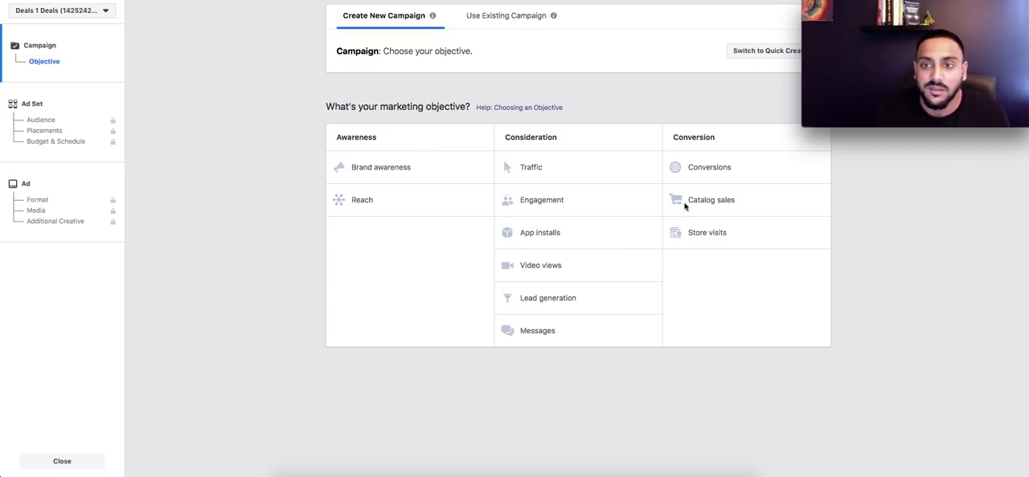
Step: Choose Conversions as the marketing objective, name the campaign "Butter Buddy" and continue to the ad set
{"action": "left_click", "coordinate": [713, 167]}
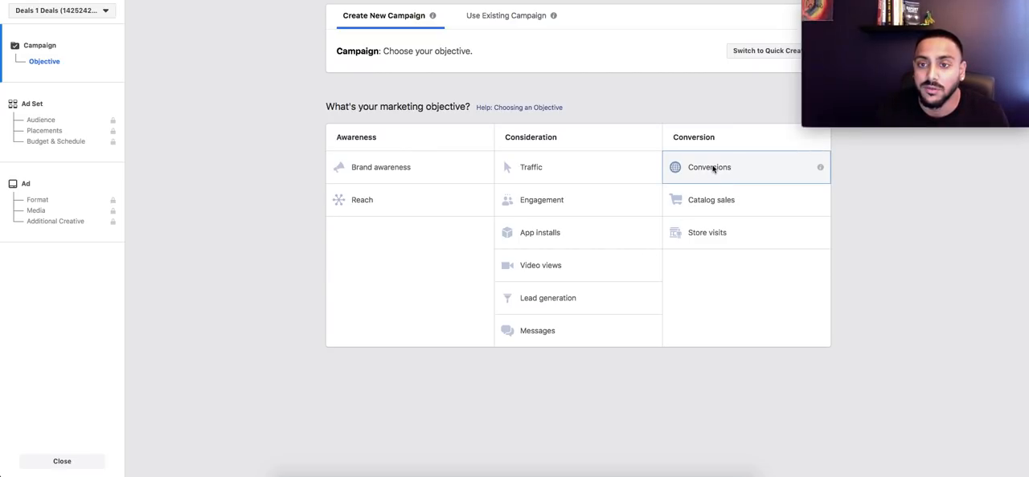
{"action": "double_click", "coordinate": [586, 324]}
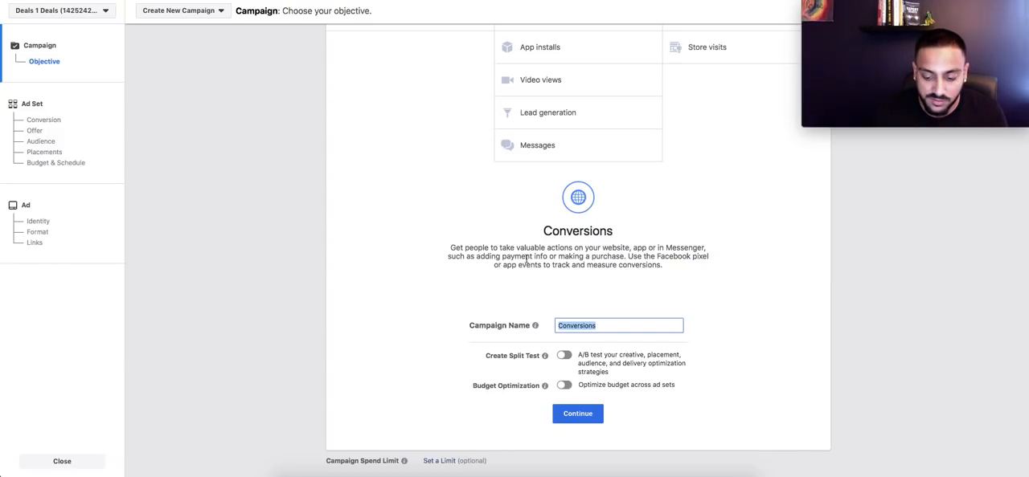
{"action": "type", "text": "Butter Buddy"}
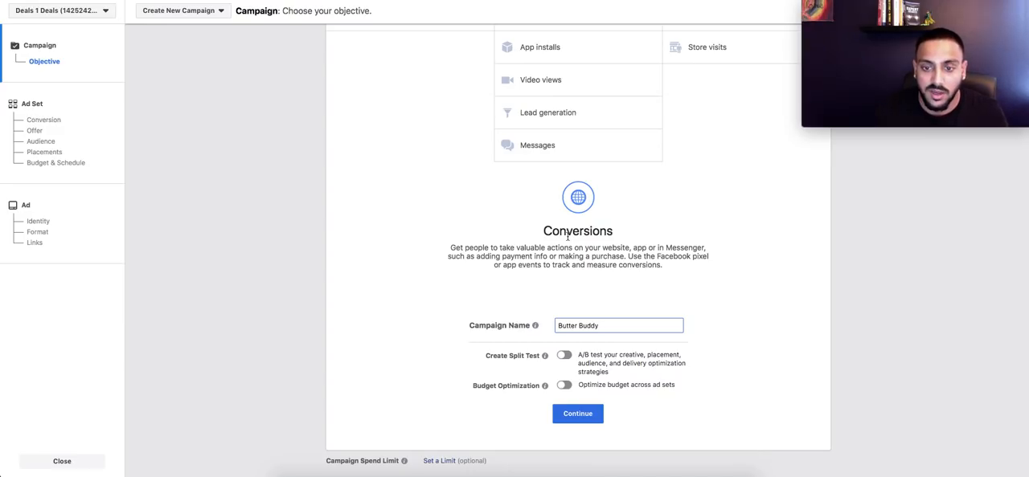
{"action": "left_click", "coordinate": [592, 415]}
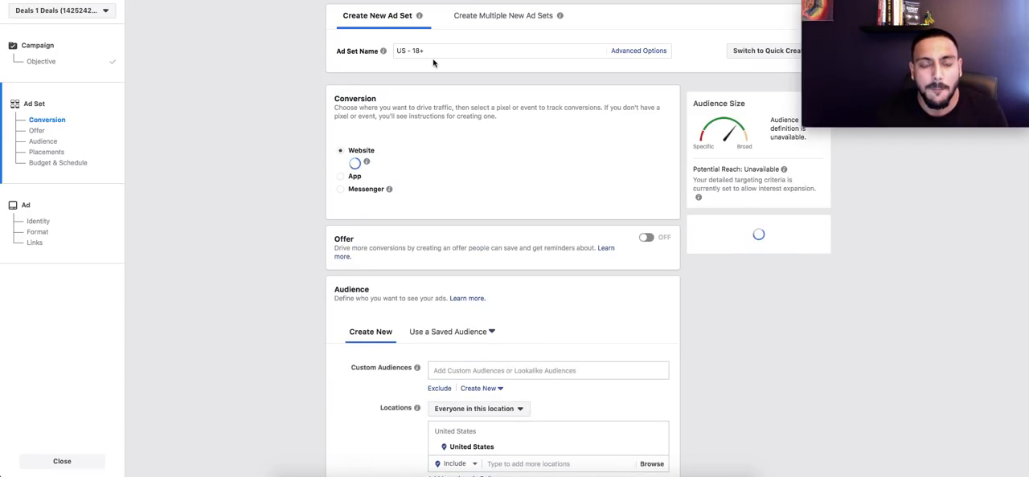
Step: Select Purchase as the website conversion event for the ad set
{"action": "left_click", "coordinate": [445, 168]}
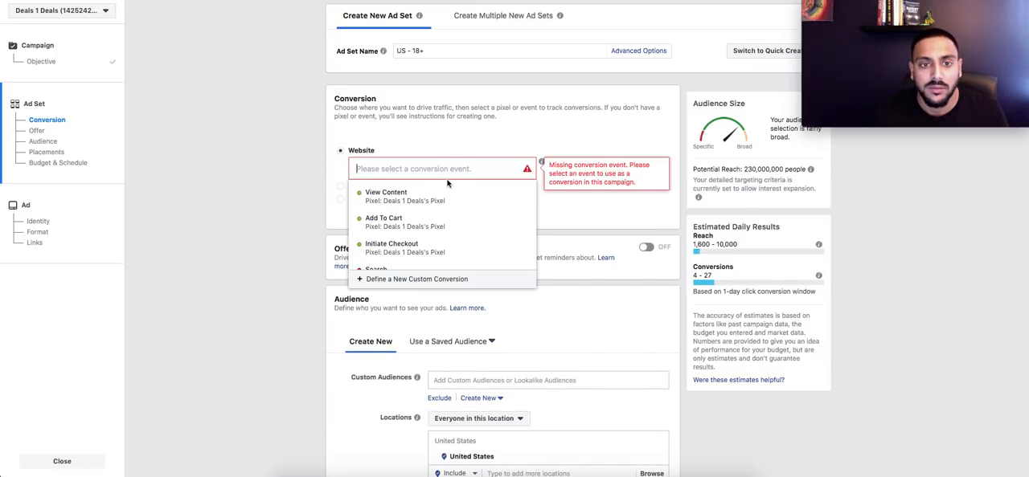
{"action": "scroll", "coordinate": [451, 219], "scroll_direction": "down", "scroll_amount": 1}
{"action": "scroll", "coordinate": [450, 218], "scroll_direction": "down", "scroll_amount": 3}
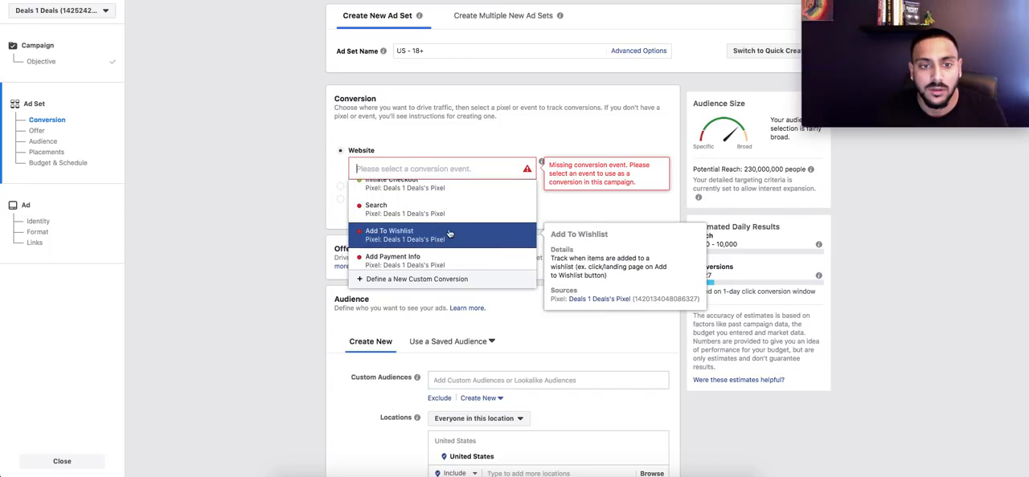
{"action": "scroll", "coordinate": [449, 227], "scroll_direction": "up", "scroll_amount": 4}
{"action": "scroll", "coordinate": [450, 217], "scroll_direction": "up", "scroll_amount": 1}
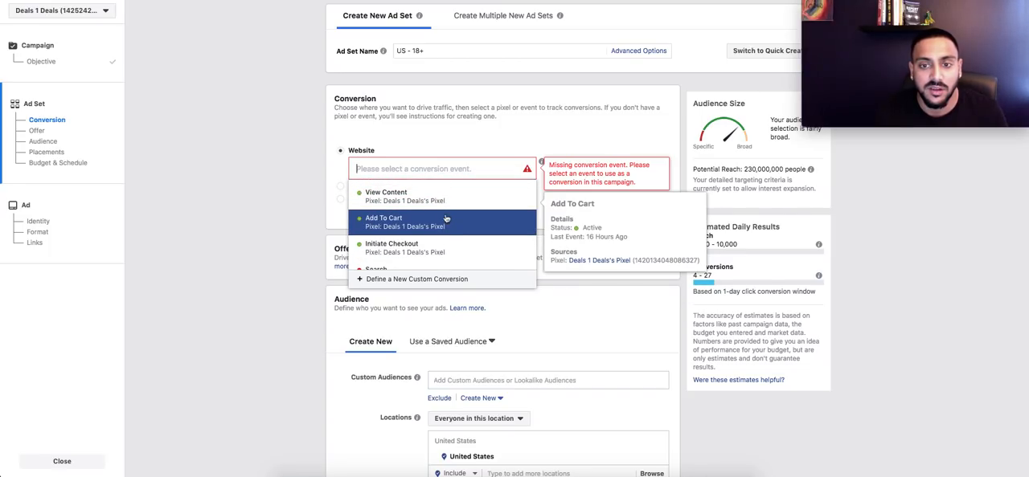
{"action": "scroll", "coordinate": [406, 202], "scroll_direction": "down", "scroll_amount": 1}
{"action": "scroll", "coordinate": [397, 227], "scroll_direction": "up", "scroll_amount": 1}
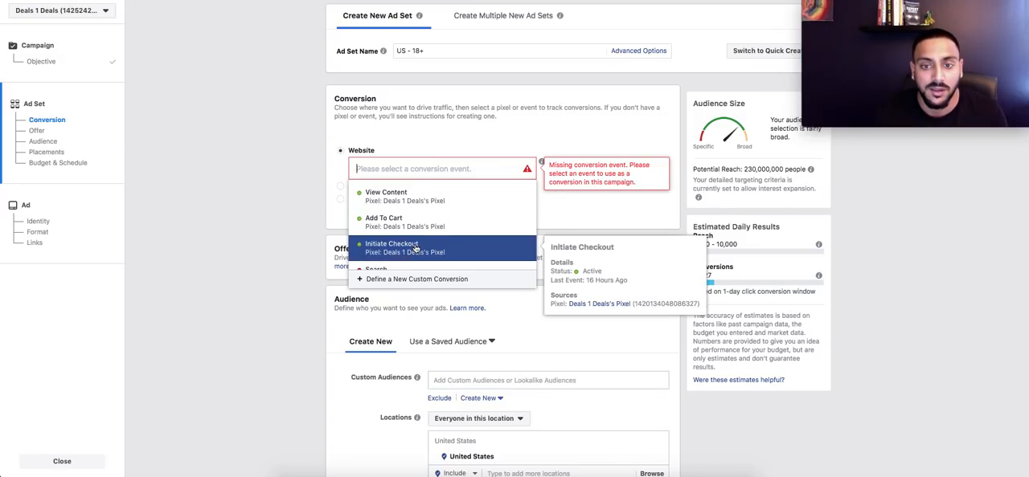
{"action": "scroll", "coordinate": [415, 248], "scroll_direction": "down", "scroll_amount": 4}
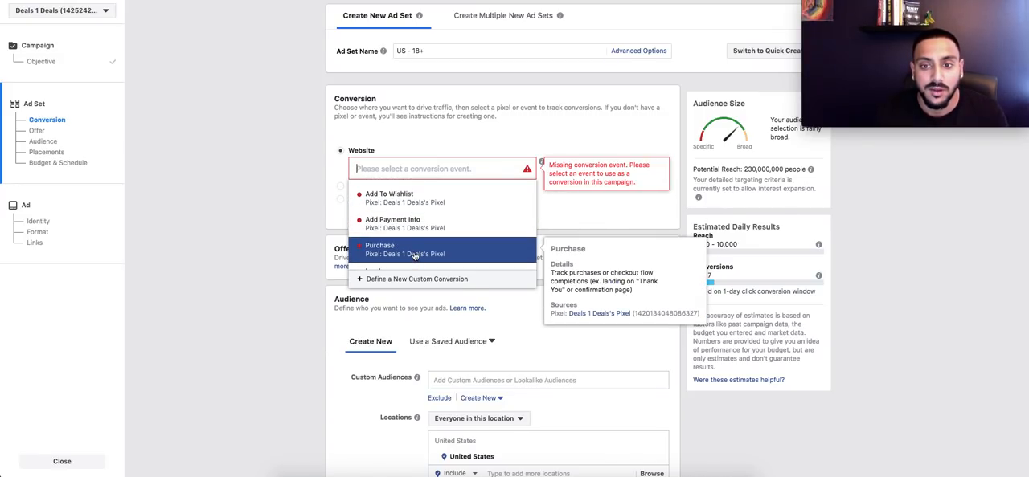
{"action": "left_click", "coordinate": [415, 254]}
Step: Rename the ad set as "WW || 18-65+ || Butter"
{"action": "left_click_drag", "start_coordinate": [426, 51], "coordinate": [358, 53]}
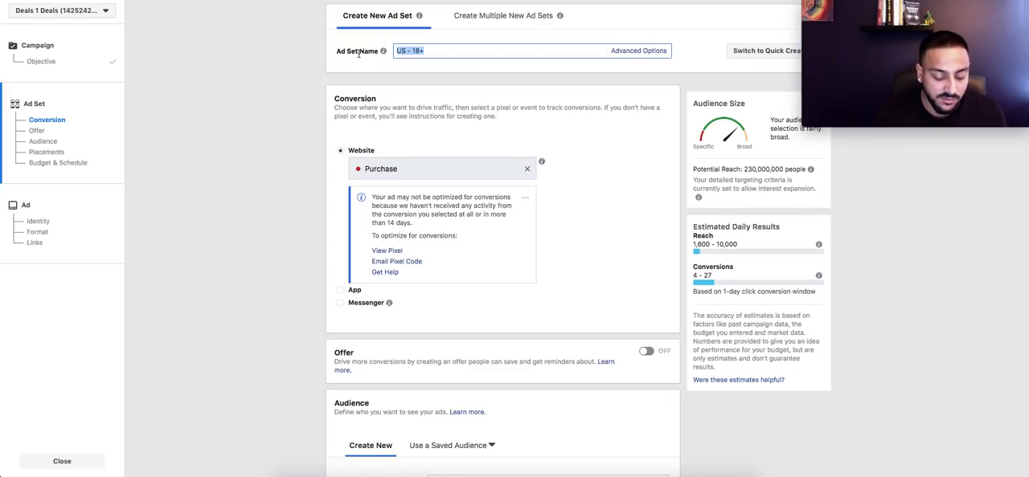
{"action": "type", "text": "WW "}
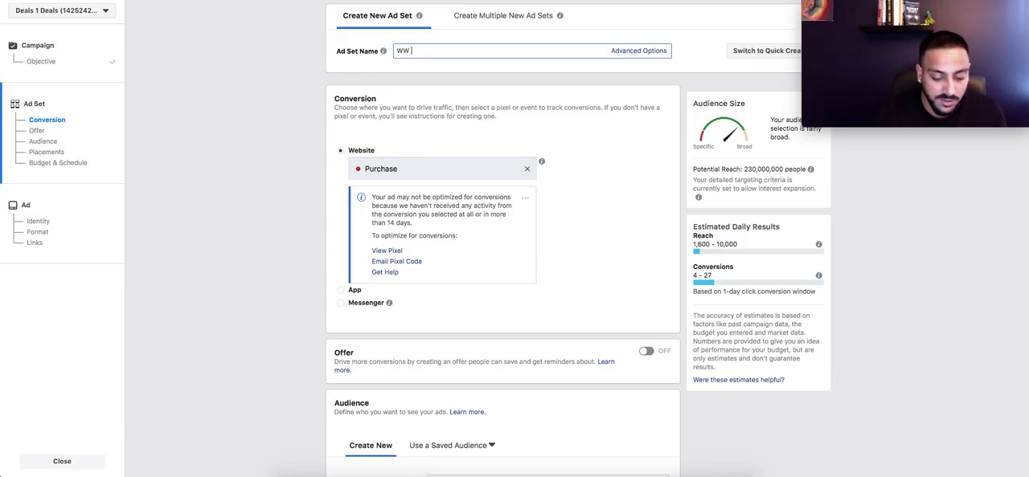
{"action": "type", "text": "|| 18-65"}
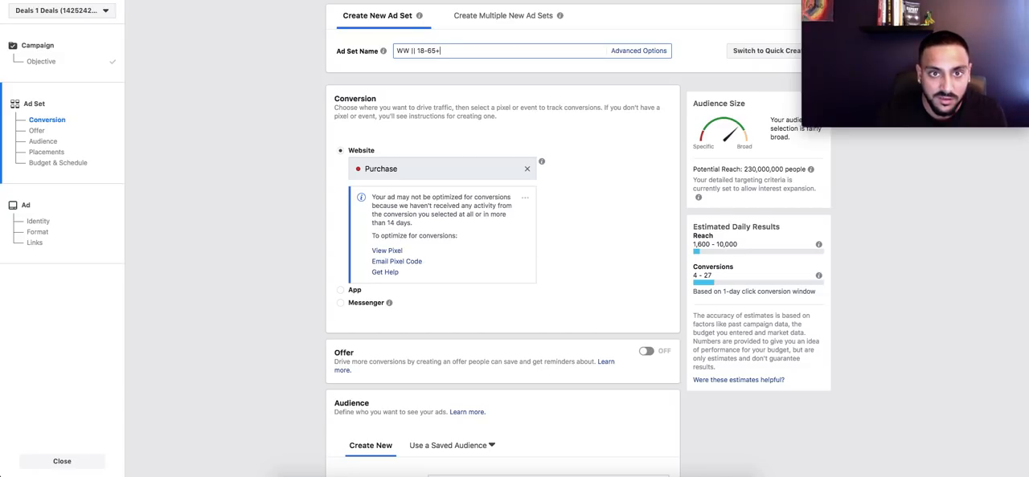
{"action": "type", "text": "+"}
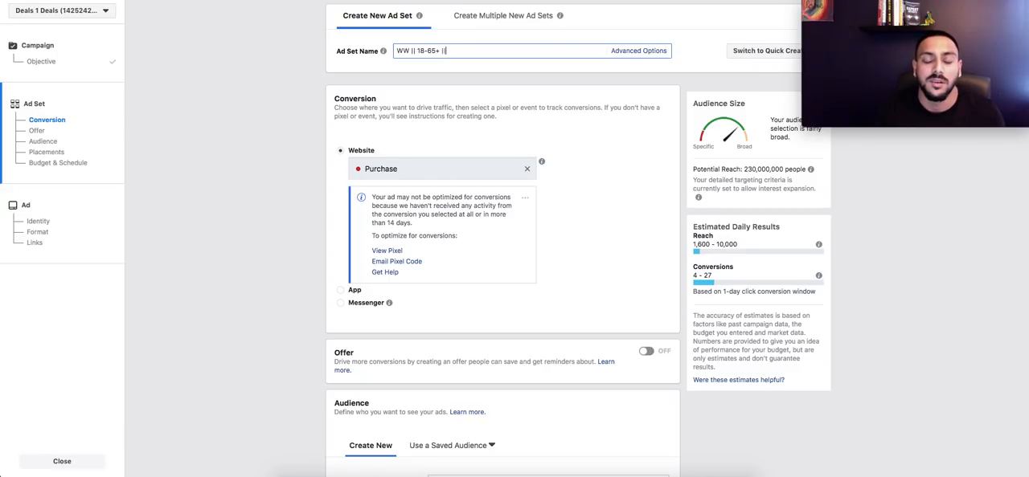
{"action": "type", "text": "|| "}
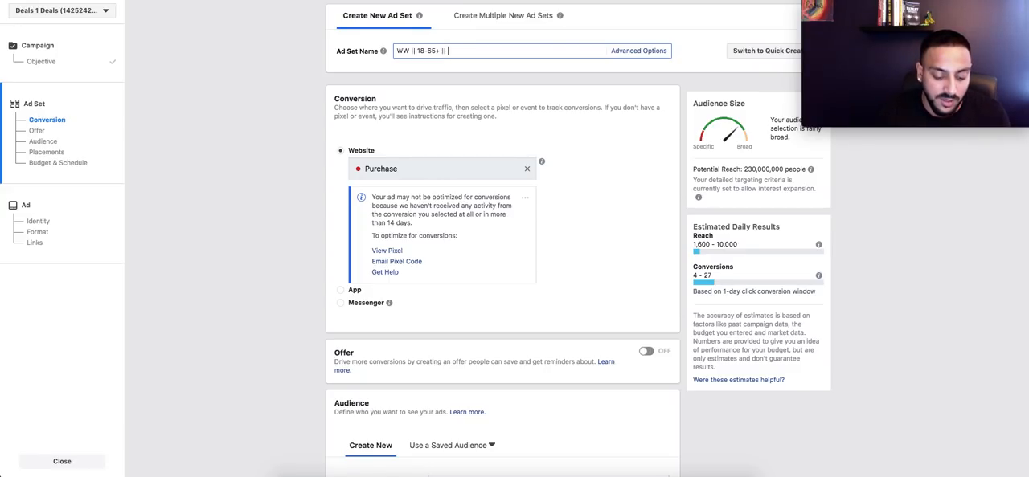
{"action": "type", "text": "Butter"}
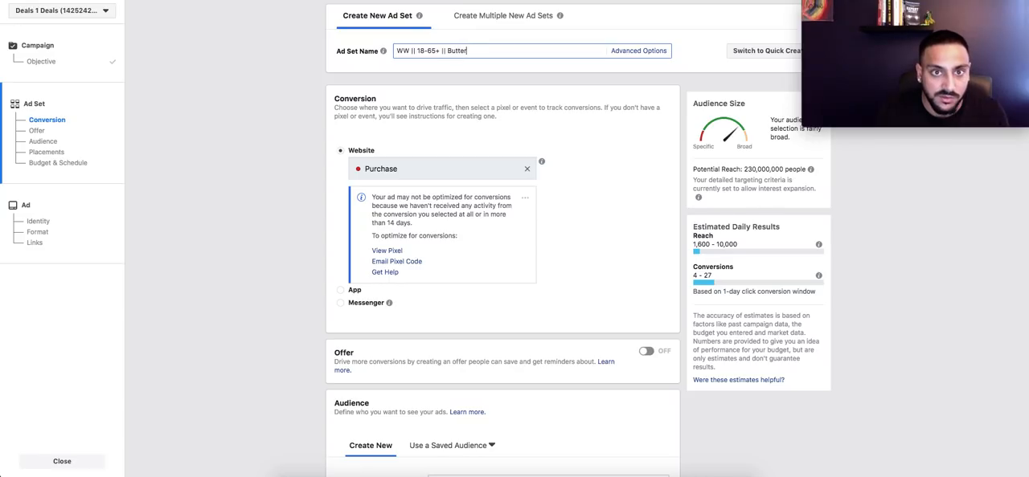
{"action": "left_click", "coordinate": [617, 252]}
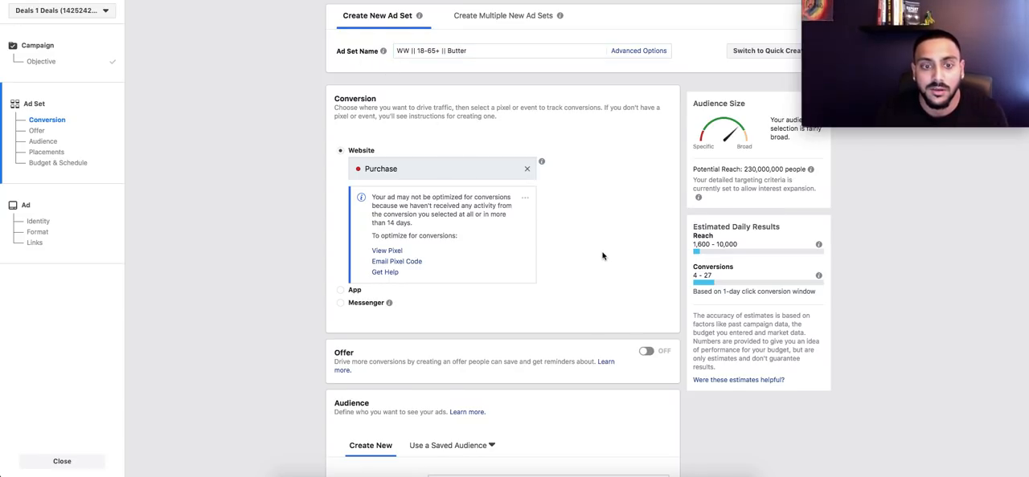
Step: Set the audience locations to people who live in this location and remove United States
{"action": "scroll", "coordinate": [610, 251], "scroll_direction": "down", "scroll_amount": 3}
{"action": "scroll", "coordinate": [390, 250], "scroll_direction": "down", "scroll_amount": 4}
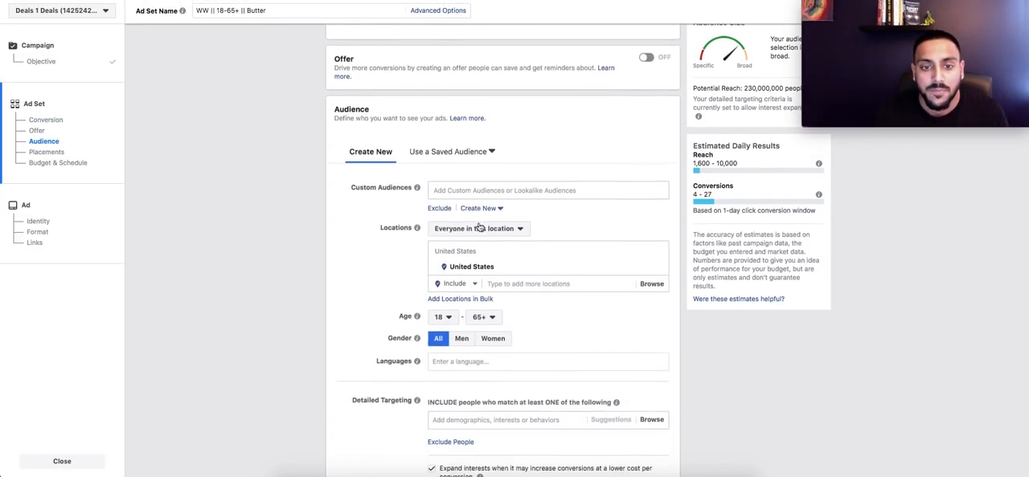
{"action": "left_click", "coordinate": [494, 229]}
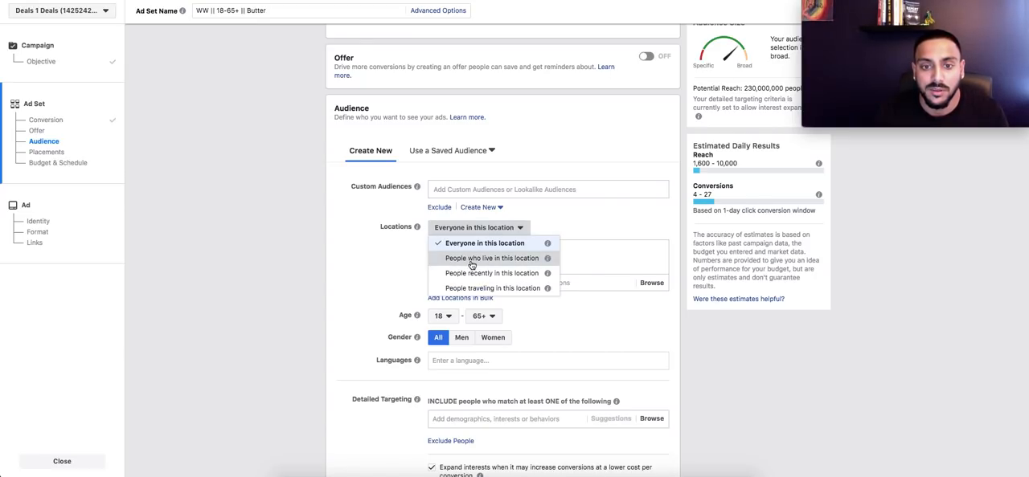
{"action": "left_click", "coordinate": [472, 260]}
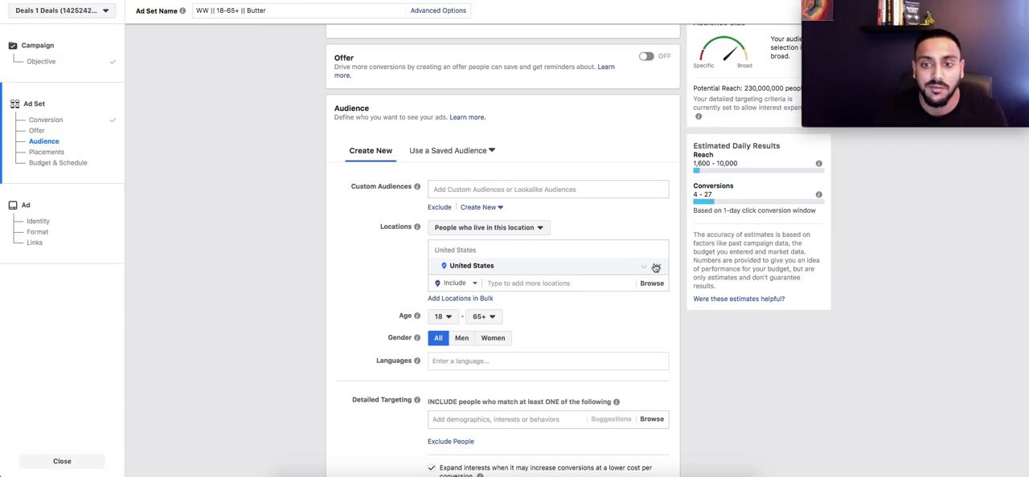
{"action": "left_click", "coordinate": [659, 254]}
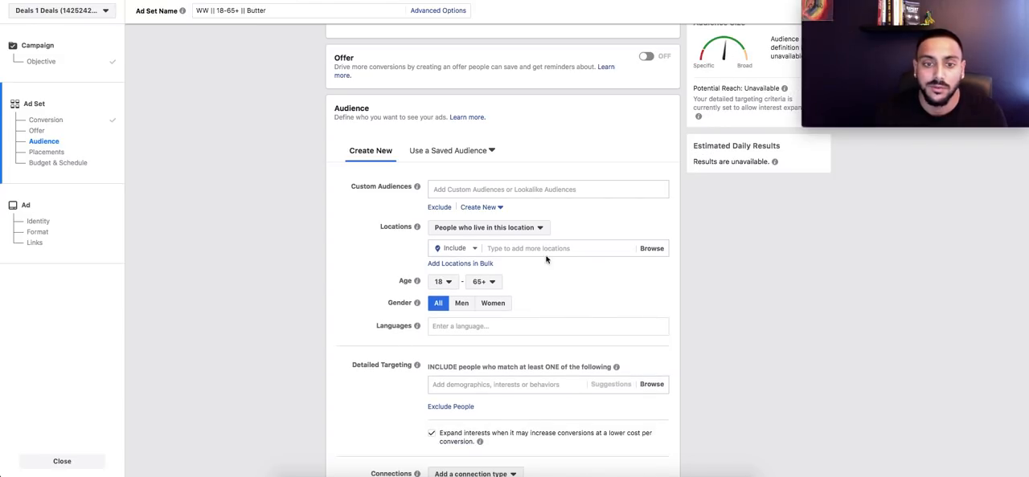
{"action": "left_click", "coordinate": [555, 250]}
{"action": "type", "text": "World wi"}
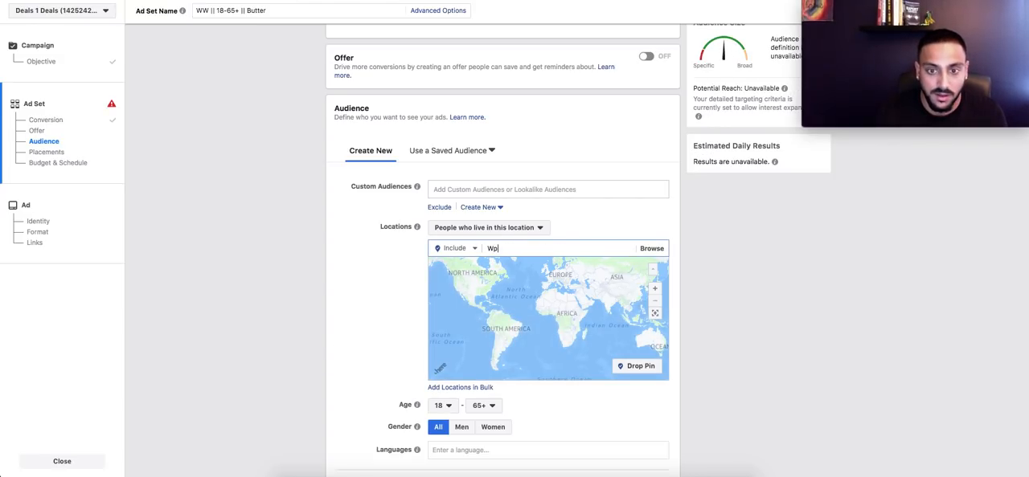
{"action": "type", "text": "de"}
{"action": "key", "text": "ctrl+a"}
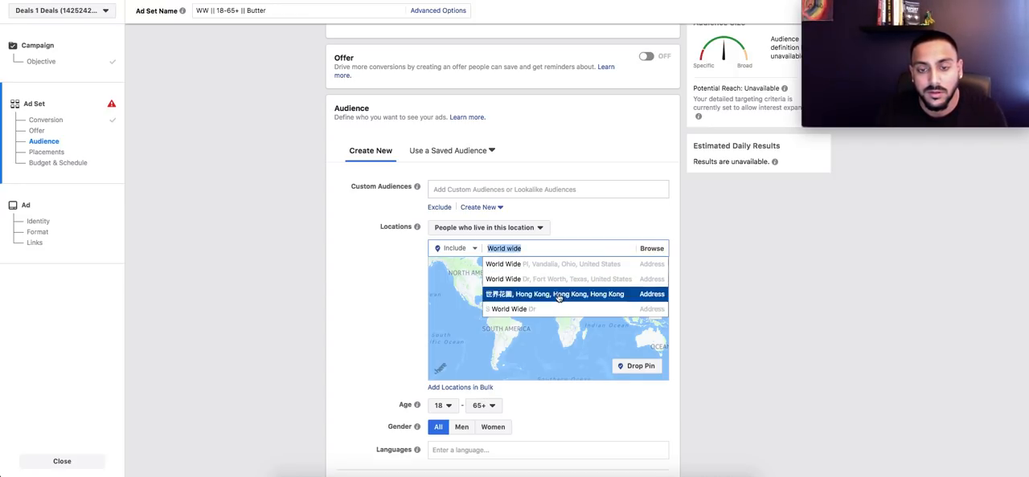
{"action": "key", "text": "BackSpace"}
Step: Include all countries worldwide in the audience and switch additional locations to Exclude
{"action": "left_click", "coordinate": [651, 248]}
{"action": "left_click", "coordinate": [639, 266]}
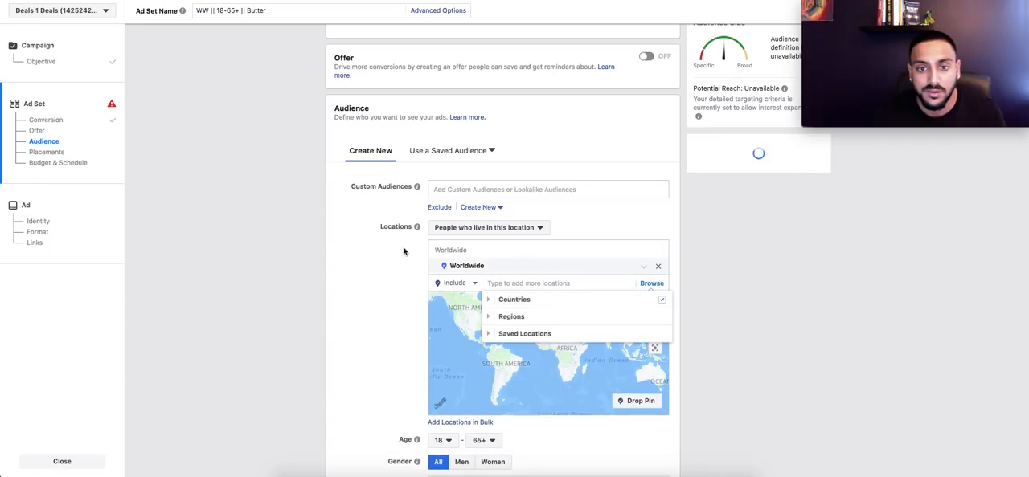
{"action": "left_click", "coordinate": [455, 283]}
{"action": "left_click", "coordinate": [461, 319]}
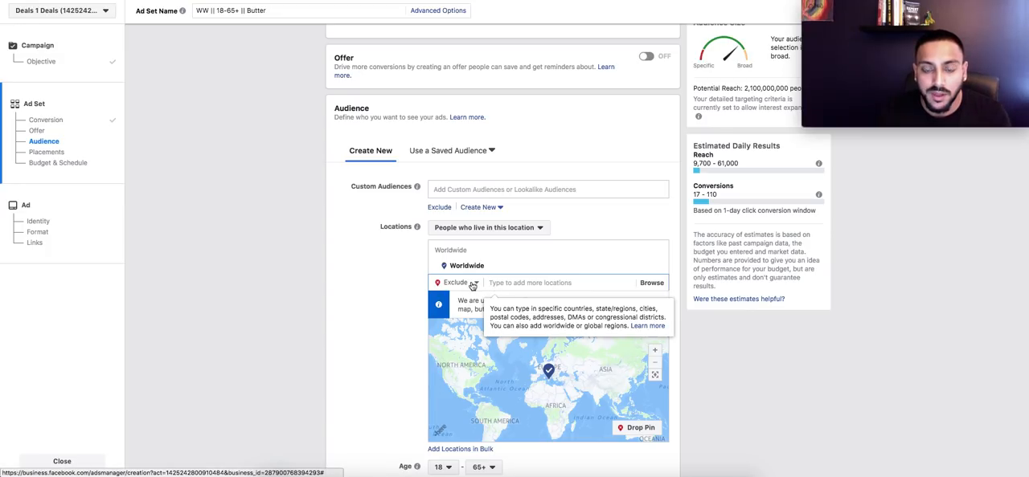
Step: Browse the locations to exclude and begin creating a new saved locations list
{"action": "left_click", "coordinate": [652, 283]}
{"action": "left_click", "coordinate": [566, 335]}
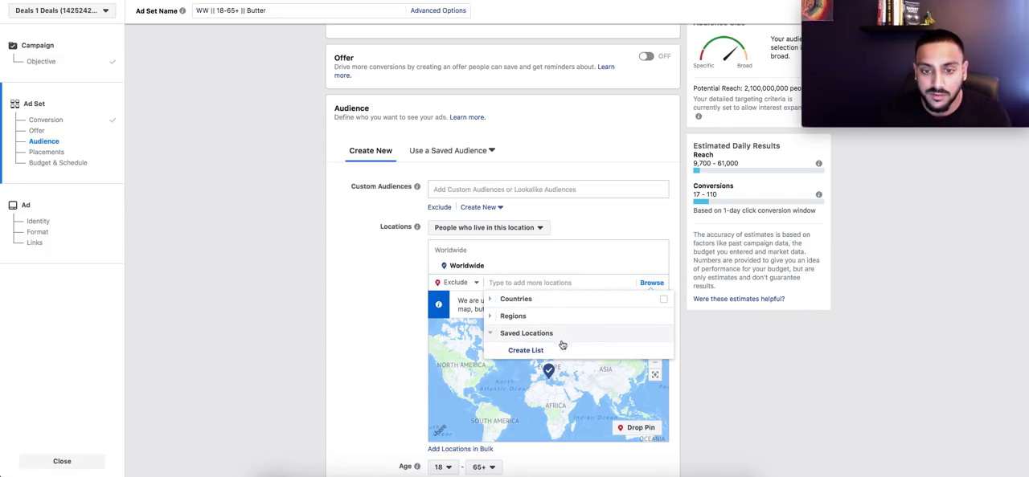
{"action": "left_click", "coordinate": [567, 349]}
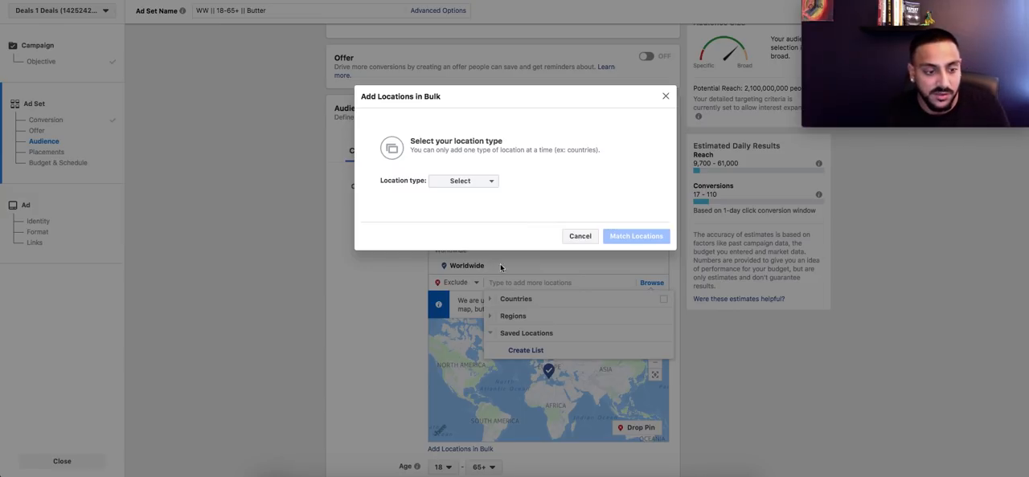
Step: Switch to the Notes app and copy the country list that starts with India below the ad texts
{"action": "left_click", "coordinate": [270, 469]}
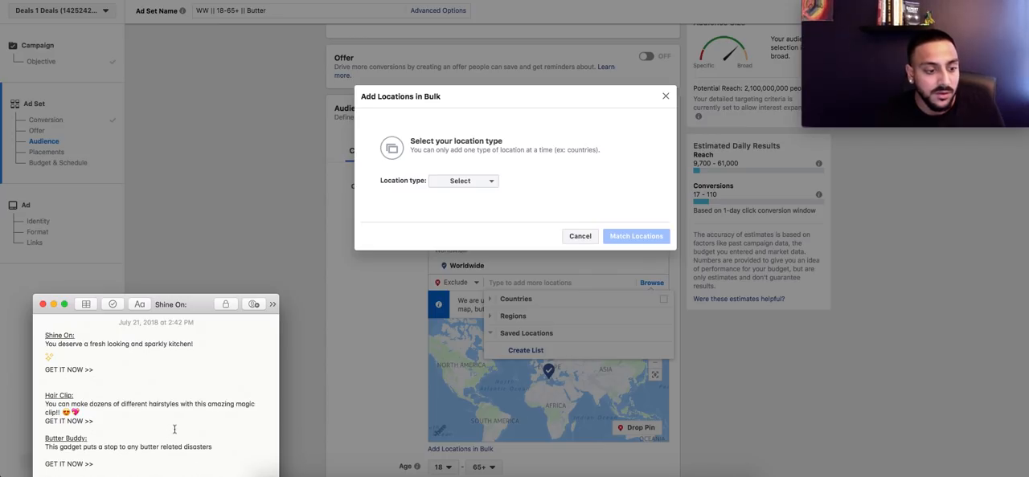
{"action": "scroll", "coordinate": [198, 450], "scroll_direction": "down", "scroll_amount": 15}
{"action": "scroll", "coordinate": [126, 420], "scroll_direction": "up", "scroll_amount": 3}
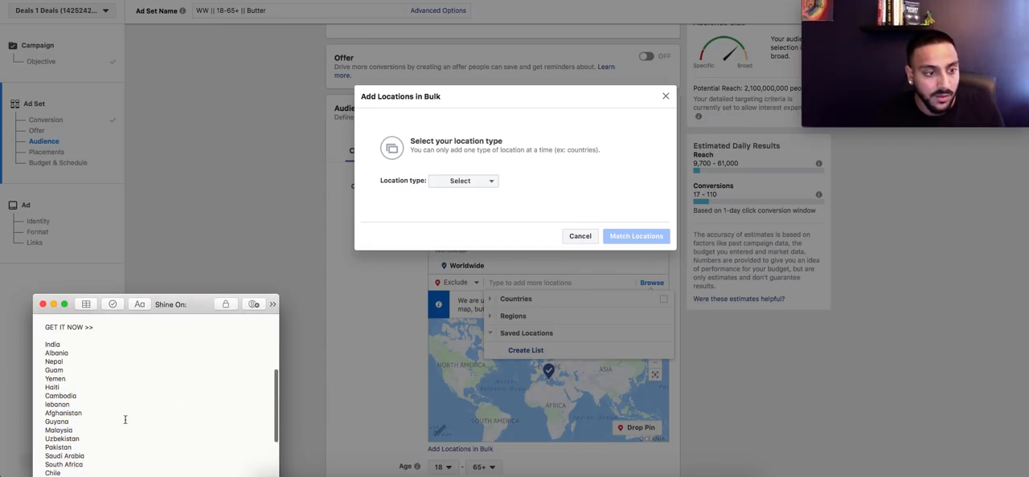
{"action": "left_click_drag", "start_coordinate": [46, 354], "coordinate": [80, 474]}
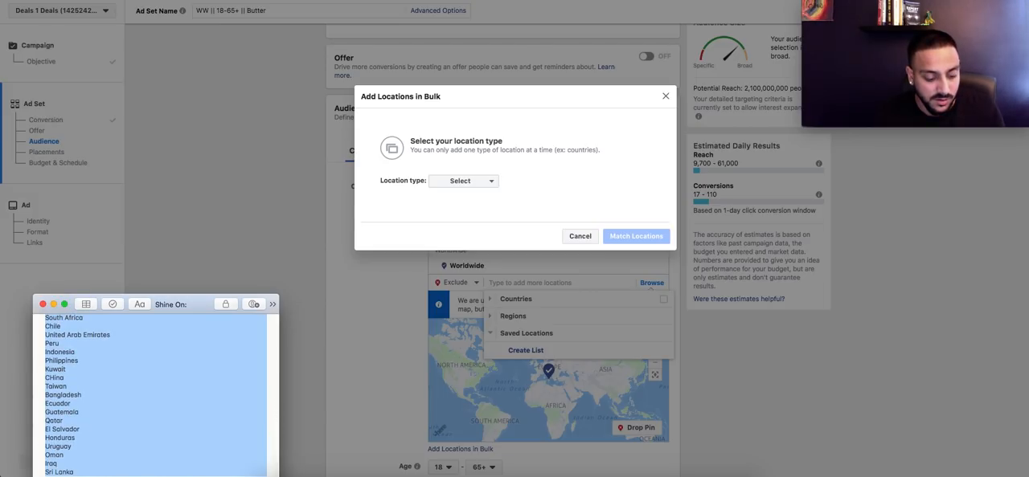
{"action": "left_click", "coordinate": [220, 243]}
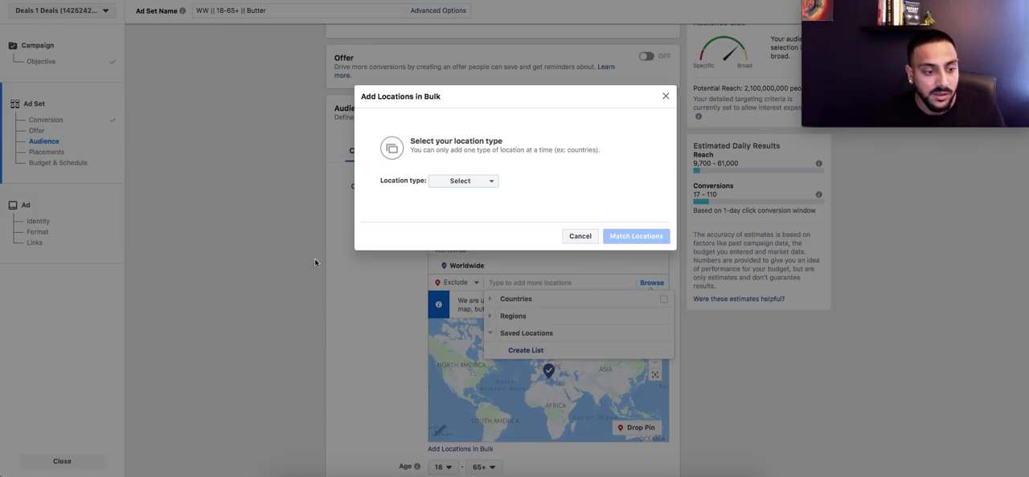
Step: Set the bulk location type to Countries, paste the copied country list, match it and add all matched locations
{"action": "left_click", "coordinate": [473, 191]}
{"action": "left_click", "coordinate": [476, 206]}
{"action": "left_click", "coordinate": [463, 190]}
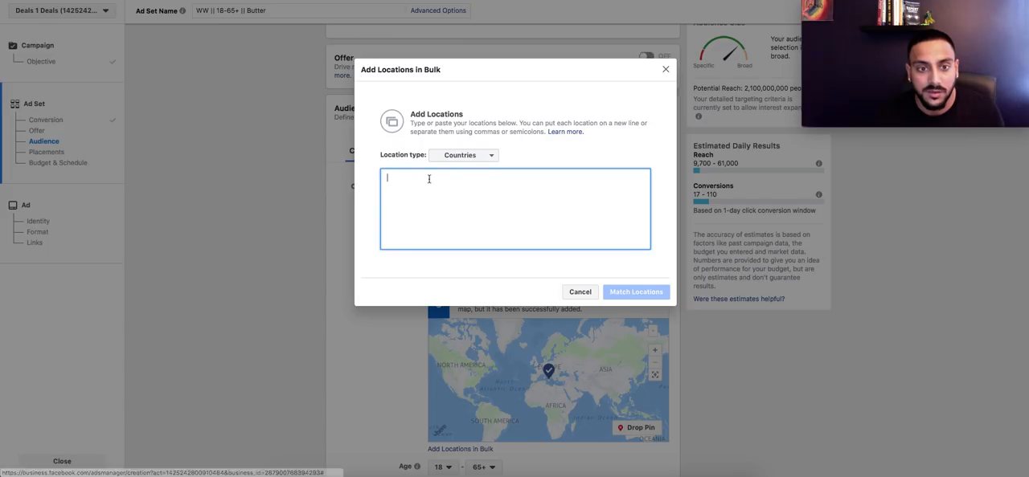
{"action": "key", "text": "super+v"}
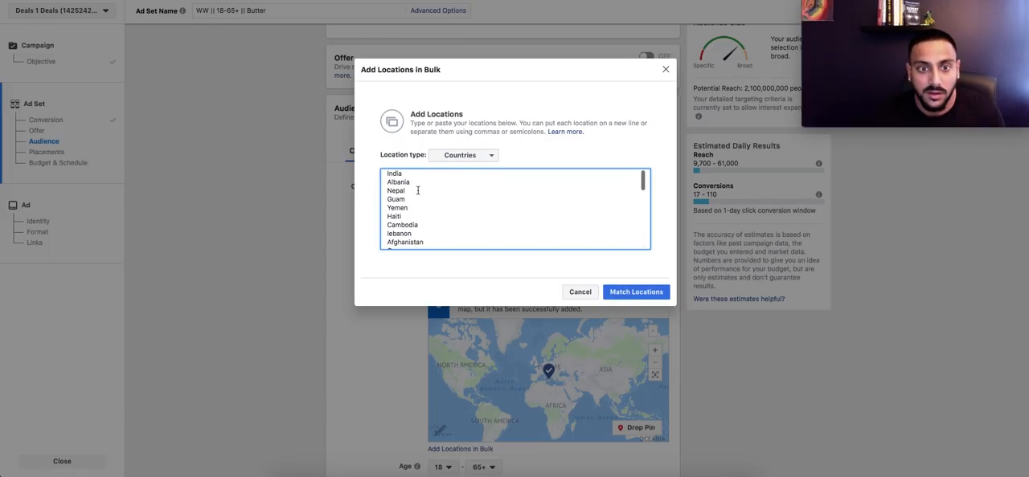
{"action": "left_click", "coordinate": [605, 293]}
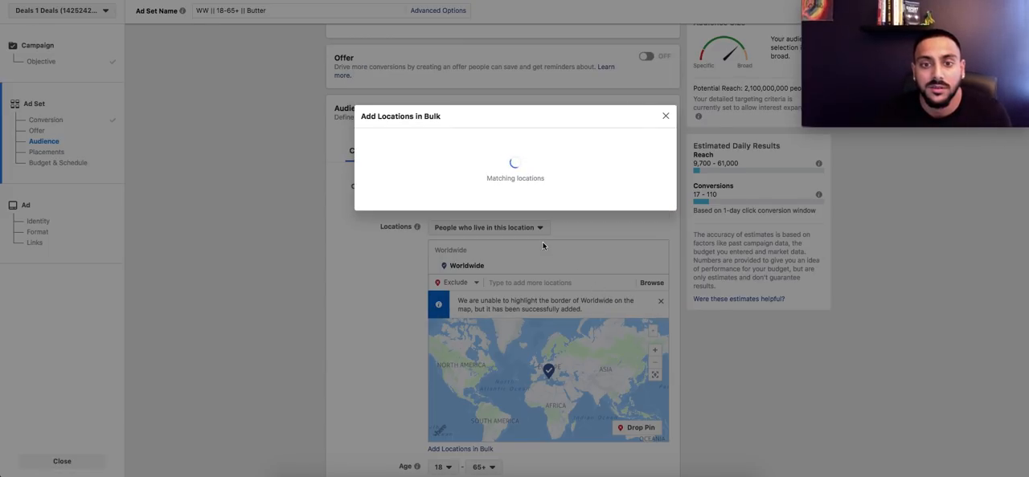
{"action": "left_click", "coordinate": [675, 325]}
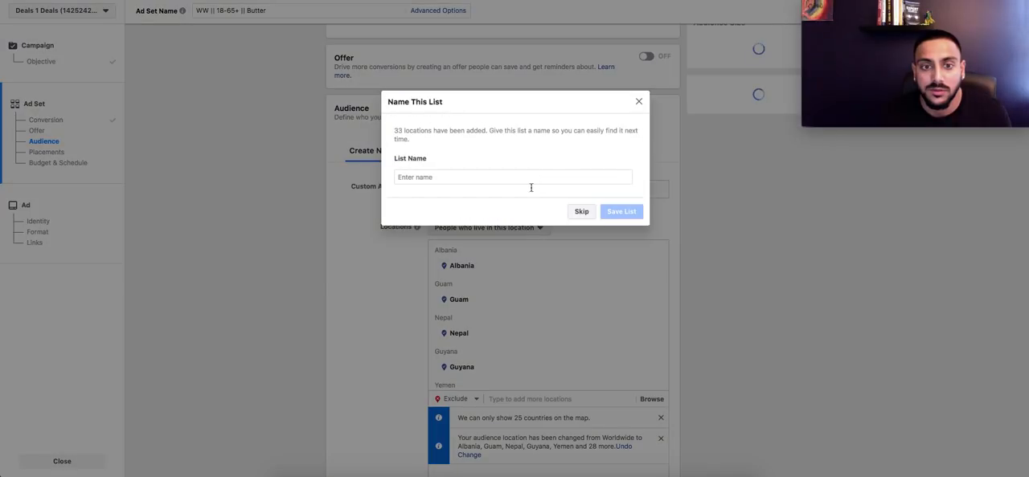
Step: Name the saved locations list "Exclude List" and save it
{"action": "left_click", "coordinate": [499, 181]}
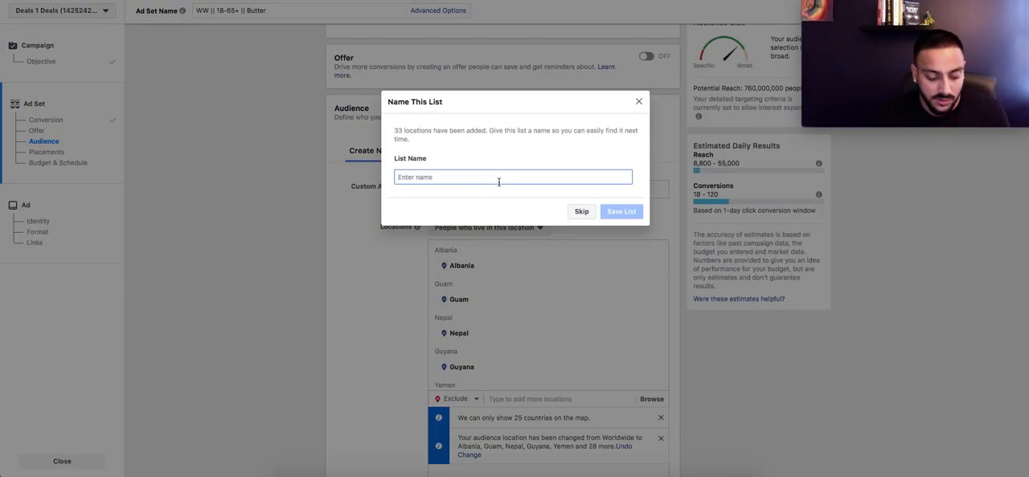
{"action": "type", "text": "Exclude List"}
{"action": "left_click", "coordinate": [631, 212]}
Step: Switch the location mode back to Include and select all countries so the audience targets Worldwide
{"action": "scroll", "coordinate": [361, 303], "scroll_direction": "down", "scroll_amount": 2}
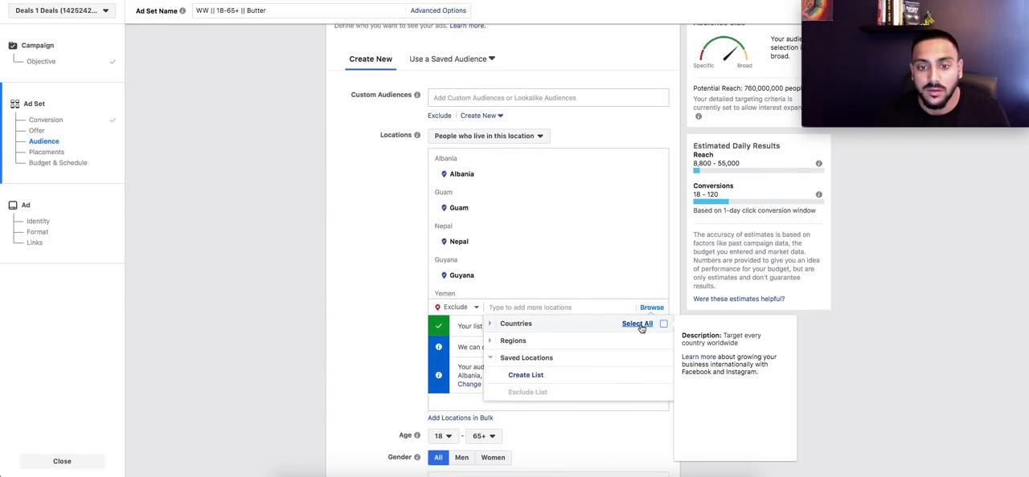
{"action": "left_click", "coordinate": [642, 329]}
{"action": "left_click", "coordinate": [455, 308]}
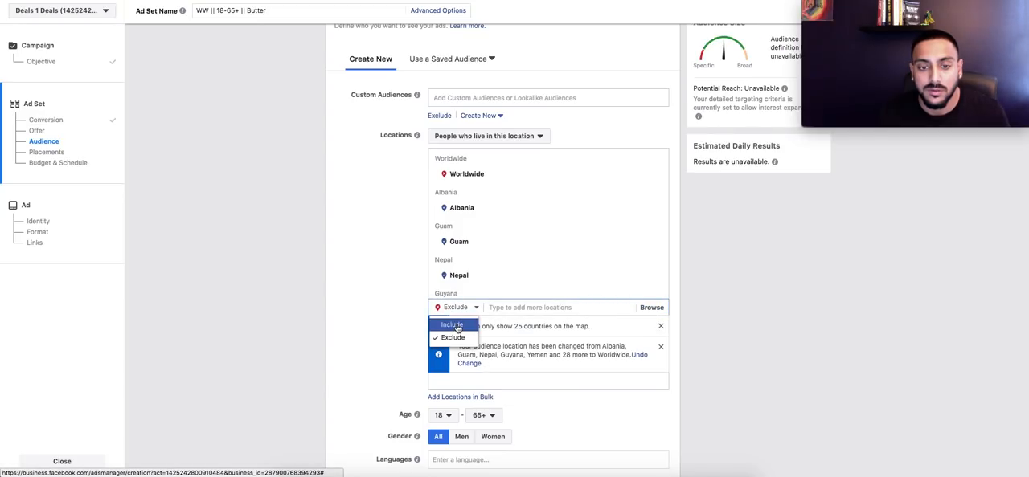
{"action": "left_click", "coordinate": [453, 325]}
{"action": "left_click", "coordinate": [651, 307]}
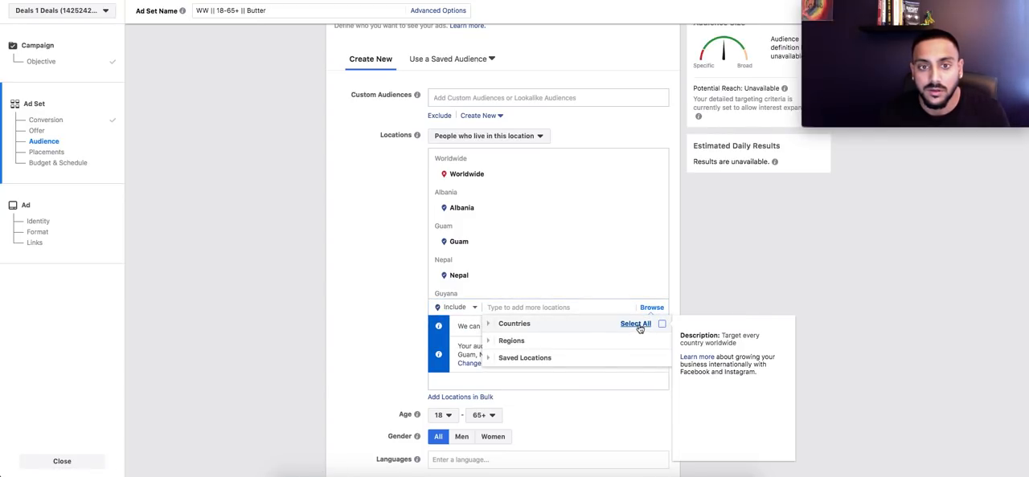
{"action": "left_click", "coordinate": [639, 328]}
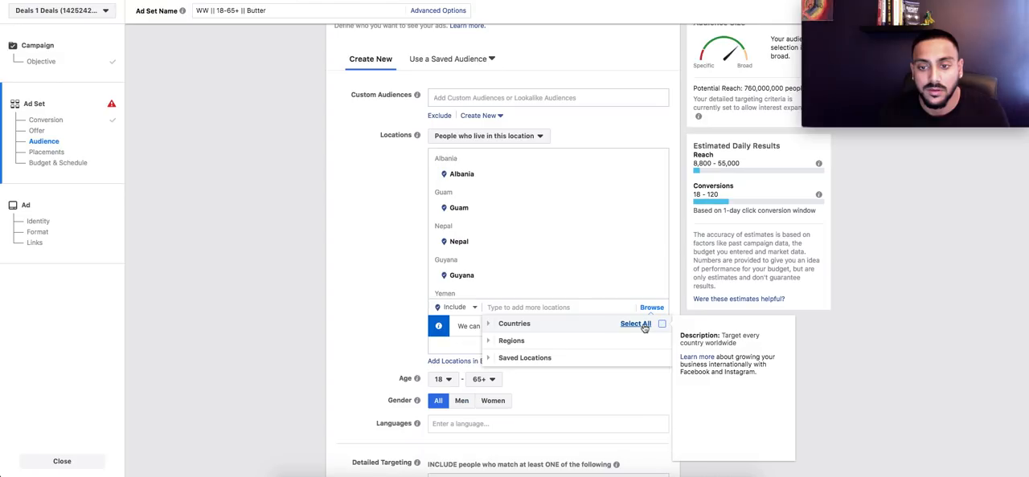
{"action": "left_click", "coordinate": [643, 327]}
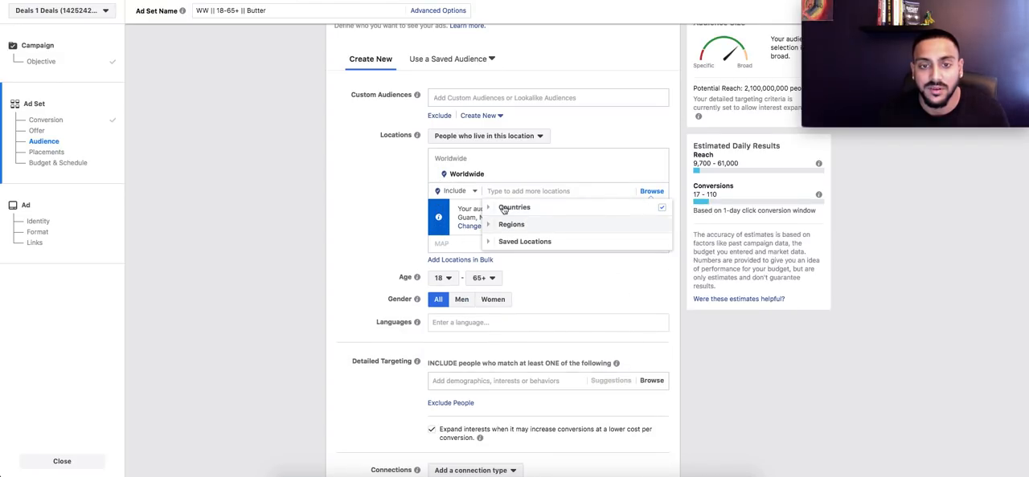
Step: Exclude the countries of the saved "Exclude List" from the worldwide audience
{"action": "left_click", "coordinate": [454, 192]}
{"action": "left_click", "coordinate": [458, 224]}
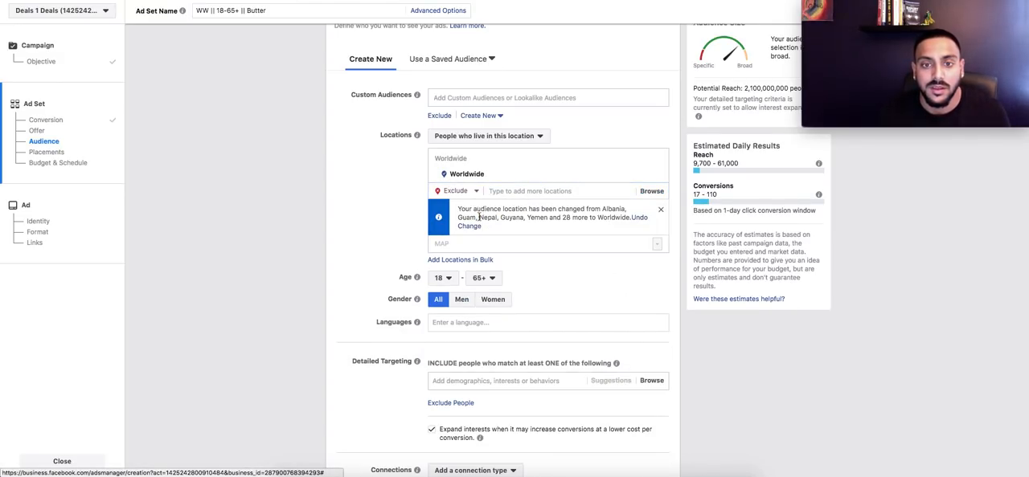
{"action": "left_click", "coordinate": [648, 193]}
{"action": "left_click", "coordinate": [555, 241]}
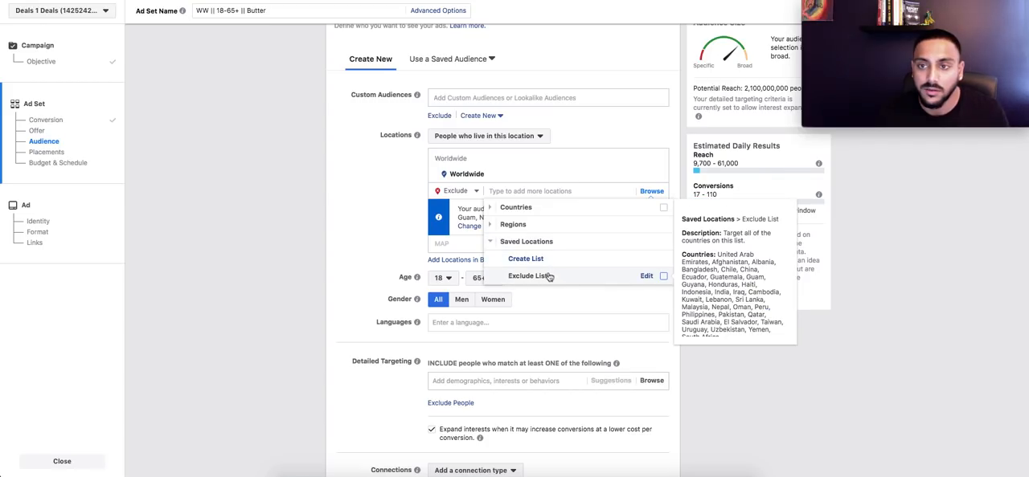
{"action": "left_click", "coordinate": [551, 277]}
Step: Add the Butter interest to detailed targeting and turn off interest expansion
{"action": "scroll", "coordinate": [380, 250], "scroll_direction": "down", "scroll_amount": 5}
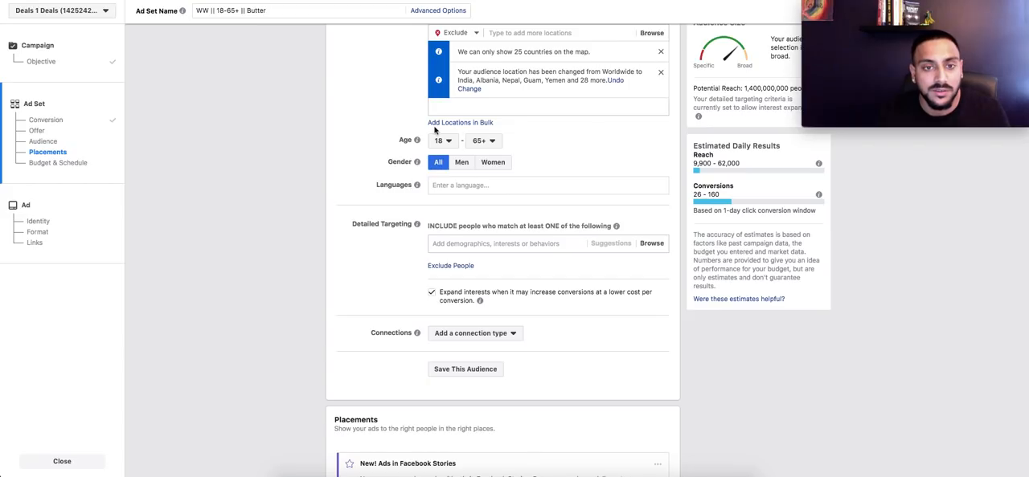
{"action": "left_click", "coordinate": [473, 243]}
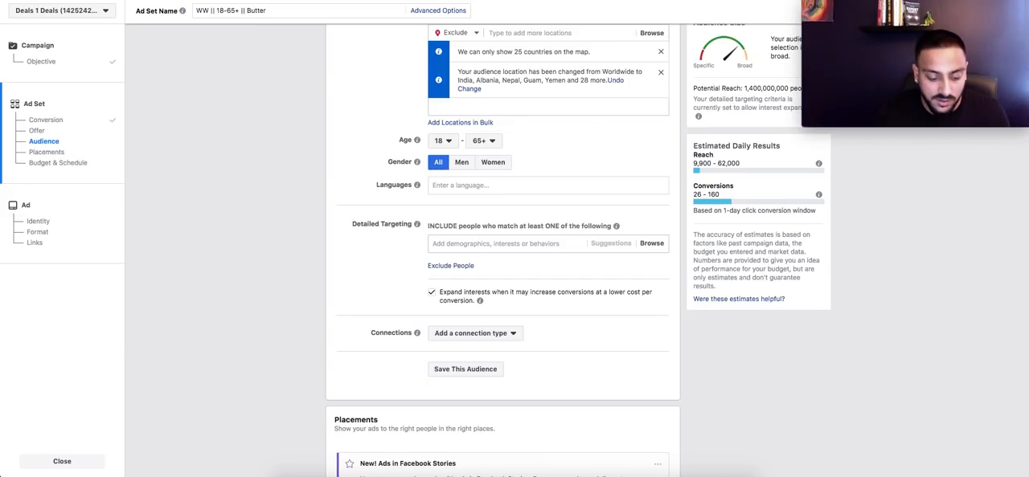
{"action": "type", "text": "butter"}
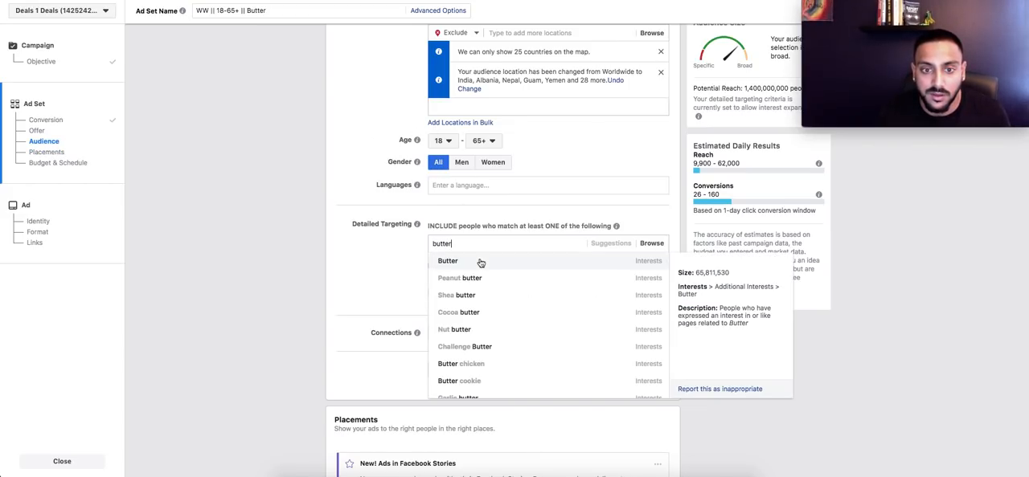
{"action": "left_click", "coordinate": [480, 261]}
{"action": "scroll", "coordinate": [374, 258], "scroll_direction": "down", "scroll_amount": 1}
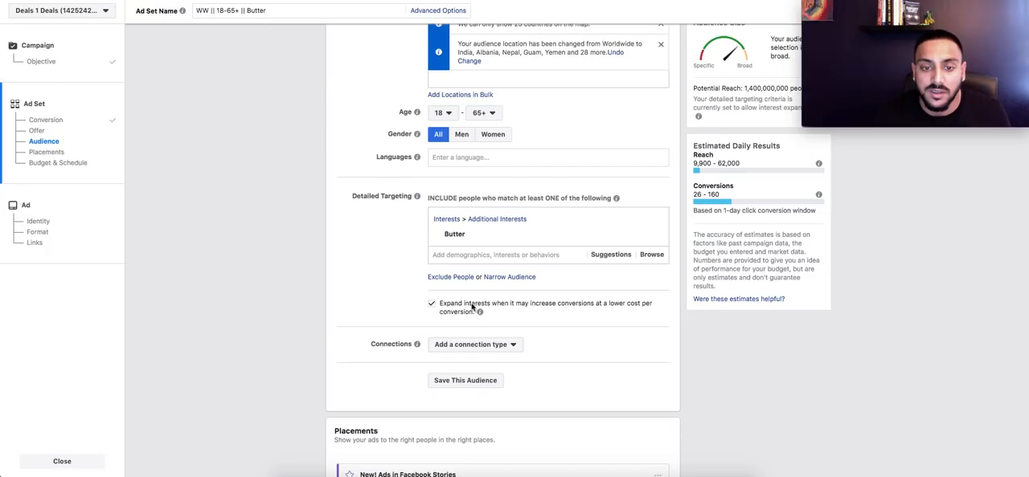
{"action": "left_click", "coordinate": [432, 305]}
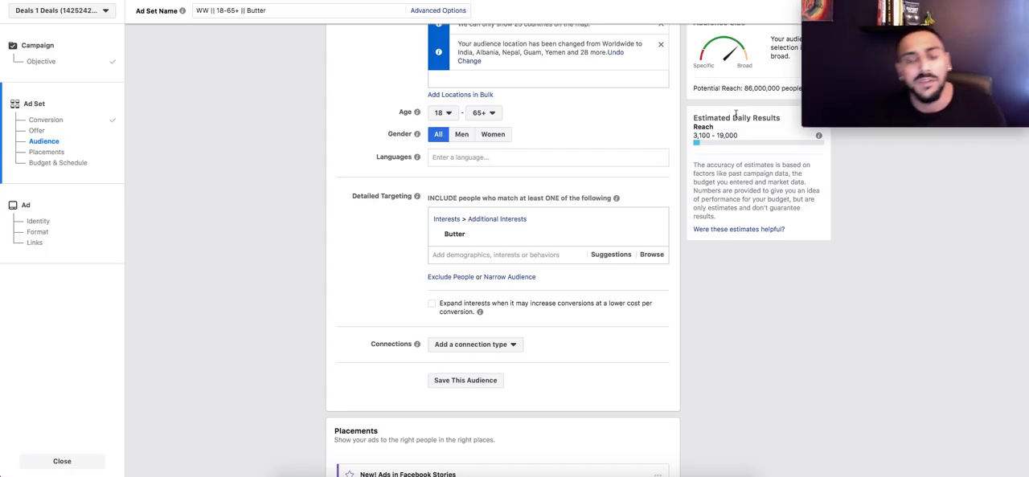
Step: Narrow the audience to people who must also match the Online shopping interest
{"action": "left_click", "coordinate": [510, 277]}
{"action": "left_click", "coordinate": [517, 295]}
{"action": "type", "text": "online shop"}
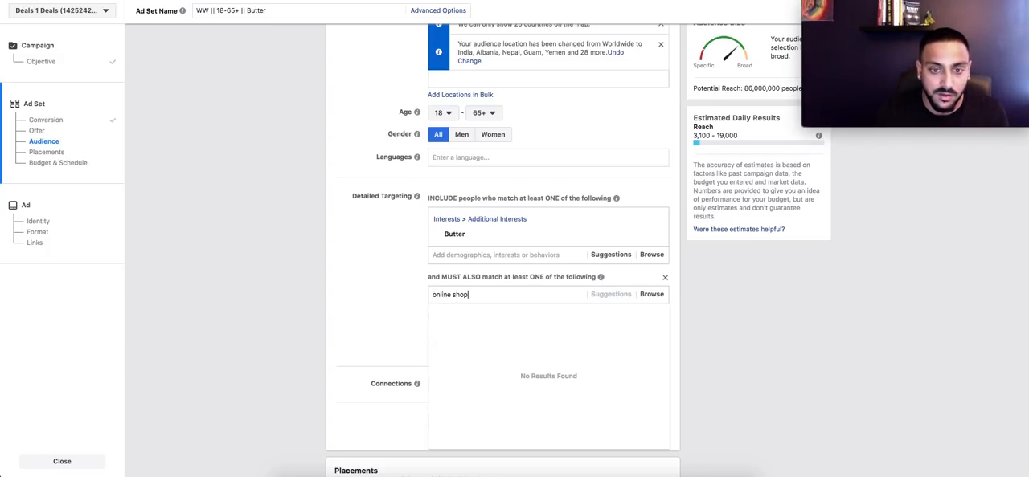
{"action": "type", "text": "ping"}
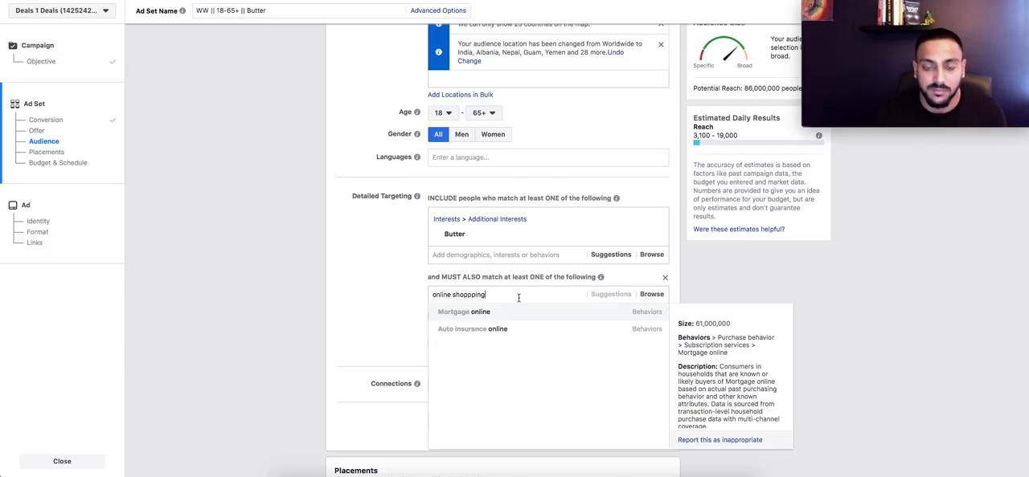
{"action": "triple_click", "coordinate": [474, 295]}
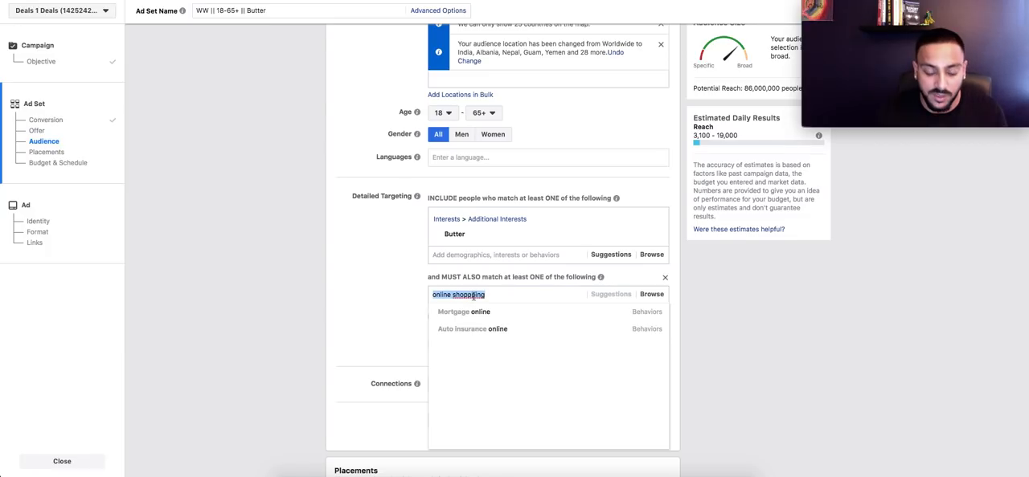
{"action": "left_click", "coordinate": [473, 297]}
{"action": "scroll", "coordinate": [473, 296], "scroll_direction": "up", "scroll_amount": 1}
{"action": "key", "text": "BackSpace"}
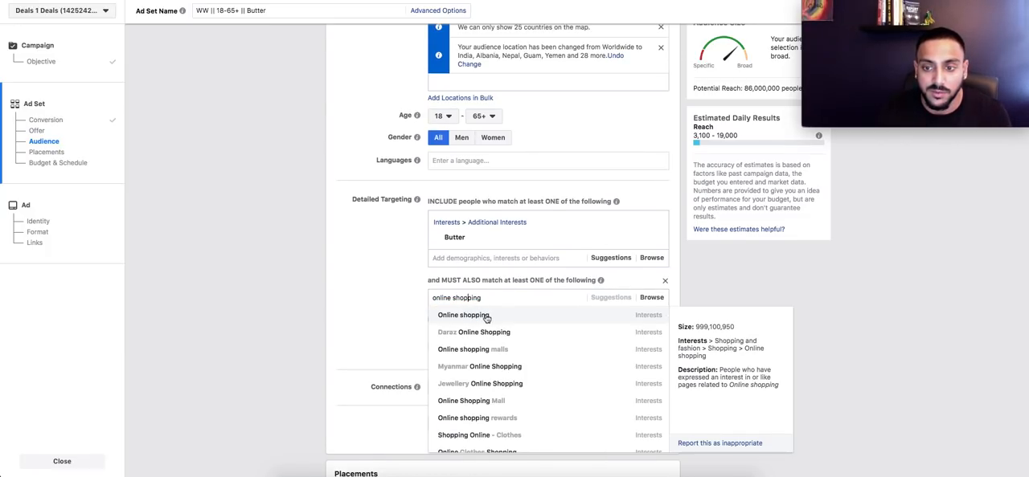
{"action": "left_click", "coordinate": [485, 317]}
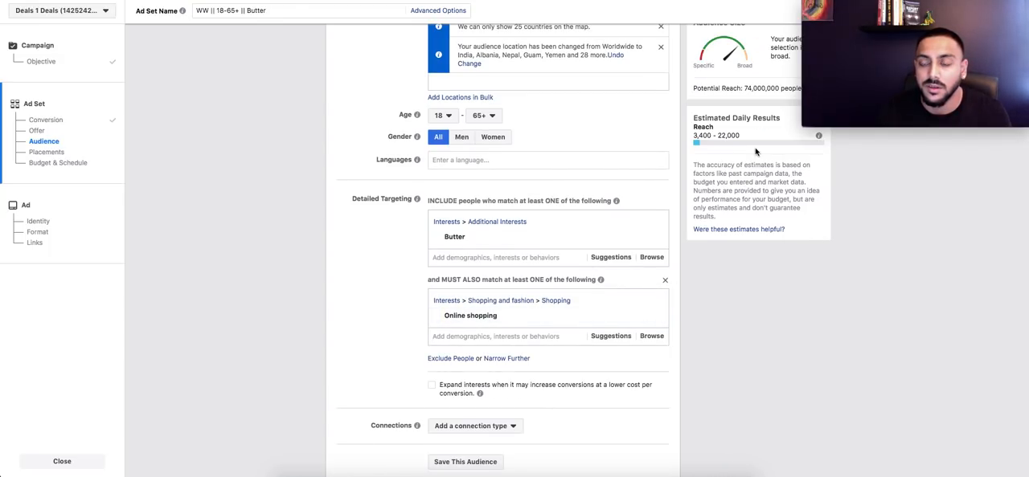
Step: Narrow the audience further with the Engaged Shoppers purchase behavior
{"action": "left_click", "coordinate": [524, 366]}
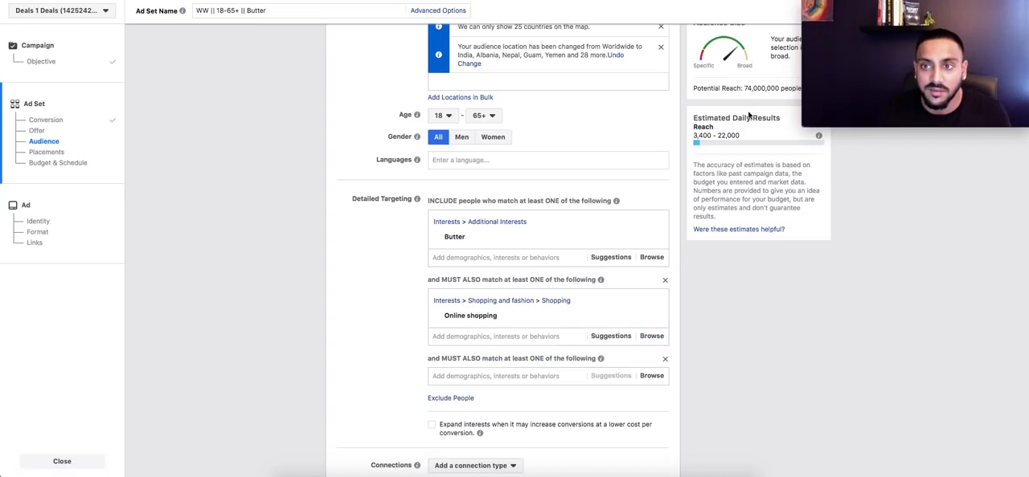
{"action": "left_click", "coordinate": [484, 378]}
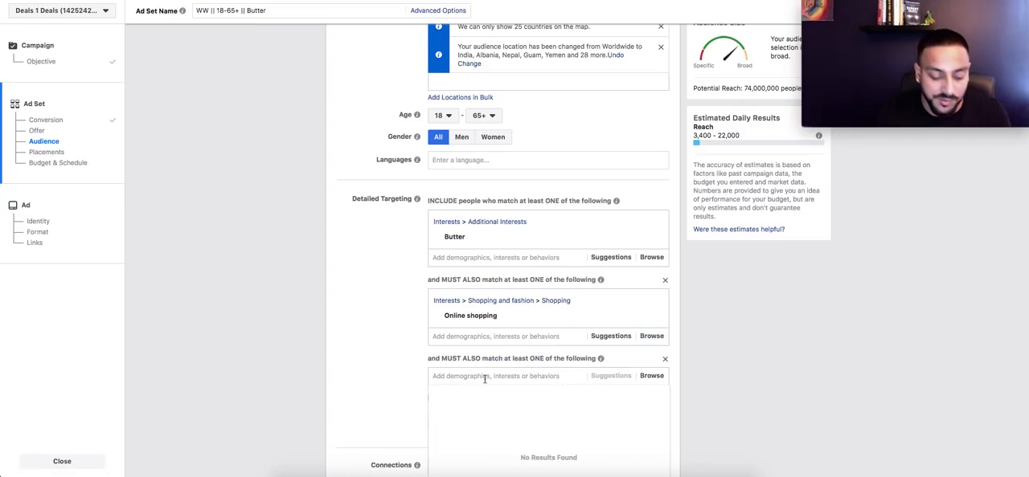
{"action": "type", "text": "engaged shopp"}
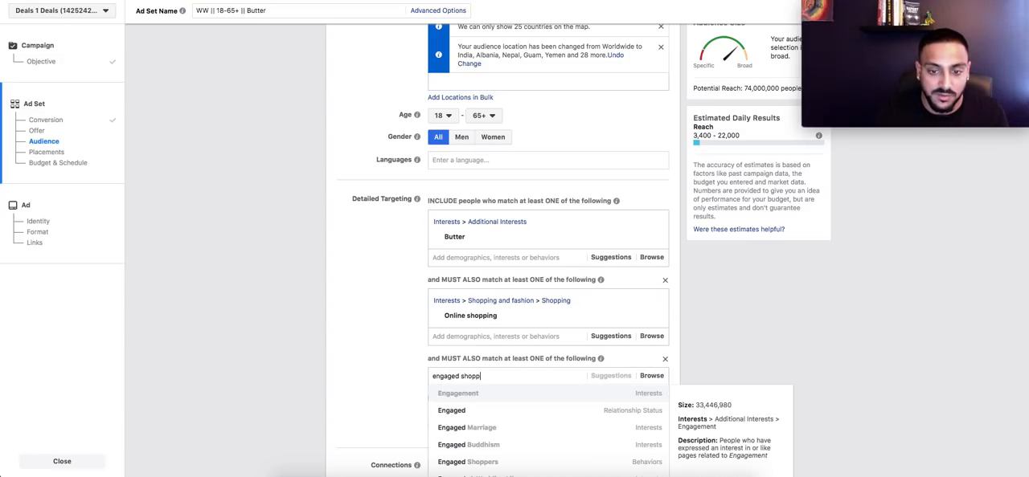
{"action": "left_click", "coordinate": [512, 395]}
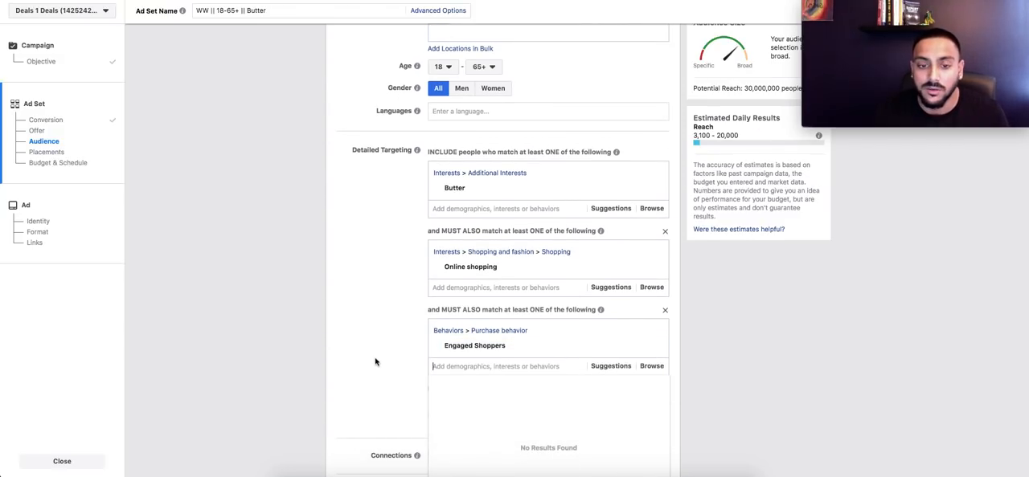
{"action": "left_click", "coordinate": [386, 365]}
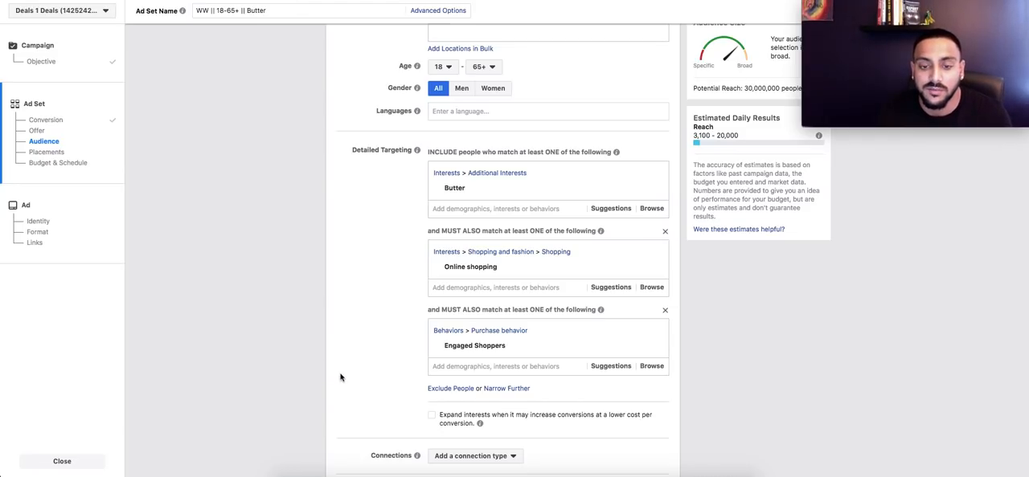
Step: Switch from automatic to edited placements and limit the device types to Mobile
{"action": "mouse_move", "coordinate": [569, 349]}
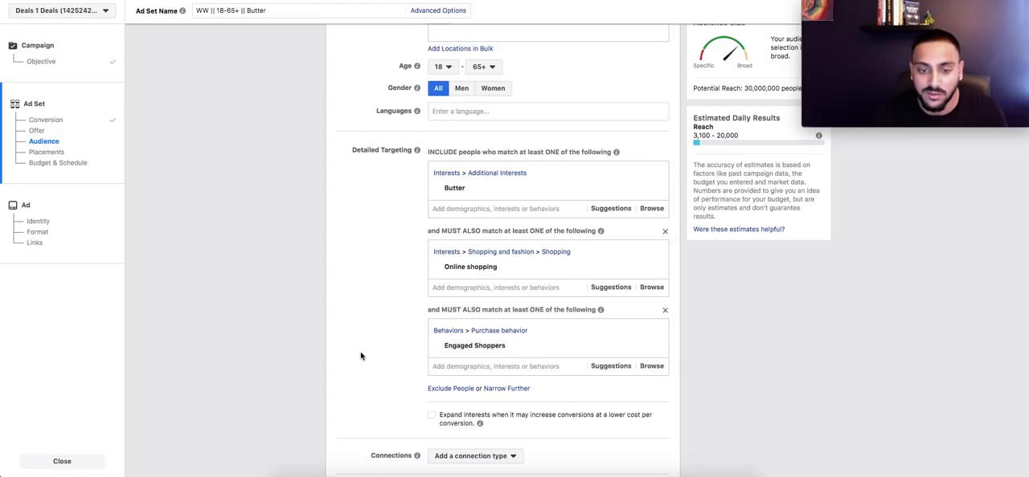
{"action": "scroll", "coordinate": [294, 358], "scroll_direction": "down", "scroll_amount": 10}
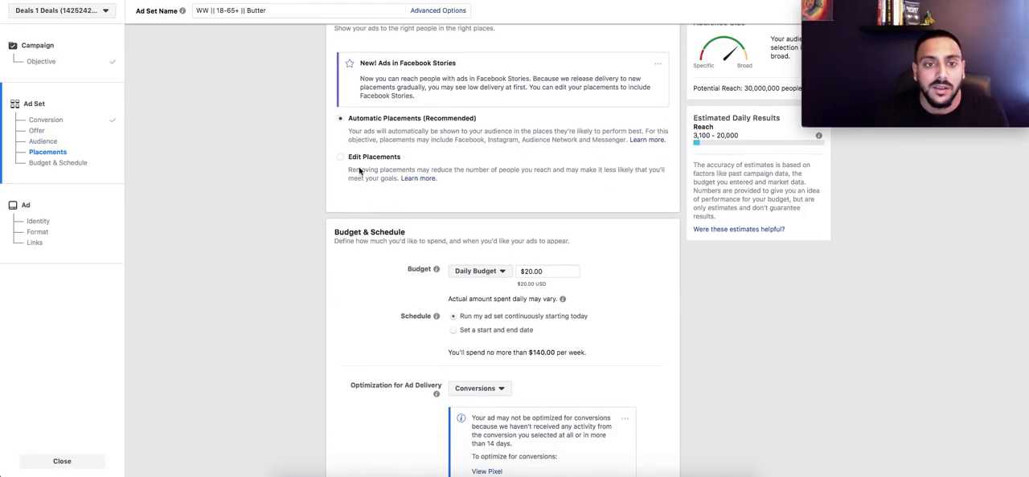
{"action": "left_click", "coordinate": [365, 157]}
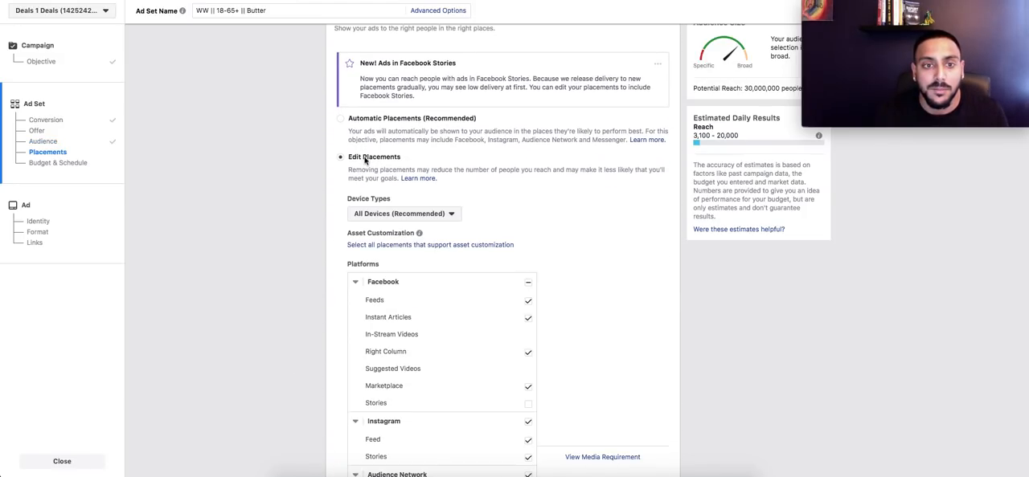
{"action": "left_click", "coordinate": [406, 214]}
{"action": "left_click", "coordinate": [394, 245]}
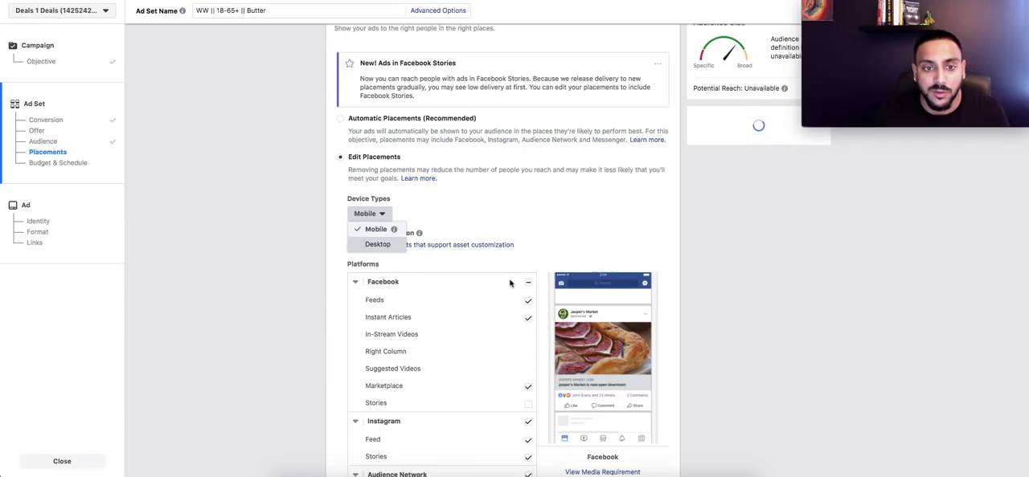
Step: Deselect Marketplace, Instant Articles, Instagram Stories, Audience Network and Messenger, keeping only the Facebook and Instagram feed placements
{"action": "left_click", "coordinate": [529, 387]}
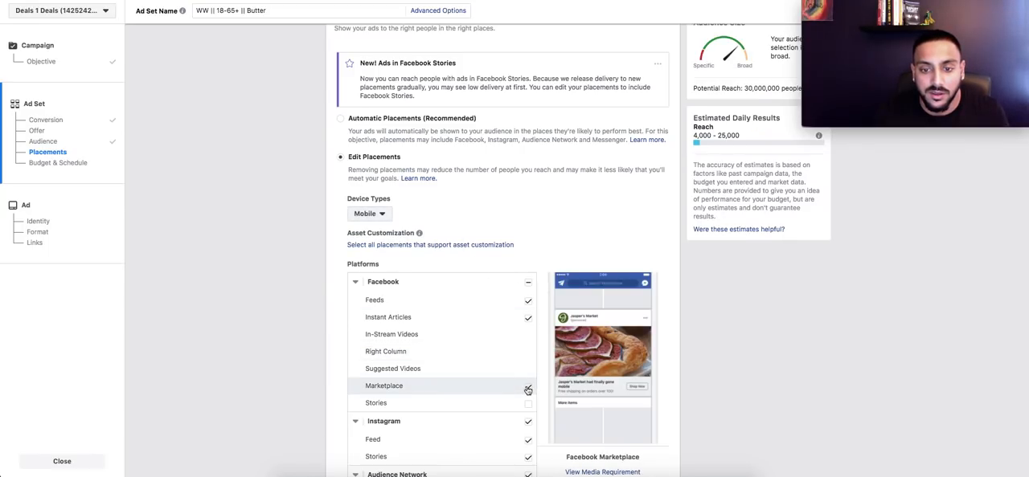
{"action": "left_click", "coordinate": [528, 318]}
{"action": "scroll", "coordinate": [530, 334], "scroll_direction": "down", "scroll_amount": 3}
{"action": "left_click", "coordinate": [531, 342]}
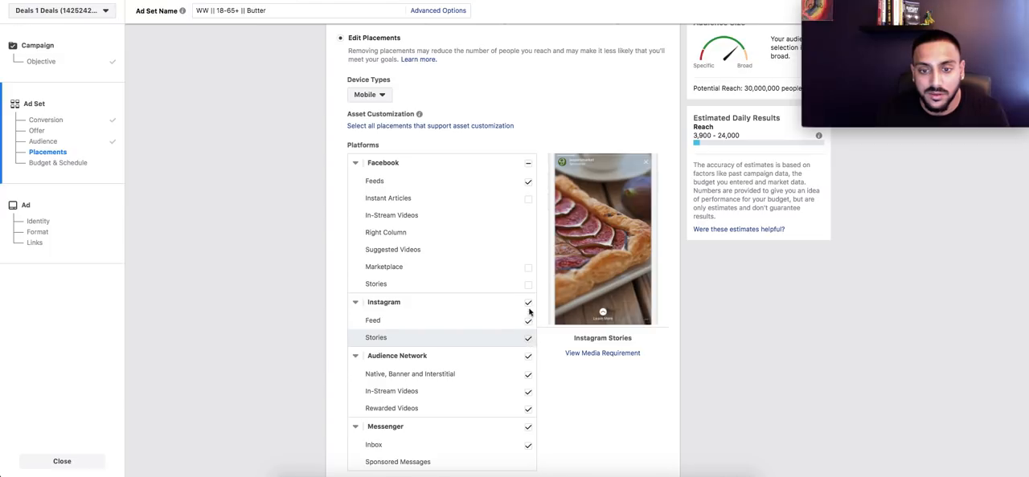
{"action": "left_click", "coordinate": [528, 356]}
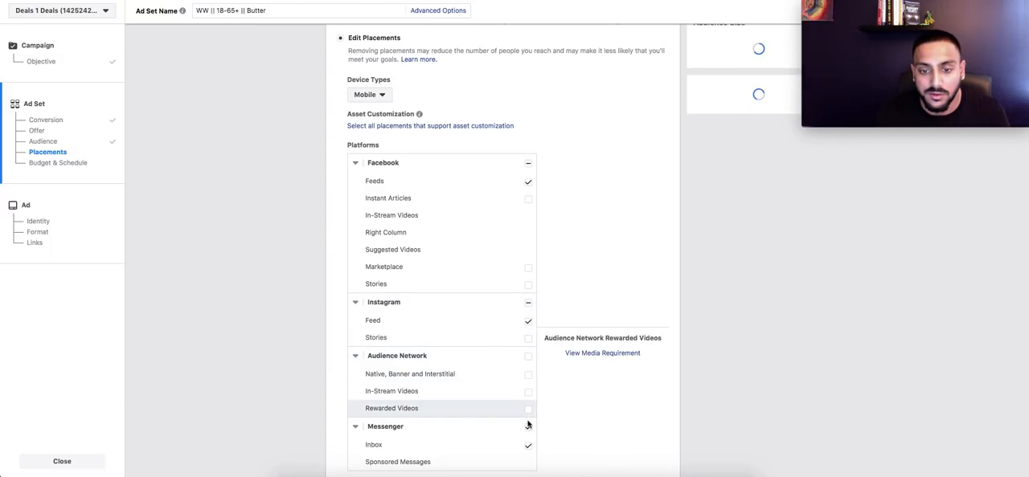
{"action": "left_click", "coordinate": [528, 427]}
Step: Set the ad set's daily budget to $10.00
{"action": "scroll", "coordinate": [576, 423], "scroll_direction": "down", "scroll_amount": 3}
{"action": "scroll", "coordinate": [576, 421], "scroll_direction": "down", "scroll_amount": 8}
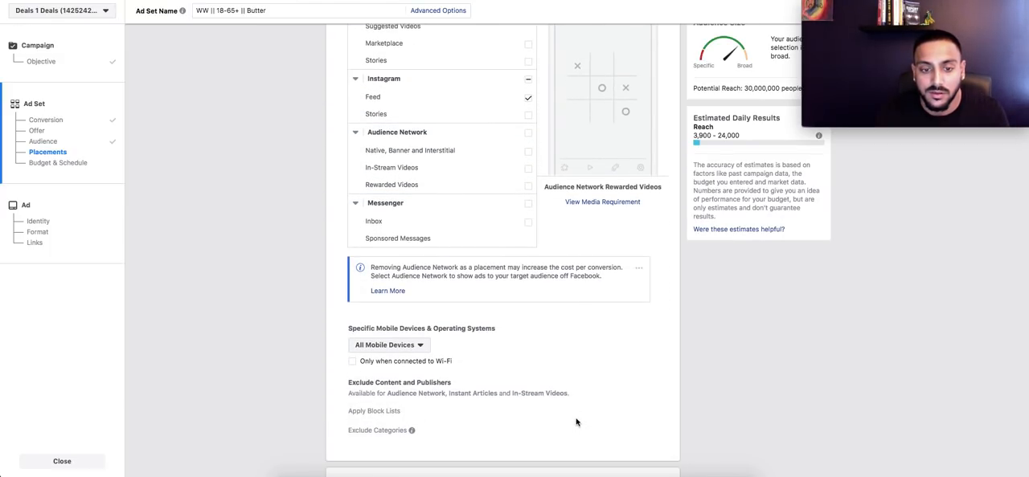
{"action": "left_click", "coordinate": [527, 299]}
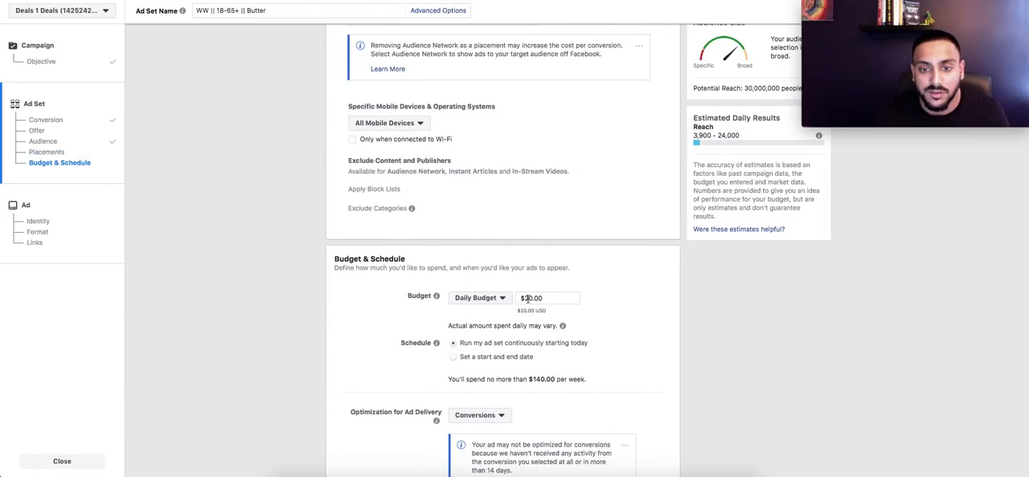
{"action": "key", "text": "BackSpace"}
{"action": "type", "text": "1"}
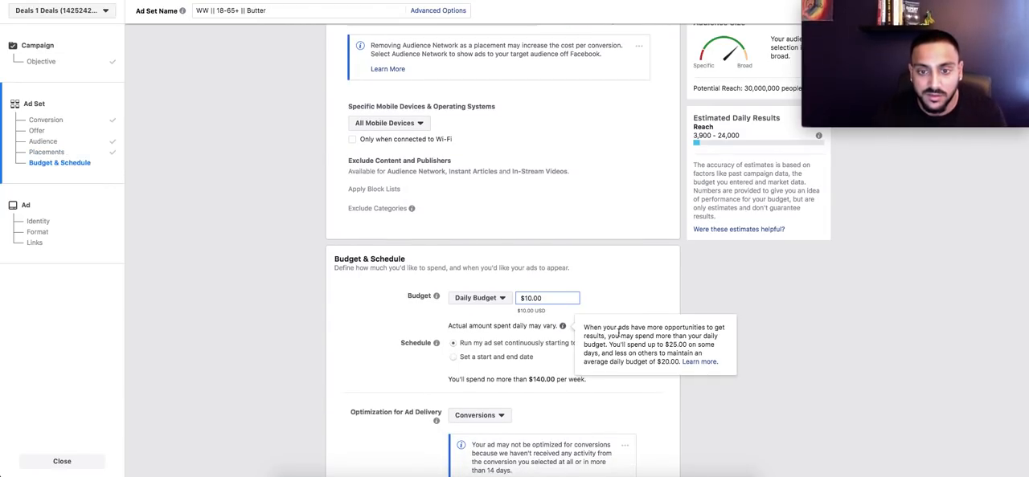
Step: Schedule the ad set with a start and end date and set the start date to 7/22/2018
{"action": "left_click", "coordinate": [480, 360]}
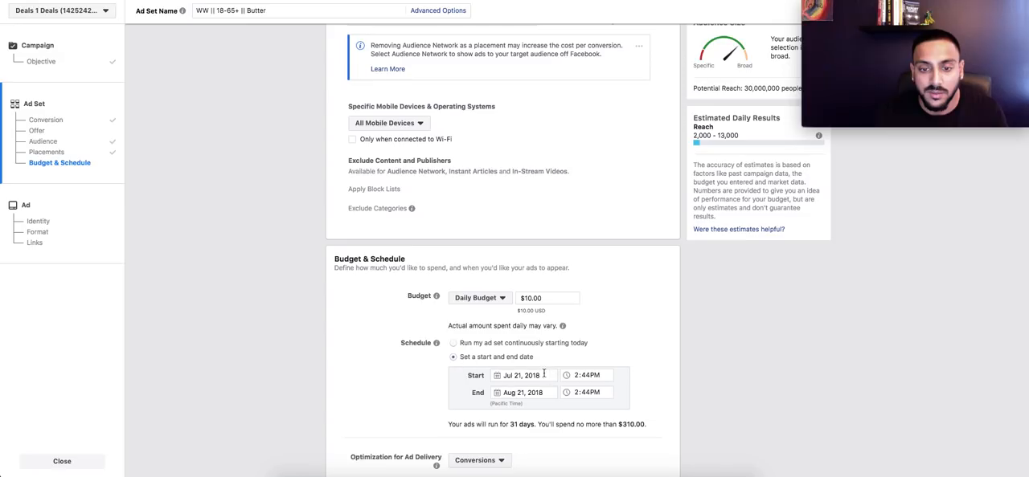
{"action": "left_click", "coordinate": [525, 377]}
{"action": "left_click", "coordinate": [505, 328]}
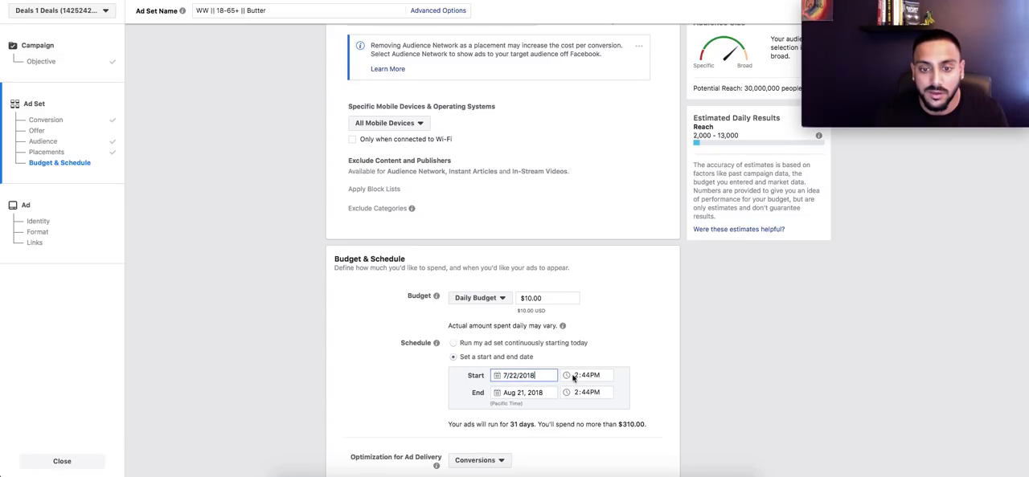
Step: Set the ad set's start time to 12:00AM
{"action": "left_click", "coordinate": [576, 377]}
{"action": "key", "text": "Tab"}
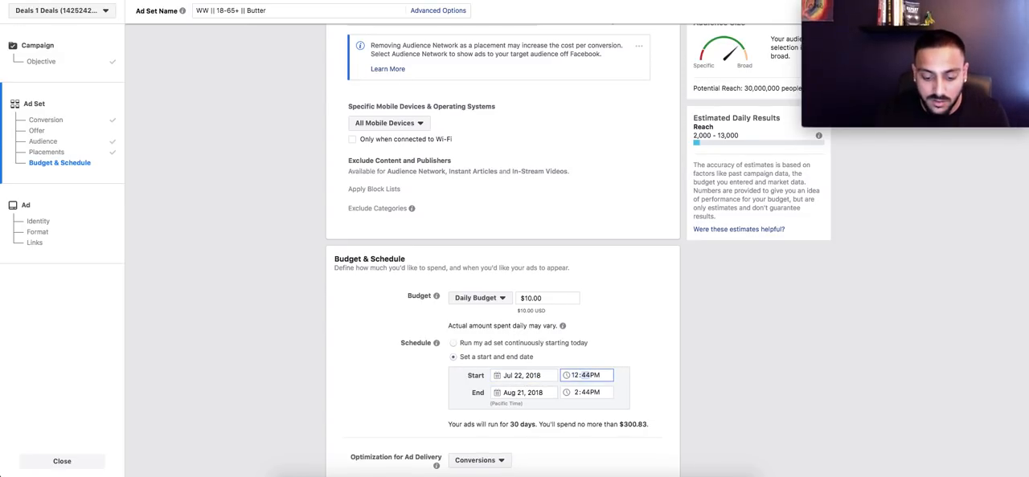
{"action": "key", "text": "Tab"}
{"action": "type", "text": "a"}
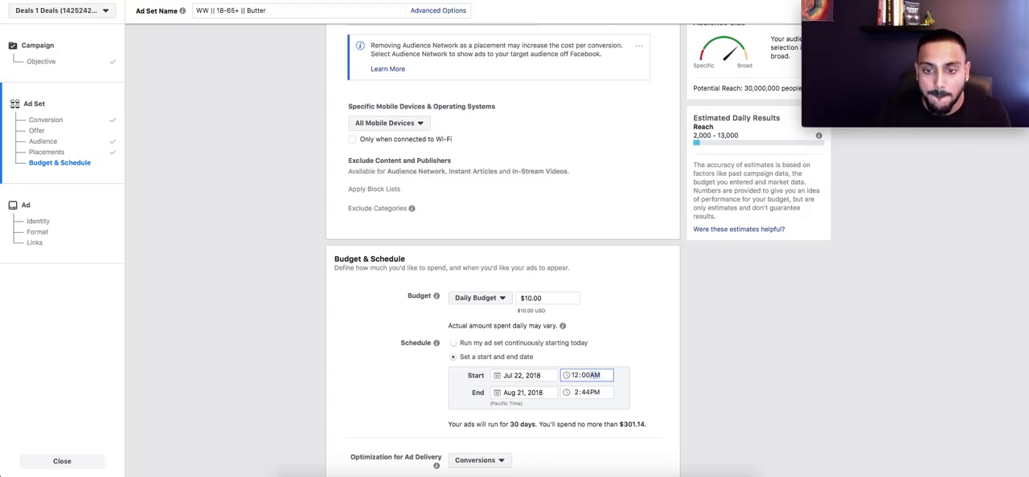
{"action": "left_click", "coordinate": [646, 354]}
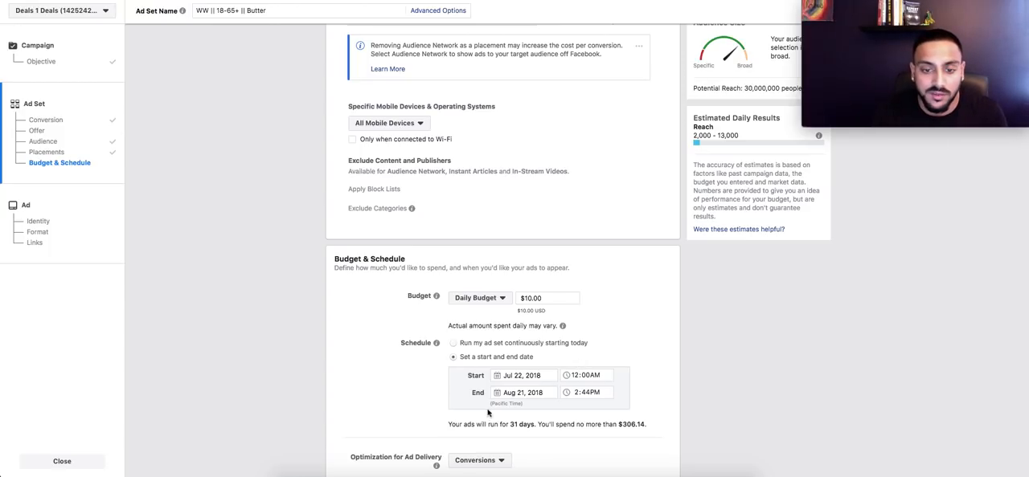
Step: Set the ad set's end date to February 28, 2019
{"action": "left_click", "coordinate": [506, 393]}
{"action": "double_click", "coordinate": [609, 272]}
{"action": "triple_click", "coordinate": [609, 272]}
{"action": "left_click", "coordinate": [610, 271]}
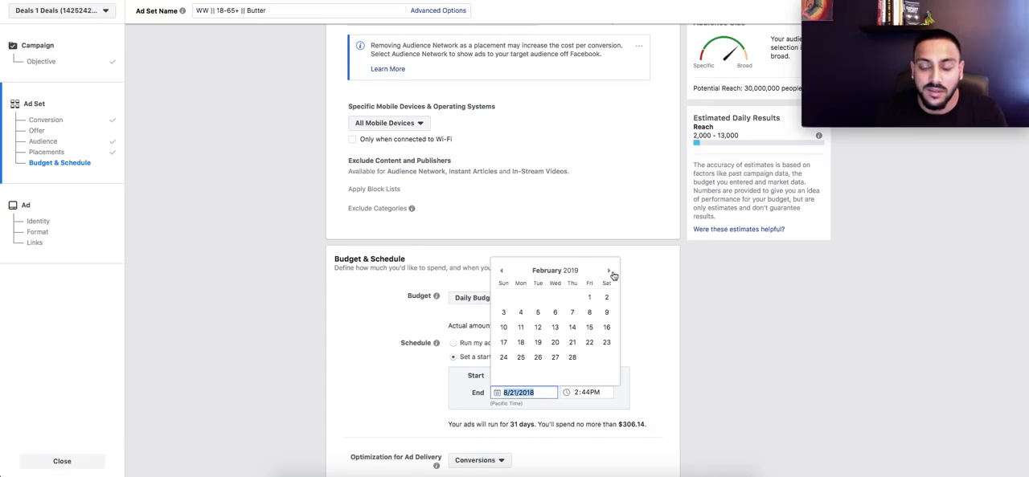
{"action": "left_click", "coordinate": [571, 358]}
Step: Set the ad set's conversion window to 1 day click
{"action": "scroll", "coordinate": [651, 347], "scroll_direction": "down", "scroll_amount": 3}
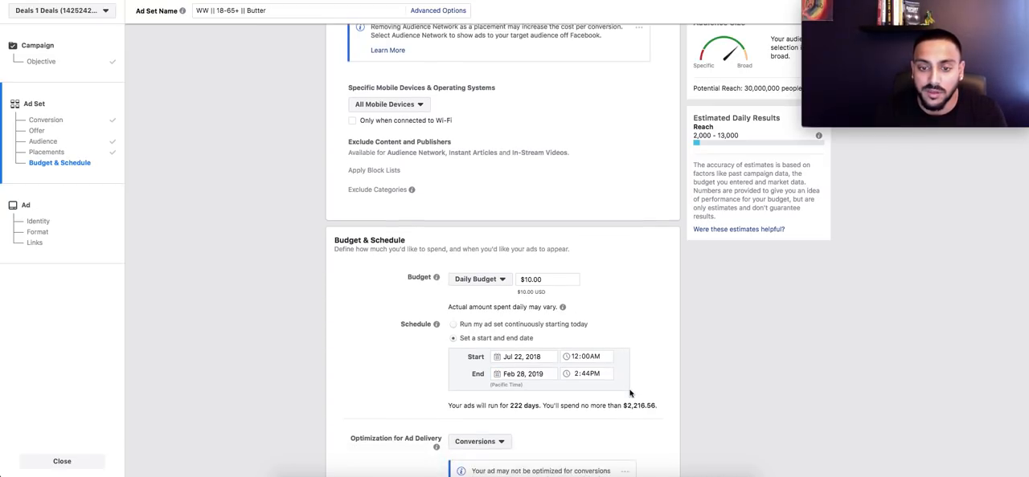
{"action": "scroll", "coordinate": [631, 394], "scroll_direction": "down", "scroll_amount": 3}
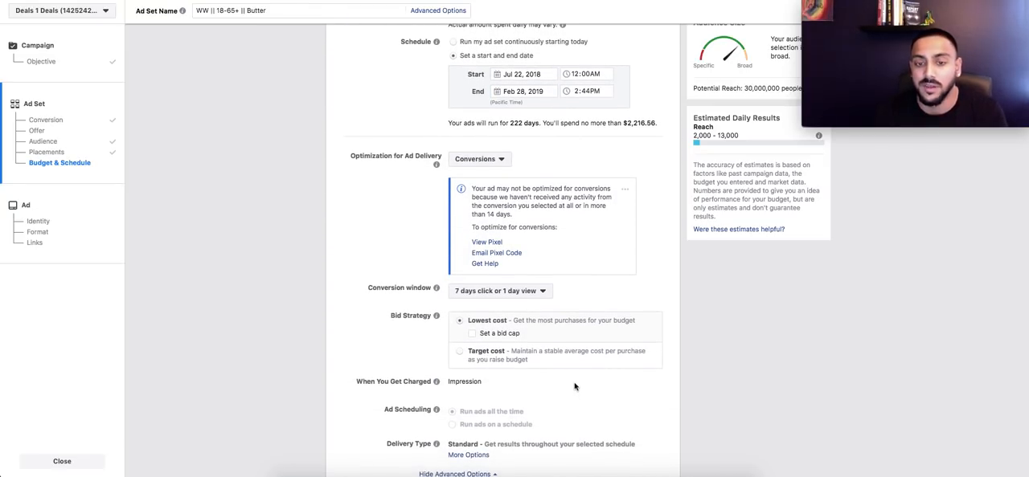
{"action": "left_click", "coordinate": [520, 297]}
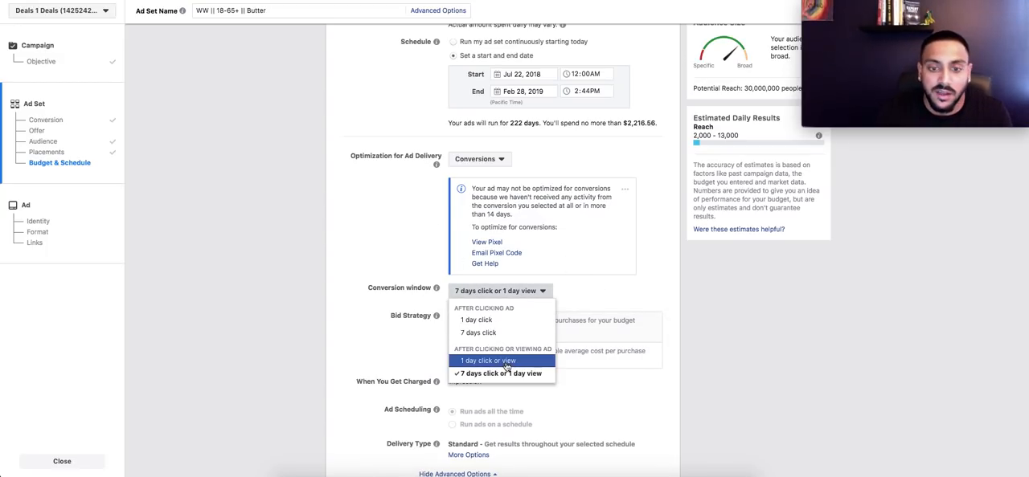
{"action": "left_click", "coordinate": [506, 321]}
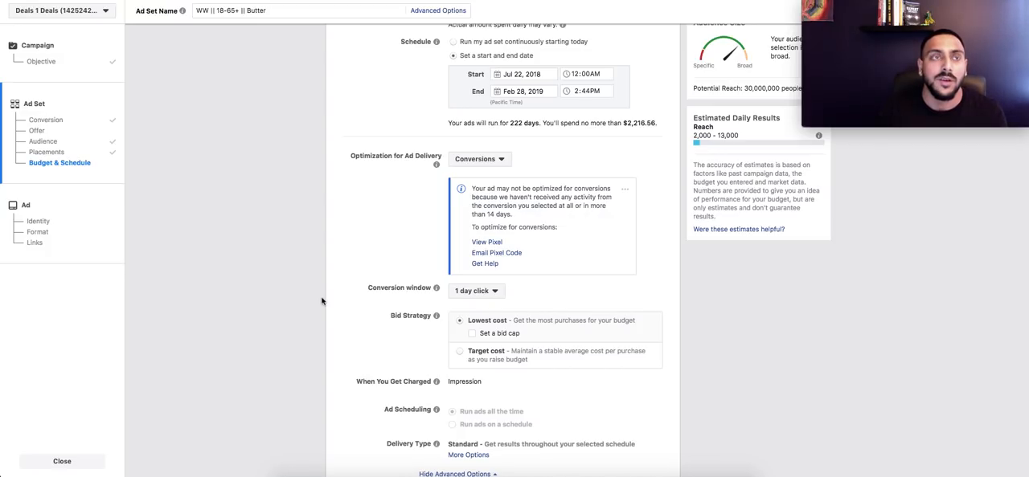
{"action": "scroll", "coordinate": [322, 299], "scroll_direction": "down", "scroll_amount": 1}
{"action": "scroll", "coordinate": [321, 299], "scroll_direction": "up", "scroll_amount": 15}
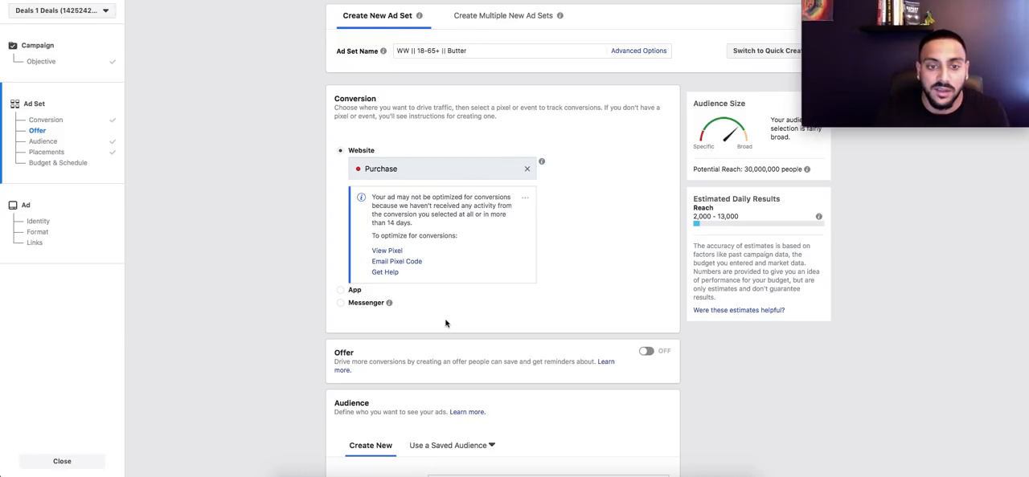
{"action": "scroll", "coordinate": [446, 323], "scroll_direction": "down", "scroll_amount": 20}
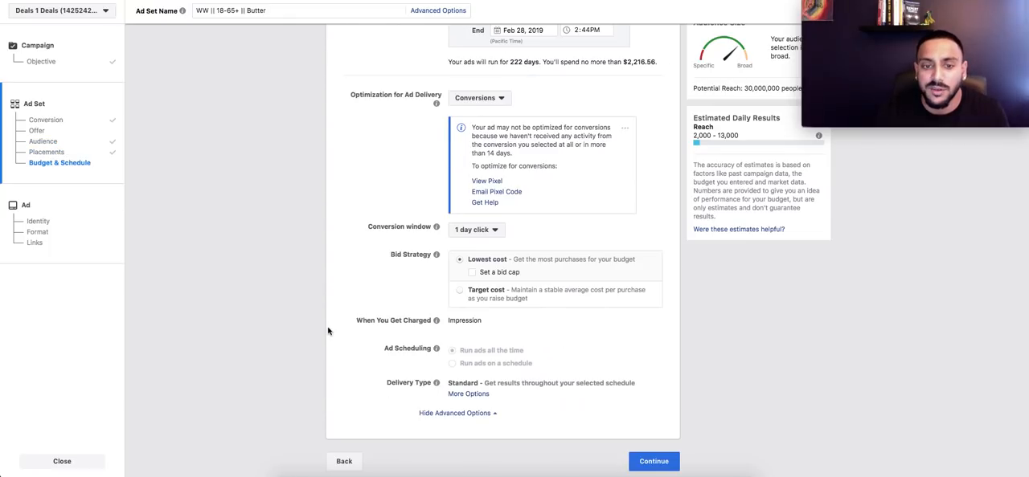
{"action": "scroll", "coordinate": [418, 303], "scroll_direction": "up", "scroll_amount": 3}
{"action": "scroll", "coordinate": [418, 303], "scroll_direction": "down", "scroll_amount": 3}
Step: Rename the ad as "Butter Buddy - Edited Video"
{"action": "mouse_move", "coordinate": [520, 297]}
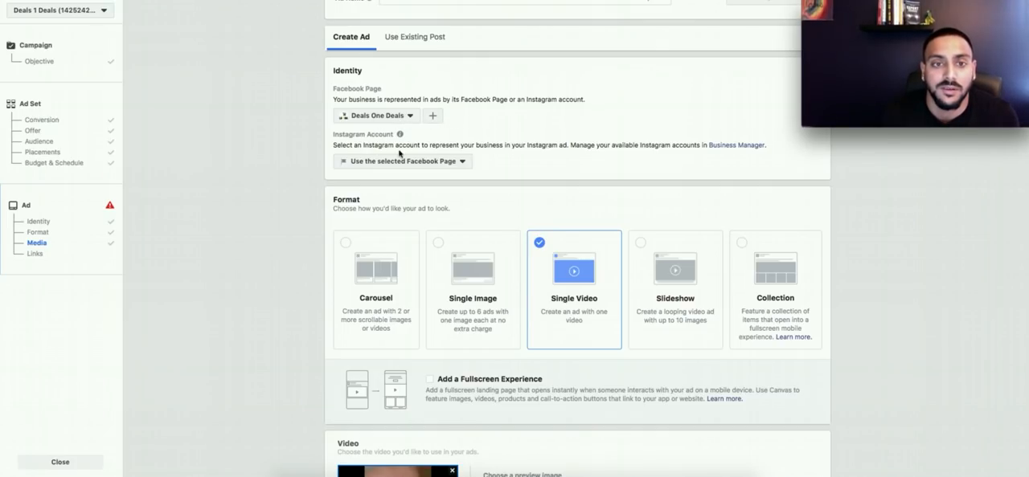
{"action": "scroll", "coordinate": [304, 200], "scroll_direction": "up", "scroll_amount": 1}
{"action": "left_click_drag", "start_coordinate": [484, 26], "coordinate": [365, 27]}
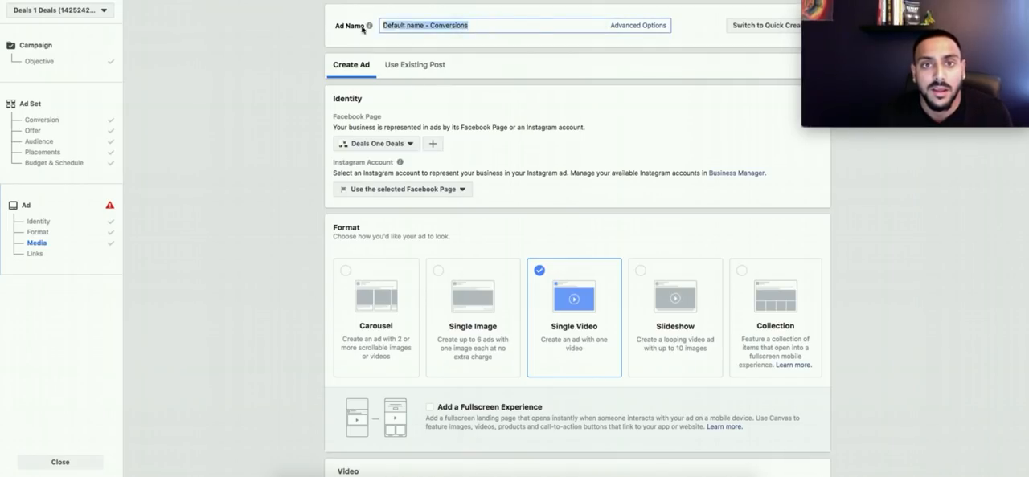
{"action": "type", "text": "Butter Buddy - Edited Video"}
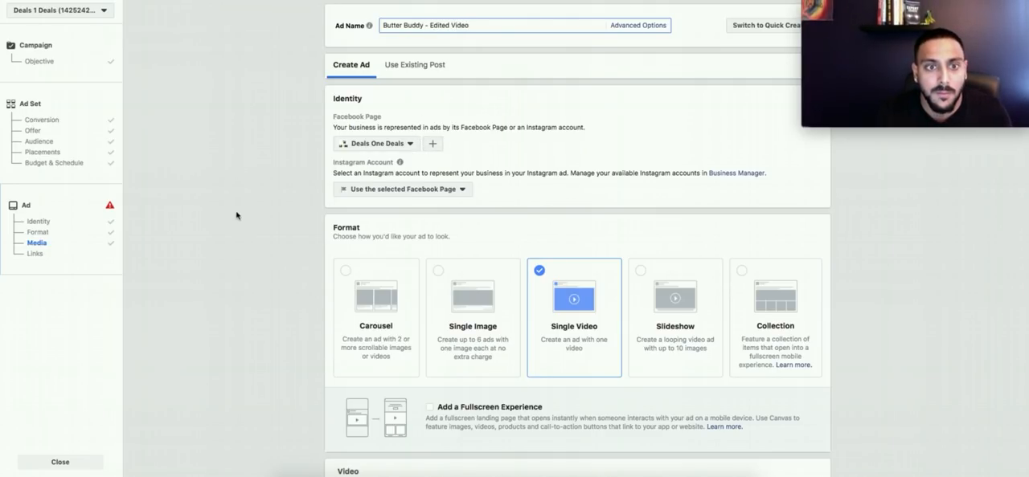
Step: Choose the first video thumbnail, the bowl of butter shavings, as the preview image for Butter Buddy.mp4
{"action": "scroll", "coordinate": [237, 216], "scroll_direction": "down", "scroll_amount": 5}
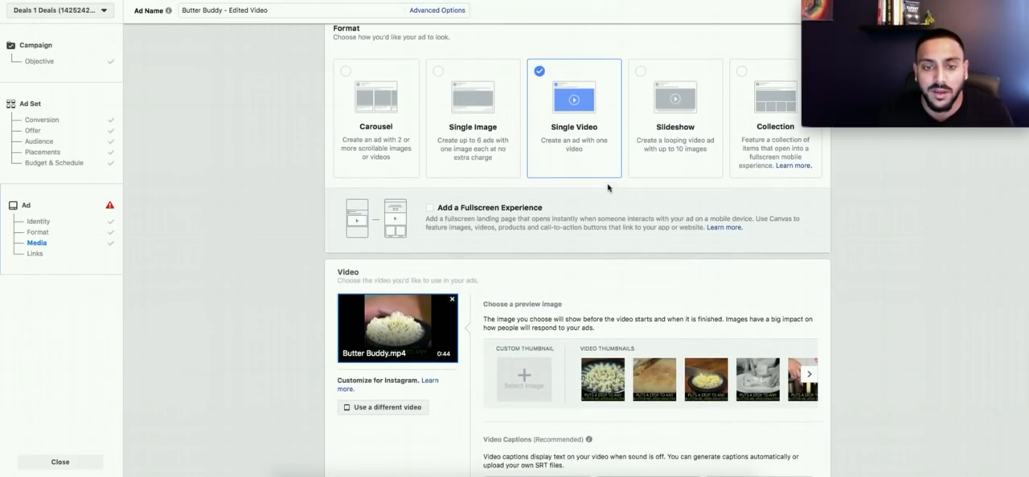
{"action": "scroll", "coordinate": [531, 330], "scroll_direction": "down", "scroll_amount": 6}
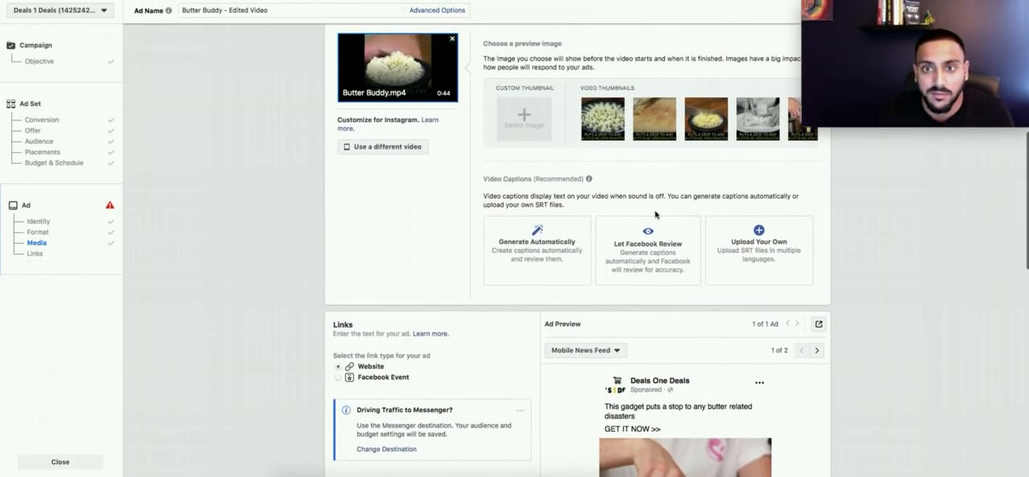
{"action": "scroll", "coordinate": [656, 214], "scroll_direction": "down", "scroll_amount": 1}
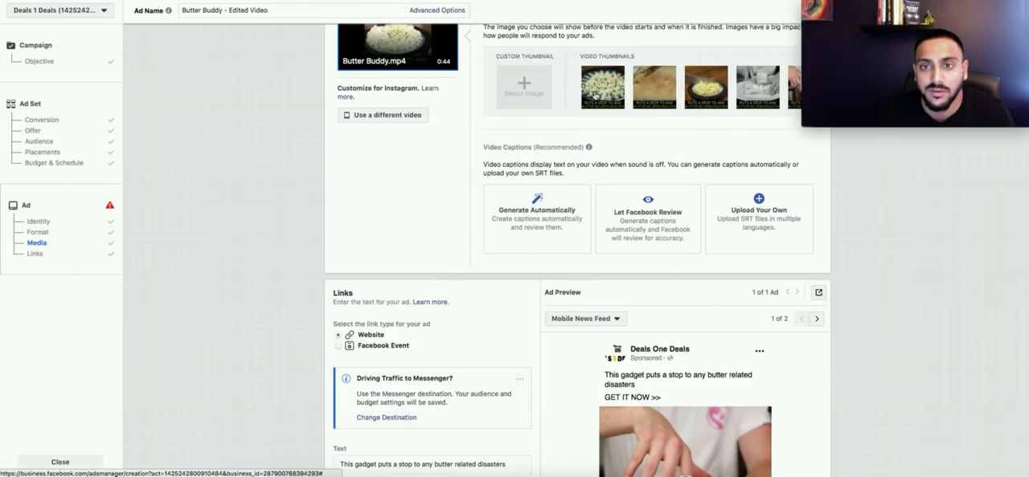
{"action": "left_click", "coordinate": [595, 95]}
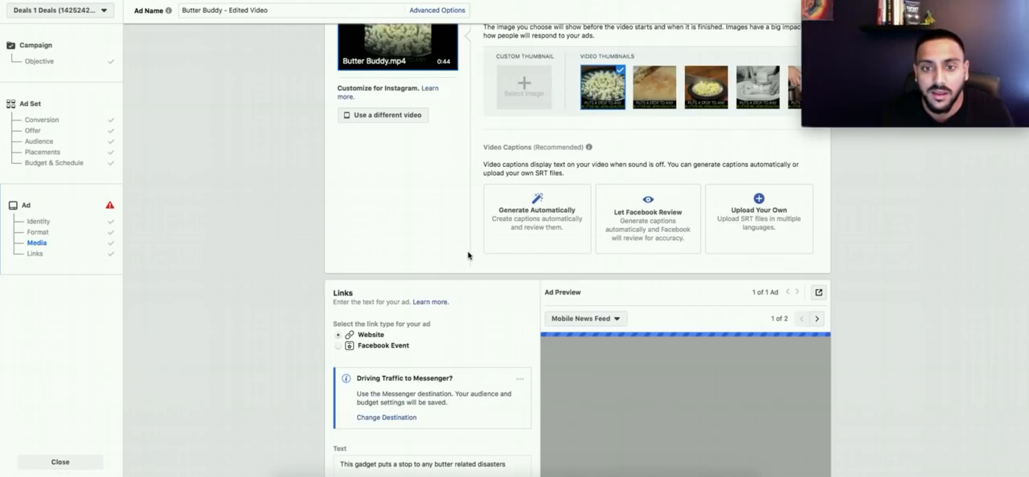
Step: Switch to the Butter Buddy product in the Shopify admin and open its page in the online store
{"action": "scroll", "coordinate": [470, 255], "scroll_direction": "down", "scroll_amount": 4}
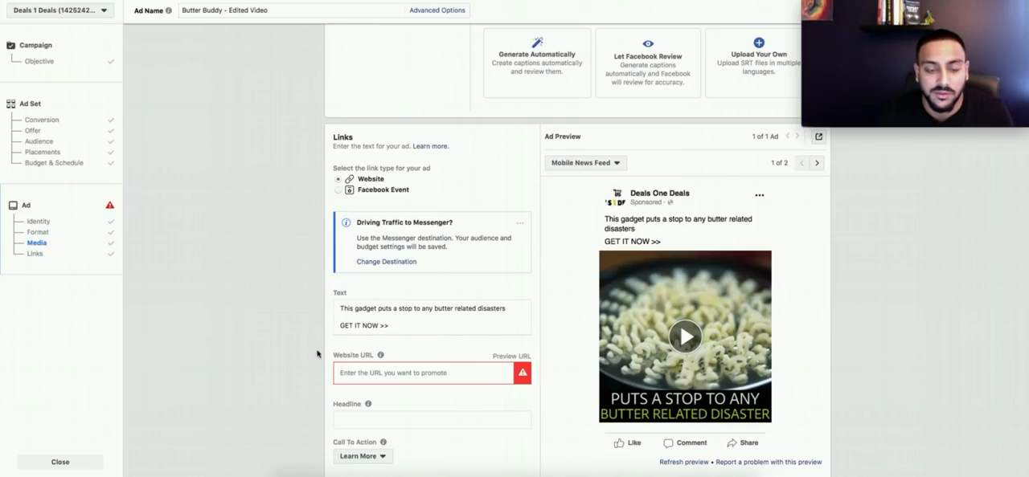
{"action": "left_click", "coordinate": [396, 326]}
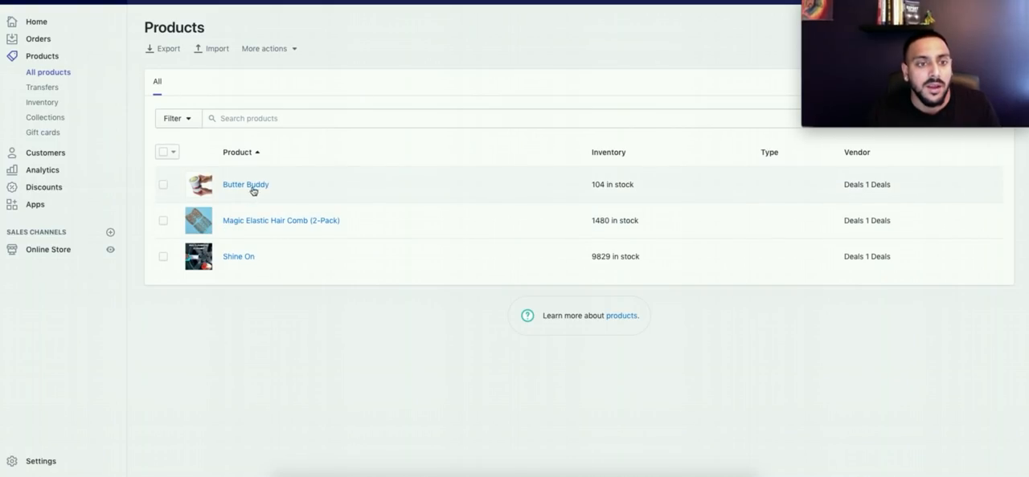
{"action": "left_click", "coordinate": [251, 188]}
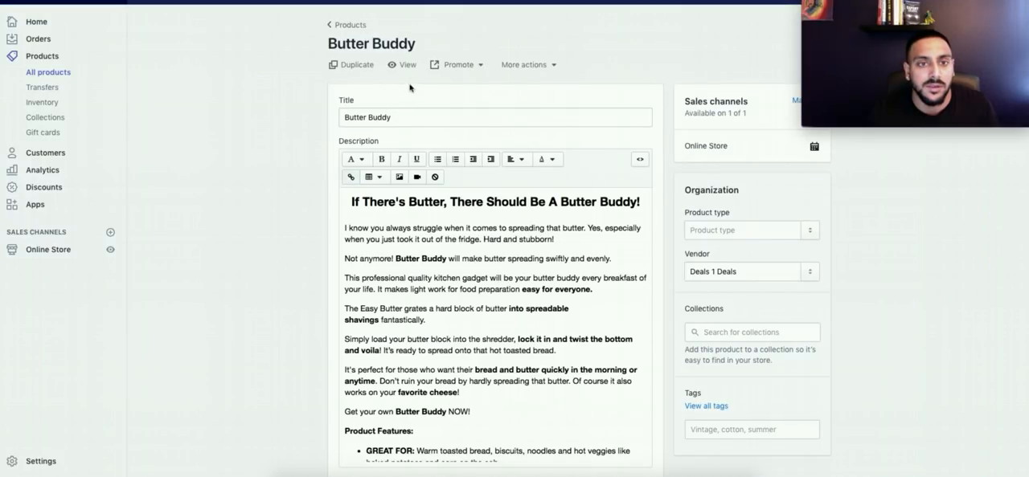
{"action": "left_click", "coordinate": [399, 68]}
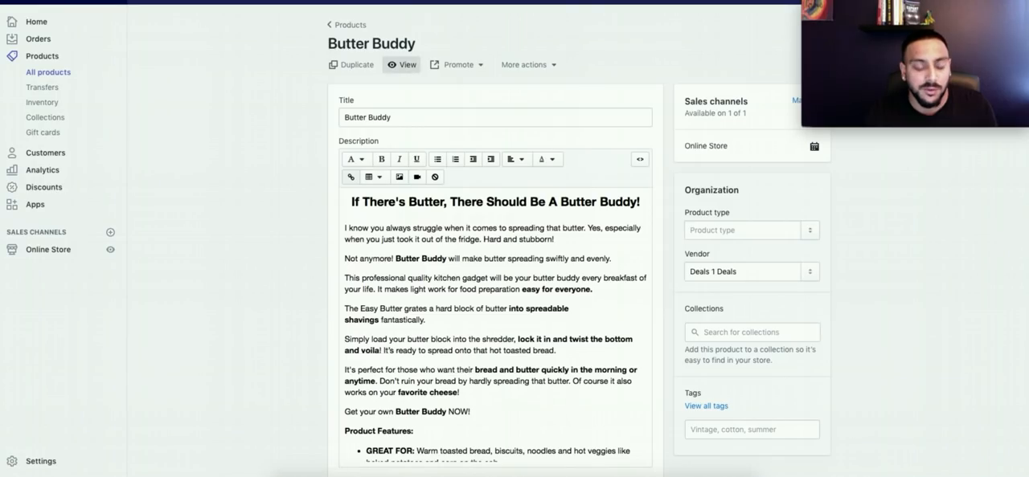
Step: Open Bitly, shorten the Butter Buddy product page link and copy the short link
{"action": "key", "text": "super+t"}
{"action": "type", "text": "bit"}
{"action": "key", "text": "Return"}
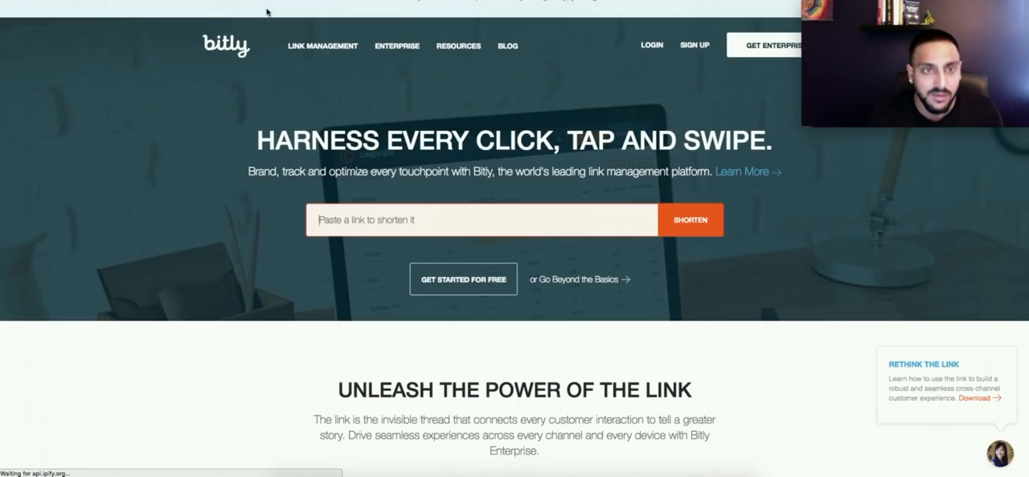
{"action": "left_click", "coordinate": [412, 220]}
{"action": "type", "text": "https://www.dealsonedeals.com/products/butter-buddy"}
{"action": "key", "text": "Return"}
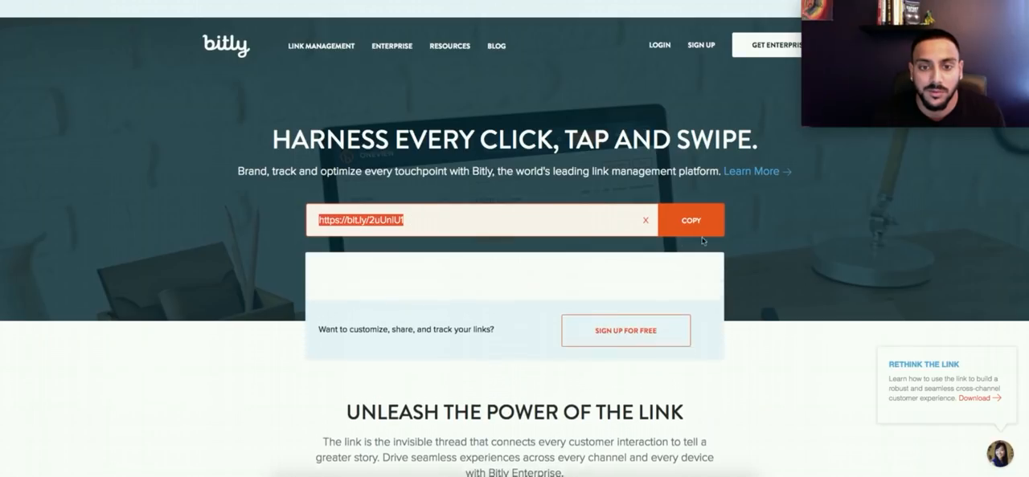
{"action": "left_click", "coordinate": [715, 218]}
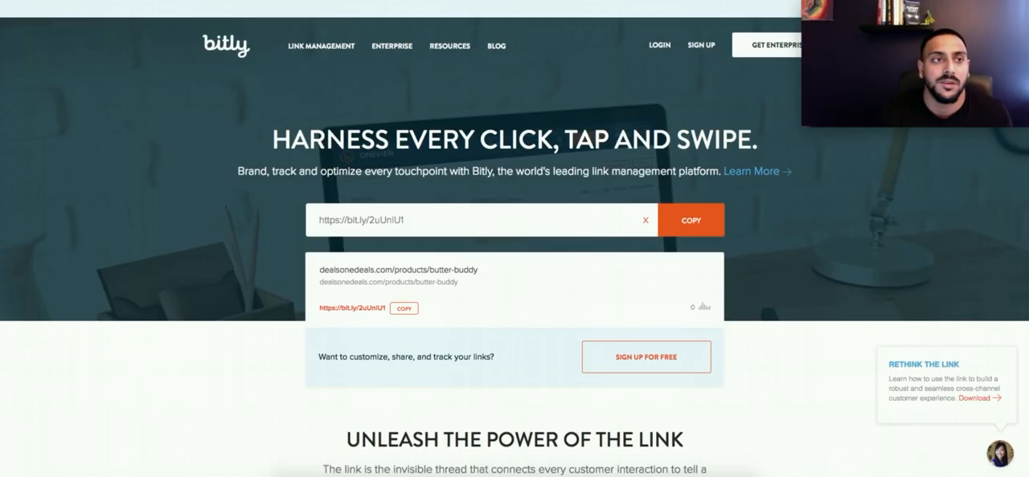
Step: Switch back to Ads Manager and paste the short link after "GET IT NOW >>" in the ad text and as the website URL
{"action": "key", "text": "ctrl+shift+Tab"}
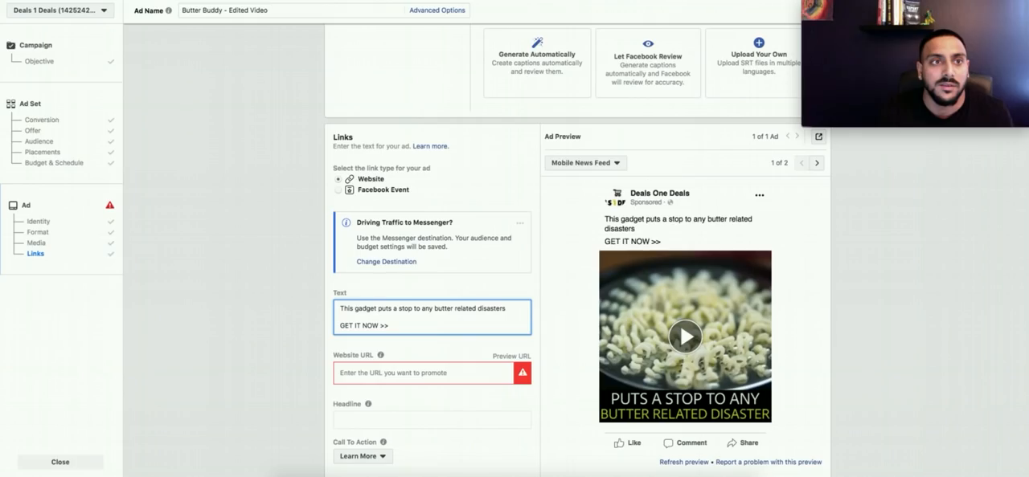
{"action": "key", "text": "ctrl+v"}
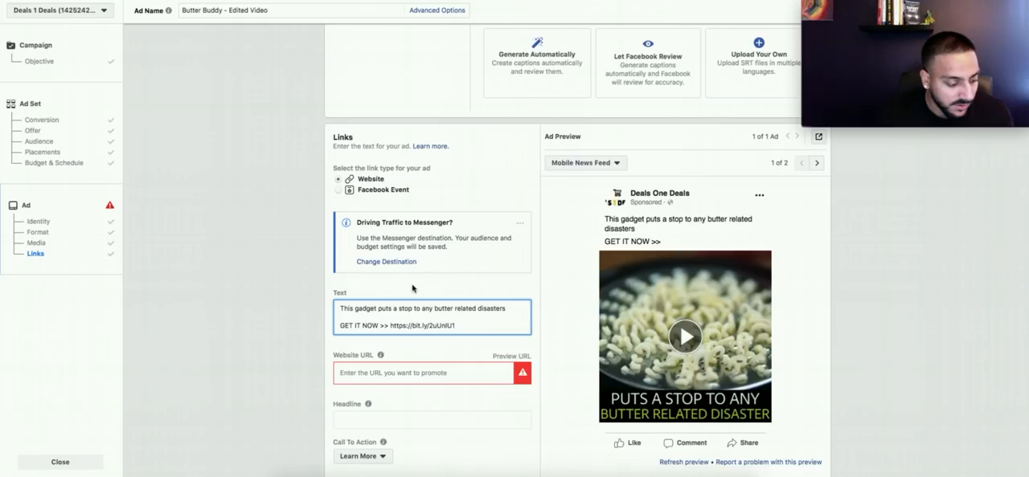
{"action": "left_click", "coordinate": [402, 381]}
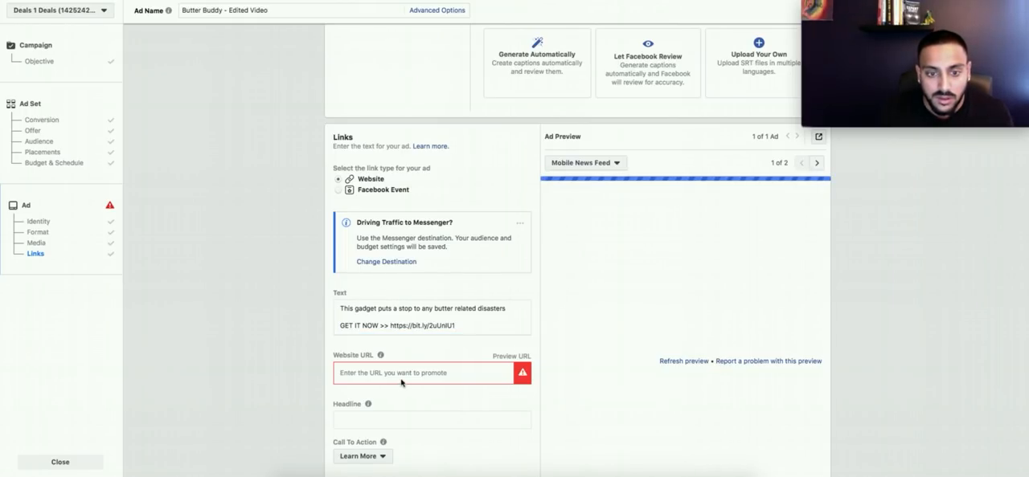
{"action": "key", "text": "ctrl+v"}
Step: Change the ad's call to action to Shop Now
{"action": "scroll", "coordinate": [283, 349], "scroll_direction": "down", "scroll_amount": 3}
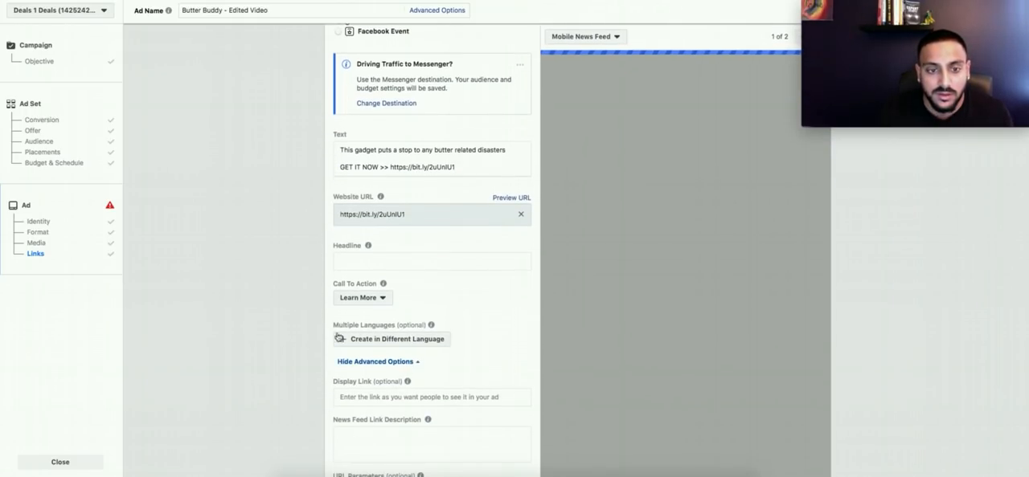
{"action": "left_click", "coordinate": [383, 299]}
{"action": "scroll", "coordinate": [378, 390], "scroll_direction": "down", "scroll_amount": 2}
{"action": "scroll", "coordinate": [375, 401], "scroll_direction": "up", "scroll_amount": 2}
{"action": "scroll", "coordinate": [374, 402], "scroll_direction": "up", "scroll_amount": 1}
{"action": "scroll", "coordinate": [377, 398], "scroll_direction": "down", "scroll_amount": 3}
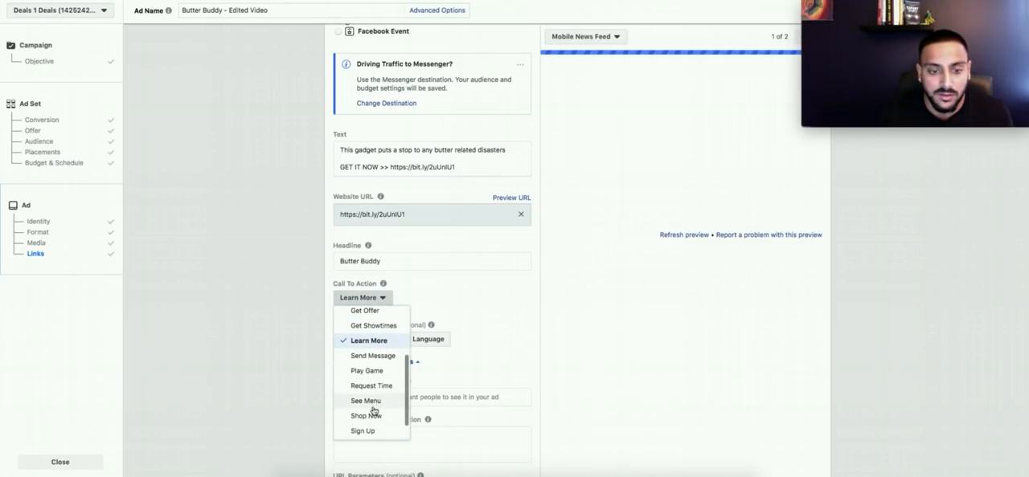
{"action": "left_click", "coordinate": [366, 415]}
Step: Extend the ad's headline to "Butter Buddy - 50% OFF..." and leave the News Feed link description empty
{"action": "left_click", "coordinate": [409, 262]}
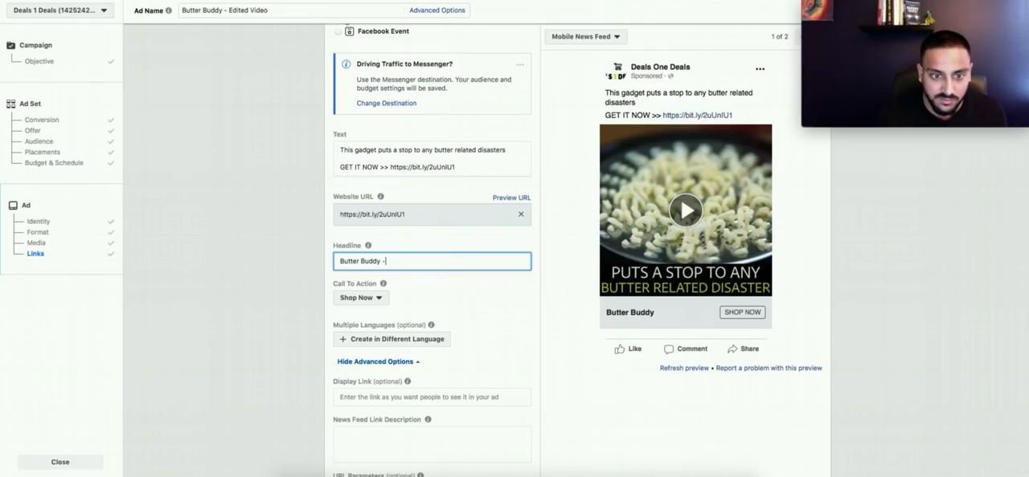
{"action": "type", "text": "50% OFF..."}
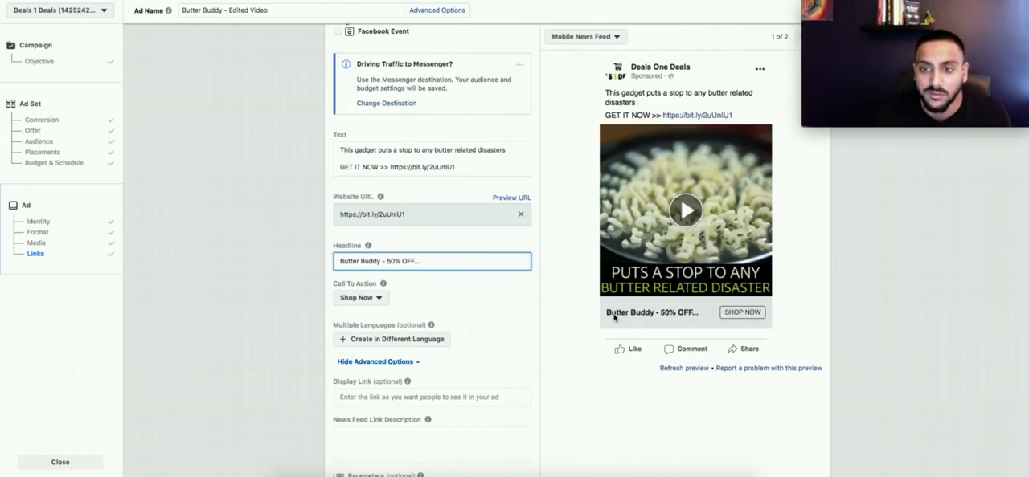
{"action": "left_click", "coordinate": [413, 435]}
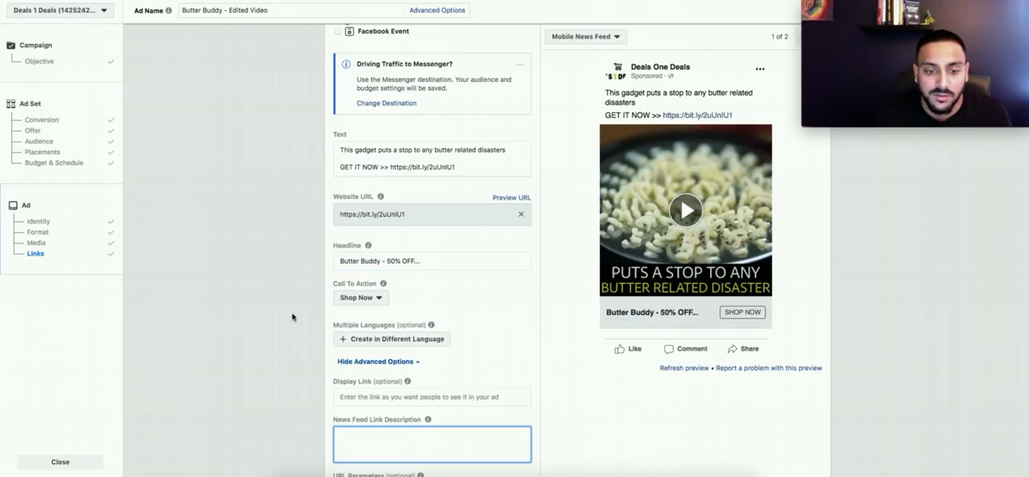
Step: Play the video in the ad's Mobile News Feed preview to check how the ad looks
{"action": "scroll", "coordinate": [264, 331], "scroll_direction": "down", "scroll_amount": 2}
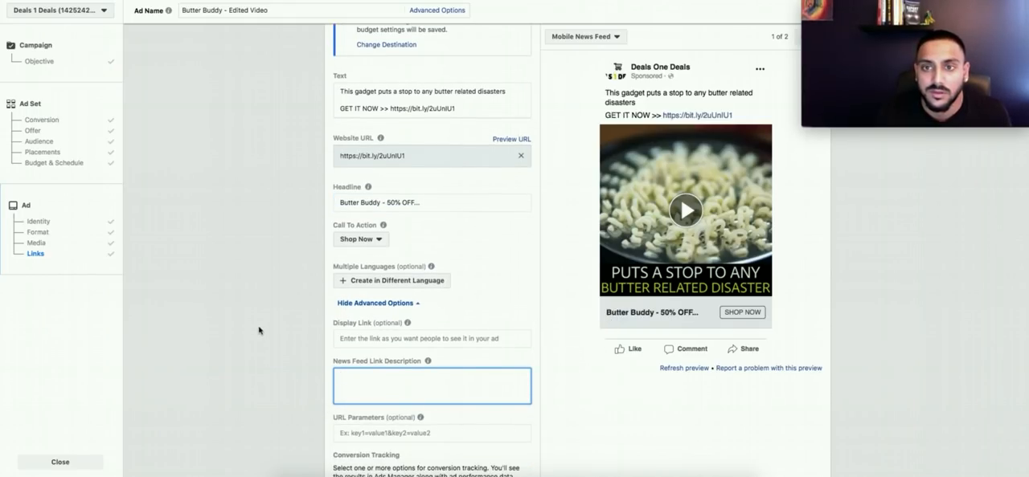
{"action": "left_click", "coordinate": [687, 225]}
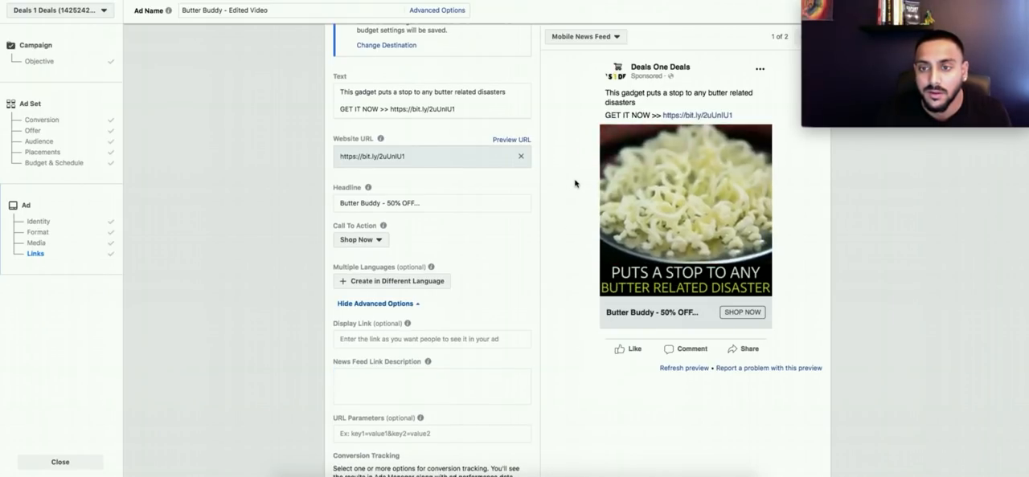
{"action": "scroll", "coordinate": [575, 184], "scroll_direction": "down", "scroll_amount": 1}
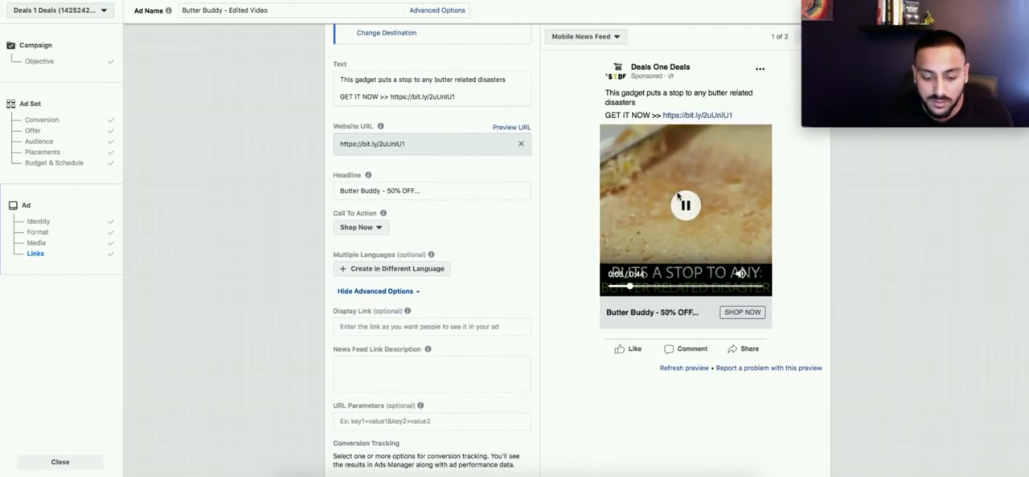
Step: Skip ahead in the ad's Mobile News Feed preview video and pause it
{"action": "scroll", "coordinate": [677, 196], "scroll_direction": "up", "scroll_amount": 1}
{"action": "key", "text": "XF86AudioRaiseVolume"}
{"action": "mouse_move", "coordinate": [639, 290]}
{"action": "left_mouse_down"}
{"action": "mouse_move", "coordinate": [760, 291]}
{"action": "mouse_move", "coordinate": [612, 295]}
{"action": "mouse_move", "coordinate": [651, 293]}
{"action": "left_mouse_up"}
{"action": "left_click", "coordinate": [626, 197]}
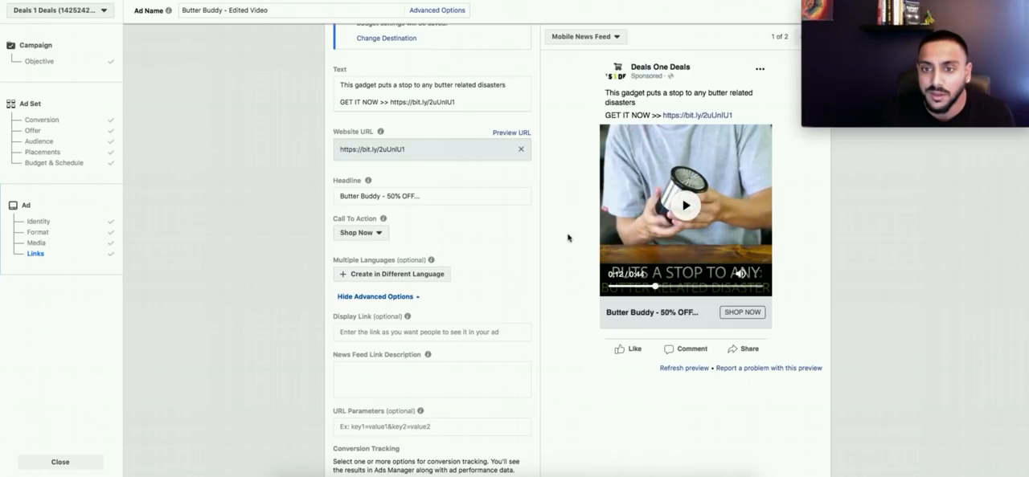
Step: Set the ad's News Feed link description to "Limited Time Only!" and check the saved ad copy in Notes
{"action": "left_click", "coordinate": [380, 372]}
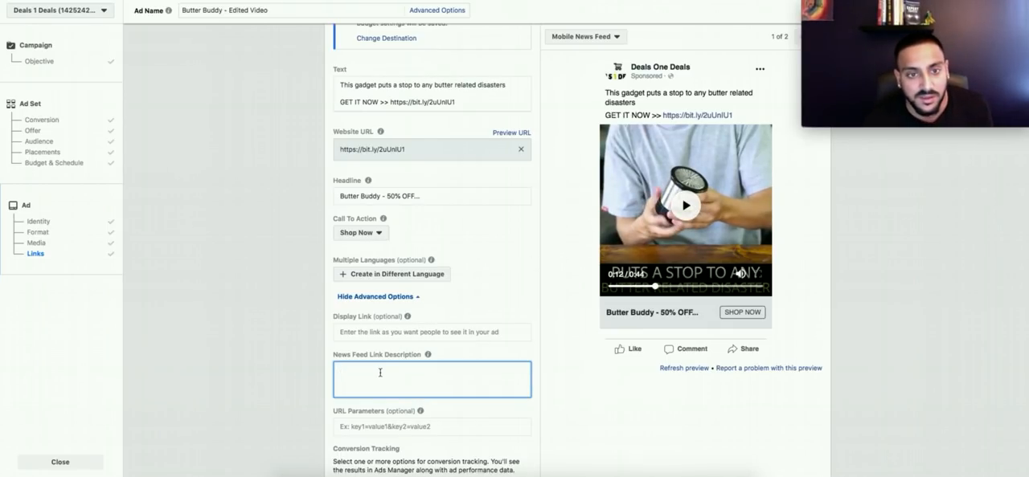
{"action": "type", "text": "LIMITED TIME"}
{"action": "key", "text": "ctrl+a"}
{"action": "type", "text": "L"}
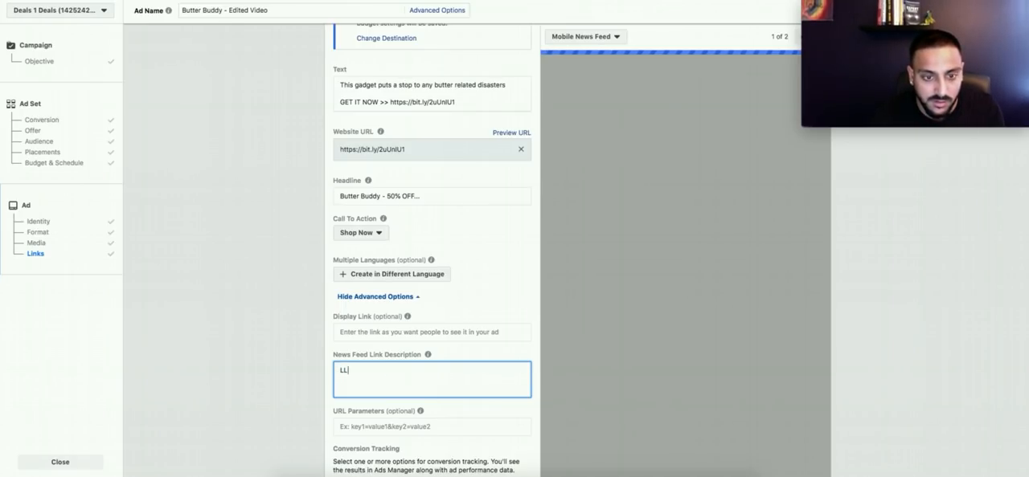
{"action": "type", "text": "imited Time Only!"}
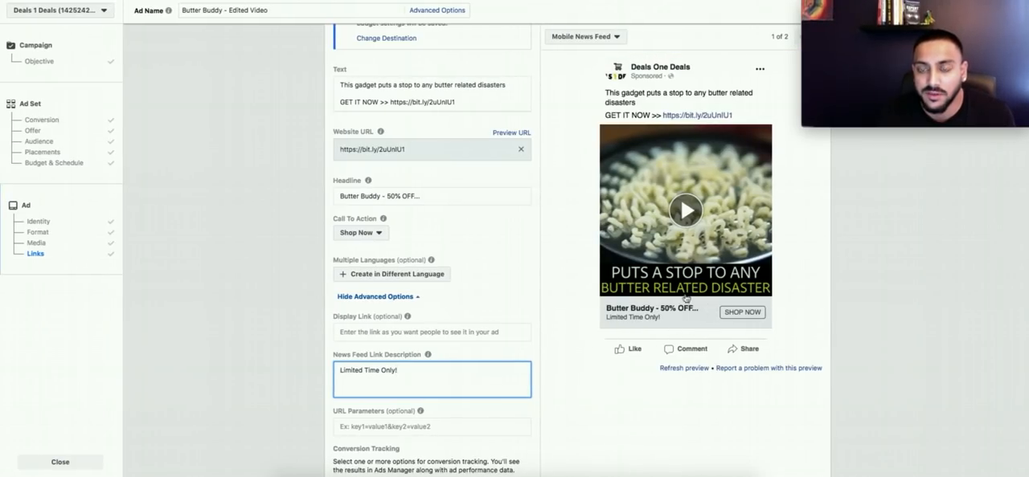
{"action": "key", "text": "super+Tab"}
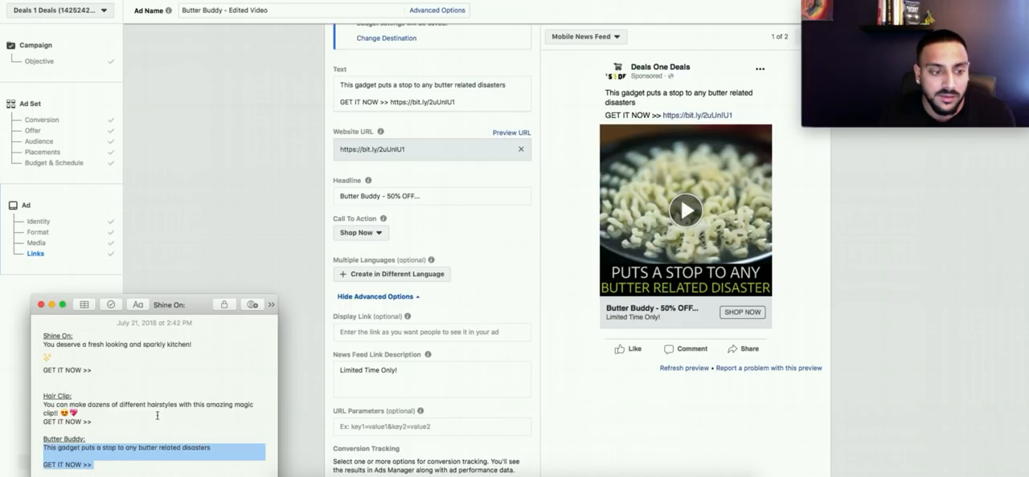
{"action": "key", "text": "super+Tab"}
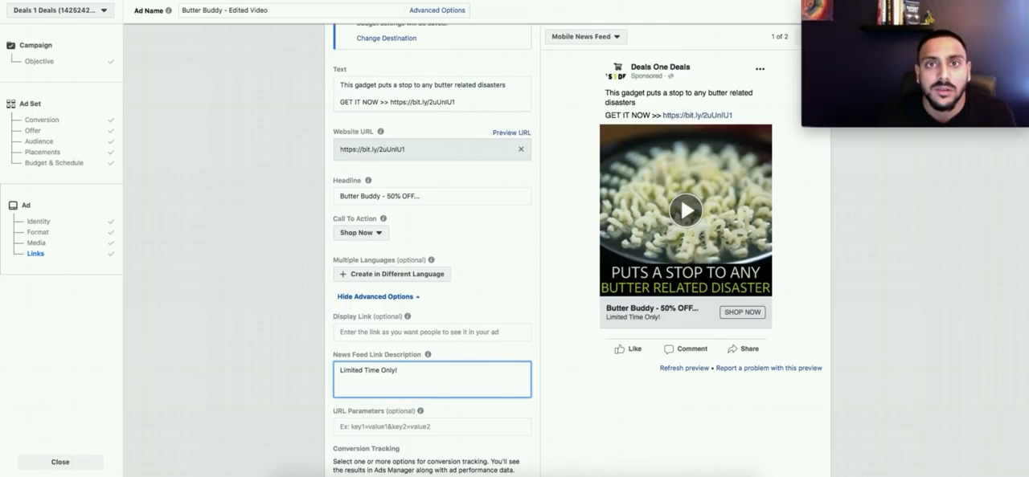
Step: Find an emoji site in a new browser tab, search it for "food" and browse the matching emojis
{"action": "key", "text": "super+t"}
{"action": "type", "text": "emoji"}
{"action": "key", "text": "Return"}
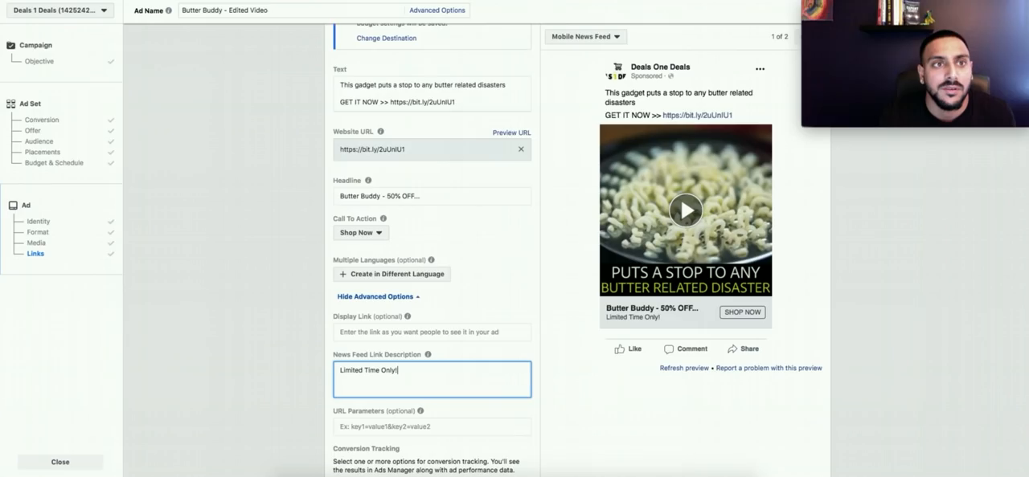
{"action": "scroll", "coordinate": [439, 47], "scroll_direction": "up", "scroll_amount": 1}
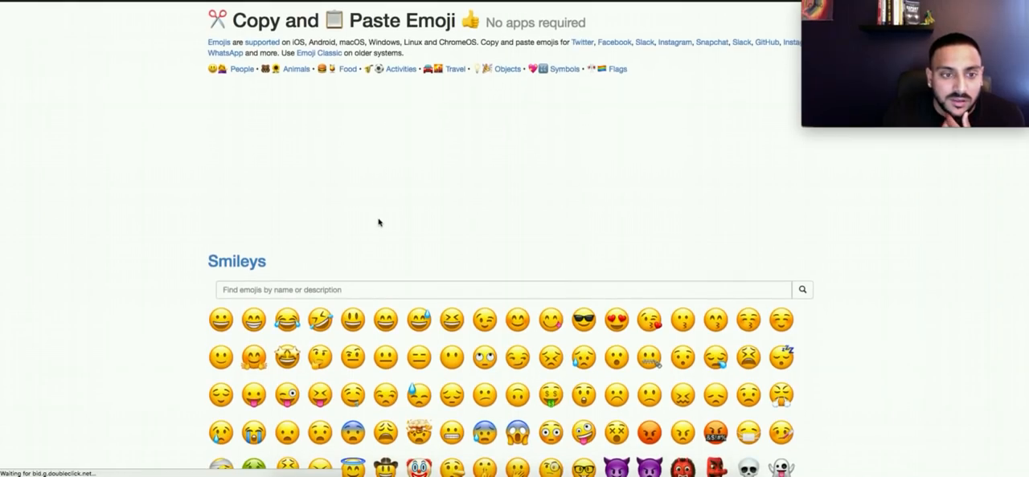
{"action": "left_click", "coordinate": [338, 289]}
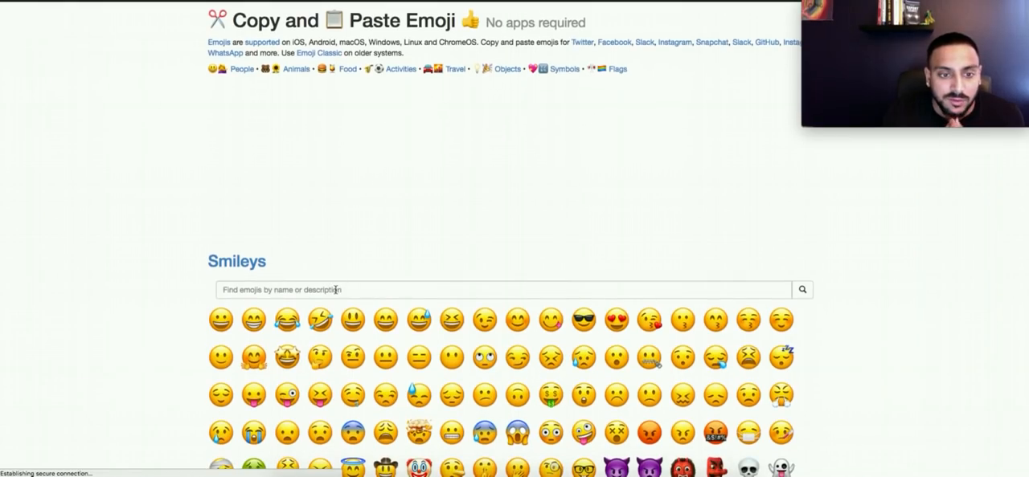
{"action": "type", "text": "f"}
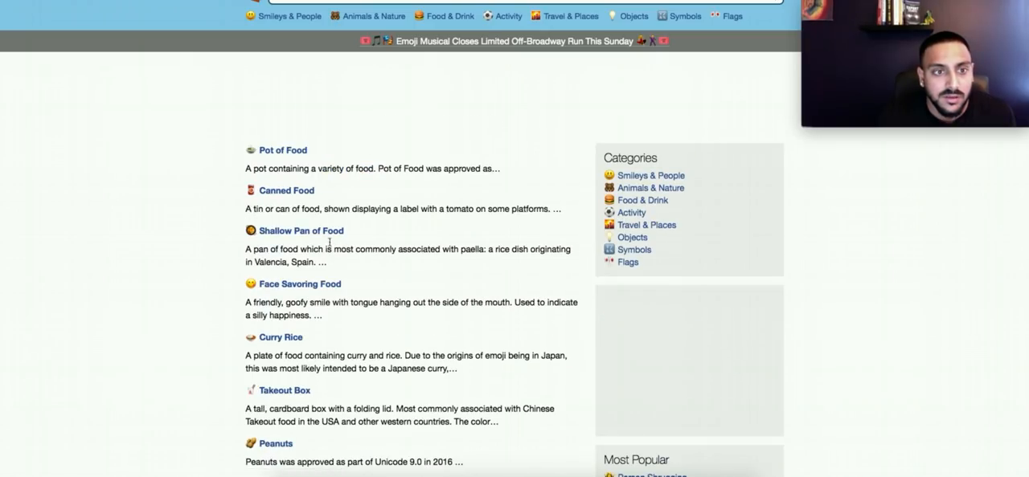
{"action": "scroll", "coordinate": [198, 291], "scroll_direction": "down", "scroll_amount": 5}
{"action": "scroll", "coordinate": [197, 291], "scroll_direction": "down", "scroll_amount": 6}
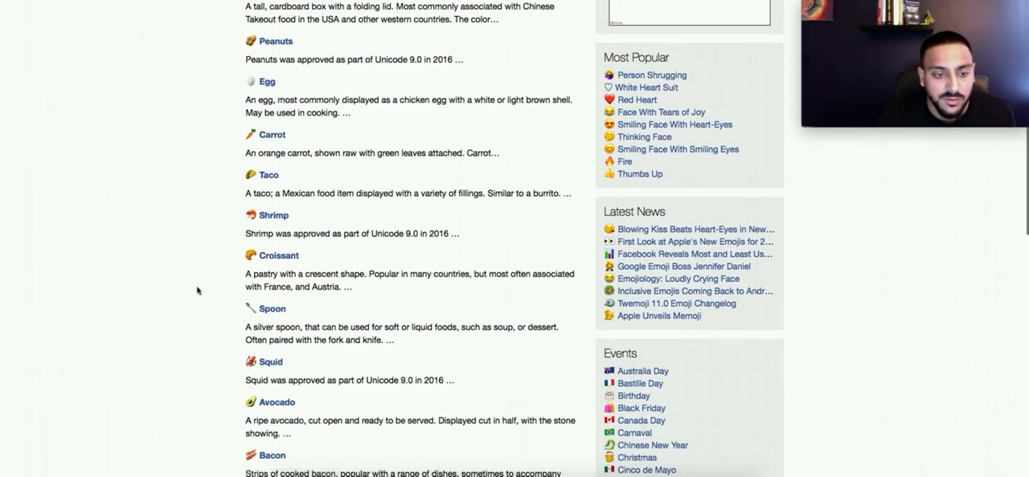
{"action": "scroll", "coordinate": [197, 291], "scroll_direction": "down", "scroll_amount": 9}
{"action": "key", "text": "Home"}
{"action": "scroll", "coordinate": [197, 290], "scroll_direction": "down", "scroll_amount": 1}
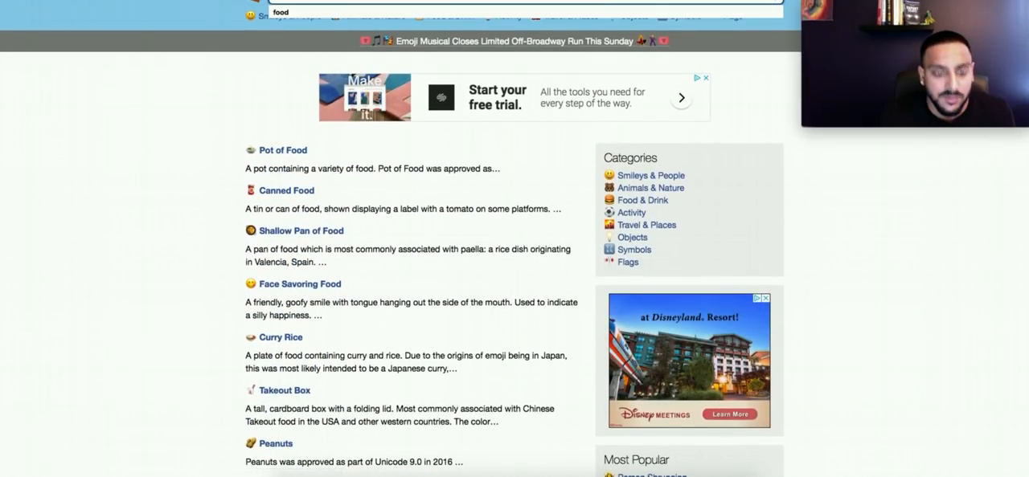
Step: Search Emojipedia for "knife" and copy the Fork and Knife emoji from its page
{"action": "key", "text": "BackSpace"}
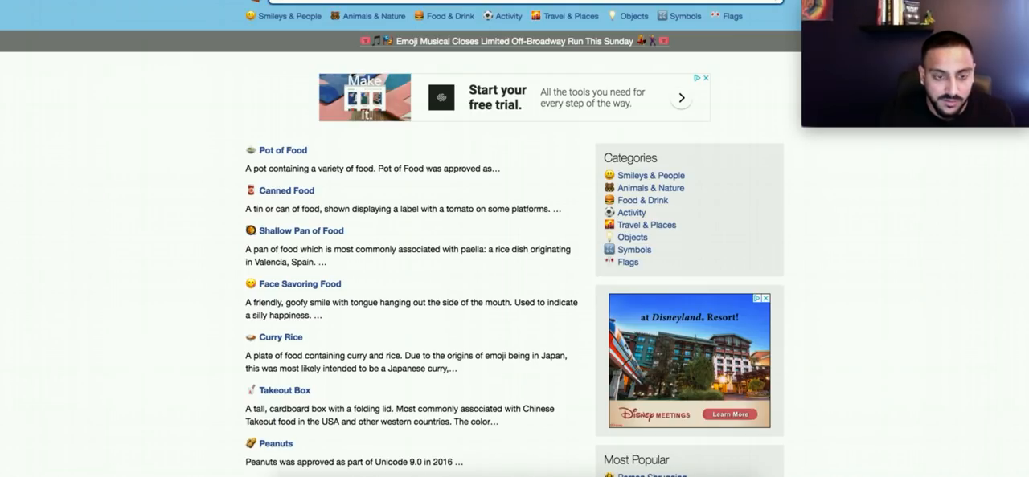
{"action": "key", "text": "Return"}
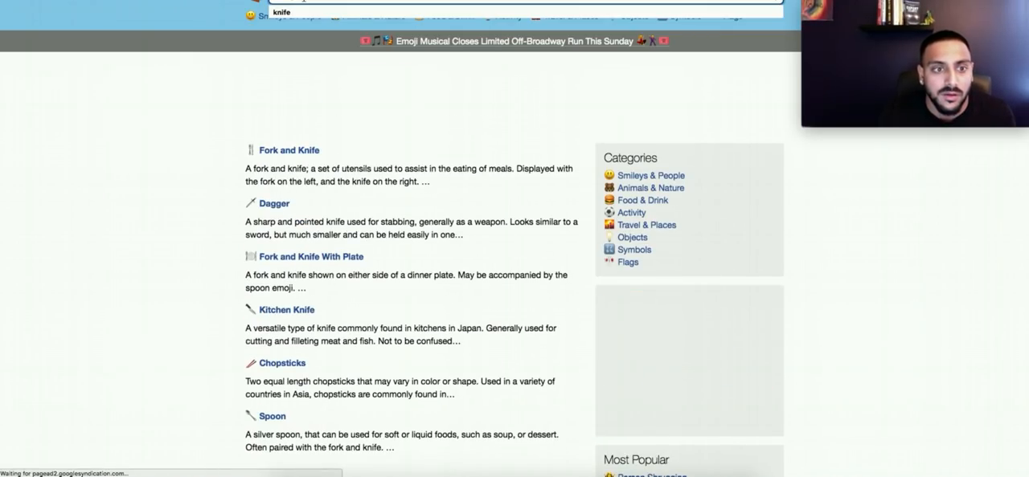
{"action": "scroll", "coordinate": [300, 147], "scroll_direction": "down", "scroll_amount": 1}
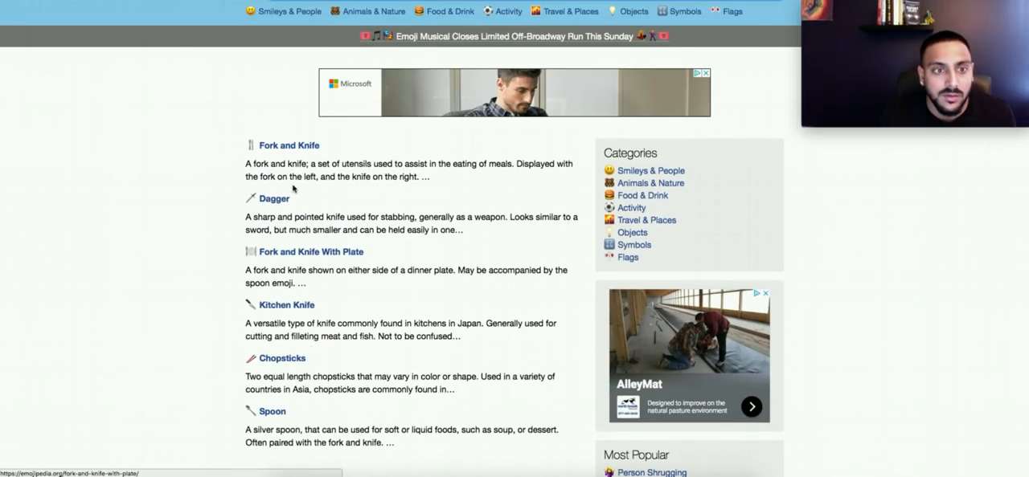
{"action": "left_click", "coordinate": [289, 146]}
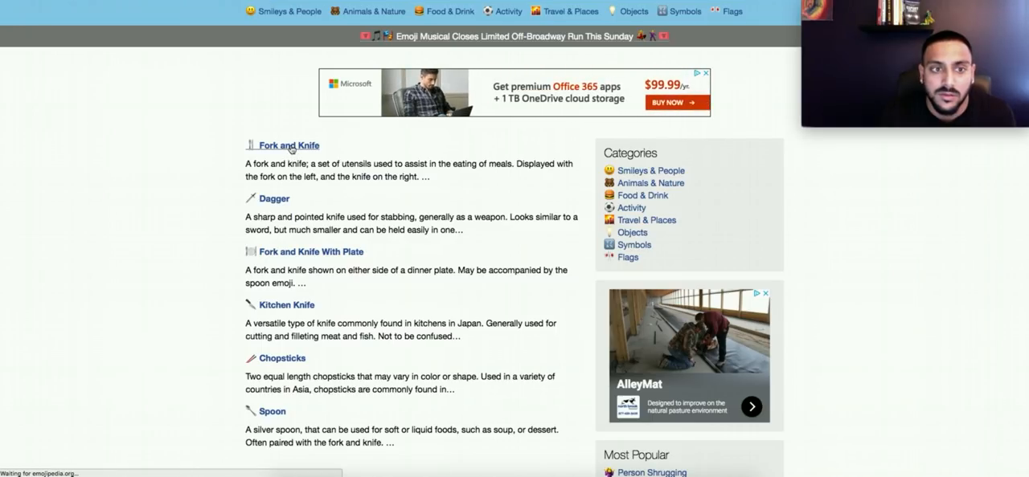
{"action": "left_click", "coordinate": [401, 245]}
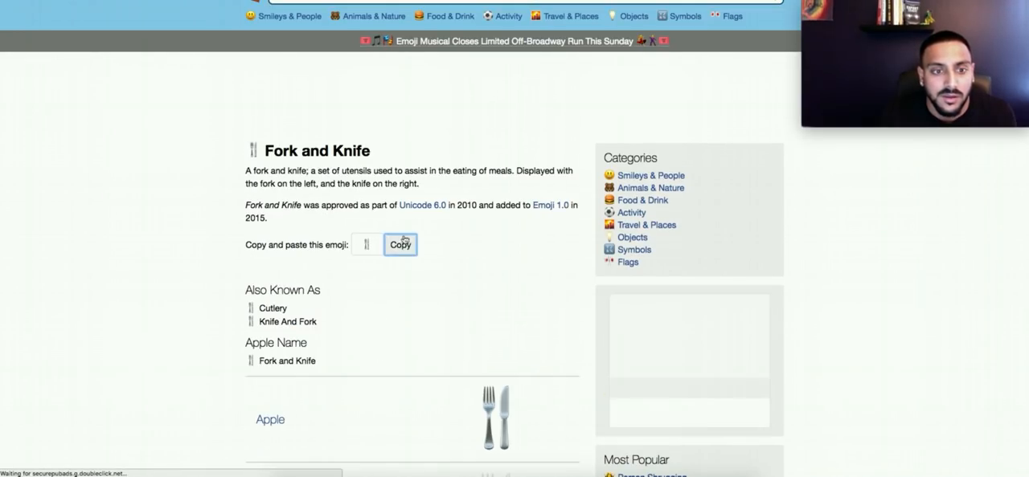
Step: Search Emojipedia for "yummy" to find a second emoji for the ad text
{"action": "left_click", "coordinate": [320, 1]}
{"action": "key", "text": "super+v"}
{"action": "key", "text": "Return"}
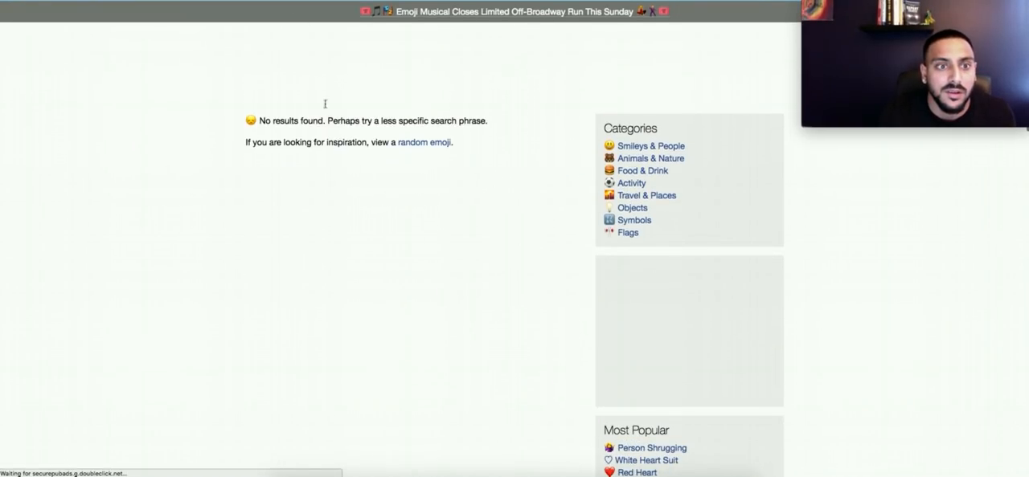
{"action": "scroll", "coordinate": [297, 32], "scroll_direction": "down", "scroll_amount": 2}
{"action": "scroll", "coordinate": [300, 28], "scroll_direction": "up", "scroll_amount": 2}
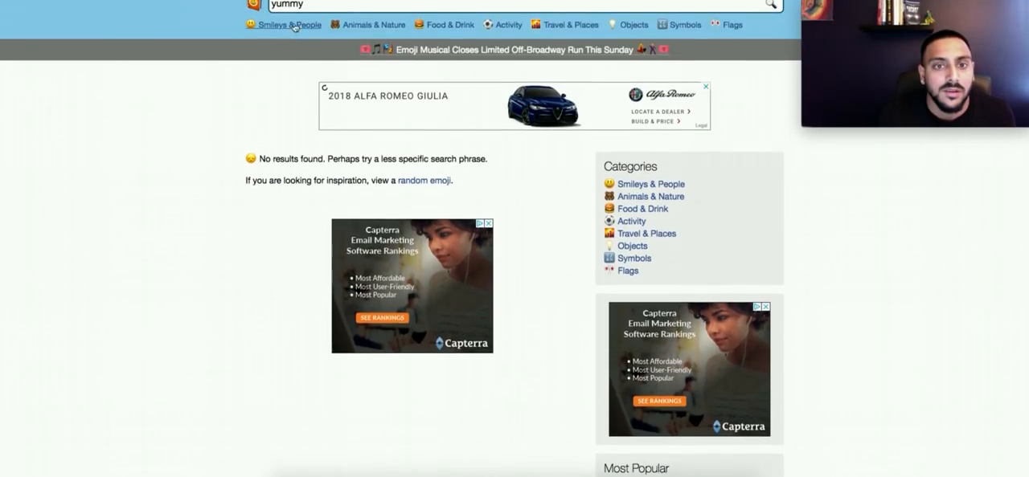
{"action": "left_click", "coordinate": [303, 20]}
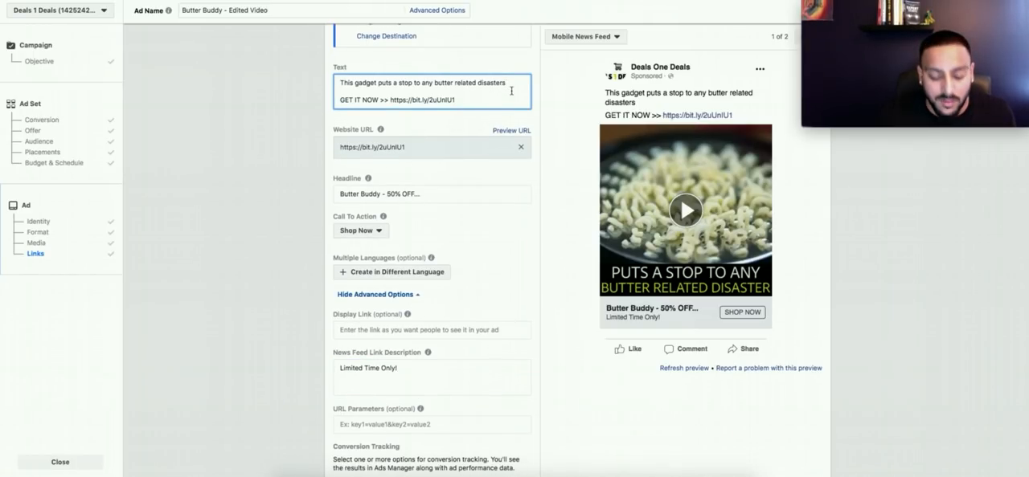
Step: Add the Fork and Knife and Face Savoring Food emojis after "butter related disasters" in the Ads Manager ad text
{"action": "key", "text": "Return"}
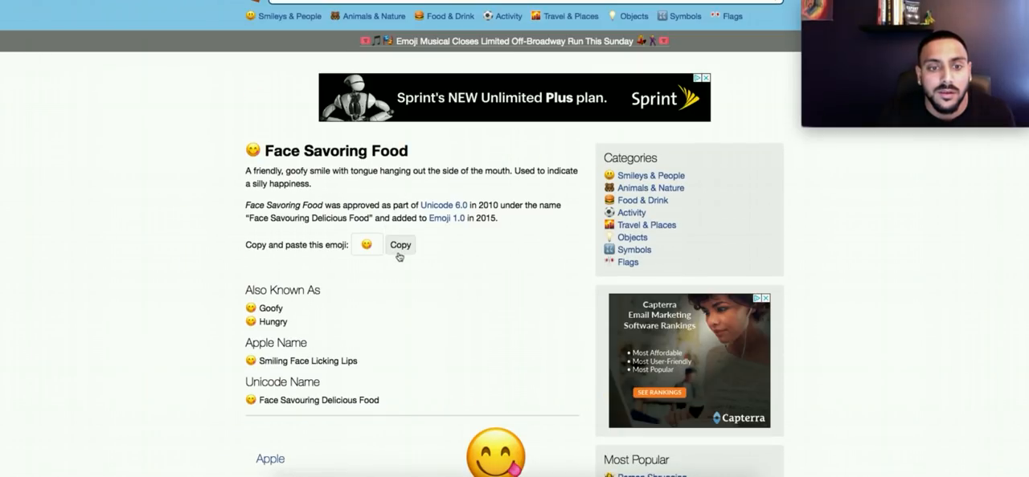
{"action": "left_click", "coordinate": [399, 246]}
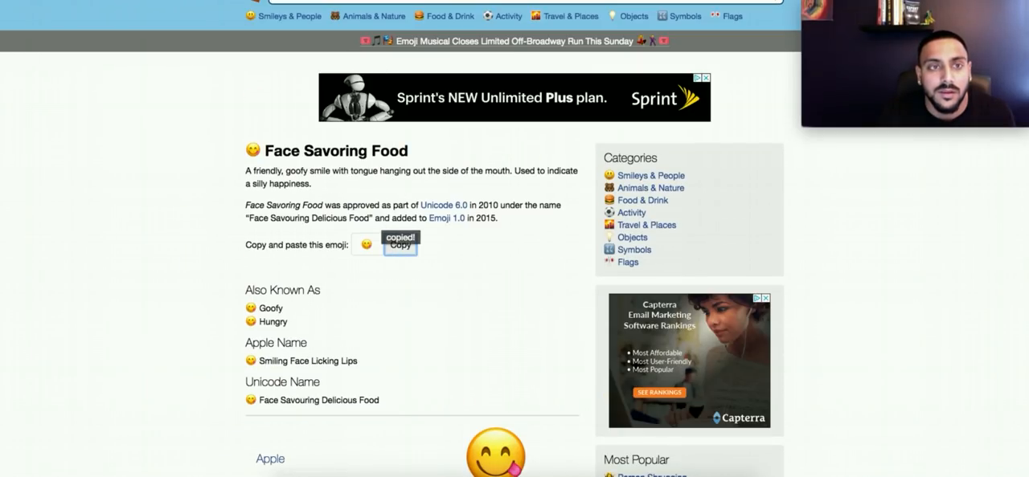
{"action": "key", "text": "ctrl+v"}
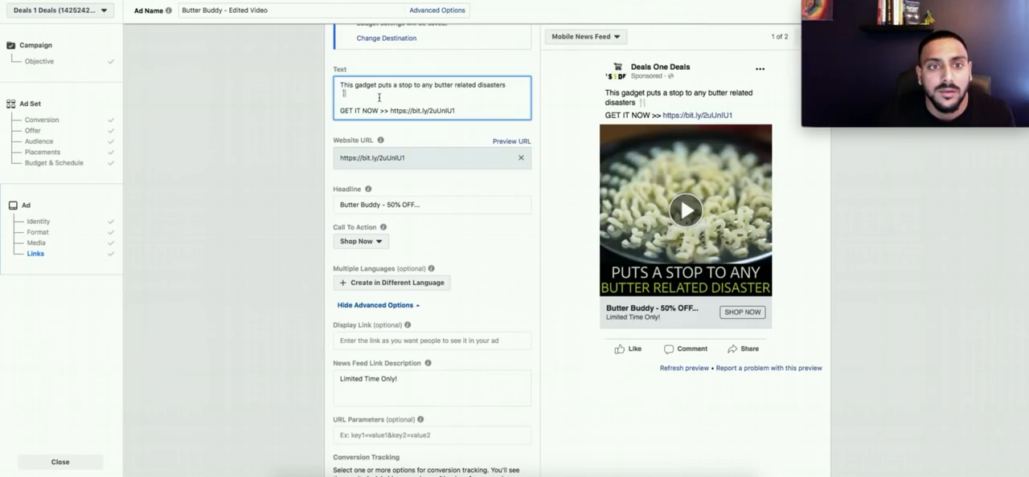
{"action": "left_click", "coordinate": [285, 146]}
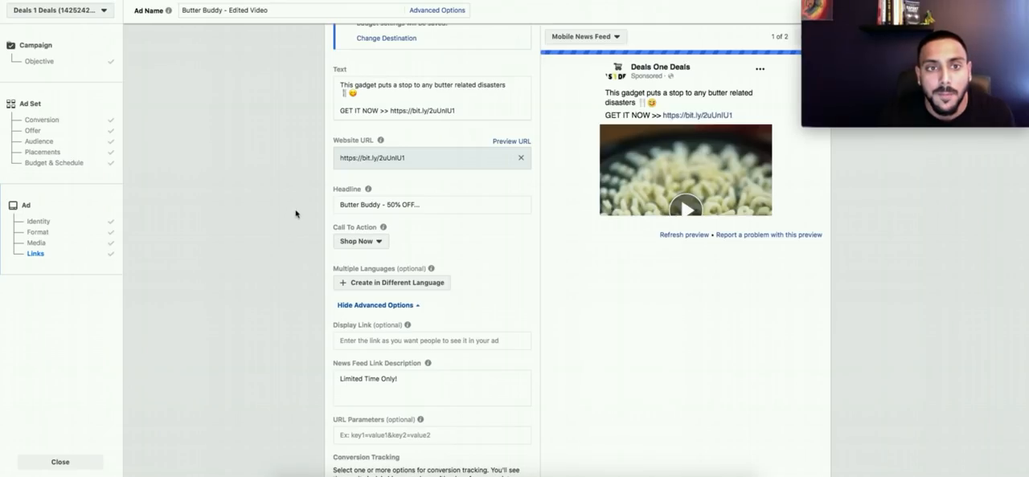
Step: Review the ad's remaining link and conversion tracking settings and confirm the Butter Buddy campaign for publishing
{"action": "scroll", "coordinate": [531, 238], "scroll_direction": "down", "scroll_amount": 3}
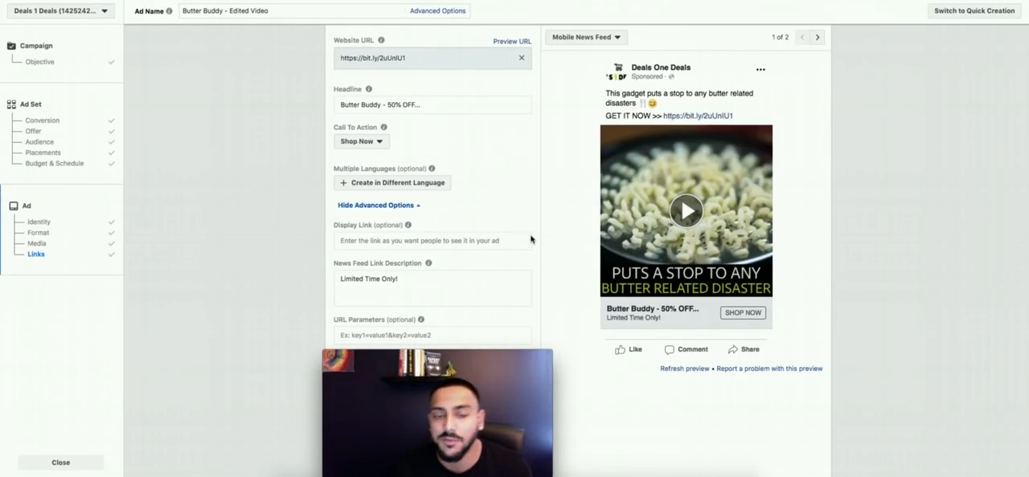
{"action": "scroll", "coordinate": [503, 238], "scroll_direction": "down", "scroll_amount": 2}
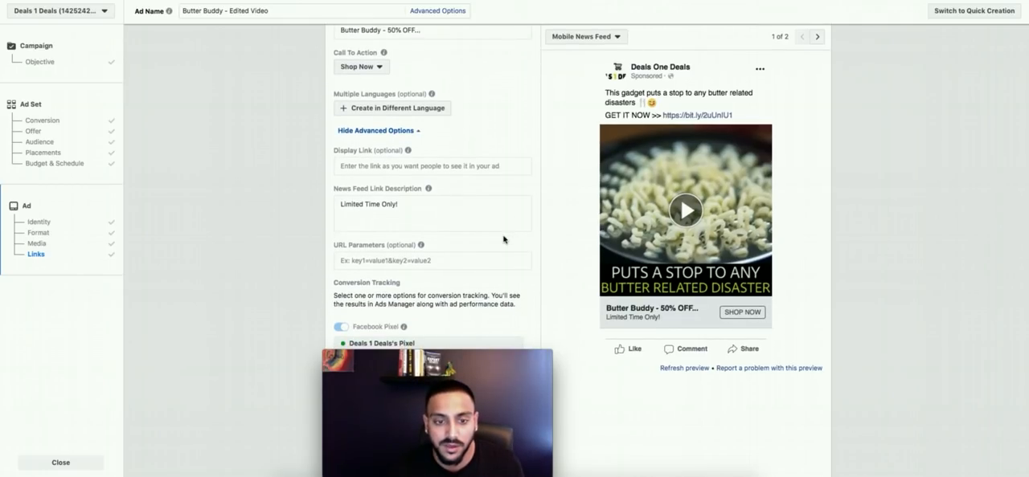
{"action": "scroll", "coordinate": [504, 241], "scroll_direction": "down", "scroll_amount": 1}
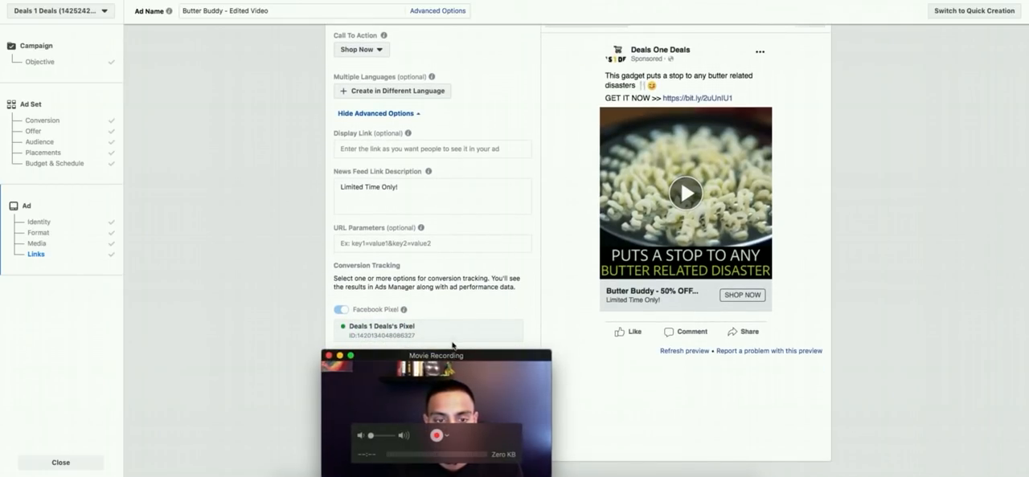
{"action": "scroll", "coordinate": [428, 292], "scroll_direction": "down", "scroll_amount": 2}
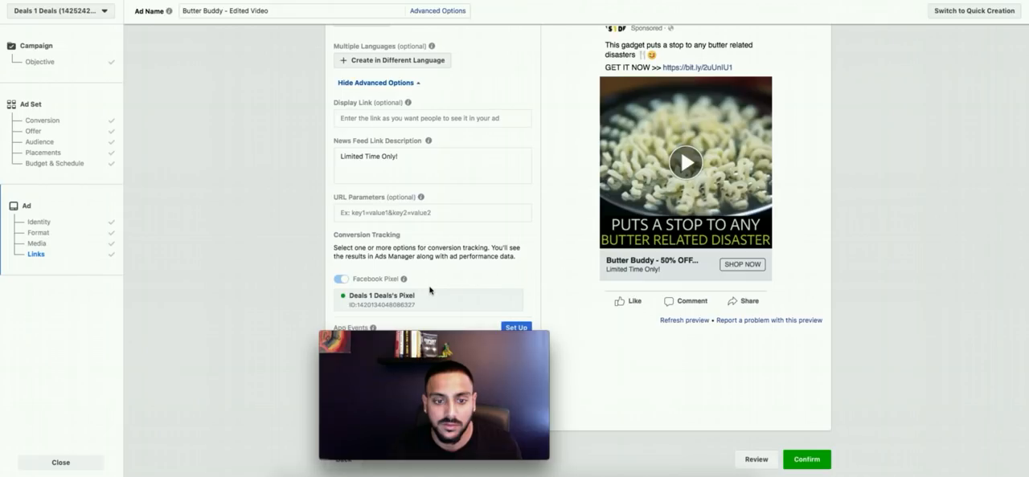
{"action": "left_click", "coordinate": [821, 444]}
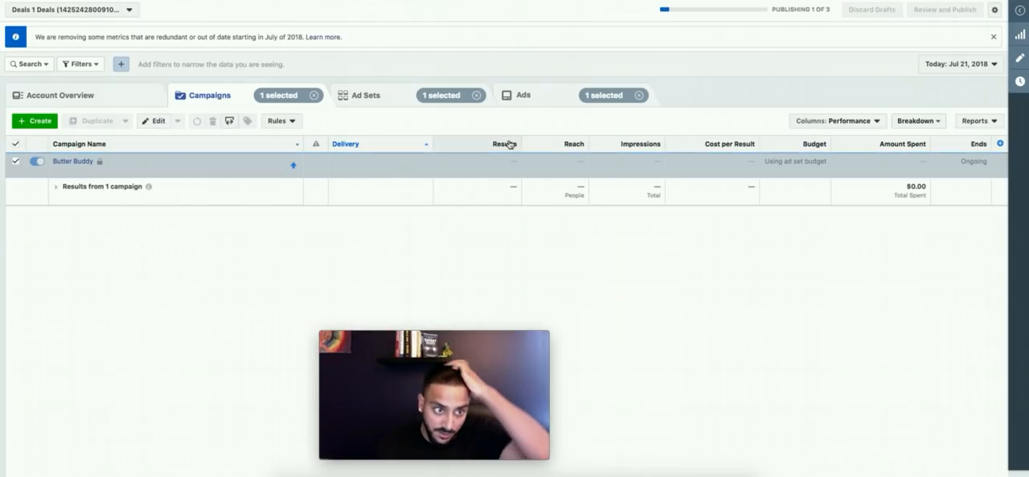
Step: View the Butter Buddy - Edited Video ad in the campaign's list of ads
{"action": "left_click_drag", "start_coordinate": [422, 353], "coordinate": [871, 10]}
{"action": "left_click", "coordinate": [593, 304]}
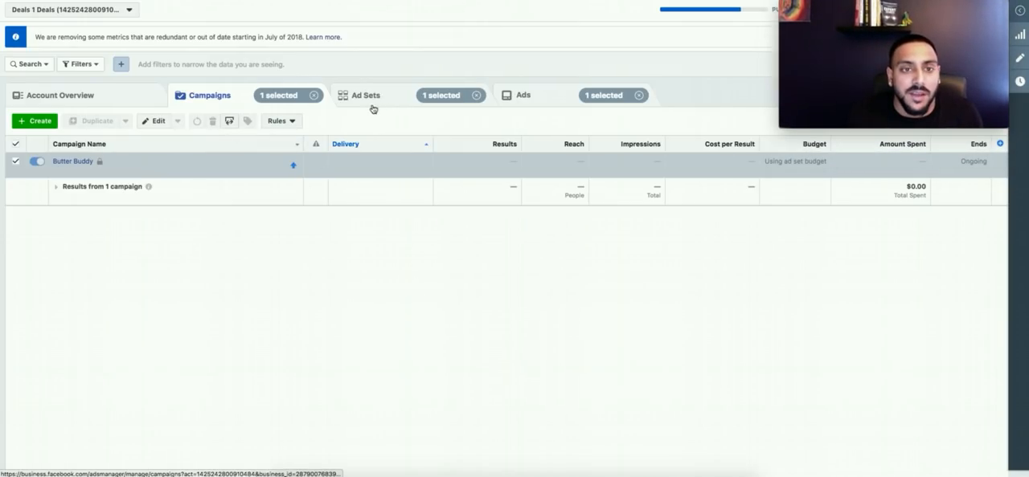
{"action": "left_click", "coordinate": [523, 97]}
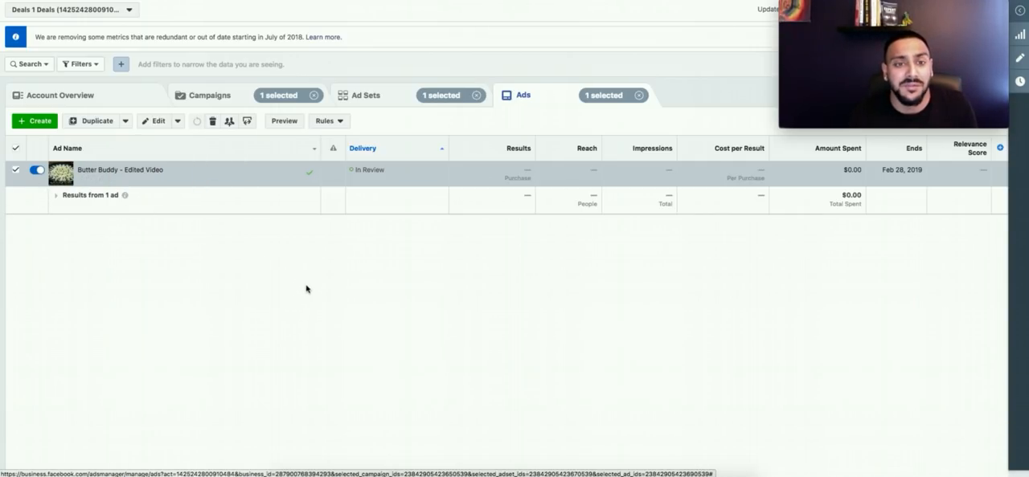
Step: Duplicate the "WW || 18-65+ || Butter" ad set once into the original campaign
{"action": "left_click", "coordinate": [362, 97]}
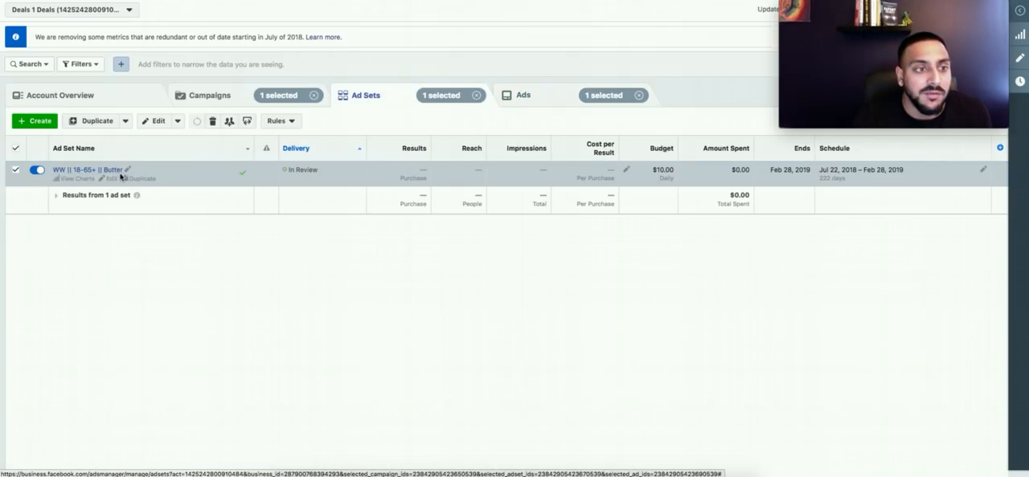
{"action": "left_click", "coordinate": [155, 179]}
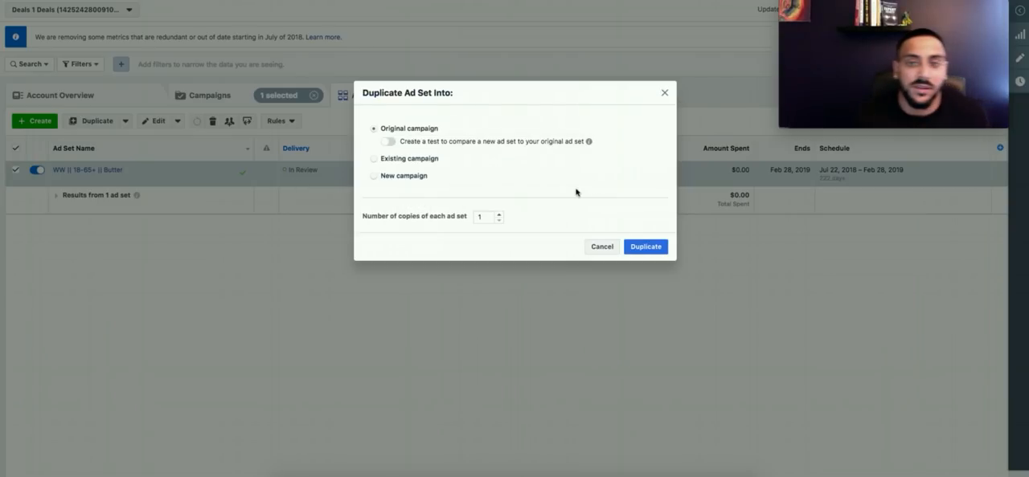
{"action": "left_click", "coordinate": [640, 318]}
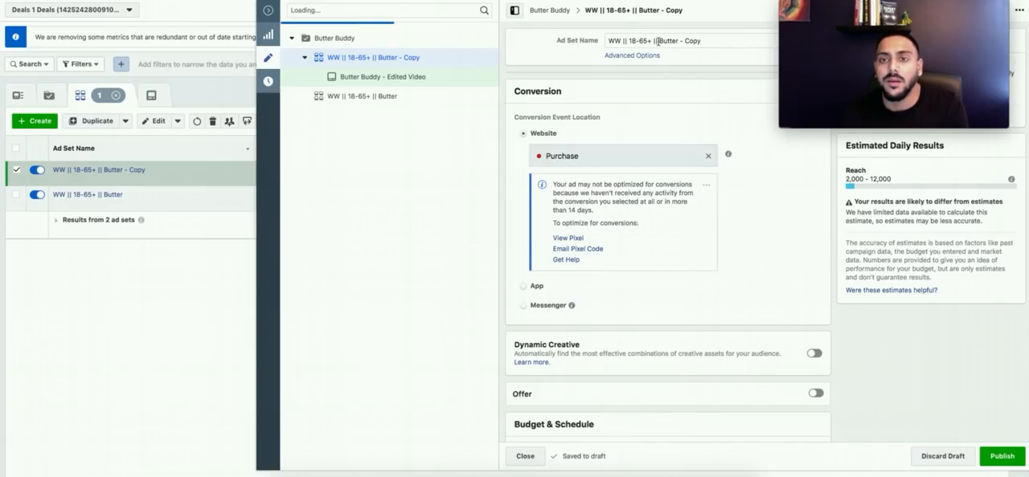
Step: Remove "Butter - Copy" from the end of the duplicated ad set's name
{"action": "left_click", "coordinate": [660, 40]}
{"action": "left_click_drag", "start_coordinate": [661, 42], "coordinate": [705, 45]}
{"action": "key", "text": "BackSpace"}
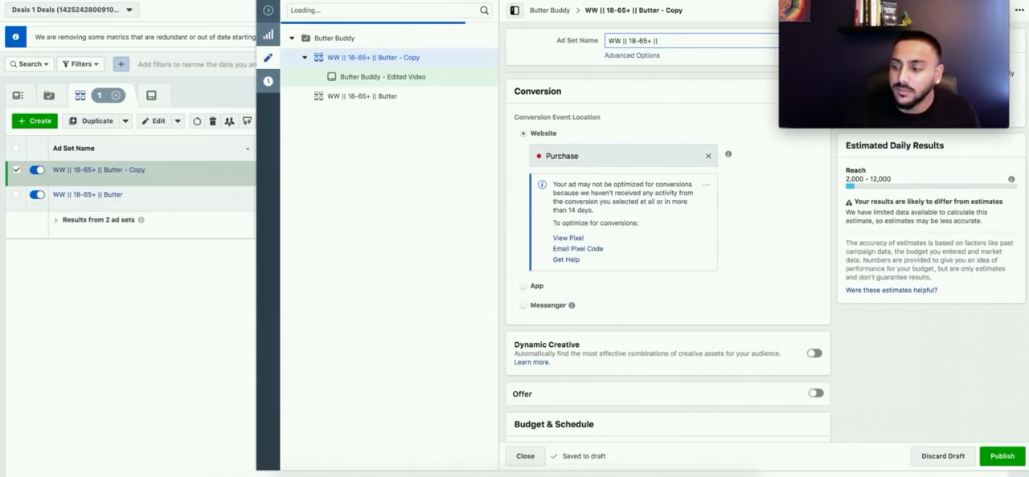
Step: Add the suggested interest Cooking to the first detailed targeting group of the duplicated ad set
{"action": "scroll", "coordinate": [750, 196], "scroll_direction": "down", "scroll_amount": 10}
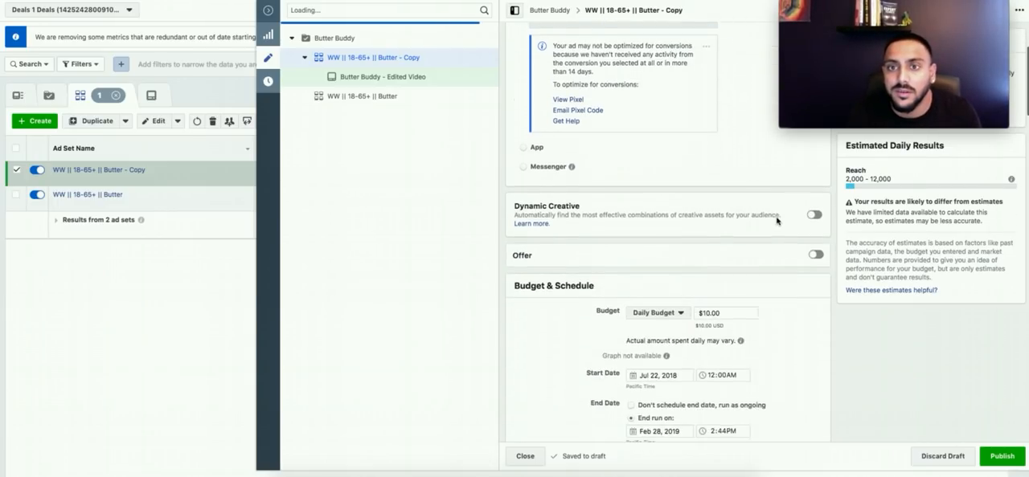
{"action": "scroll", "coordinate": [580, 268], "scroll_direction": "down", "scroll_amount": 5}
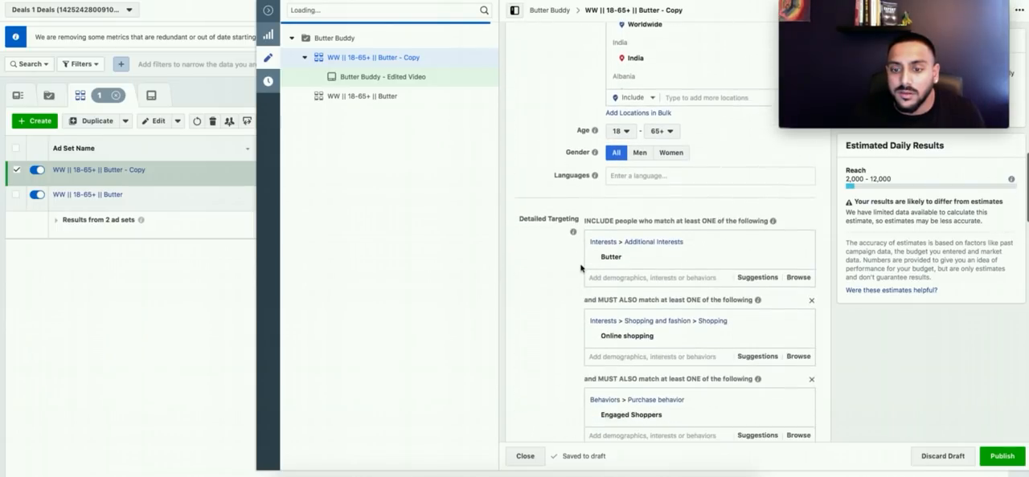
{"action": "left_click", "coordinate": [755, 208]}
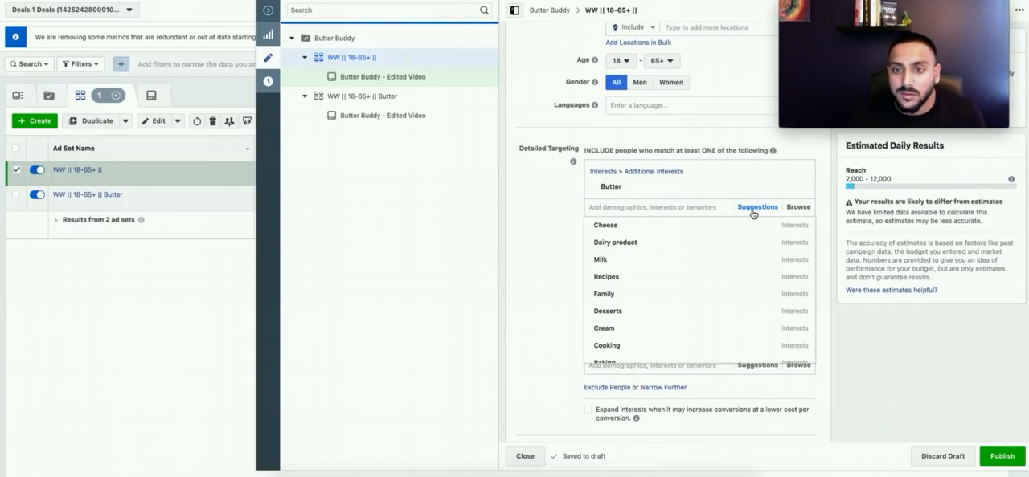
{"action": "mouse_move", "coordinate": [726, 222]}
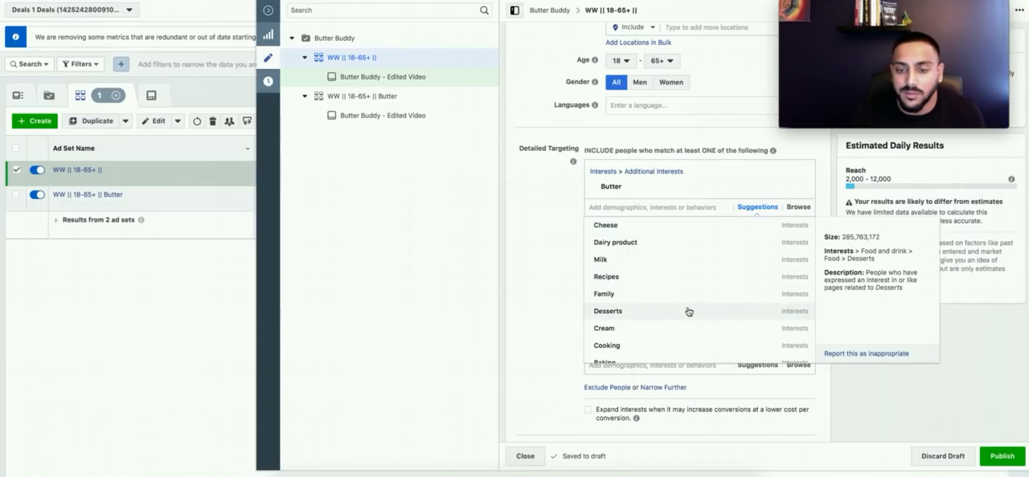
{"action": "left_click", "coordinate": [659, 347]}
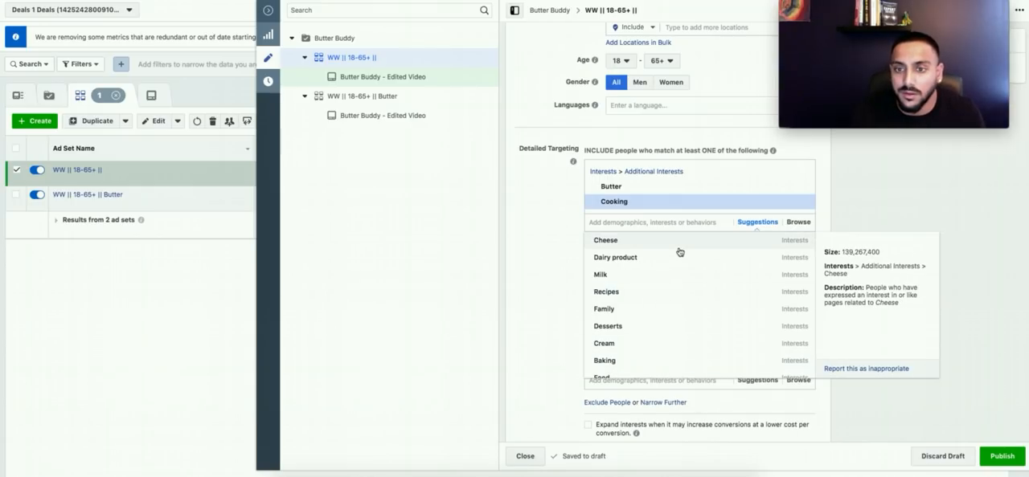
{"action": "left_click", "coordinate": [802, 190]}
{"action": "left_click", "coordinate": [542, 188]}
Step: Complete the duplicated ad set's name as "WW || 18-65+ || Cooking"
{"action": "scroll", "coordinate": [554, 185], "scroll_direction": "up", "scroll_amount": 10}
{"action": "left_click", "coordinate": [691, 41]}
{"action": "type", "text": "Cooking"}
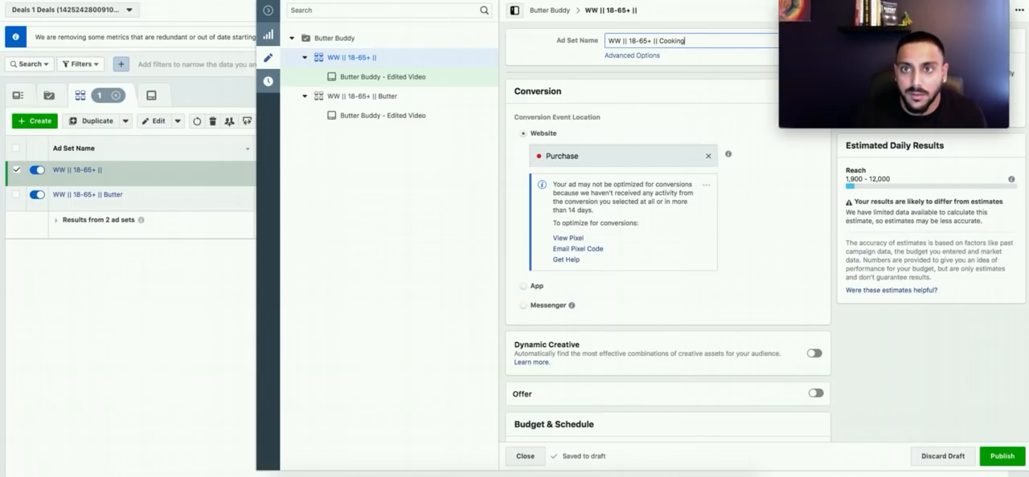
{"action": "left_click", "coordinate": [912, 381]}
{"action": "left_click_drag", "start_coordinate": [968, 29], "coordinate": [1004, 186]}
Step: Remove the Butter interest from the ad set's first detailed targeting group
{"action": "scroll", "coordinate": [845, 389], "scroll_direction": "down", "scroll_amount": 12}
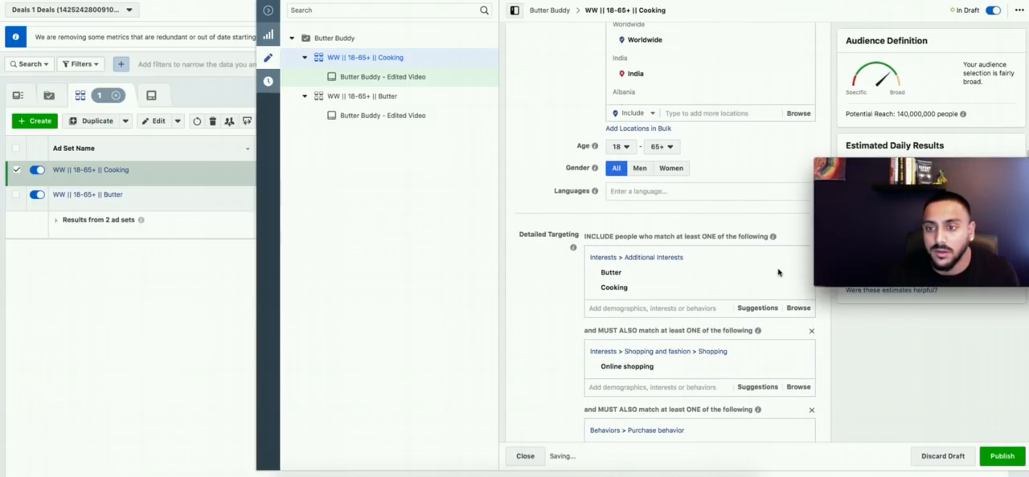
{"action": "mouse_move", "coordinate": [757, 277]}
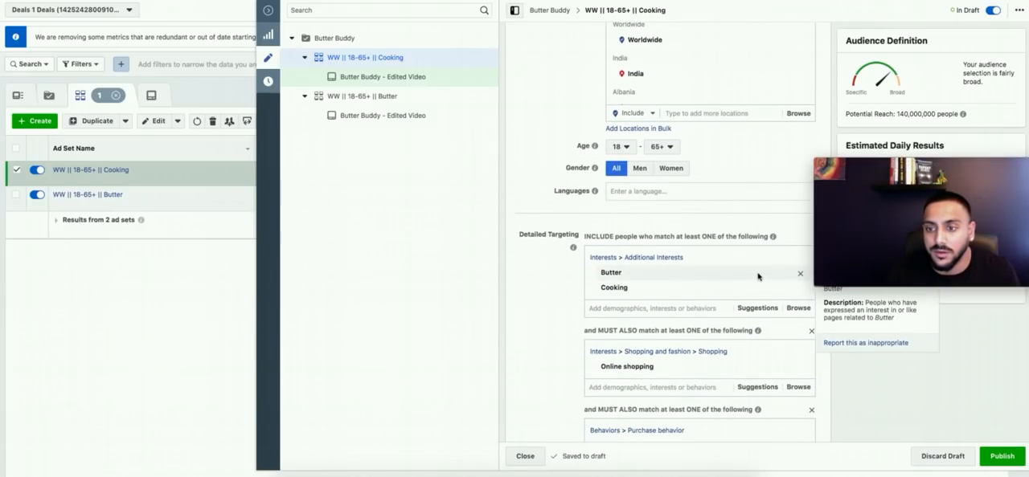
{"action": "left_click", "coordinate": [800, 275]}
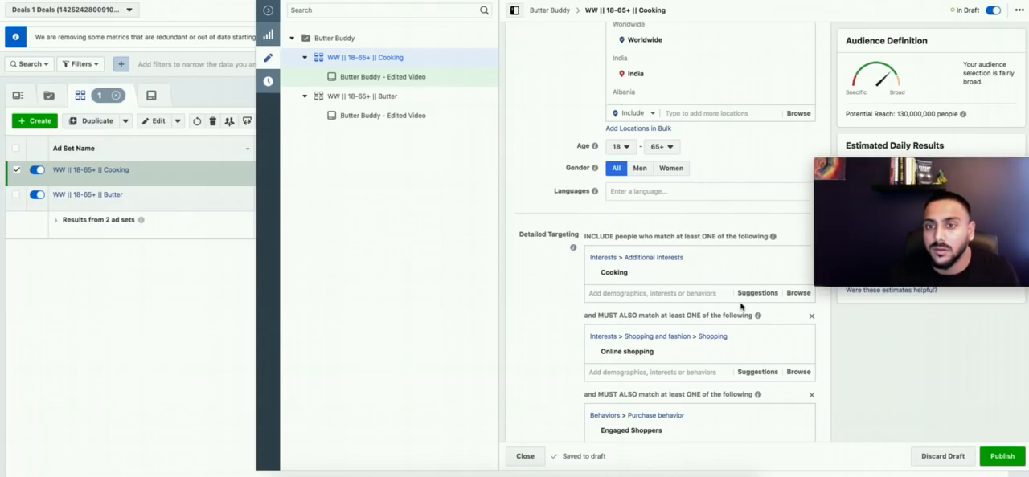
{"action": "scroll", "coordinate": [573, 315], "scroll_direction": "down", "scroll_amount": 1}
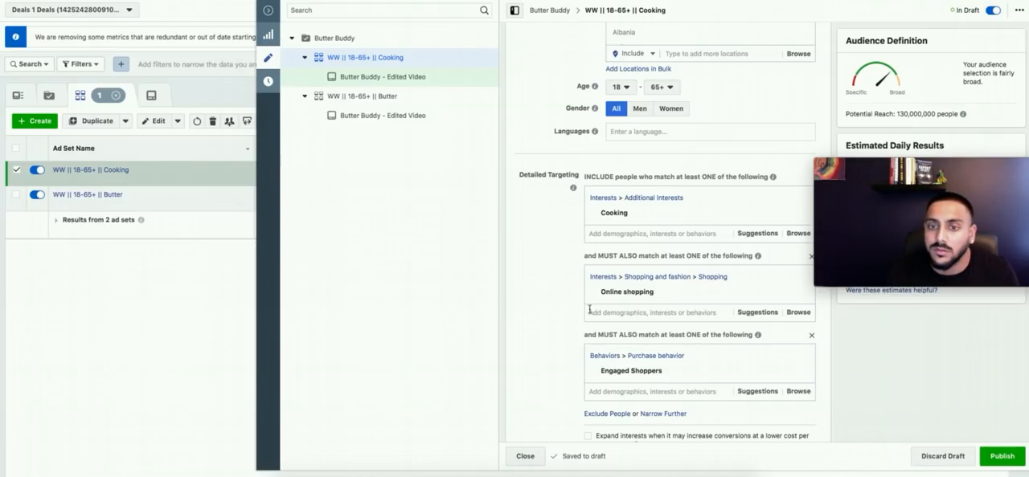
{"action": "scroll", "coordinate": [576, 199], "scroll_direction": "up", "scroll_amount": 1}
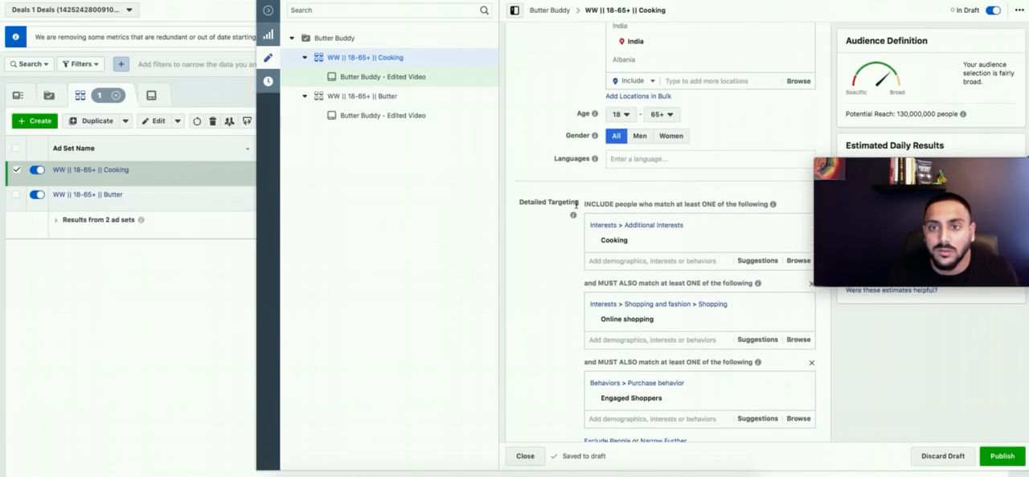
{"action": "left_click", "coordinate": [619, 115]}
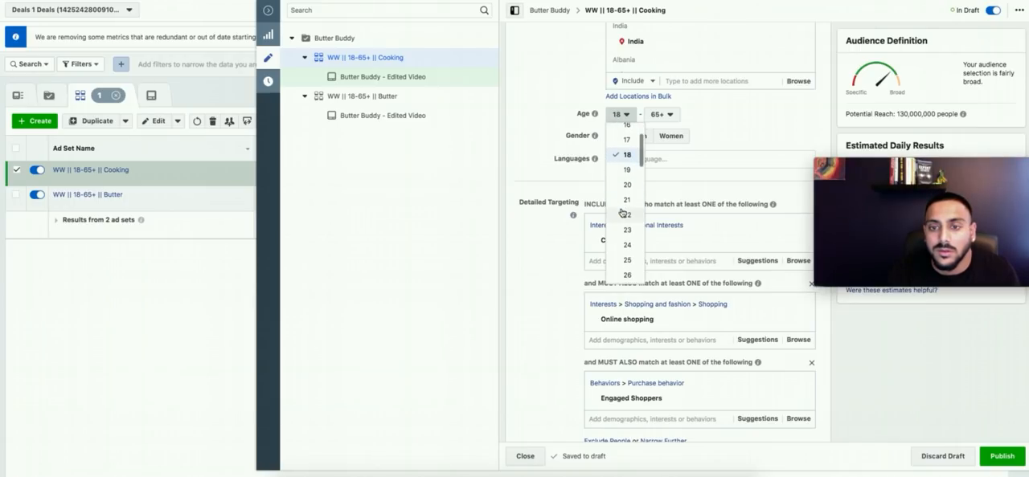
{"action": "left_click", "coordinate": [623, 114]}
{"action": "mouse_move", "coordinate": [743, 319]}
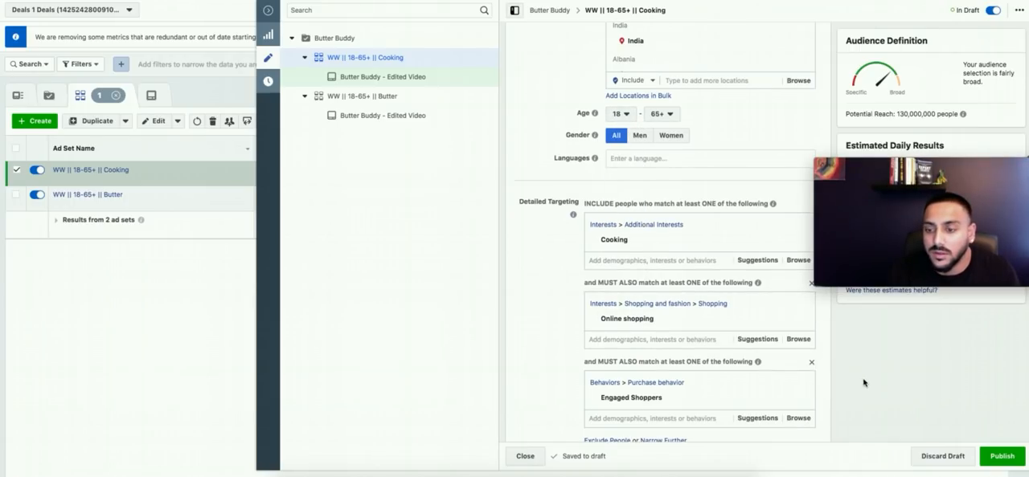
Step: Add another narrowing group below Engaged Shoppers and browse its demographic categories, including Financial and Education
{"action": "scroll", "coordinate": [860, 384], "scroll_direction": "down", "scroll_amount": 3}
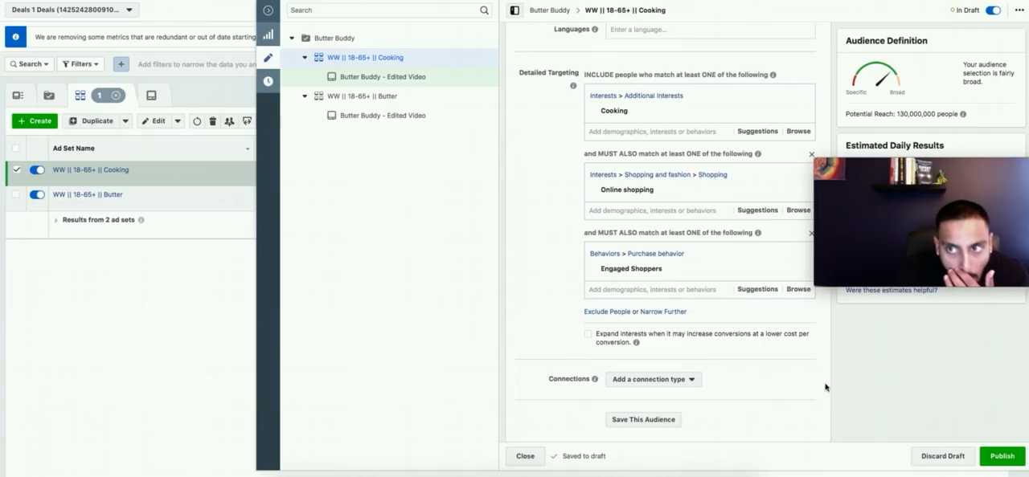
{"action": "left_click", "coordinate": [664, 313]}
{"action": "left_click", "coordinate": [798, 329]}
{"action": "left_click", "coordinate": [635, 348]}
{"action": "scroll", "coordinate": [637, 349], "scroll_direction": "down", "scroll_amount": 2}
{"action": "left_click", "coordinate": [637, 349]}
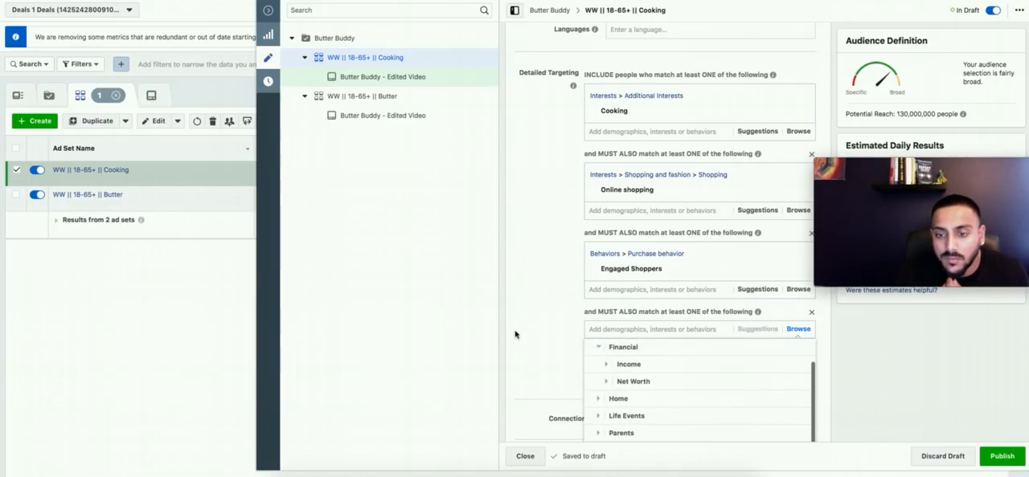
{"action": "scroll", "coordinate": [633, 344], "scroll_direction": "down", "scroll_amount": 1}
{"action": "scroll", "coordinate": [633, 344], "scroll_direction": "down", "scroll_amount": 1}
{"action": "scroll", "coordinate": [633, 344], "scroll_direction": "down", "scroll_amount": 1}
{"action": "scroll", "coordinate": [633, 344], "scroll_direction": "up", "scroll_amount": 5}
{"action": "left_click", "coordinate": [634, 306]}
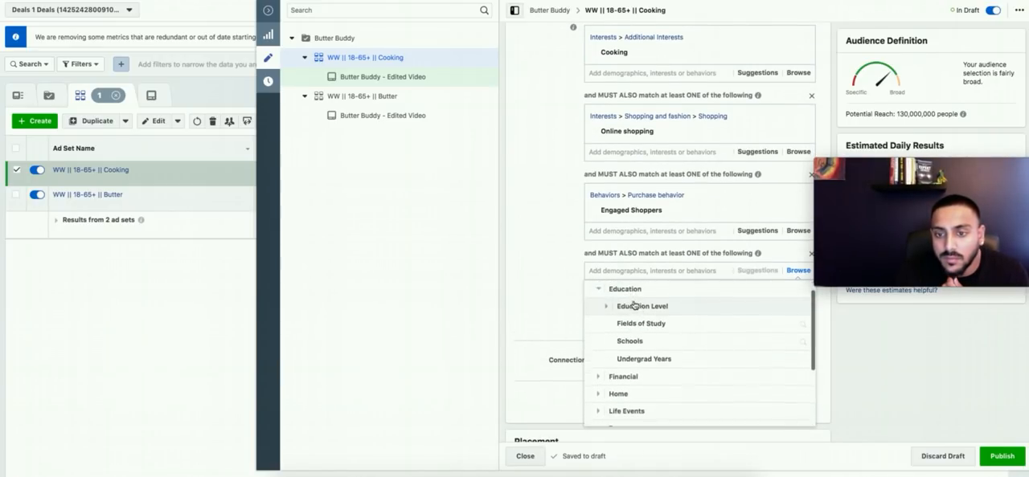
Step: Browse the behavior categories for the new narrowing group, including the countries under Consumer Classification
{"action": "scroll", "coordinate": [634, 410], "scroll_direction": "down", "scroll_amount": 4}
{"action": "left_click", "coordinate": [633, 415]}
{"action": "scroll", "coordinate": [632, 385], "scroll_direction": "down", "scroll_amount": 1}
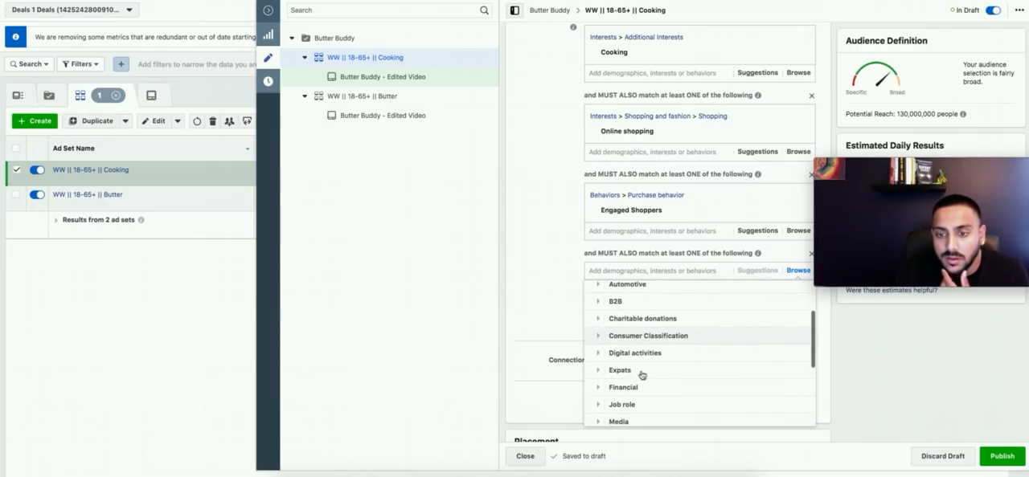
{"action": "left_click", "coordinate": [645, 341]}
{"action": "scroll", "coordinate": [645, 340], "scroll_direction": "down", "scroll_amount": 1}
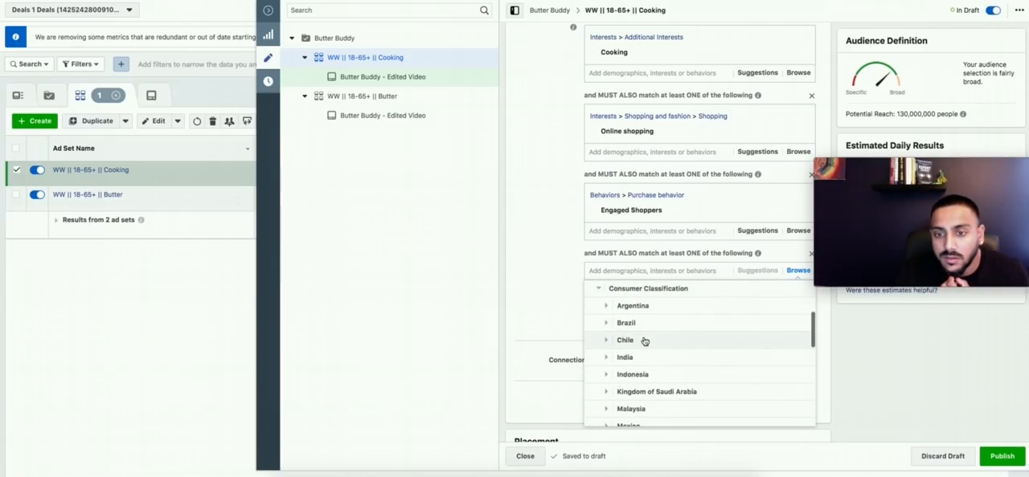
{"action": "left_click", "coordinate": [631, 289]}
{"action": "scroll", "coordinate": [637, 341], "scroll_direction": "down", "scroll_amount": 5}
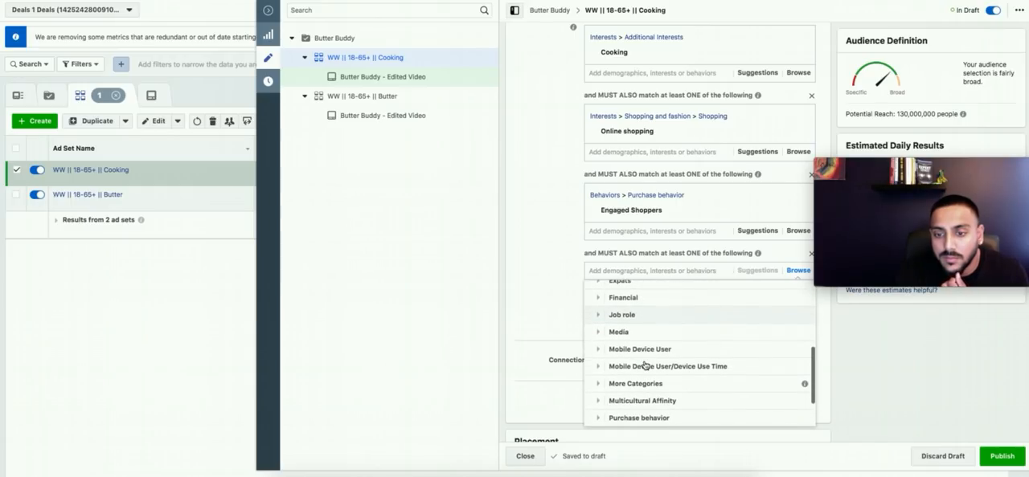
Step: Examine the Buyer profiles and Purchase types under Purchase behavior, leaving the new narrowing group empty
{"action": "left_click", "coordinate": [648, 365]}
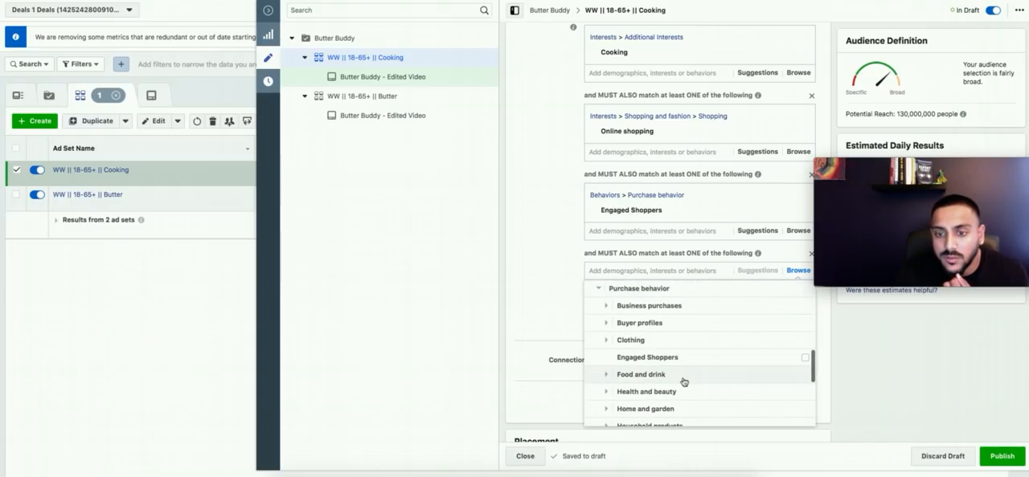
{"action": "mouse_move", "coordinate": [675, 366]}
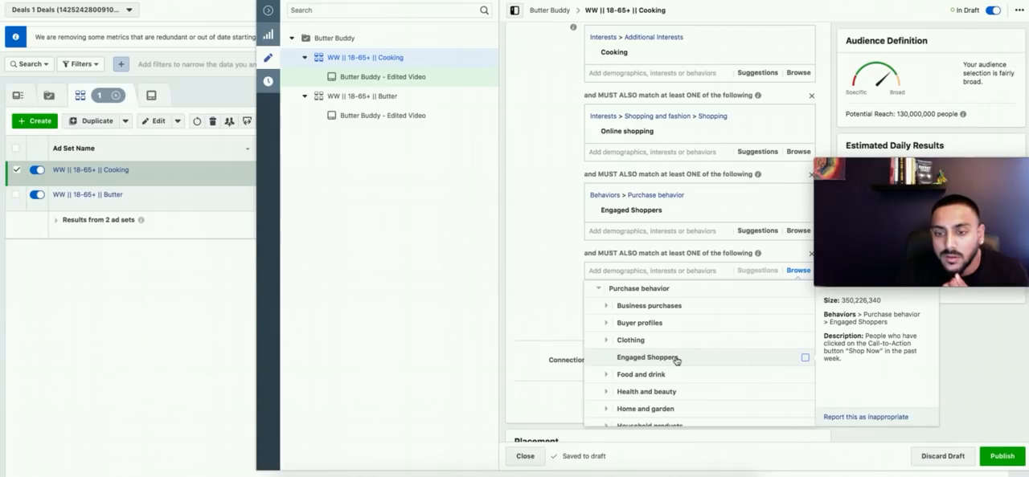
{"action": "left_click", "coordinate": [659, 323]}
{"action": "scroll", "coordinate": [655, 358], "scroll_direction": "down", "scroll_amount": 1}
{"action": "scroll", "coordinate": [654, 358], "scroll_direction": "down", "scroll_amount": 5}
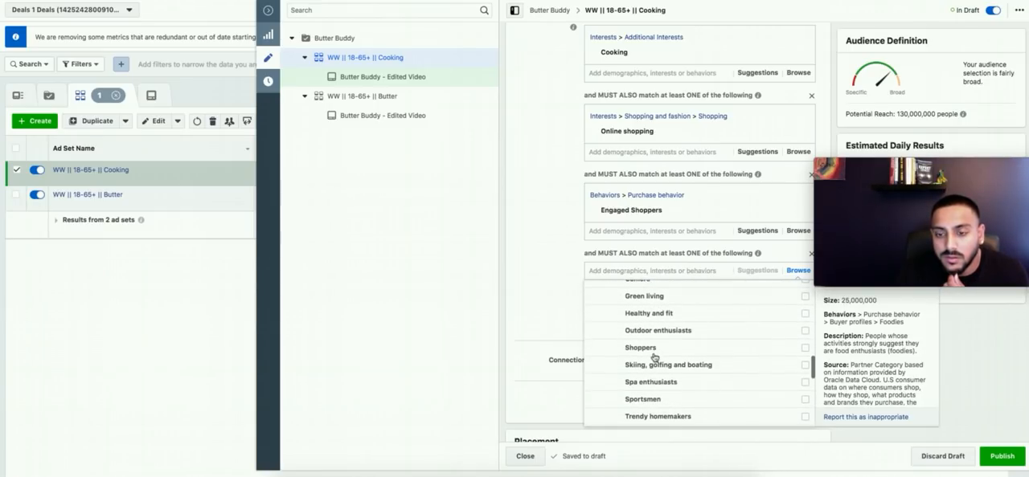
{"action": "scroll", "coordinate": [655, 357], "scroll_direction": "down", "scroll_amount": 5}
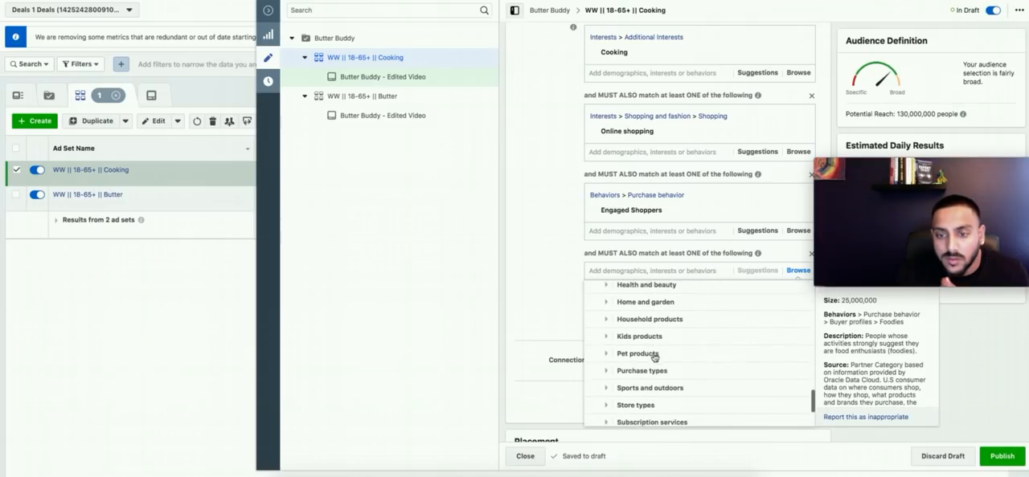
{"action": "scroll", "coordinate": [655, 357], "scroll_direction": "down", "scroll_amount": 2}
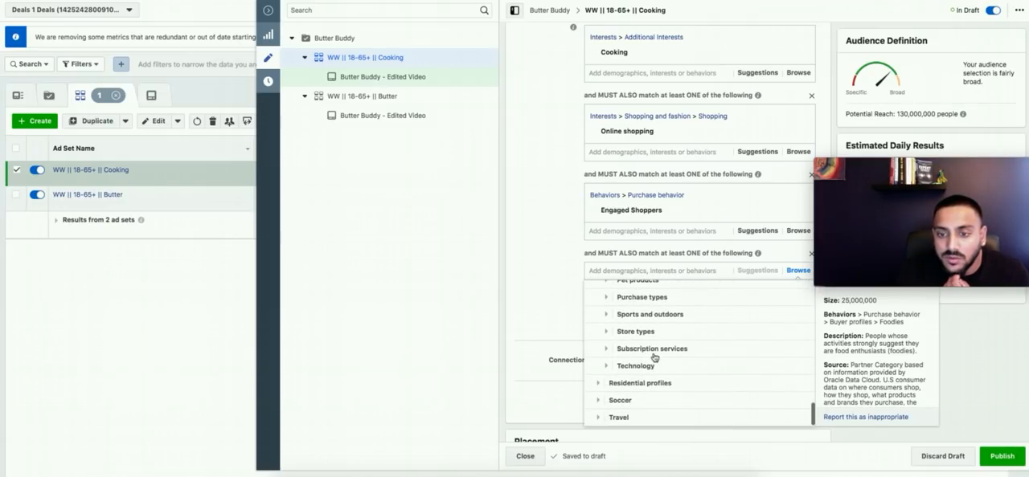
{"action": "left_click", "coordinate": [654, 298]}
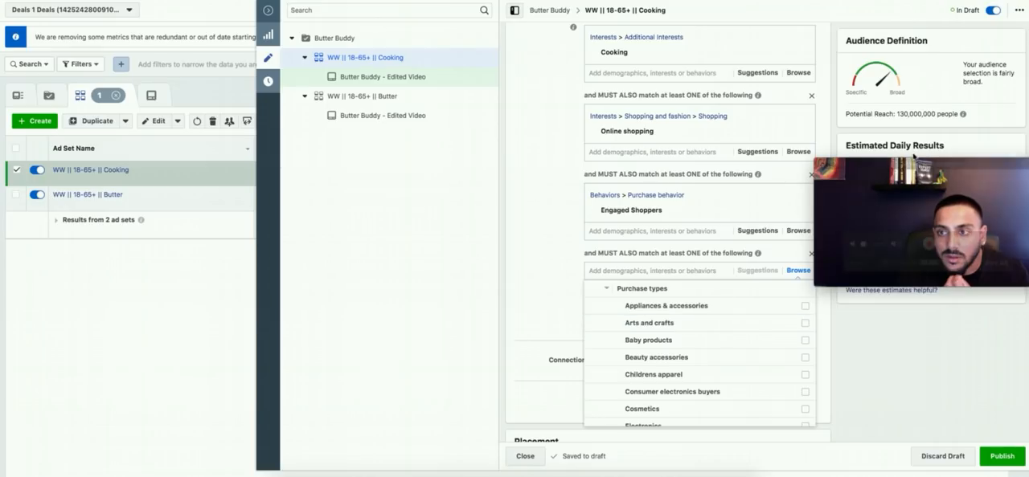
{"action": "scroll", "coordinate": [722, 398], "scroll_direction": "down", "scroll_amount": 1}
{"action": "scroll", "coordinate": [722, 402], "scroll_direction": "down", "scroll_amount": 5}
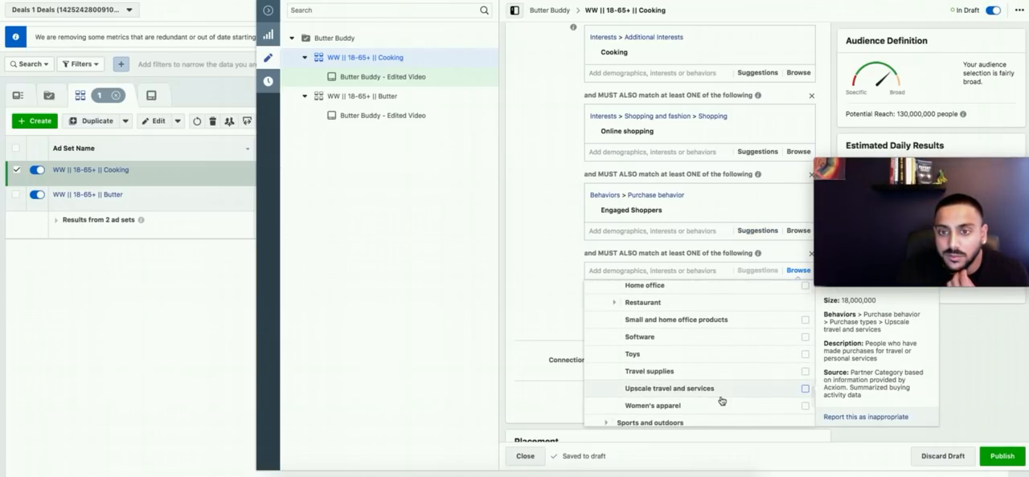
{"action": "left_click", "coordinate": [559, 264]}
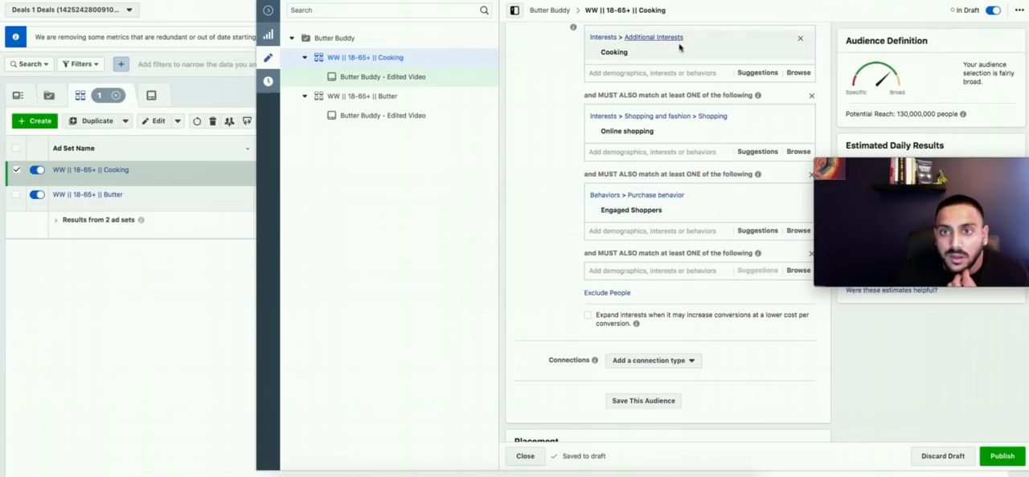
Step: Replace the Cooking interest with the suggested interest Kitchen in the first detailed targeting group
{"action": "left_click", "coordinate": [754, 73]}
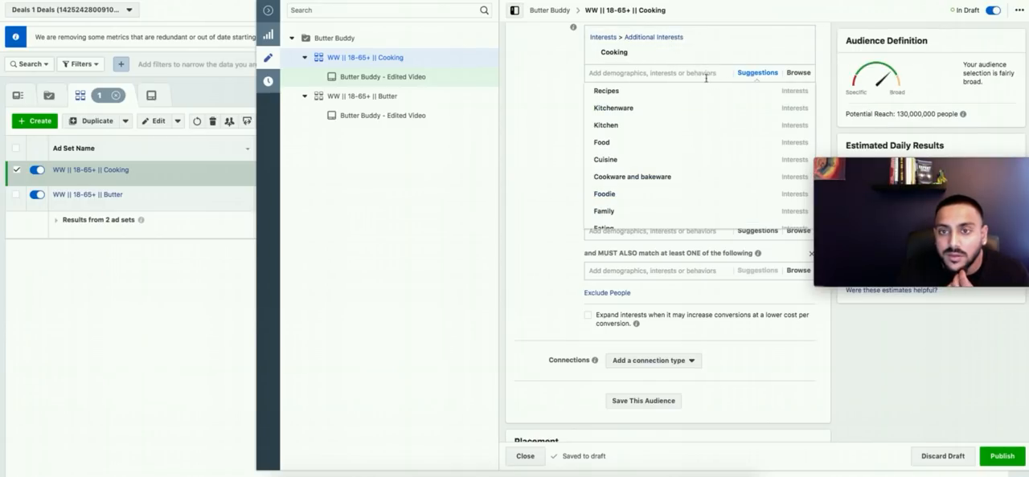
{"action": "left_click", "coordinate": [659, 131]}
{"action": "left_click", "coordinate": [800, 54]}
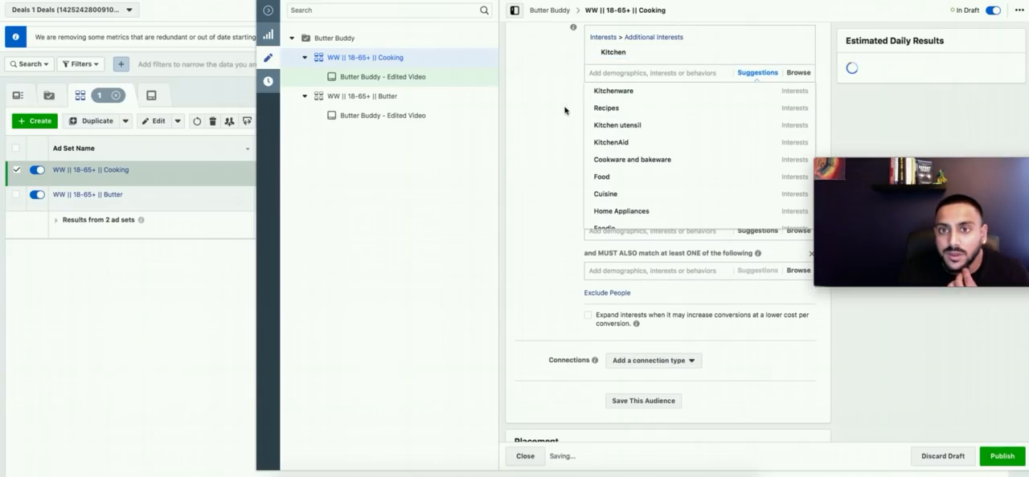
{"action": "left_click", "coordinate": [561, 120]}
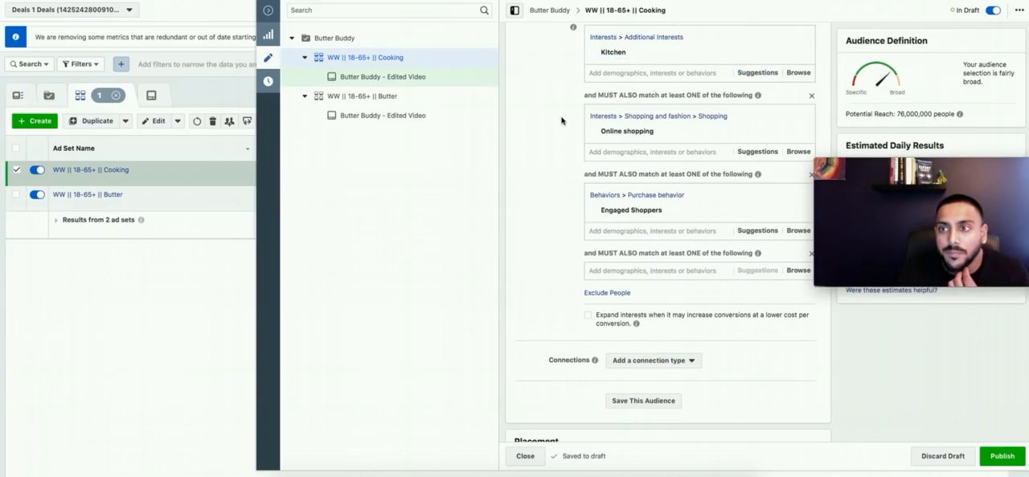
Step: Rename the ad set to "WW || 18-65+ || Kitchen", publish it and close the editor
{"action": "scroll", "coordinate": [561, 125], "scroll_direction": "up", "scroll_amount": 15}
{"action": "double_click", "coordinate": [679, 41]}
{"action": "type", "text": "Kitchen"}
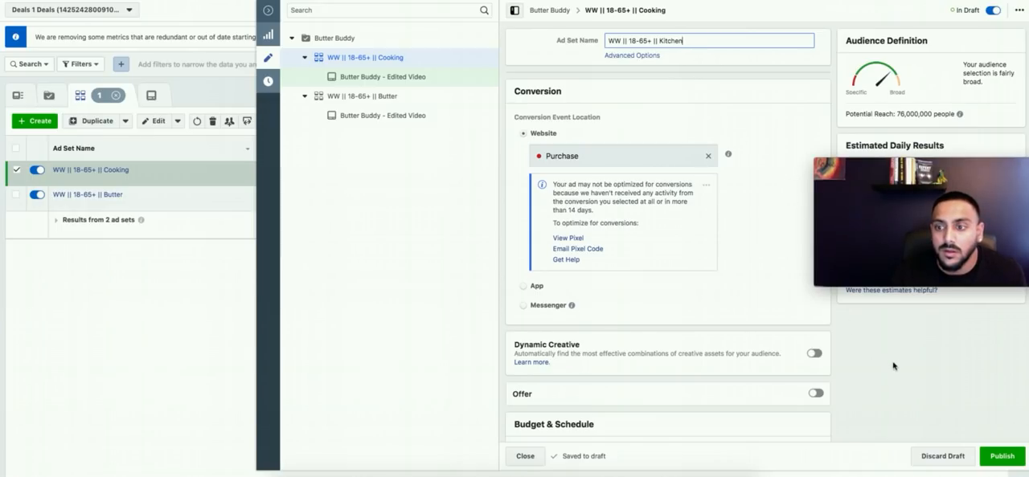
{"action": "left_click", "coordinate": [894, 367]}
{"action": "left_click", "coordinate": [1004, 457]}
{"action": "left_click", "coordinate": [524, 458]}
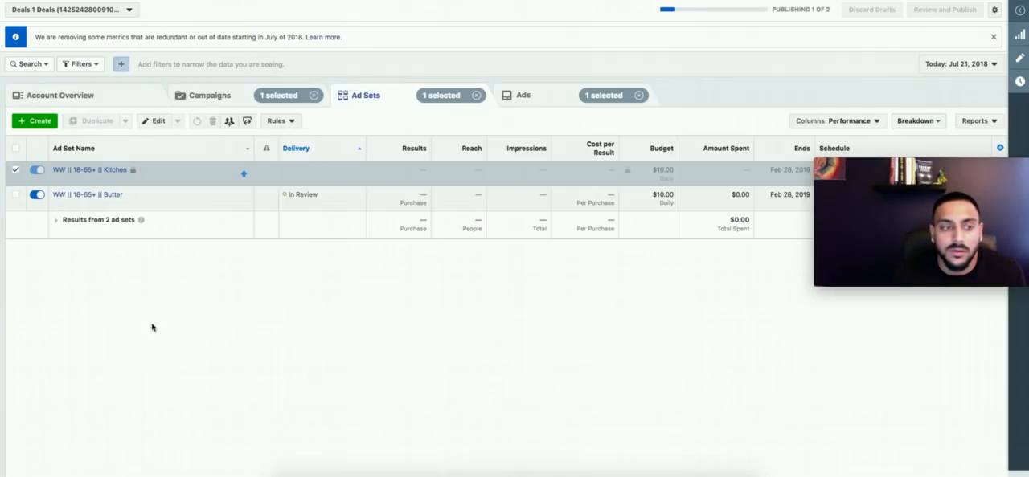
Step: Duplicate the "WW || 18-65+ || Butter" ad set once more into the original campaign
{"action": "left_click", "coordinate": [137, 205]}
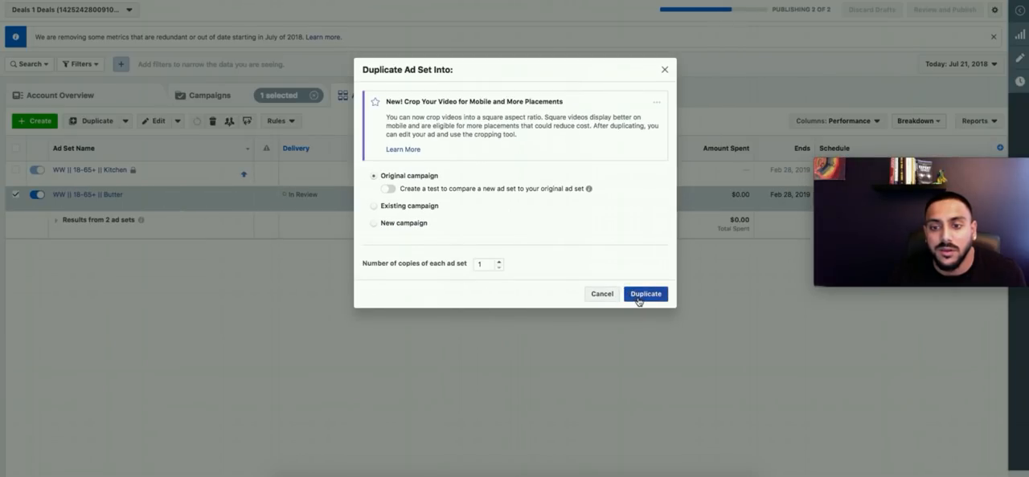
{"action": "left_click", "coordinate": [881, 238]}
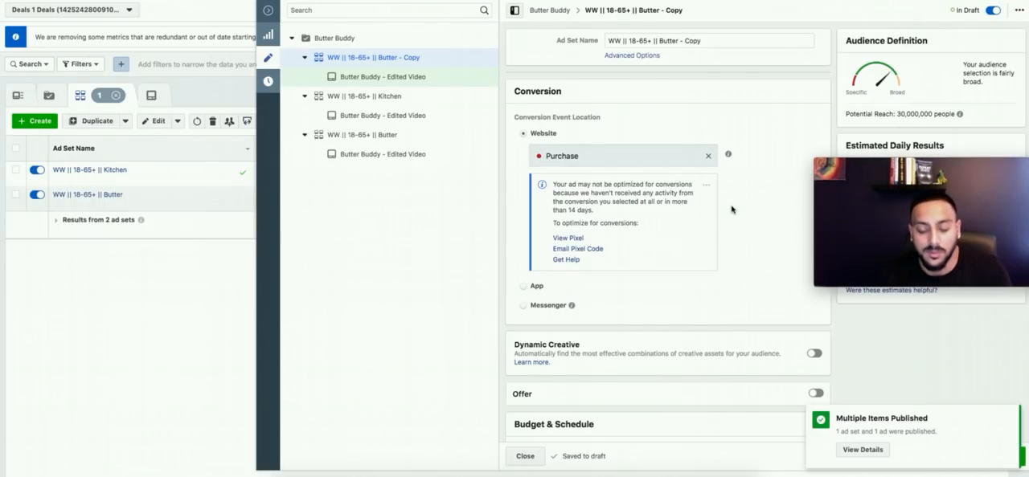
Step: Remove the Copy suffix from the duplicated ad set's name and replace the Butter interest with Cooking in the first detailed targeting group
{"action": "double_click", "coordinate": [691, 40]}
{"action": "key", "text": "BackSpace"}
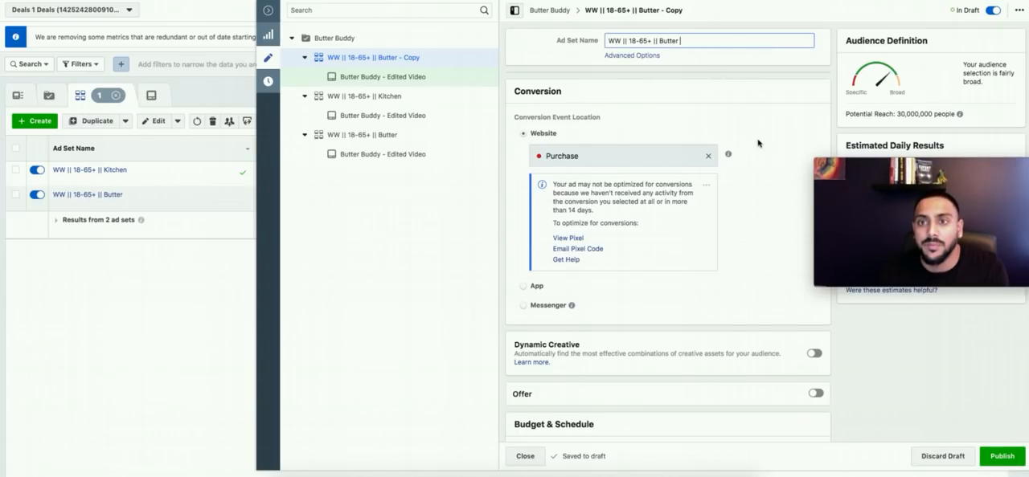
{"action": "scroll", "coordinate": [758, 145], "scroll_direction": "down", "scroll_amount": 10}
{"action": "scroll", "coordinate": [544, 190], "scroll_direction": "down", "scroll_amount": 5}
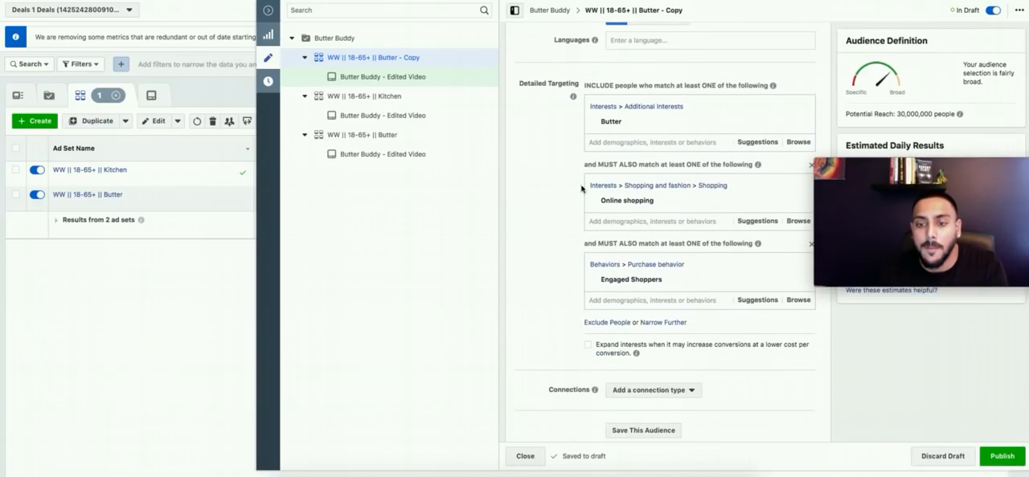
{"action": "left_click", "coordinate": [802, 126]}
{"action": "left_click", "coordinate": [653, 111]}
{"action": "type", "text": "Cooking"}
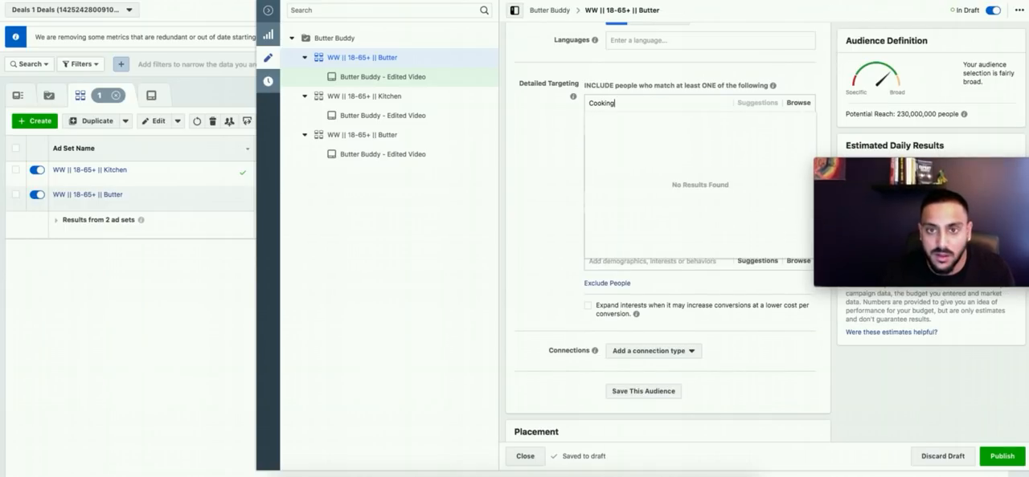
{"action": "left_click", "coordinate": [595, 121]}
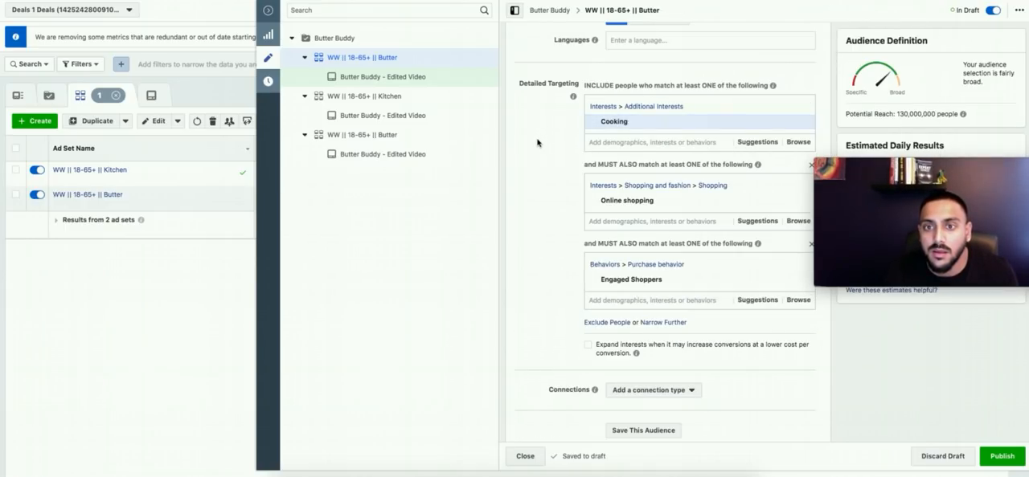
Step: Exclude people with the interest Kitchen from the ad set's detailed targeting
{"action": "scroll", "coordinate": [551, 179], "scroll_direction": "down", "scroll_amount": 2}
{"action": "left_click", "coordinate": [598, 233]}
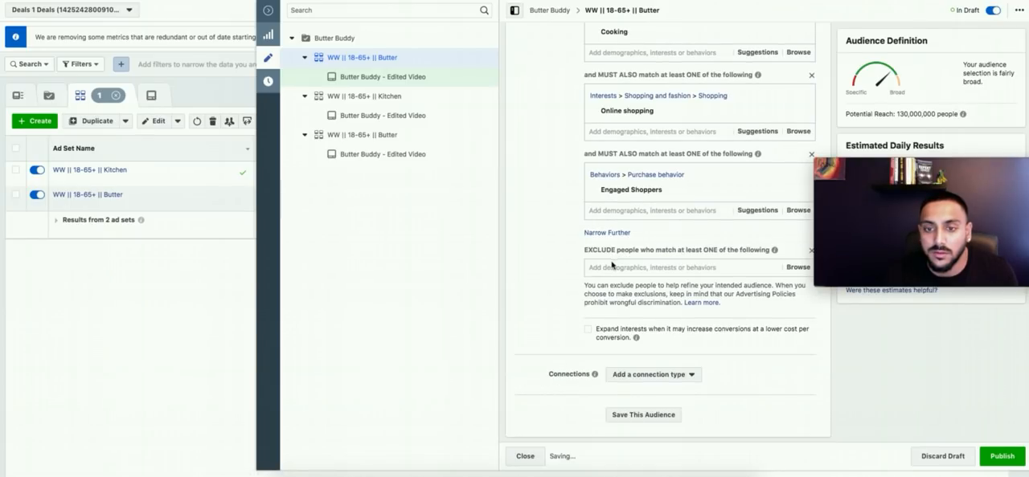
{"action": "left_click", "coordinate": [609, 267]}
{"action": "type", "text": "k"}
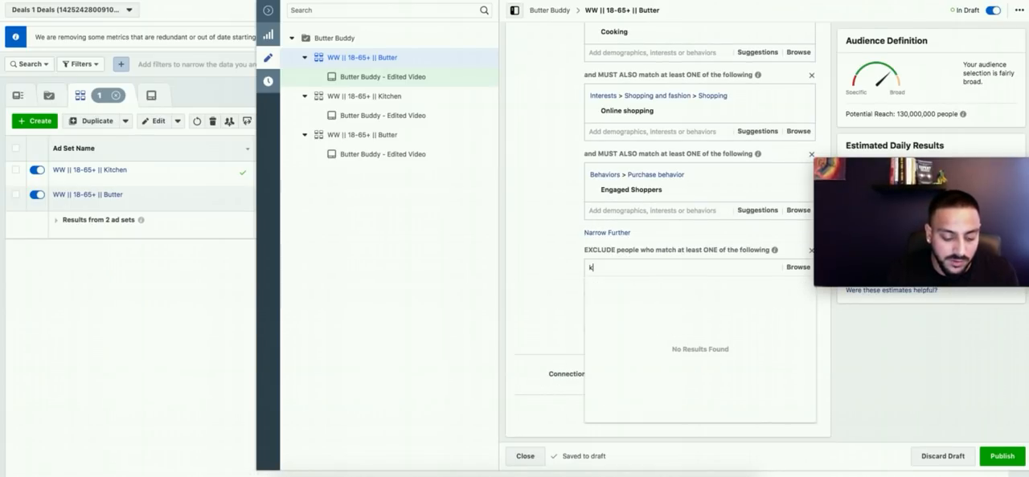
{"action": "type", "text": "itchen"}
{"action": "left_click", "coordinate": [615, 289]}
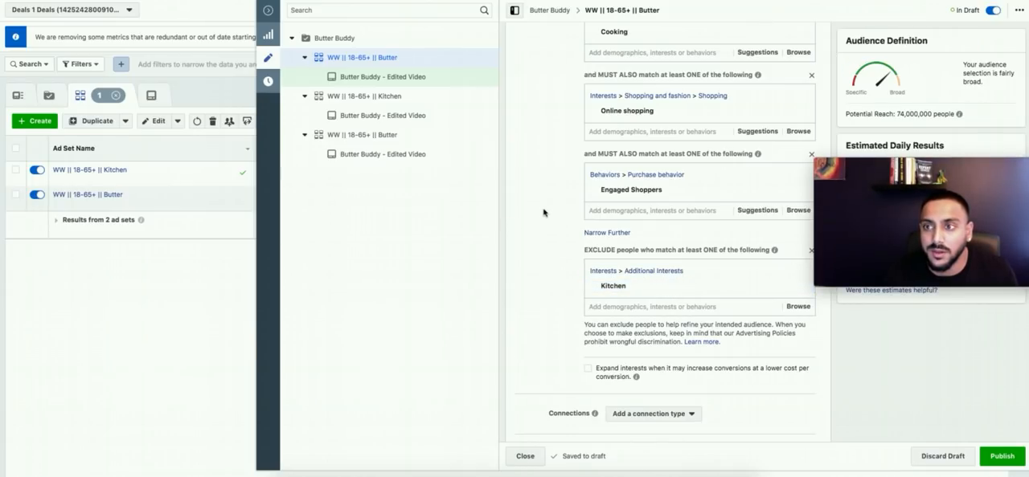
Step: Rename the ad set to "WW || 18-65+ || Cooking excl. Kitchen", publish it and close the editor
{"action": "scroll", "coordinate": [541, 214], "scroll_direction": "up", "scroll_amount": 15}
{"action": "left_click_drag", "start_coordinate": [659, 40], "coordinate": [670, 41]}
{"action": "type", "text": "Cooking excl"}
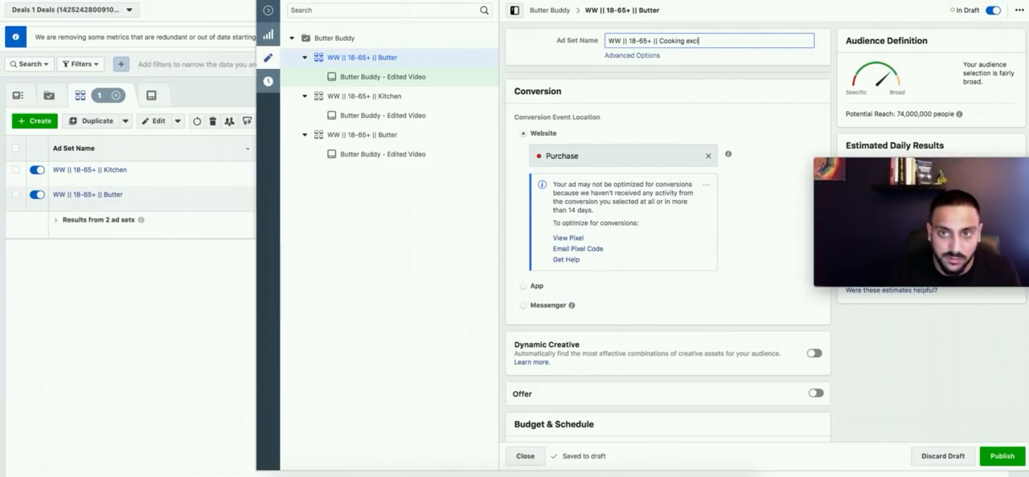
{"action": "type", "text": ". Kitchen"}
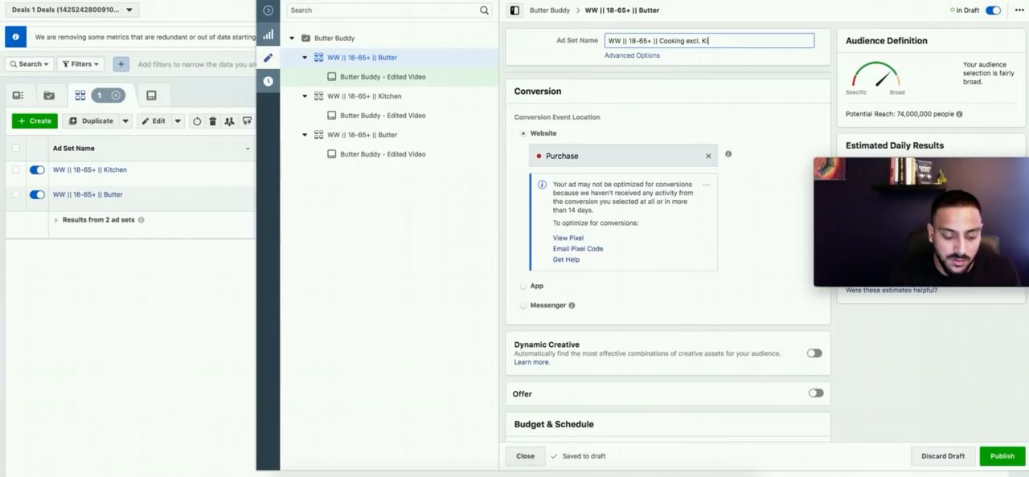
{"action": "left_click", "coordinate": [939, 411]}
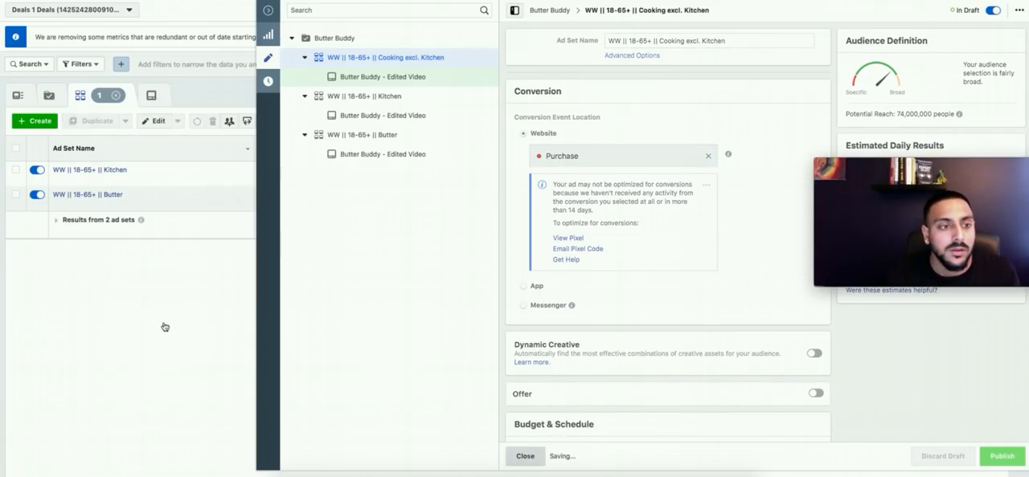
Step: Duplicate the "WW || 18-65+ || Kitchen" ad set into the original campaign and remove the Copy suffix from the duplicate's name
{"action": "left_click", "coordinate": [143, 180]}
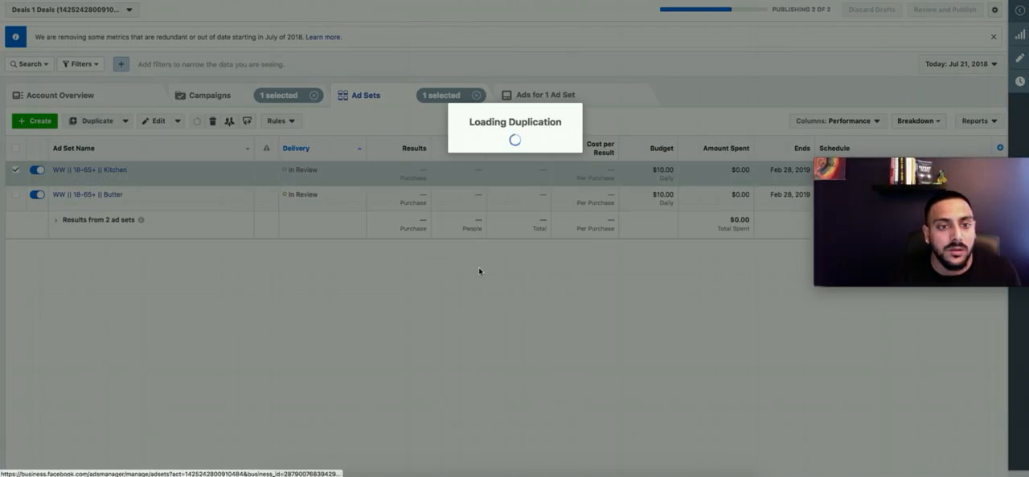
{"action": "left_click", "coordinate": [645, 294]}
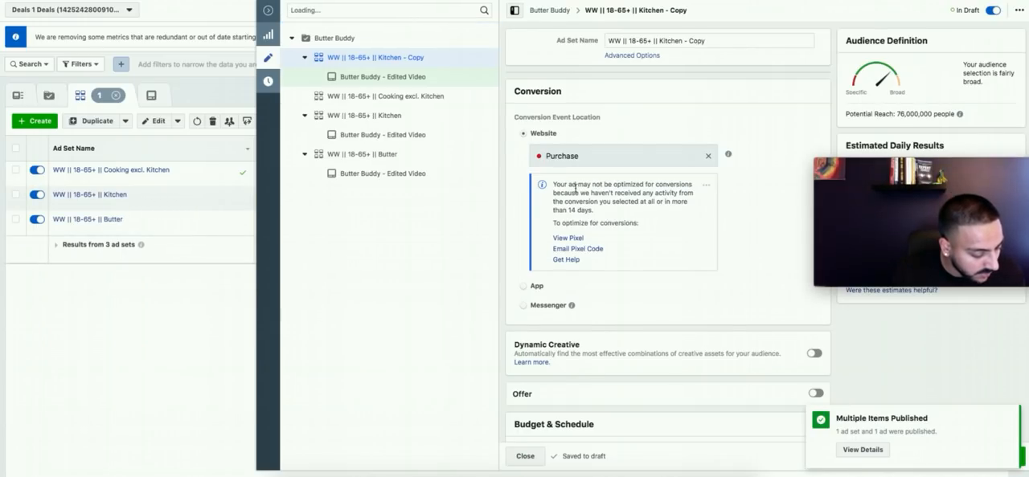
{"action": "double_click", "coordinate": [697, 41]}
{"action": "key", "text": "BackSpace"}
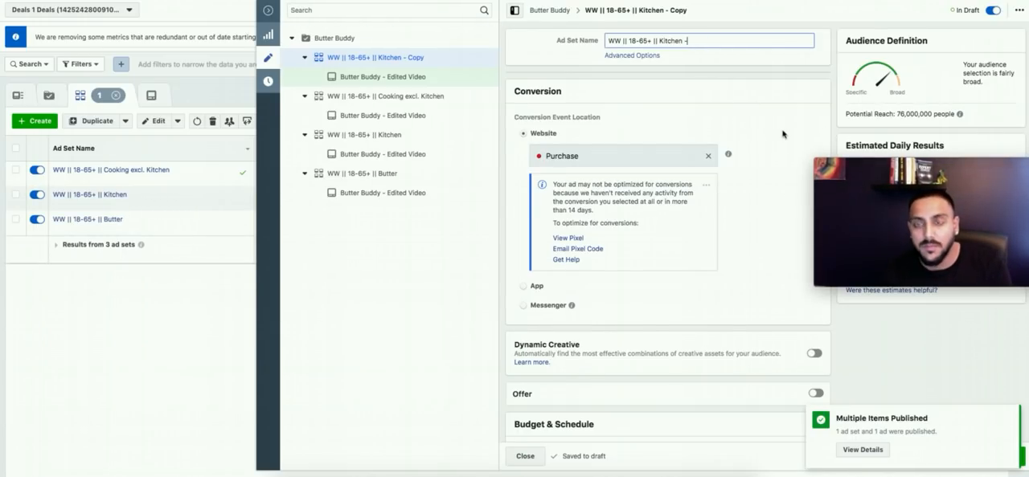
Step: Try the suggested interest Food in place of Kitchen, and clear both interests from the first detailed targeting group
{"action": "scroll", "coordinate": [766, 164], "scroll_direction": "down", "scroll_amount": 10}
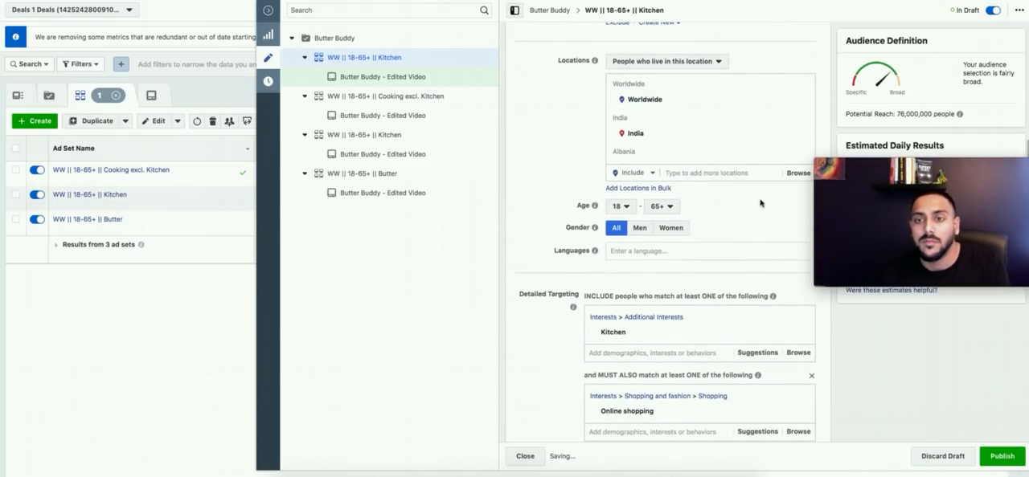
{"action": "left_click", "coordinate": [759, 296]}
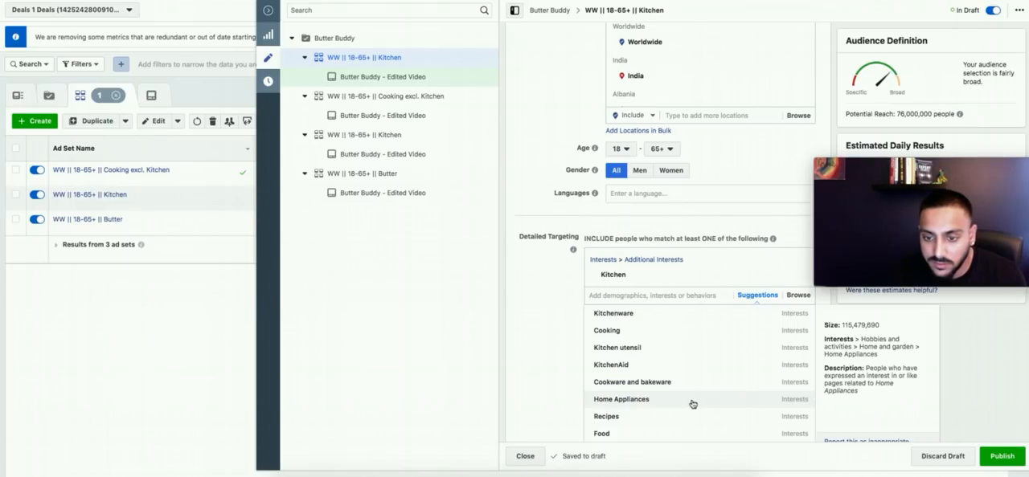
{"action": "scroll", "coordinate": [687, 414], "scroll_direction": "down", "scroll_amount": 1}
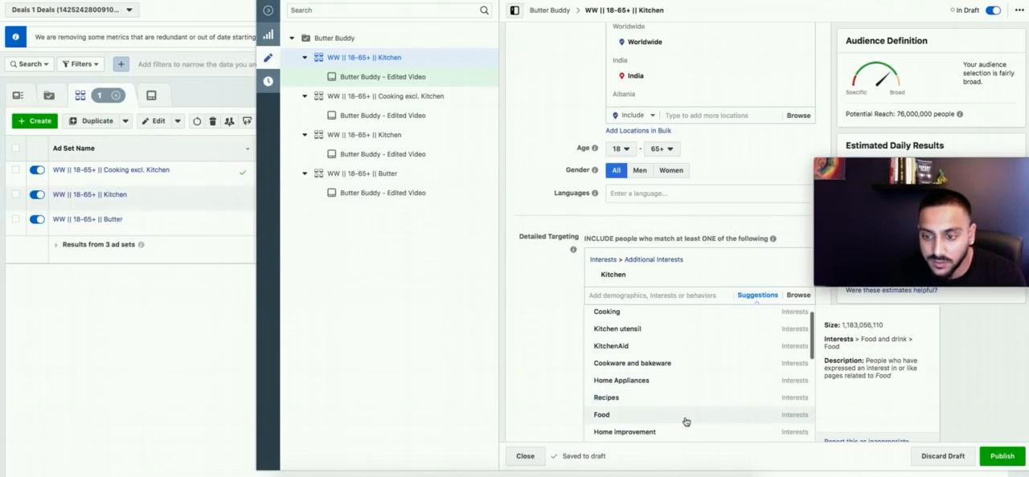
{"action": "left_click", "coordinate": [686, 422]}
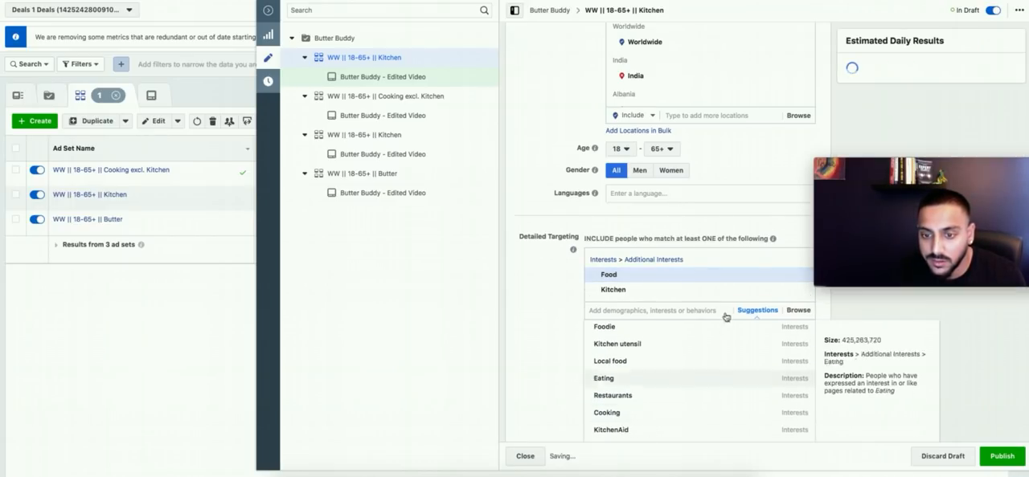
{"action": "left_click", "coordinate": [799, 293]}
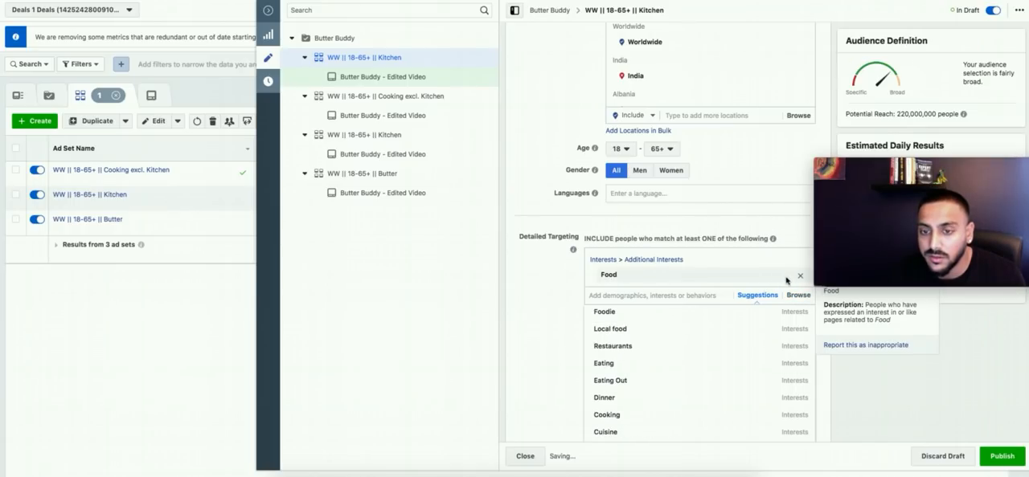
{"action": "left_click", "coordinate": [800, 274]}
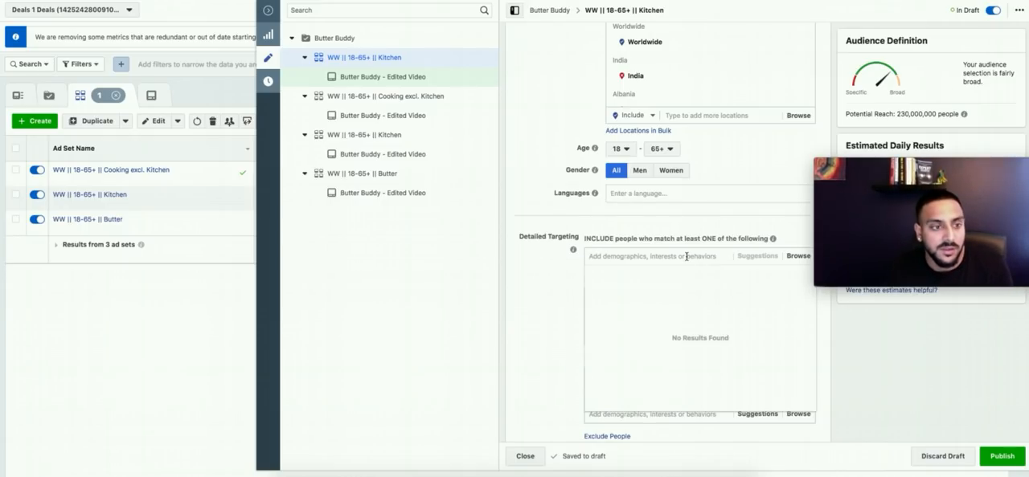
Step: Add the interest Bread to the emptied first detailed targeting group
{"action": "left_click", "coordinate": [687, 256]}
{"action": "type", "text": "sp"}
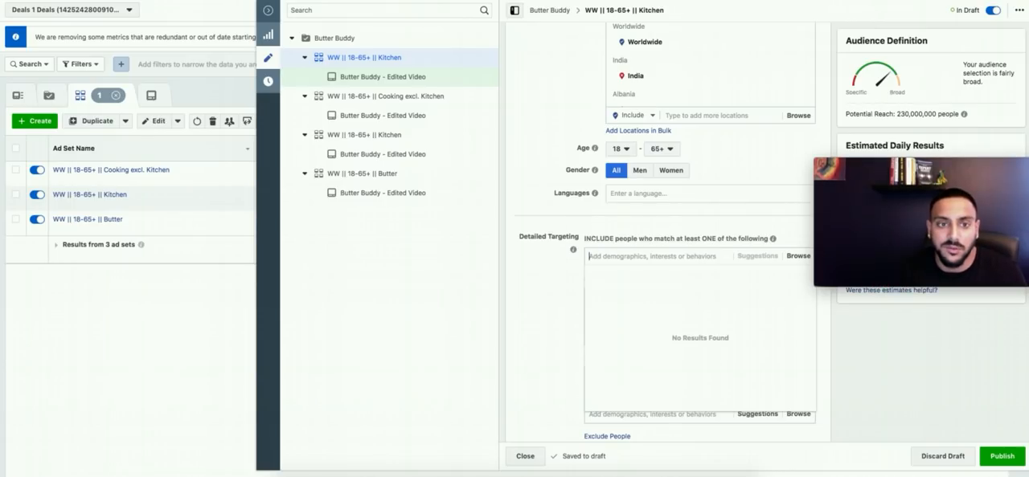
{"action": "type", "text": "bread"}
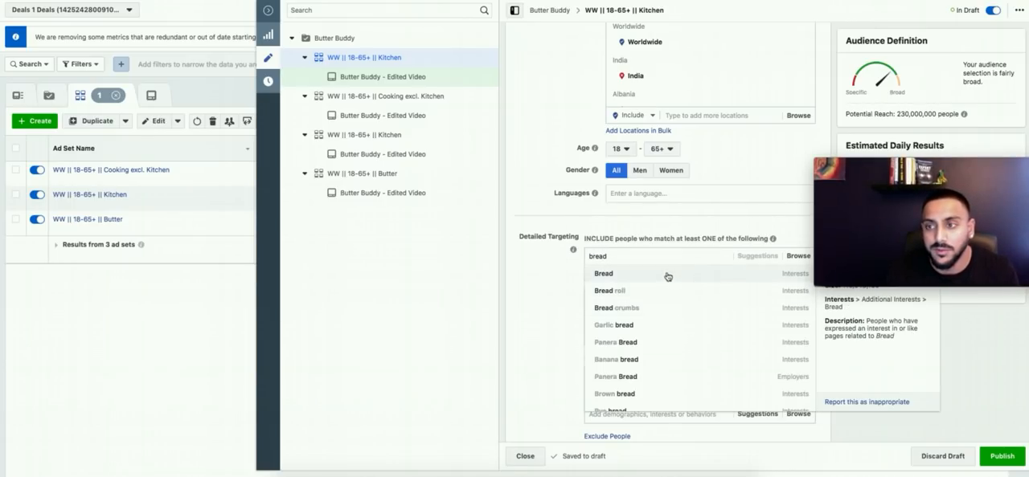
{"action": "left_click", "coordinate": [667, 274]}
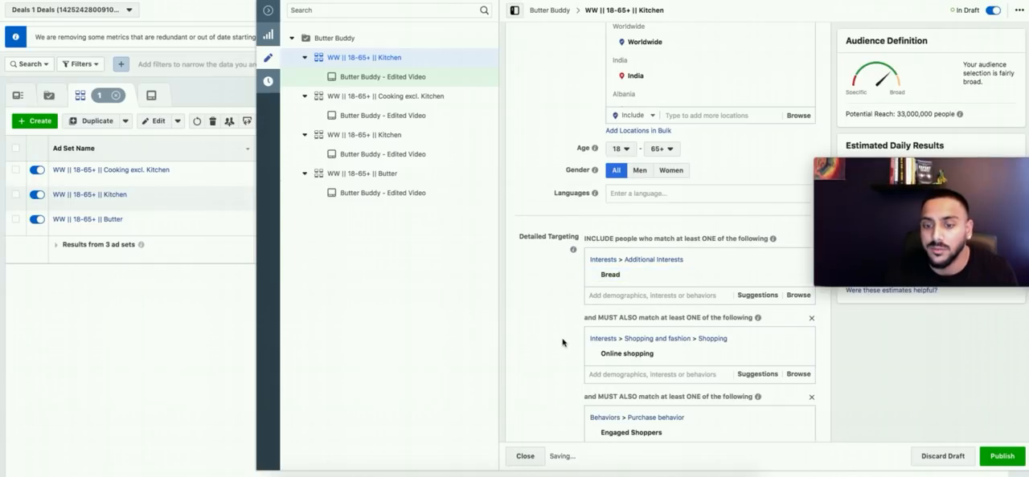
{"action": "scroll", "coordinate": [561, 343], "scroll_direction": "down", "scroll_amount": 5}
{"action": "scroll", "coordinate": [562, 343], "scroll_direction": "up", "scroll_amount": 3}
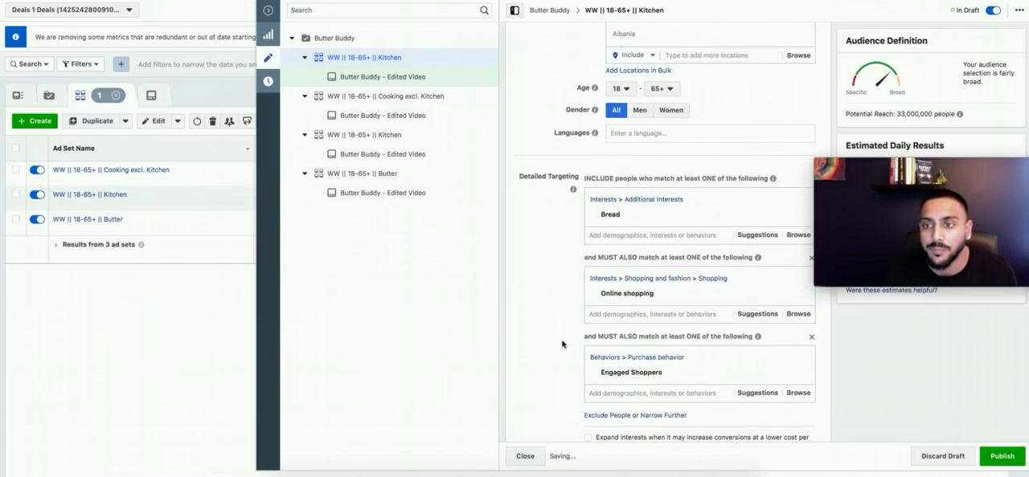
Step: Remove the Engaged Shoppers narrowing group and add the Engaged Shoppers behavior back in a new narrowing group
{"action": "left_click", "coordinate": [812, 338]}
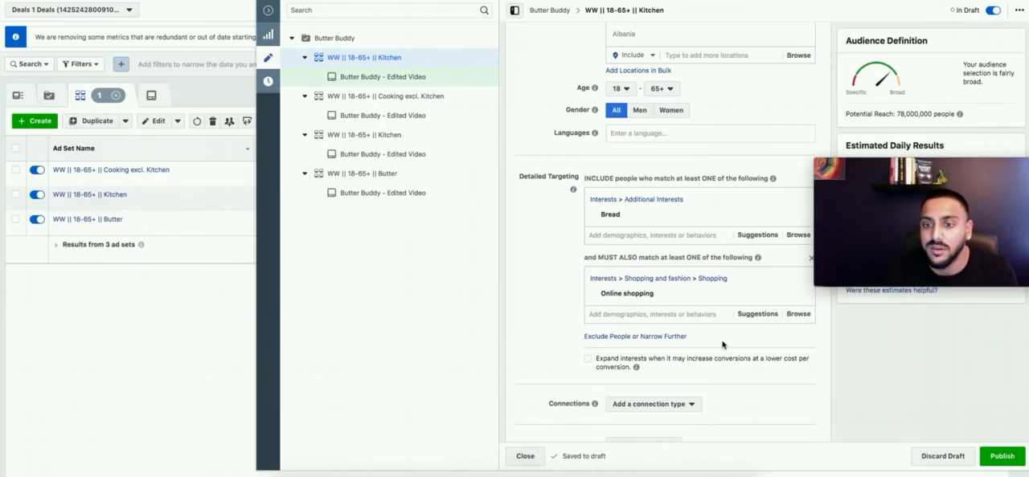
{"action": "left_click", "coordinate": [664, 337]}
{"action": "type", "text": "enag"}
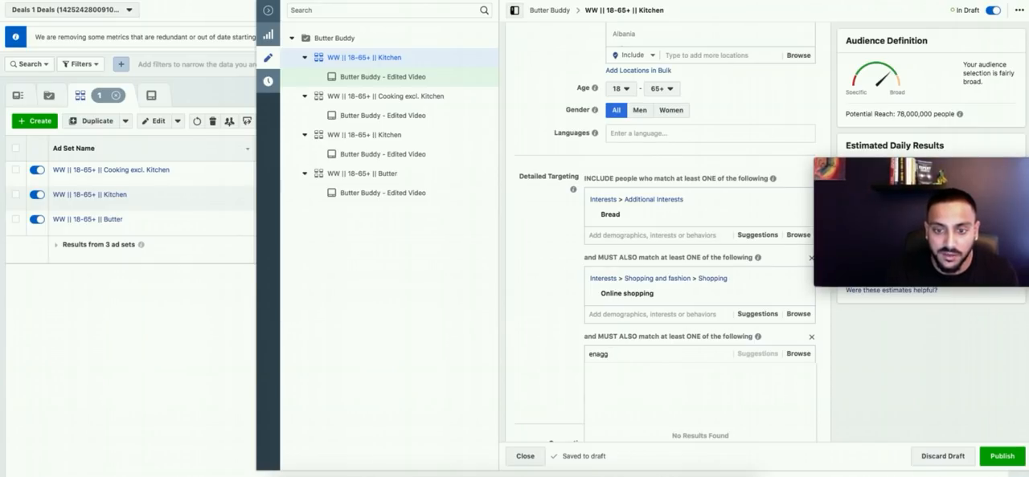
{"action": "type", "text": "ed"}
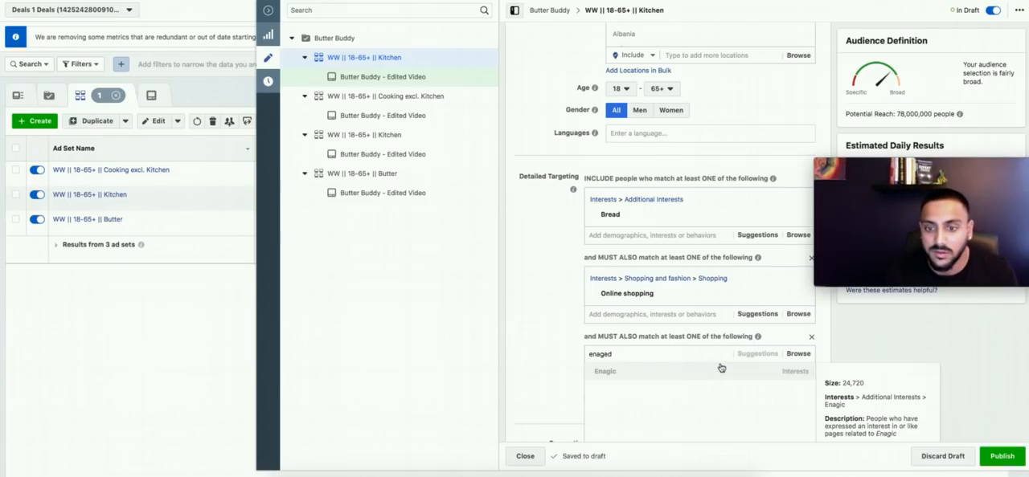
{"action": "key", "text": "super+a"}
{"action": "type", "text": "e"}
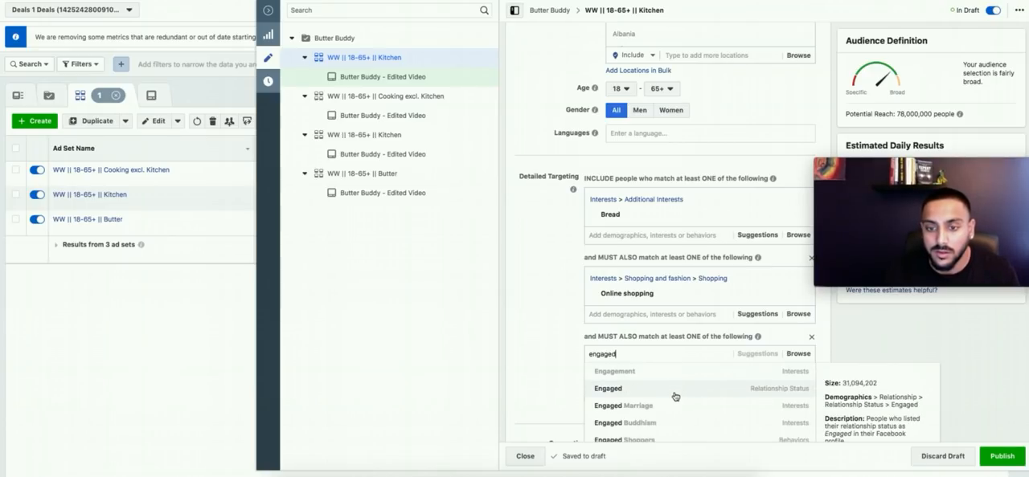
{"action": "type", "text": "ngaged sh"}
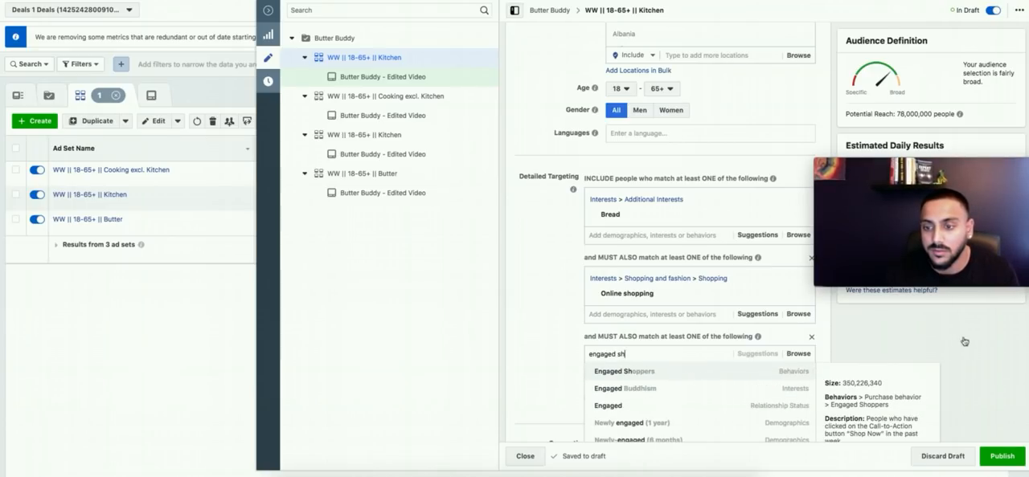
{"action": "left_click", "coordinate": [687, 378]}
Step: Publish the Bread-targeted ad set, close the editor and rename the ad set to "WW || 18-65+ || Bread" in the list
{"action": "left_click", "coordinate": [1004, 456]}
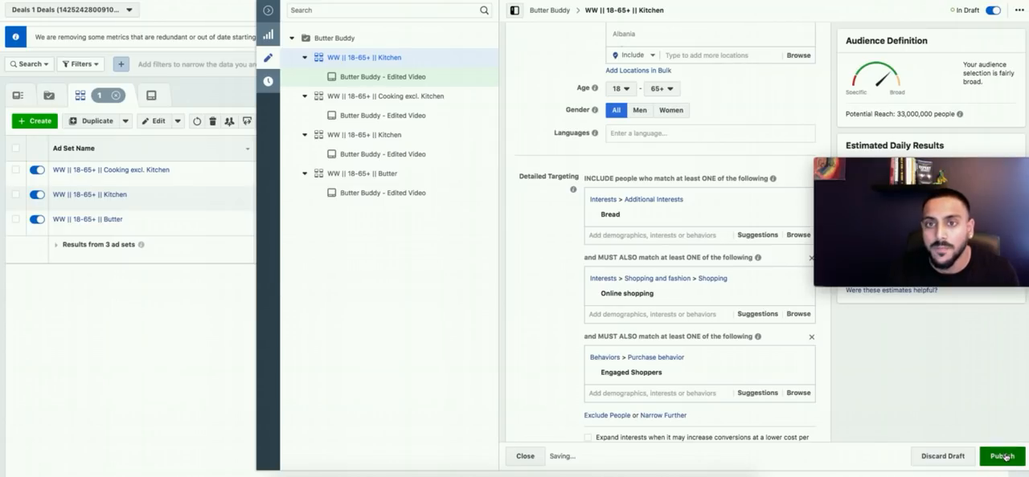
{"action": "left_click", "coordinate": [522, 457]}
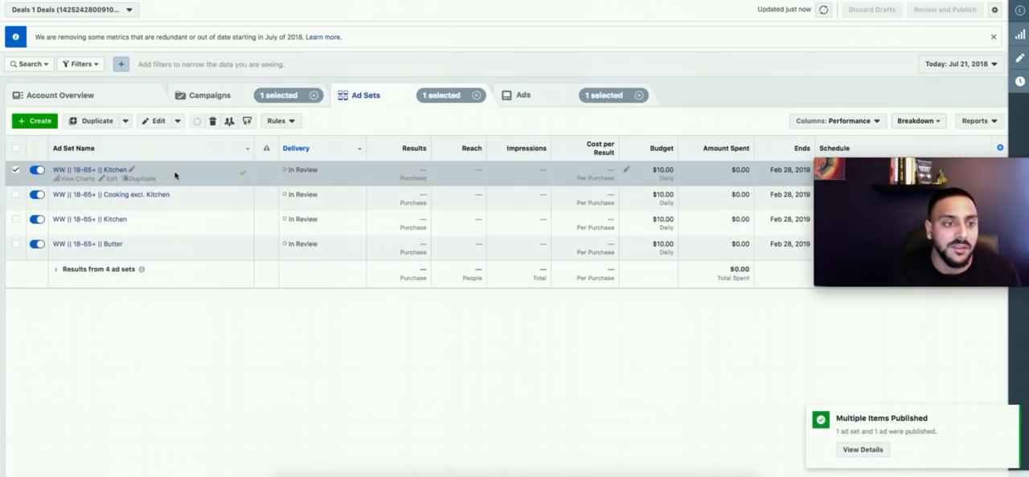
{"action": "left_click", "coordinate": [135, 171]}
{"action": "double_click", "coordinate": [137, 167]}
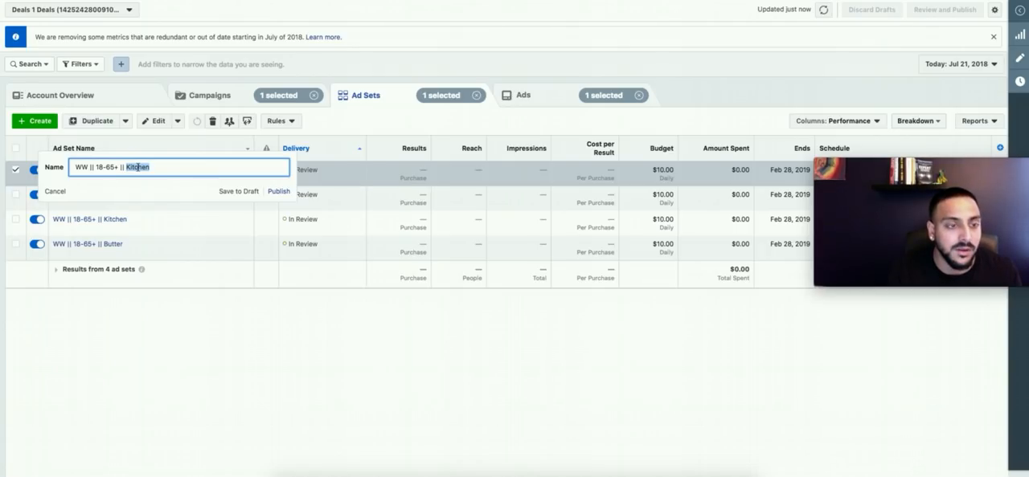
{"action": "type", "text": "Bread"}
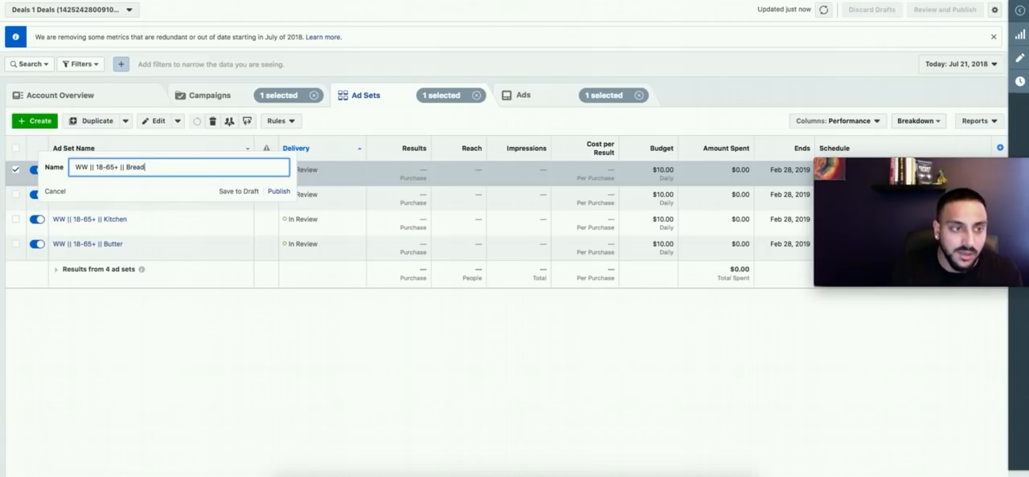
{"action": "key", "text": "Return"}
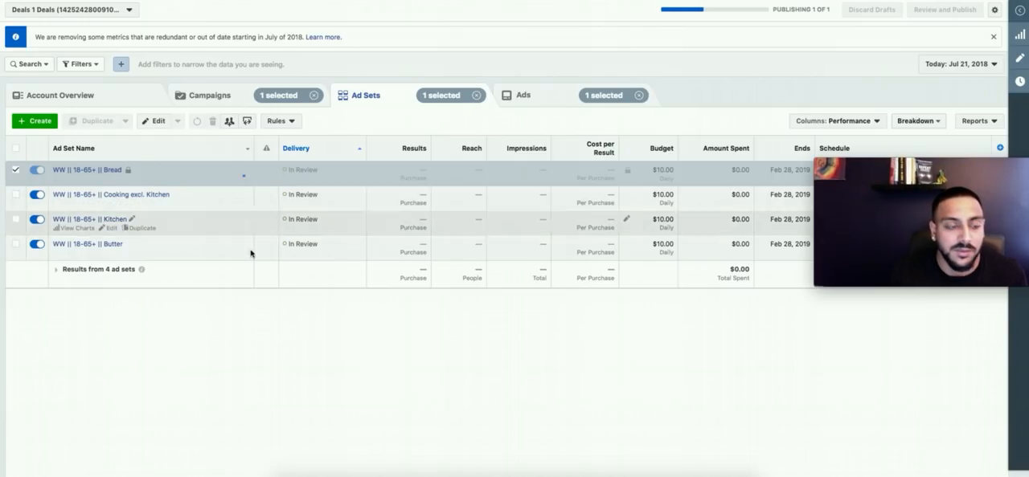
Step: Duplicate the "WW || 18-65+ || Bread" ad set into the original campaign
{"action": "left_click", "coordinate": [140, 179]}
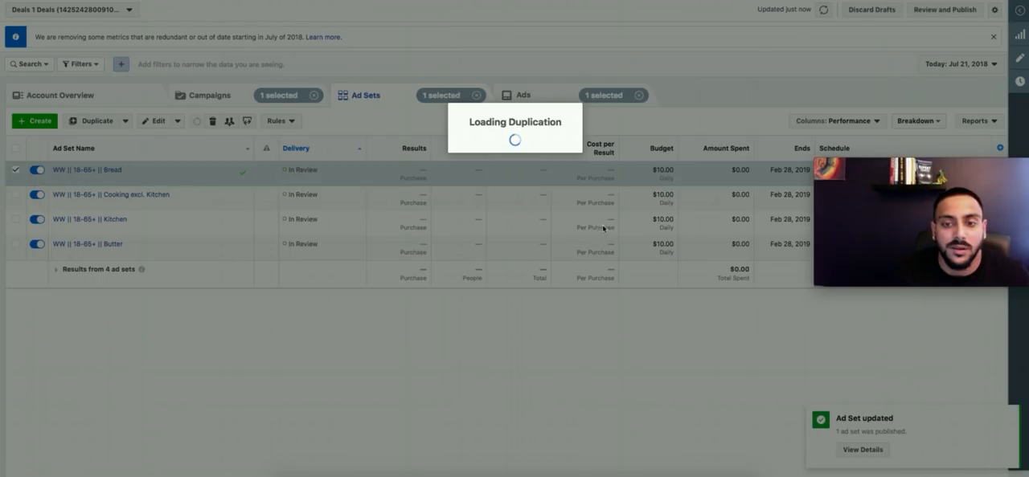
{"action": "left_click", "coordinate": [646, 293]}
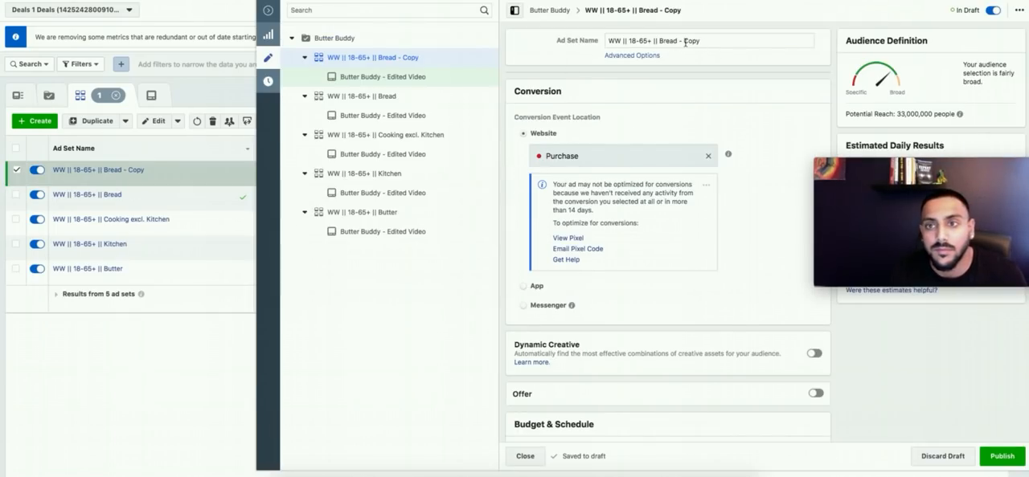
Step: Remove the copy suffix from the duplicated ad set's name so it reads "WW || 18-65+ || Bread"
{"action": "double_click", "coordinate": [691, 41]}
{"action": "key", "text": "BackSpace"}
{"action": "key", "text": "BackSpace"}
{"action": "key", "text": "BackSpace"}
{"action": "key", "text": "BackSpace"}
Step: Replace the interest Bread with the suggested interest Sandwich in the first detailed targeting group
{"action": "scroll", "coordinate": [717, 136], "scroll_direction": "down", "scroll_amount": 5}
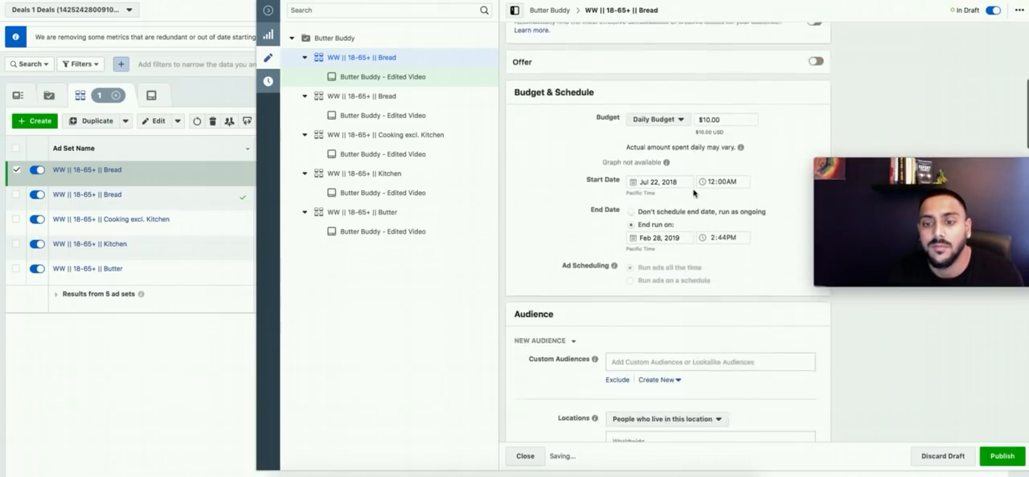
{"action": "scroll", "coordinate": [655, 269], "scroll_direction": "down", "scroll_amount": 5}
{"action": "scroll", "coordinate": [560, 269], "scroll_direction": "down", "scroll_amount": 5}
{"action": "left_click", "coordinate": [745, 320]}
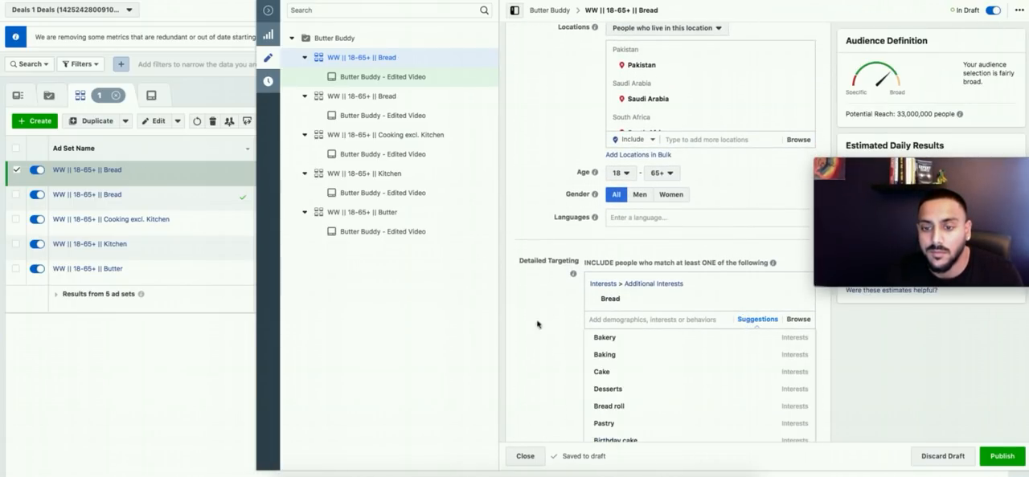
{"action": "scroll", "coordinate": [550, 321], "scroll_direction": "down", "scroll_amount": 1}
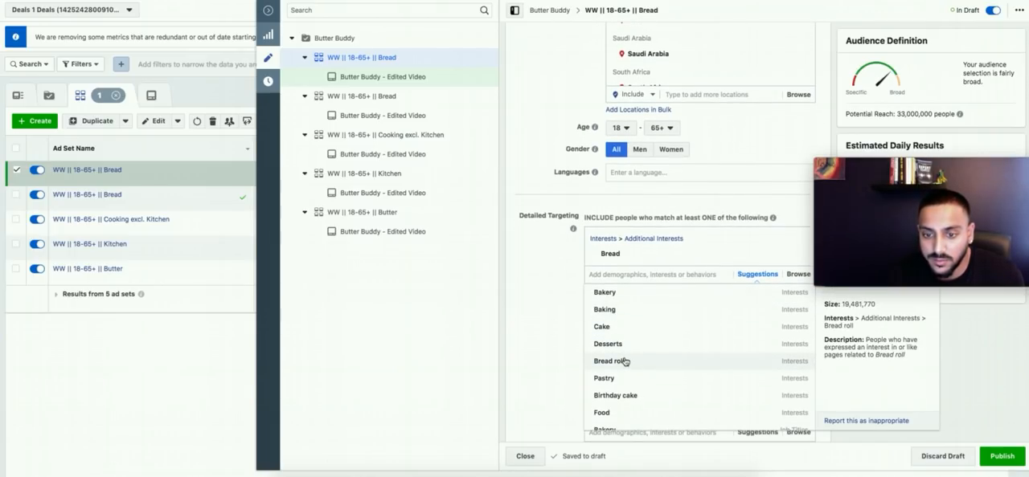
{"action": "scroll", "coordinate": [625, 366], "scroll_direction": "down", "scroll_amount": 3}
{"action": "scroll", "coordinate": [625, 367], "scroll_direction": "down", "scroll_amount": 3}
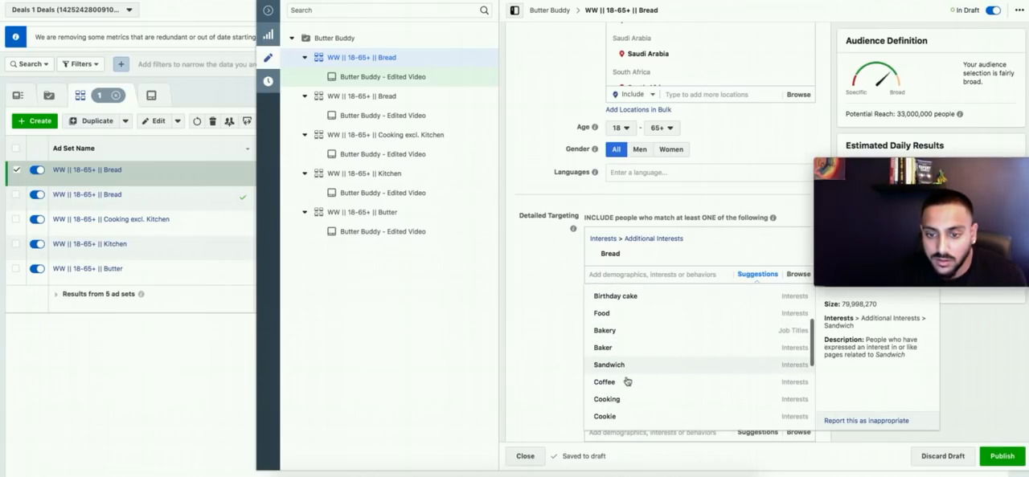
{"action": "left_click", "coordinate": [623, 367]}
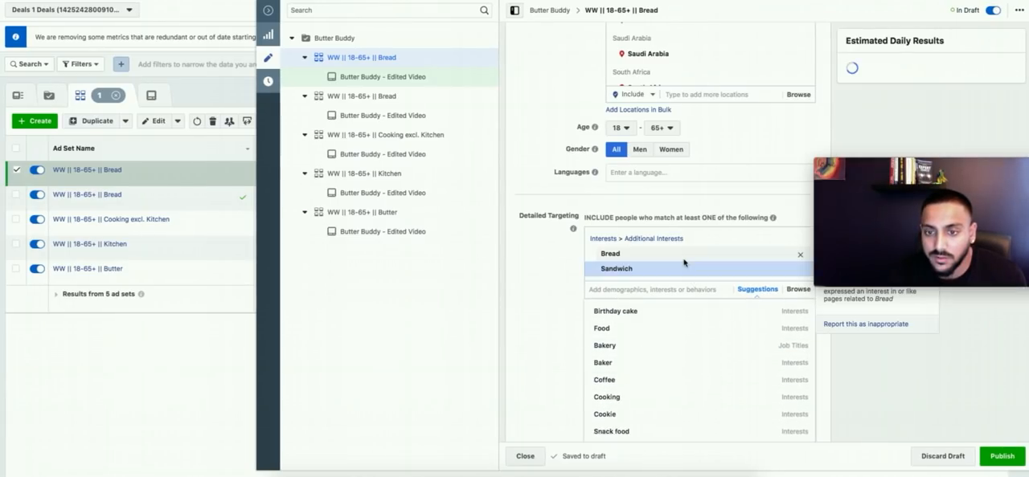
{"action": "left_click", "coordinate": [799, 255]}
{"action": "left_click", "coordinate": [553, 297]}
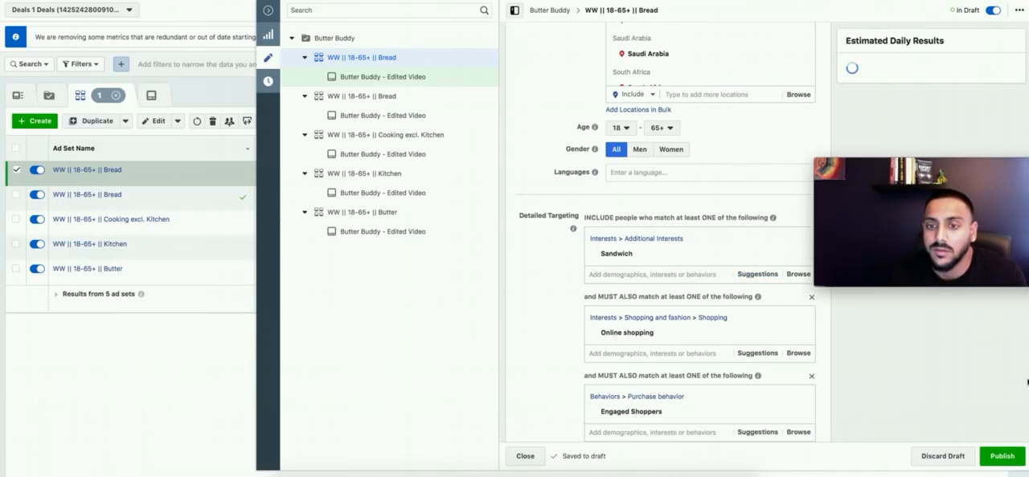
Step: Rename the duplicated ad set "WW || 18-65+ || Sandwich"
{"action": "left_click", "coordinate": [1000, 456]}
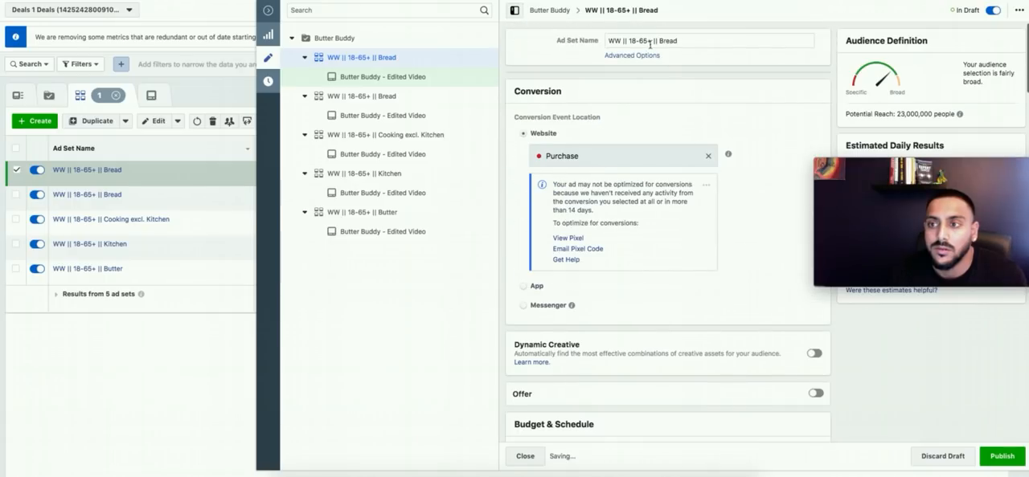
{"action": "double_click", "coordinate": [668, 36]}
{"action": "type", "text": "San"}
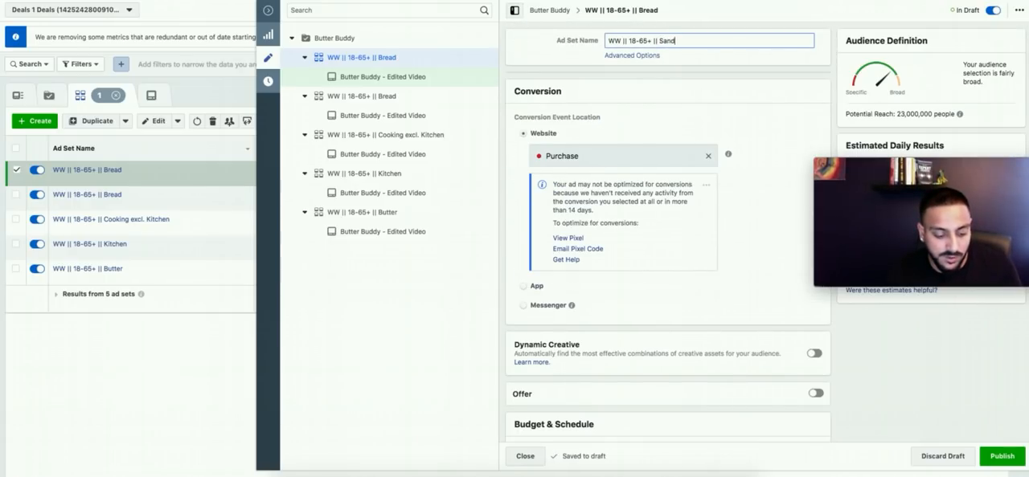
{"action": "type", "text": "dwich"}
Step: Remove the Engaged Shoppers behavior from the last narrowing group, then publish the Sandwich ad set and close the editor
{"action": "scroll", "coordinate": [775, 246], "scroll_direction": "down", "scroll_amount": 15}
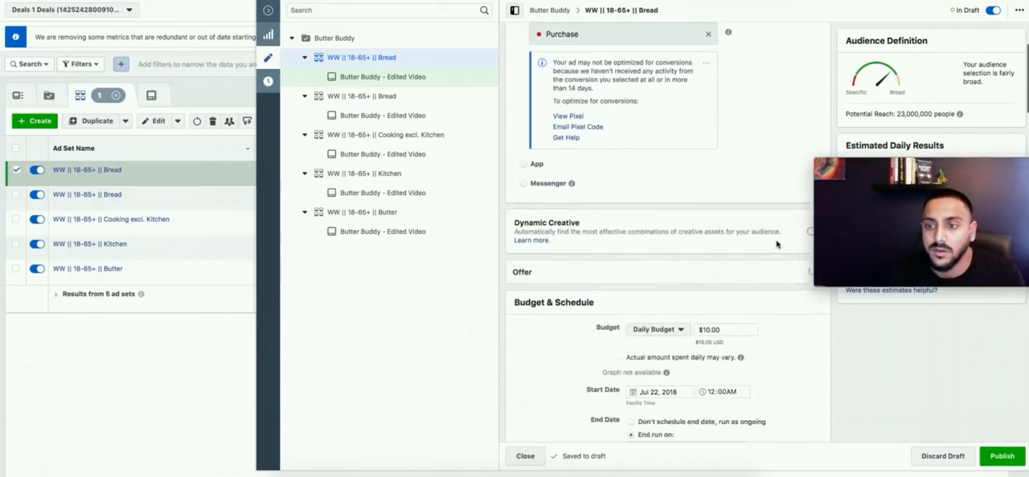
{"action": "scroll", "coordinate": [775, 246], "scroll_direction": "up", "scroll_amount": 5}
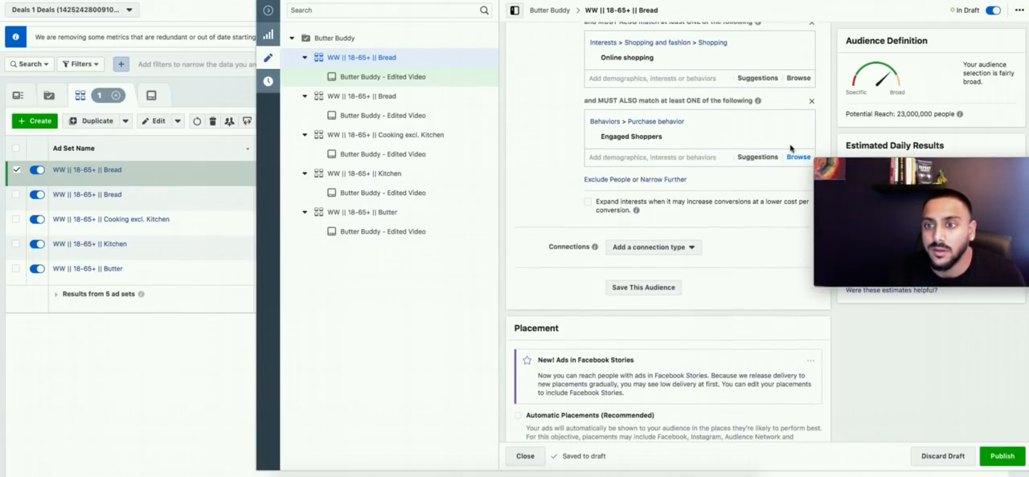
{"action": "left_click", "coordinate": [799, 123]}
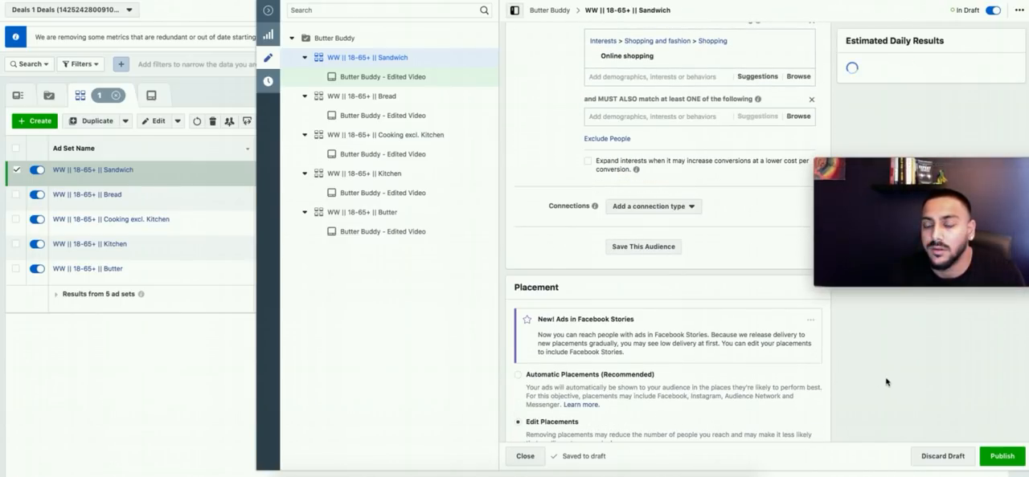
{"action": "left_click", "coordinate": [987, 464]}
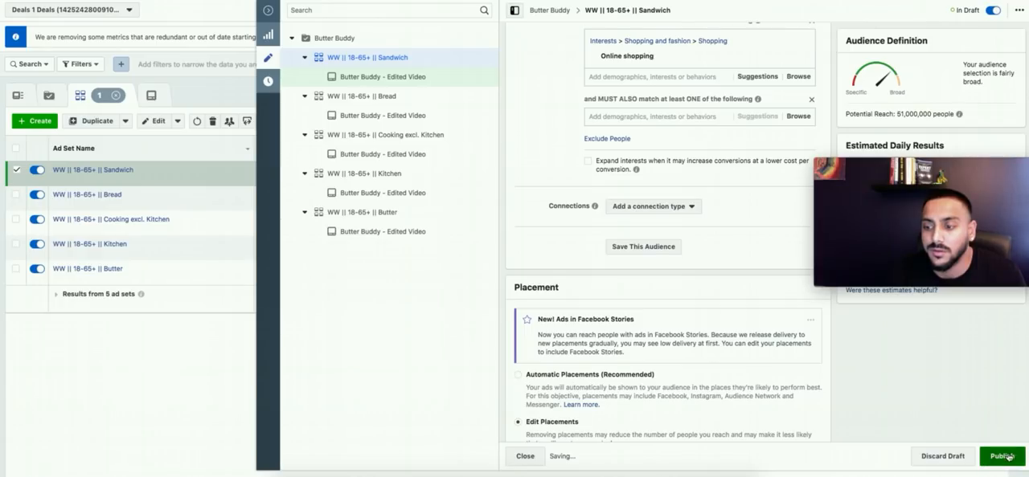
{"action": "left_click", "coordinate": [531, 461]}
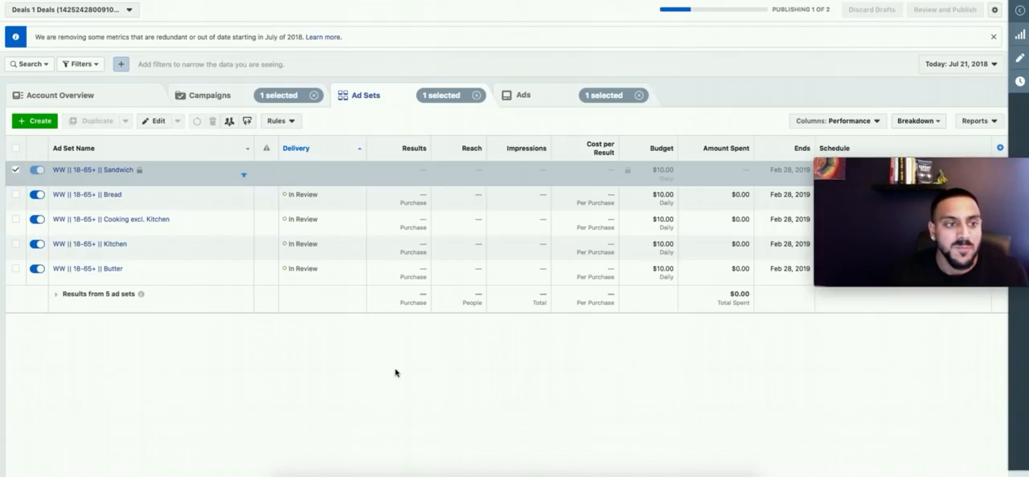
Step: Duplicate the "WW || 18-65+ || Butter" ad set into the original campaign and name the copy "WW || 18-65+ || Recipes"
{"action": "left_click", "coordinate": [139, 278]}
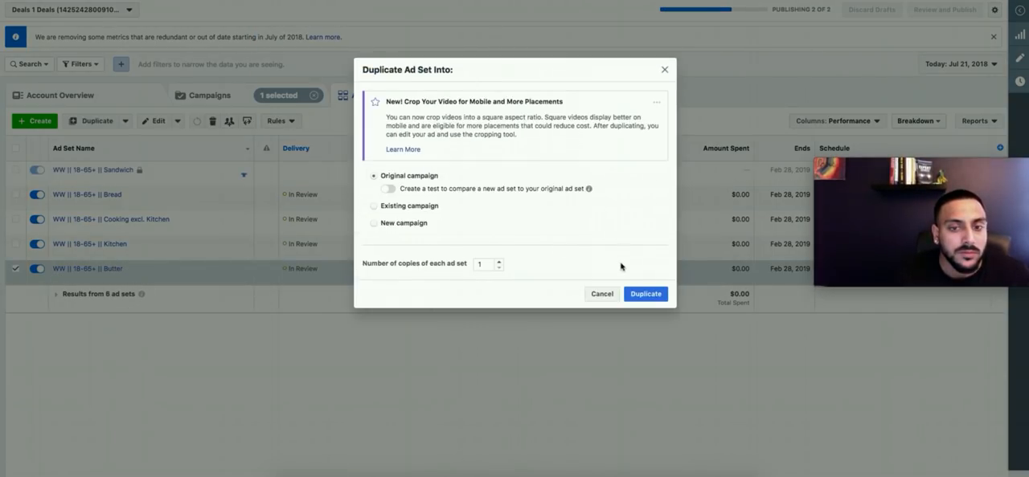
{"action": "left_click", "coordinate": [643, 294]}
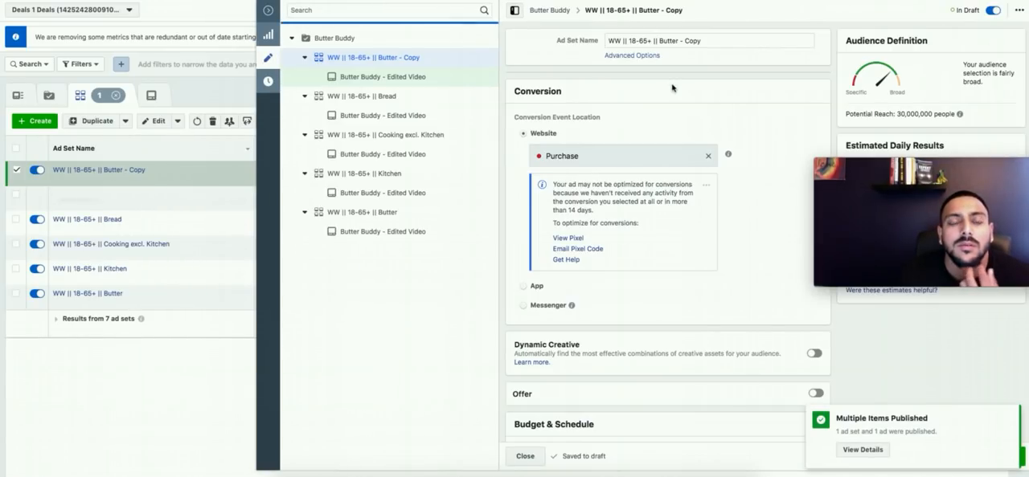
{"action": "left_click", "coordinate": [660, 41]}
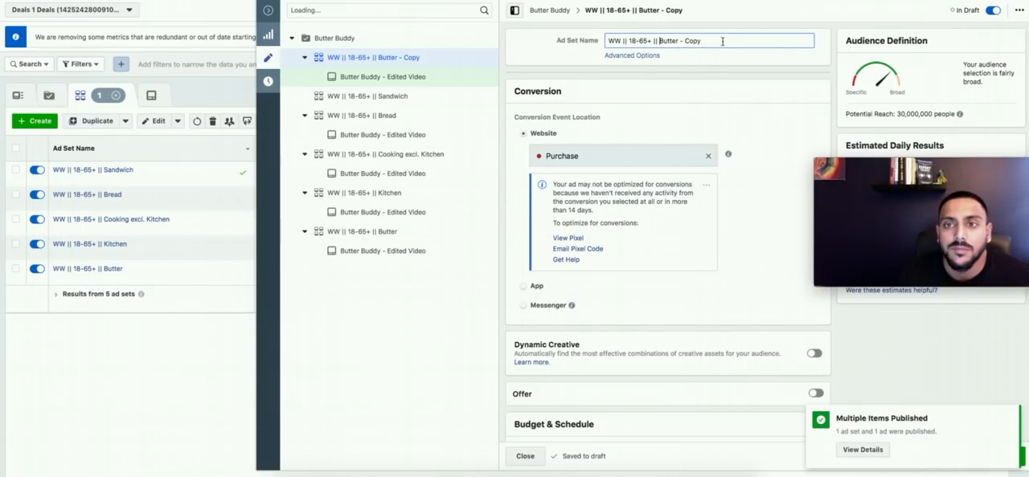
{"action": "key", "text": "shift+End"}
{"action": "key", "text": "BackSpace"}
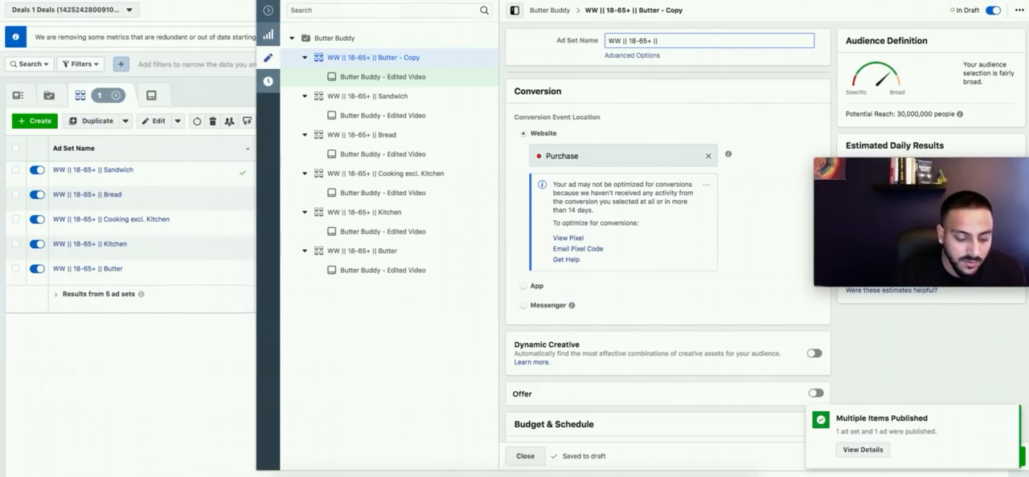
{"action": "type", "text": "Recipes"}
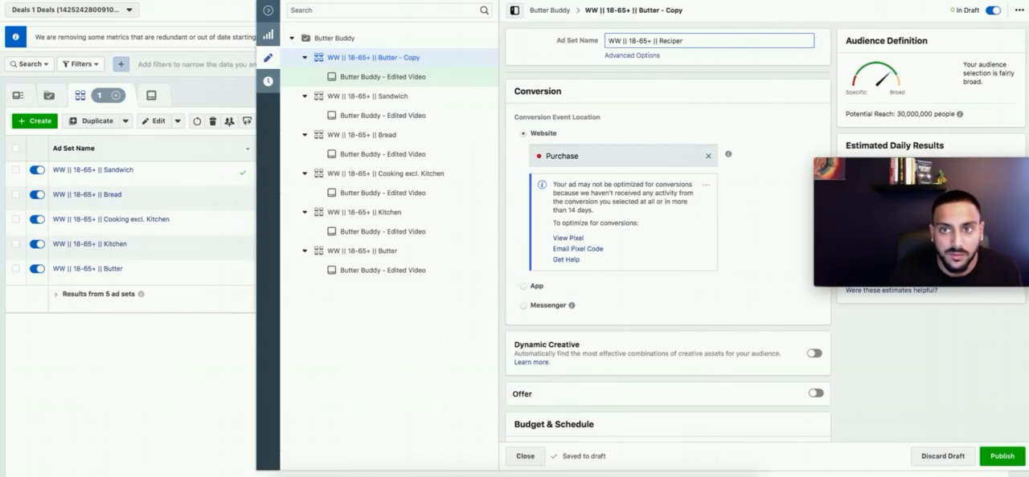
Step: Replace the interest Butter with Recipes in the first detailed targeting group and publish the ad set
{"action": "scroll", "coordinate": [759, 102], "scroll_direction": "down", "scroll_amount": 12}
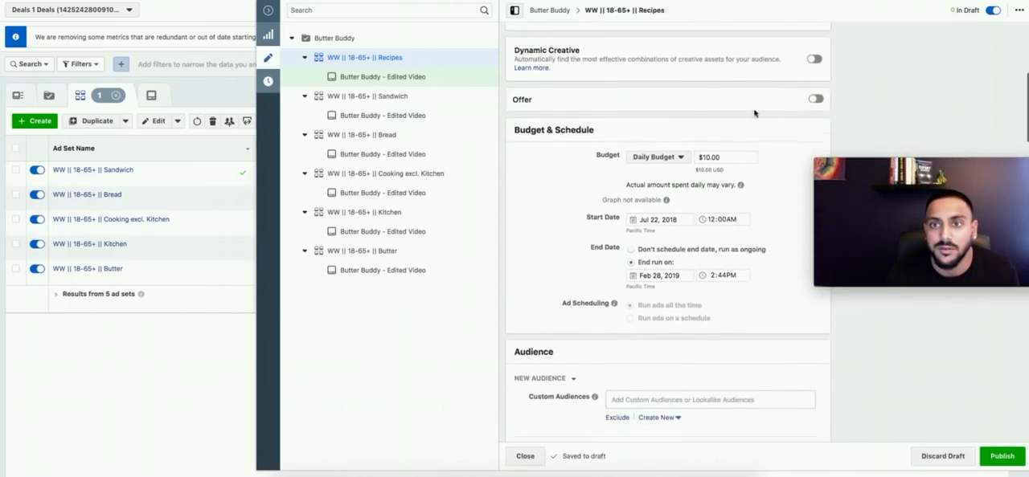
{"action": "scroll", "coordinate": [548, 198], "scroll_direction": "down", "scroll_amount": 3}
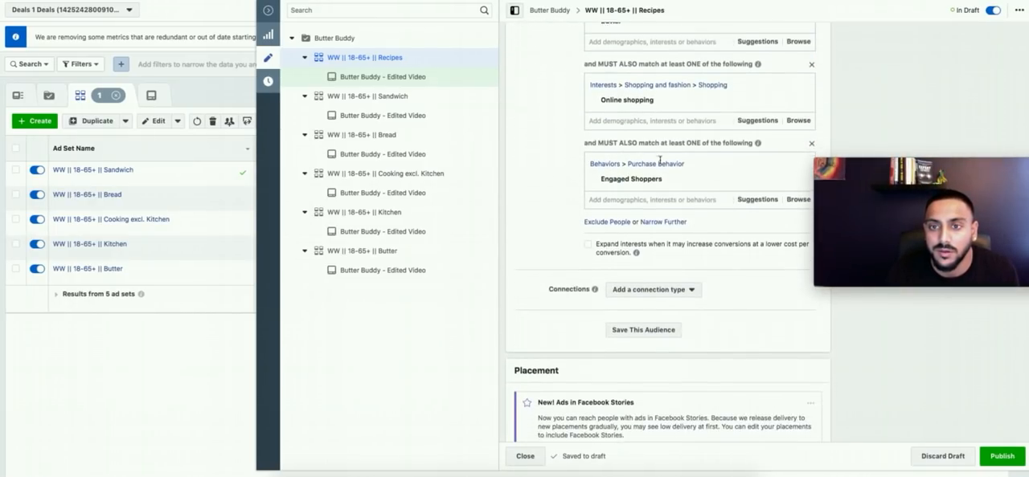
{"action": "scroll", "coordinate": [723, 129], "scroll_direction": "up", "scroll_amount": 2}
{"action": "left_click", "coordinate": [800, 125]}
{"action": "left_click", "coordinate": [634, 104]}
{"action": "type", "text": "Rec"}
{"action": "type", "text": "ipe"}
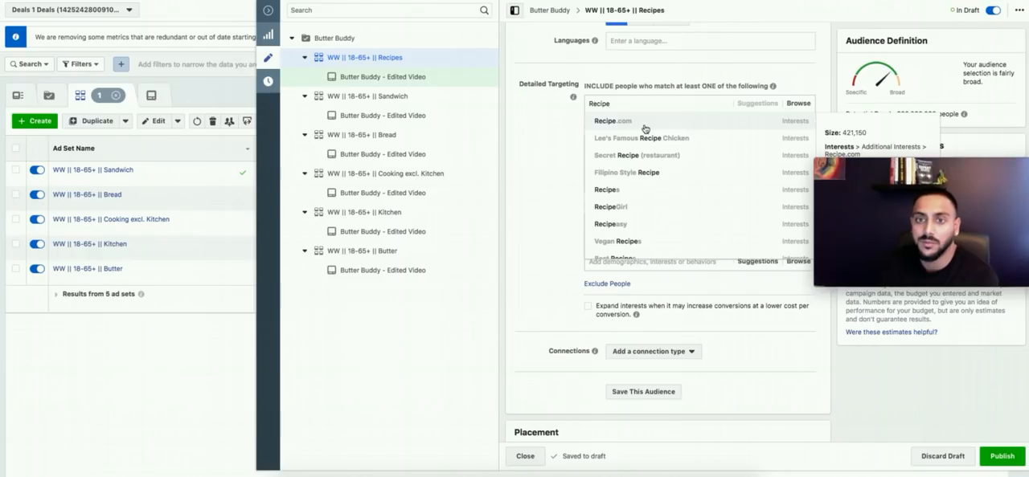
{"action": "left_click", "coordinate": [640, 199]}
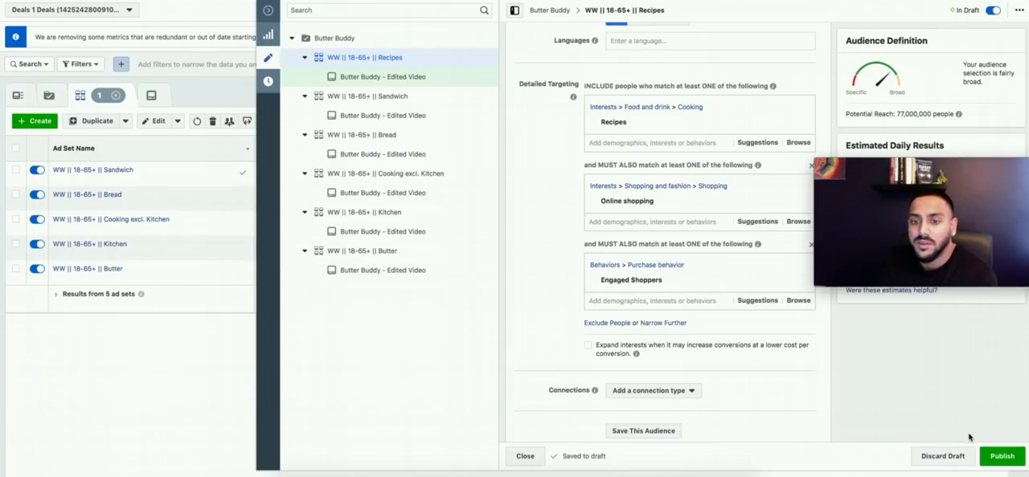
{"action": "left_click", "coordinate": [990, 455]}
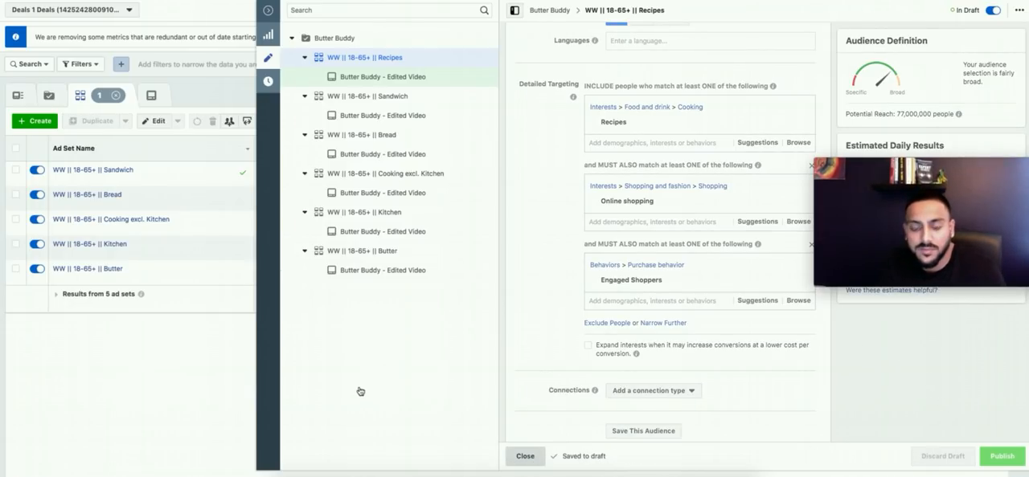
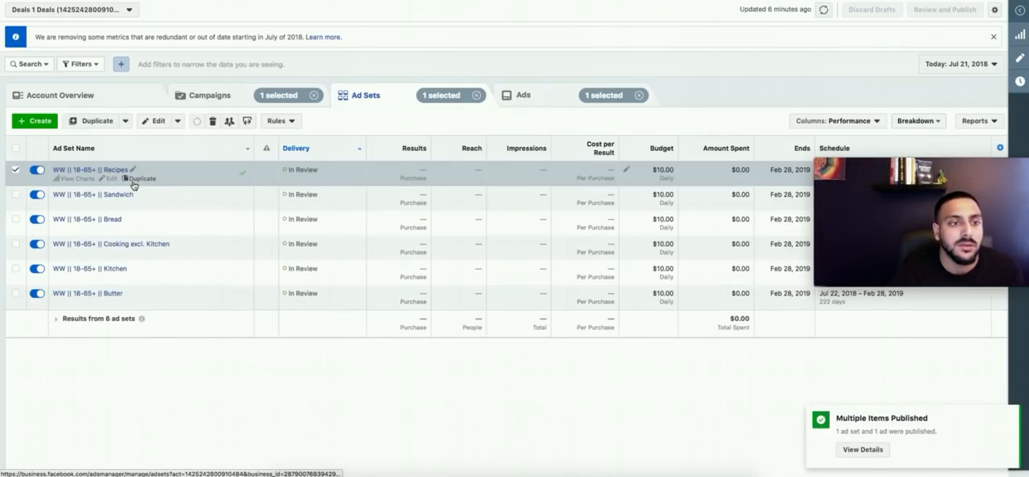
Step: Duplicate the "WW || 18-65+ || Recipes" ad set into the original campaign and shorten the copy's name to "WW || 18-65+ ||"
{"action": "left_click", "coordinate": [140, 178]}
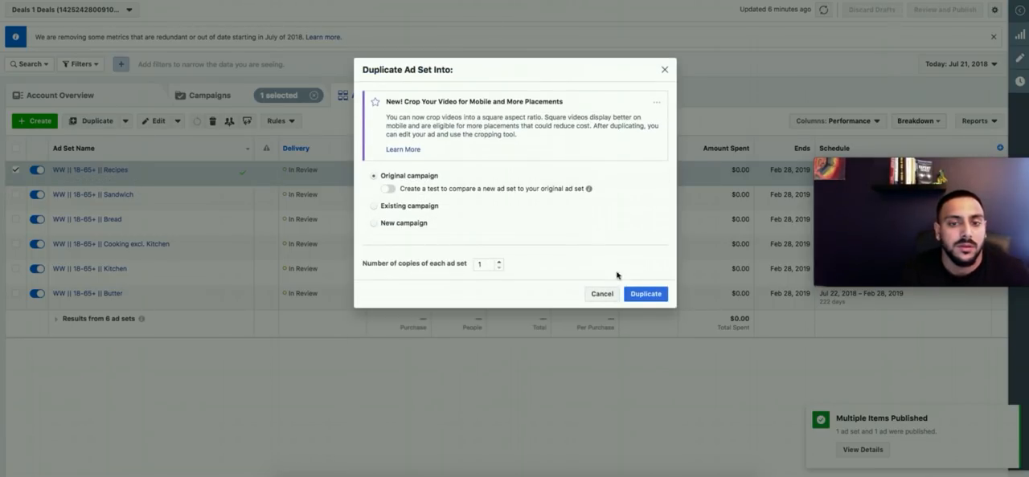
{"action": "left_click", "coordinate": [648, 294]}
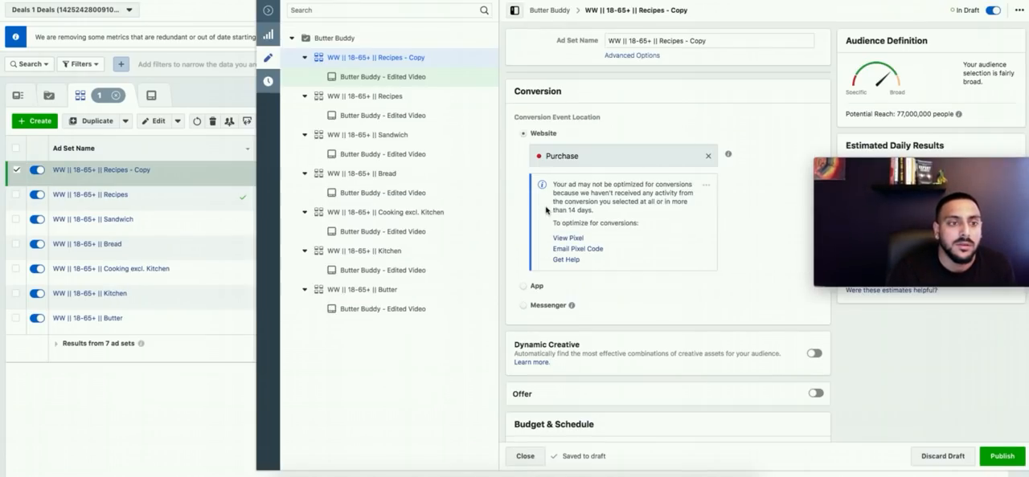
{"action": "double_click", "coordinate": [671, 41]}
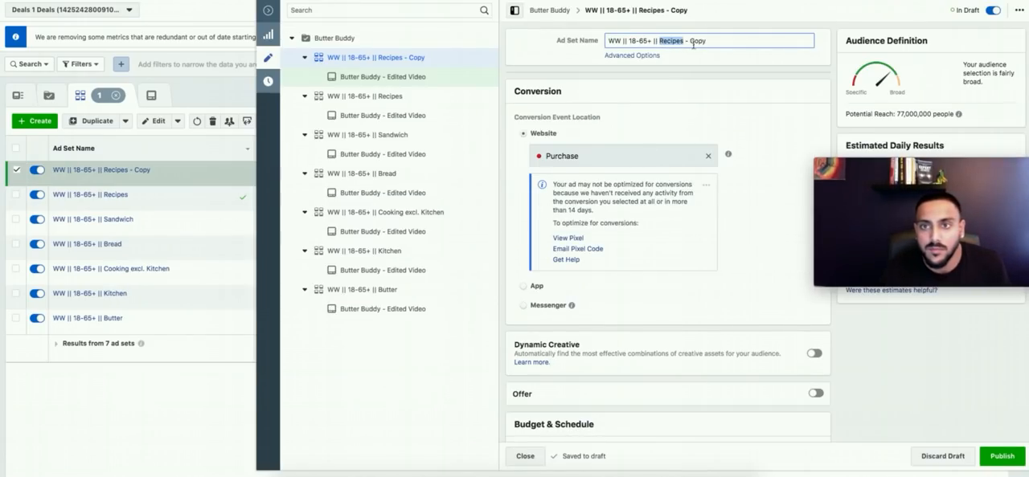
{"action": "key", "text": "BackSpace"}
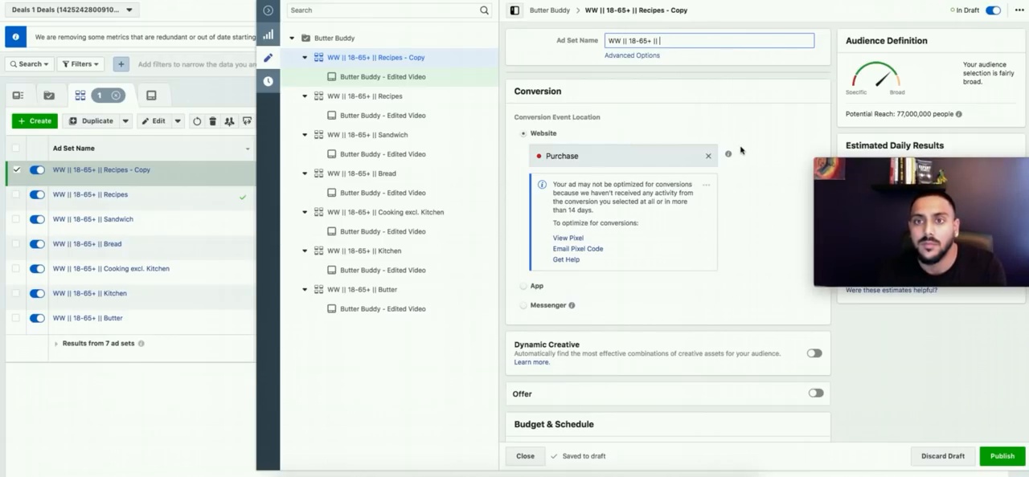
Step: Replace the interest Recipes with the suggested interest Baking in the first detailed targeting group
{"action": "scroll", "coordinate": [724, 153], "scroll_direction": "down", "scroll_amount": 10}
{"action": "scroll", "coordinate": [643, 169], "scroll_direction": "down", "scroll_amount": 2}
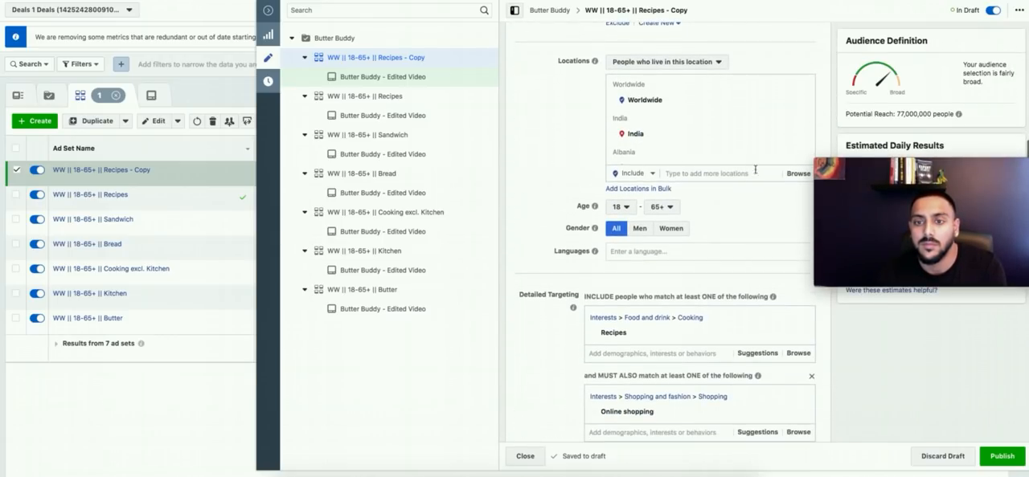
{"action": "scroll", "coordinate": [681, 225], "scroll_direction": "down", "scroll_amount": 2}
{"action": "left_click", "coordinate": [756, 245]}
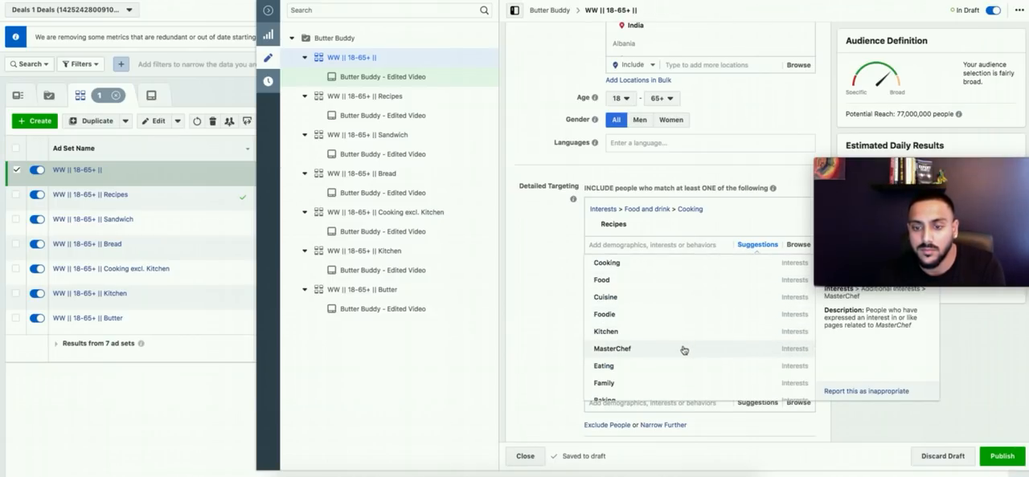
{"action": "scroll", "coordinate": [674, 368], "scroll_direction": "down", "scroll_amount": 2}
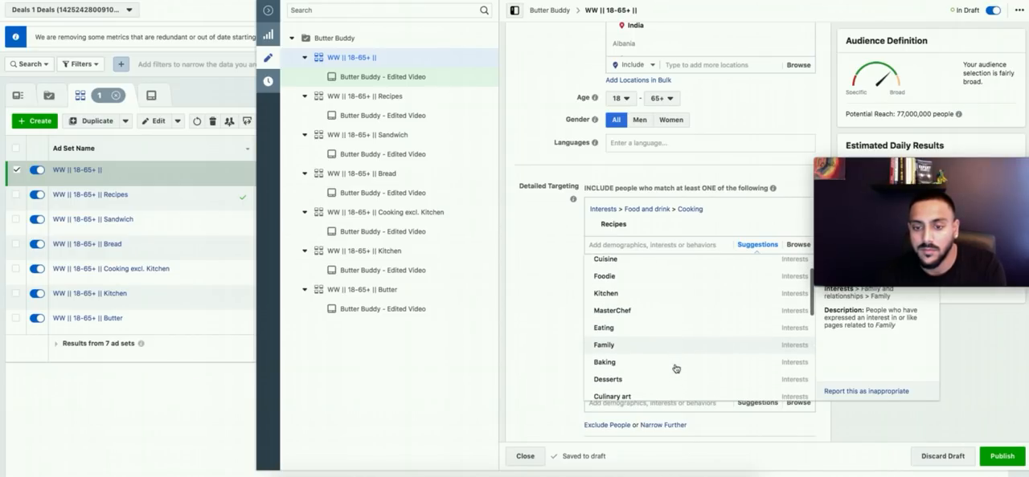
{"action": "left_click", "coordinate": [629, 366]}
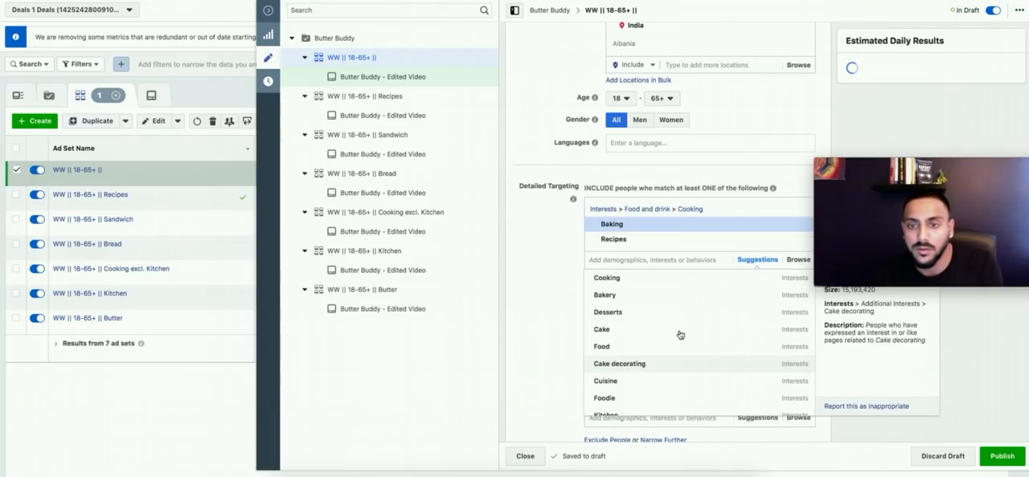
{"action": "left_click", "coordinate": [802, 243]}
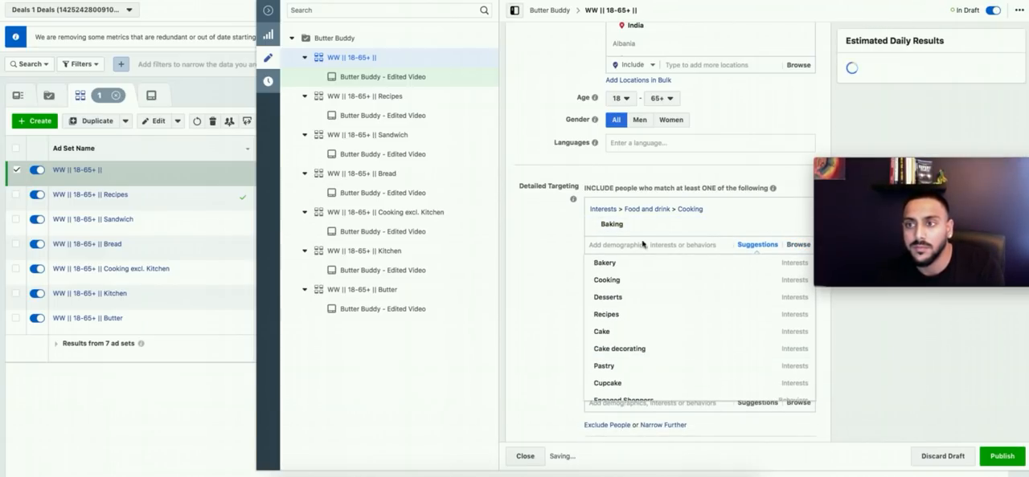
{"action": "left_click", "coordinate": [561, 269]}
Step: Complete the ad set name as "WW || 18-65+ || Baking" and publish the ad set
{"action": "scroll", "coordinate": [874, 383], "scroll_direction": "up", "scroll_amount": 2}
{"action": "scroll", "coordinate": [874, 384], "scroll_direction": "up", "scroll_amount": 8}
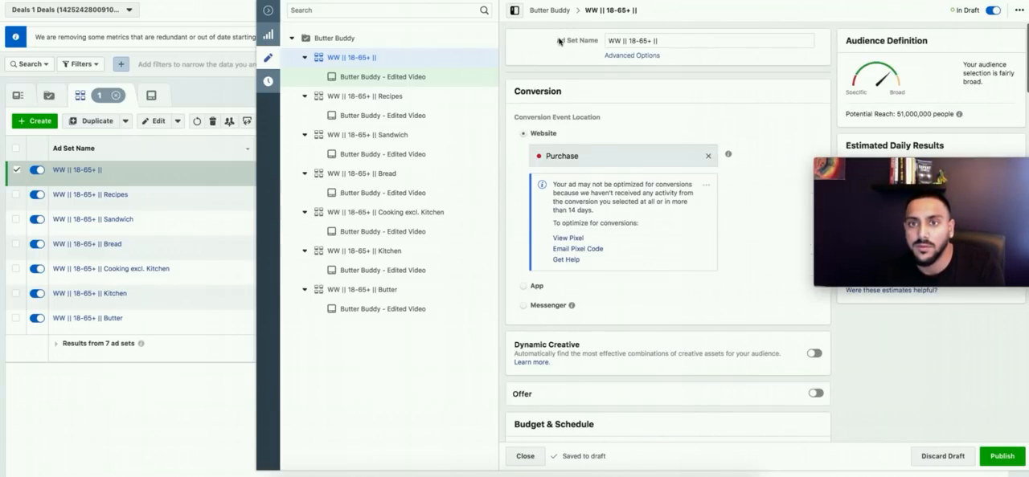
{"action": "left_click", "coordinate": [718, 38]}
{"action": "type", "text": "Baking"}
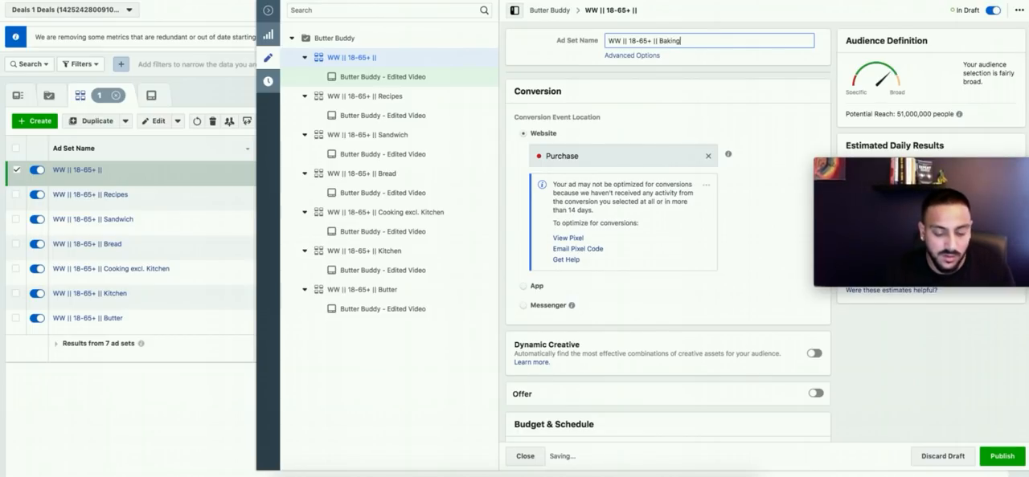
{"action": "left_click", "coordinate": [1002, 460]}
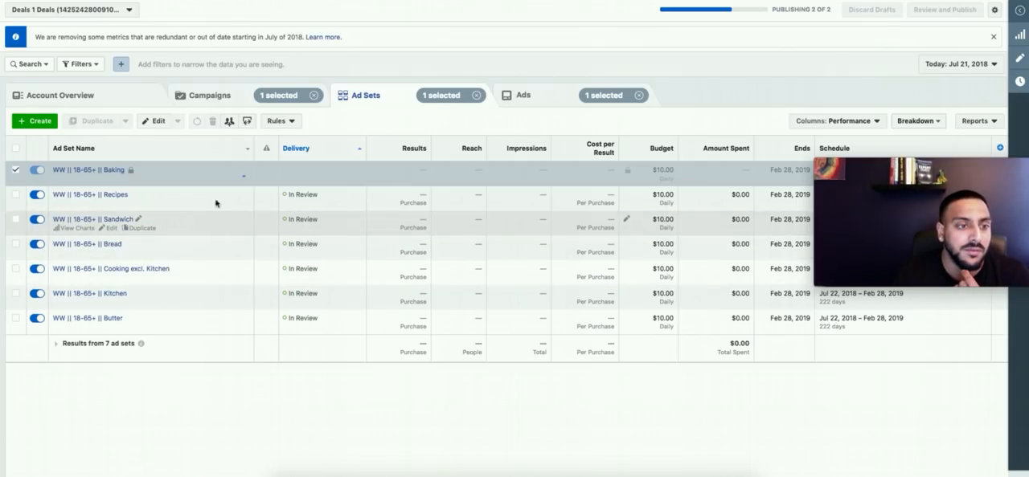
Step: Duplicate the "WW || 18-65+ || Butter" ad set and name the copy "WW || 18-65+ || Soccer Moms"
{"action": "left_click", "coordinate": [138, 328]}
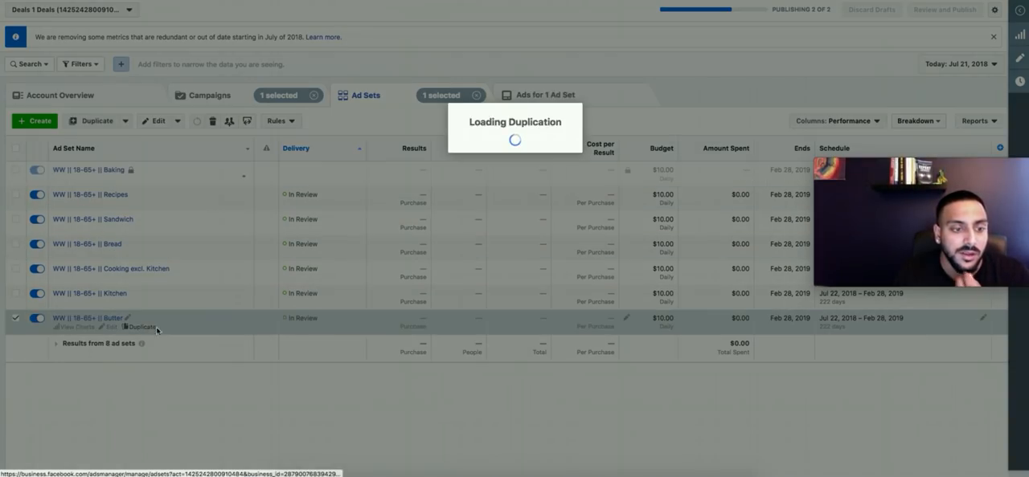
{"action": "left_click", "coordinate": [643, 294]}
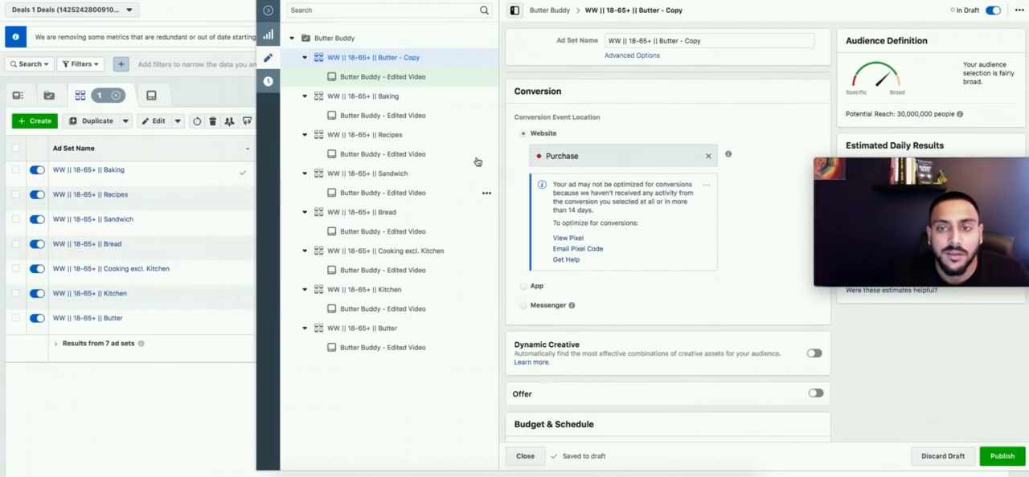
{"action": "double_click", "coordinate": [664, 42]}
{"action": "left_click", "coordinate": [687, 40]}
{"action": "key", "text": "BackSpace"}
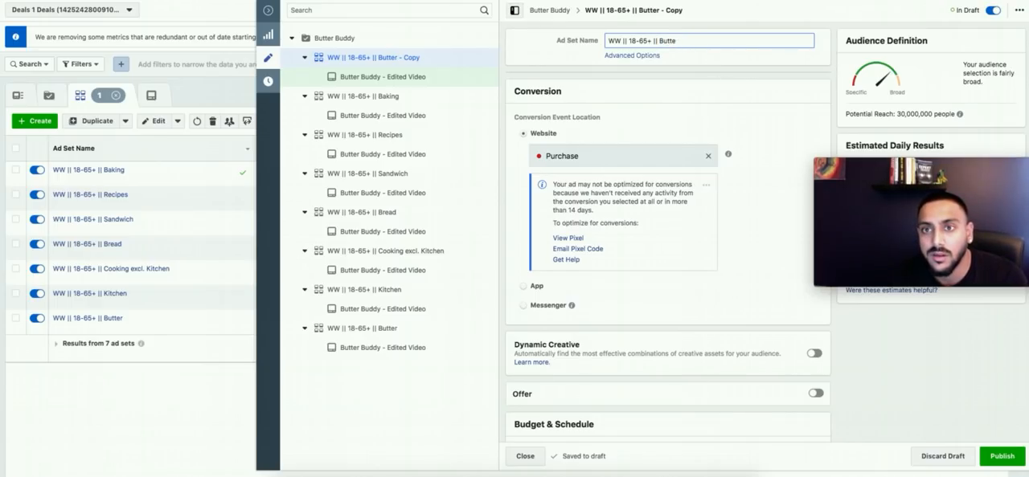
{"action": "type", "text": "Soccer Moms"}
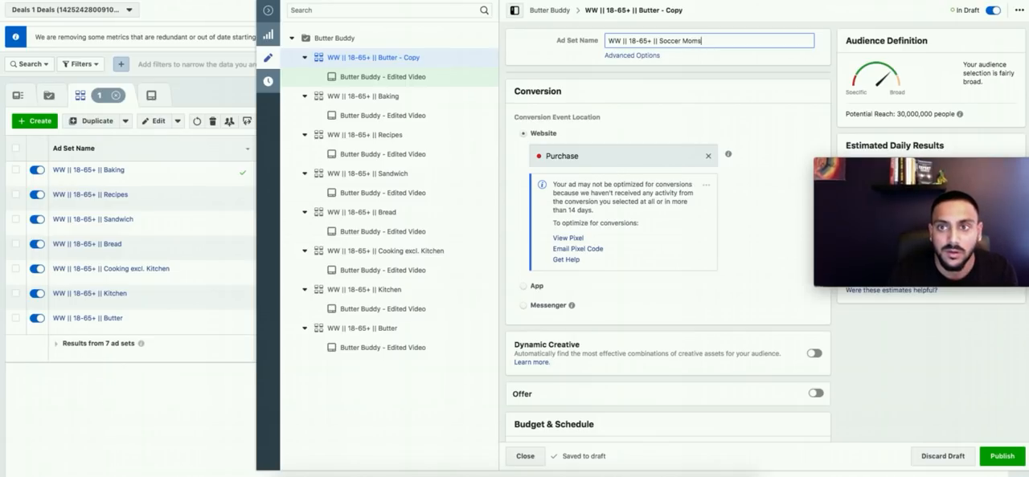
Step: Remove the interest Butter from the first detailed targeting group of the new ad set
{"action": "scroll", "coordinate": [770, 244], "scroll_direction": "down", "scroll_amount": 10}
{"action": "scroll", "coordinate": [770, 245], "scroll_direction": "down", "scroll_amount": 5}
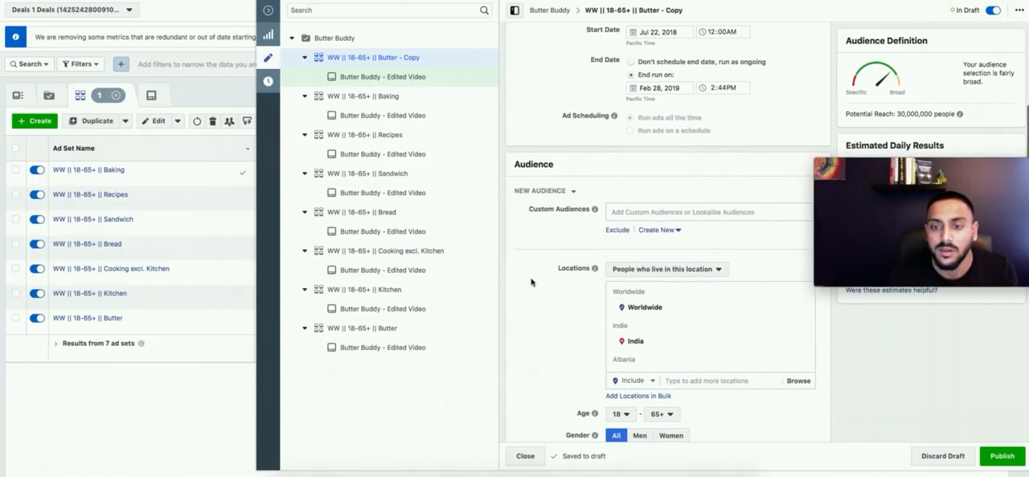
{"action": "left_click", "coordinate": [802, 296]}
Step: Try the Soccer moms demographic in the first detailed targeting group and remove it again
{"action": "left_click", "coordinate": [641, 275]}
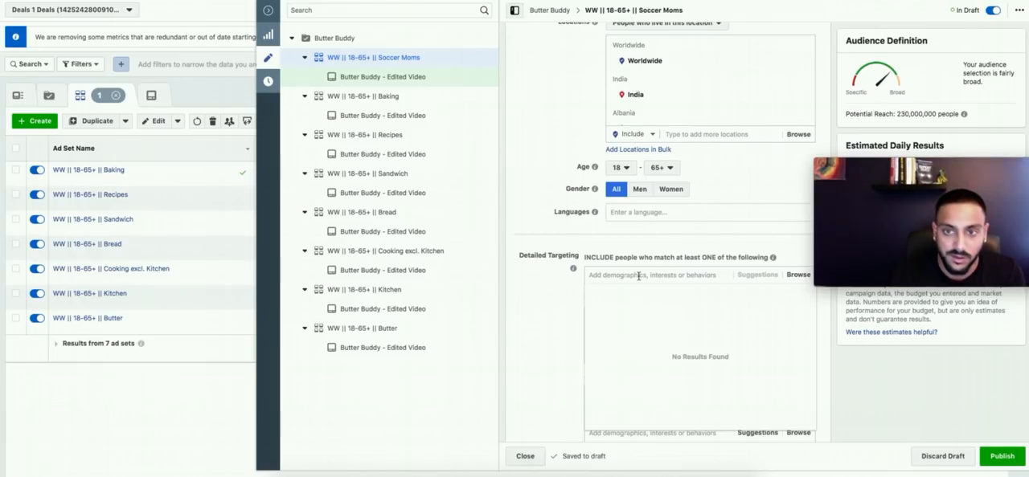
{"action": "type", "text": "Moms"}
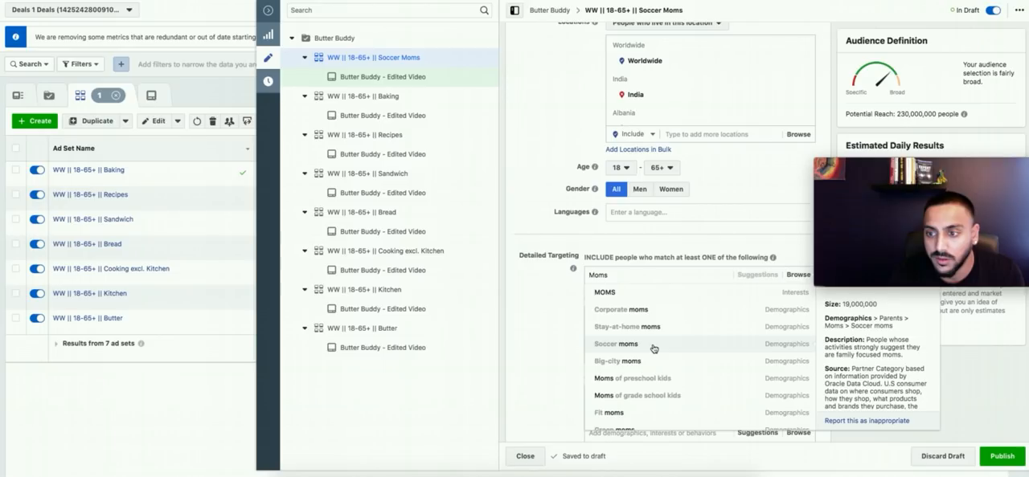
{"action": "left_click", "coordinate": [654, 345]}
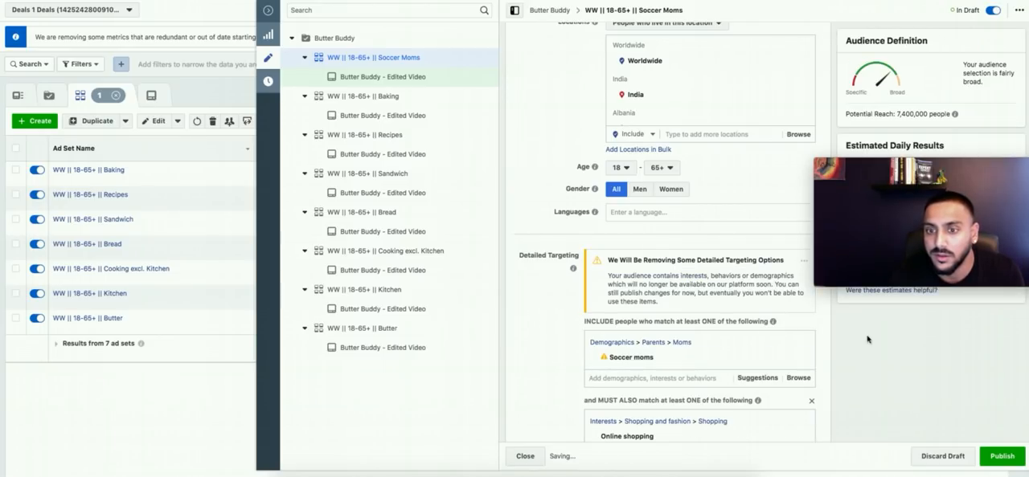
{"action": "left_click", "coordinate": [801, 346]}
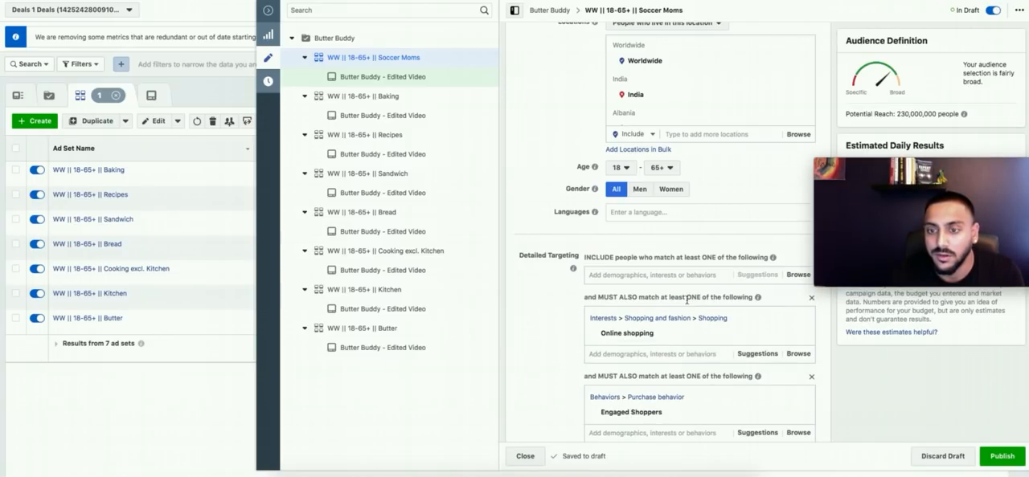
Step: Search the first detailed targeting group's options for "Mom" and look through the suggestions
{"action": "left_click", "coordinate": [658, 275]}
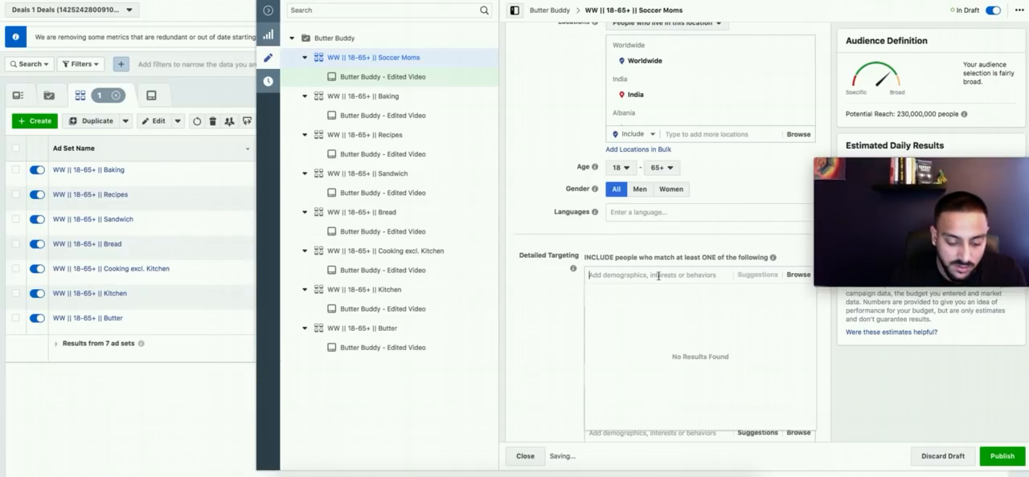
{"action": "type", "text": "Mom"}
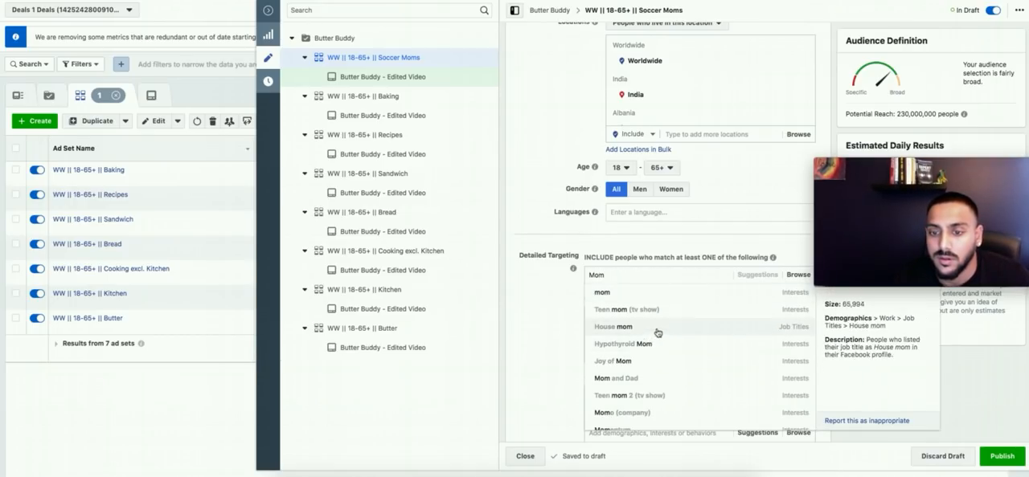
{"action": "scroll", "coordinate": [654, 387], "scroll_direction": "down", "scroll_amount": 3}
{"action": "scroll", "coordinate": [654, 387], "scroll_direction": "up", "scroll_amount": 1}
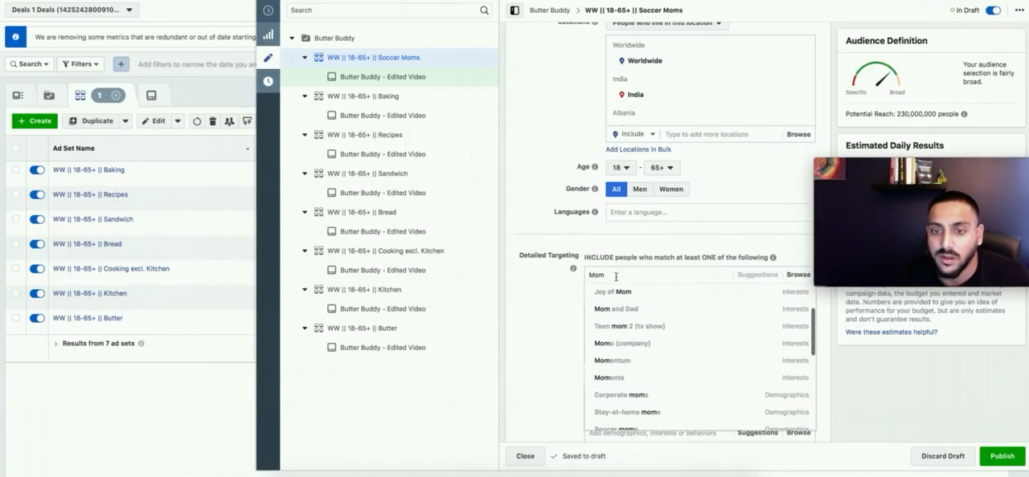
Step: Add the interest Coffee to the first detailed targeting group
{"action": "double_click", "coordinate": [601, 275]}
{"action": "type", "text": "Coffee"}
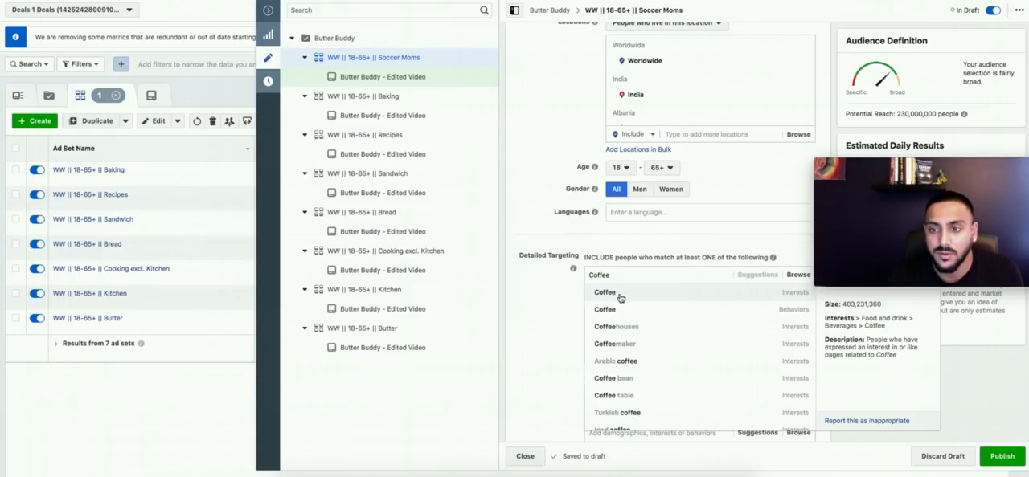
{"action": "left_click", "coordinate": [618, 294]}
{"action": "left_click", "coordinate": [548, 296]}
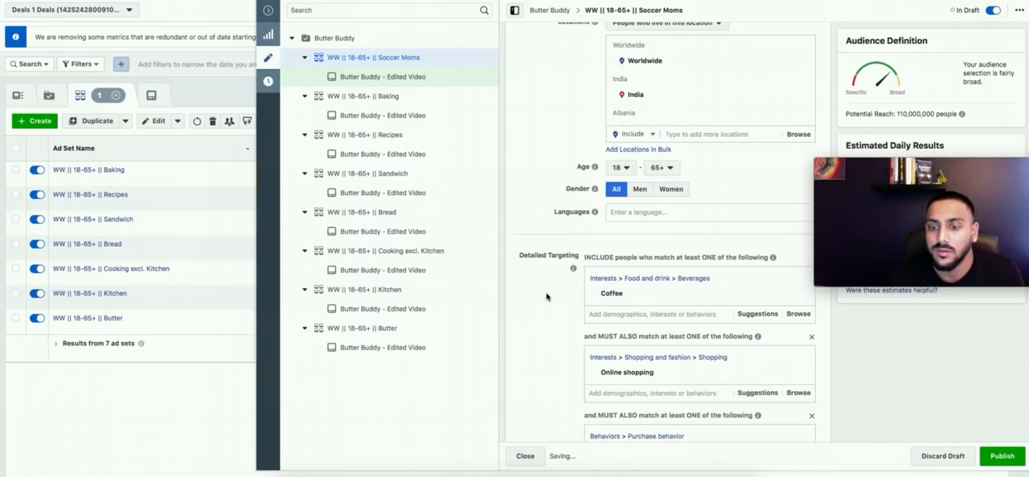
Step: Narrow the audience further with an additional must-also-match group containing the interest Butter
{"action": "scroll", "coordinate": [583, 350], "scroll_direction": "down", "scroll_amount": 2}
{"action": "scroll", "coordinate": [580, 294], "scroll_direction": "up", "scroll_amount": 15}
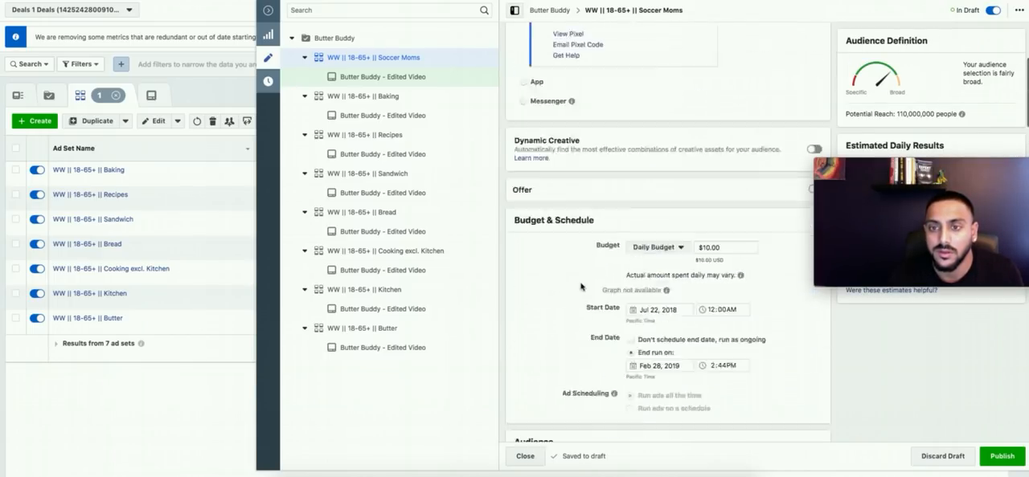
{"action": "scroll", "coordinate": [588, 286], "scroll_direction": "down", "scroll_amount": 15}
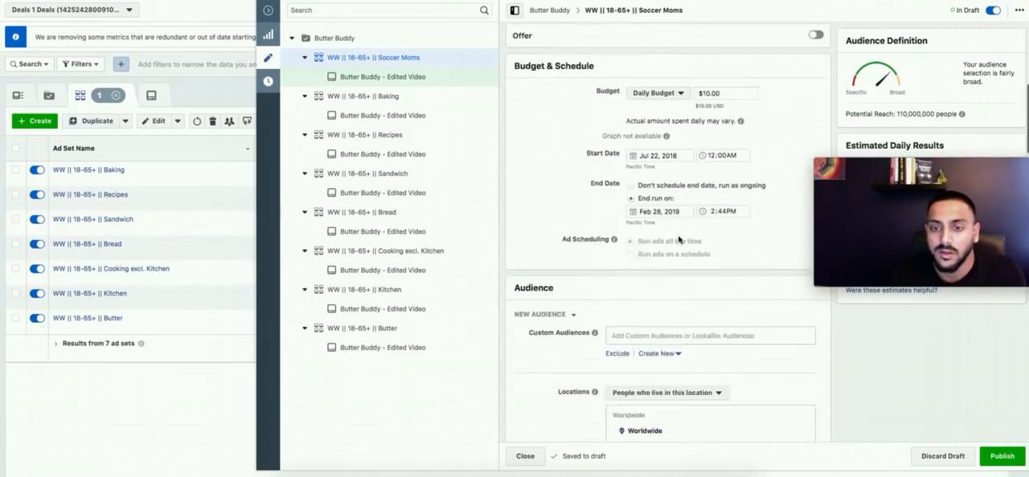
{"action": "scroll", "coordinate": [588, 287], "scroll_direction": "down", "scroll_amount": 3}
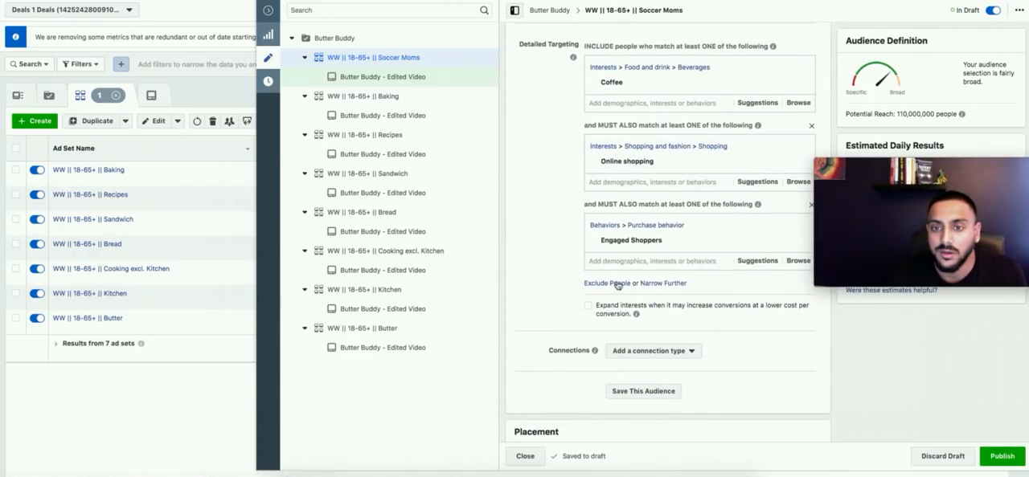
{"action": "left_click", "coordinate": [676, 285]}
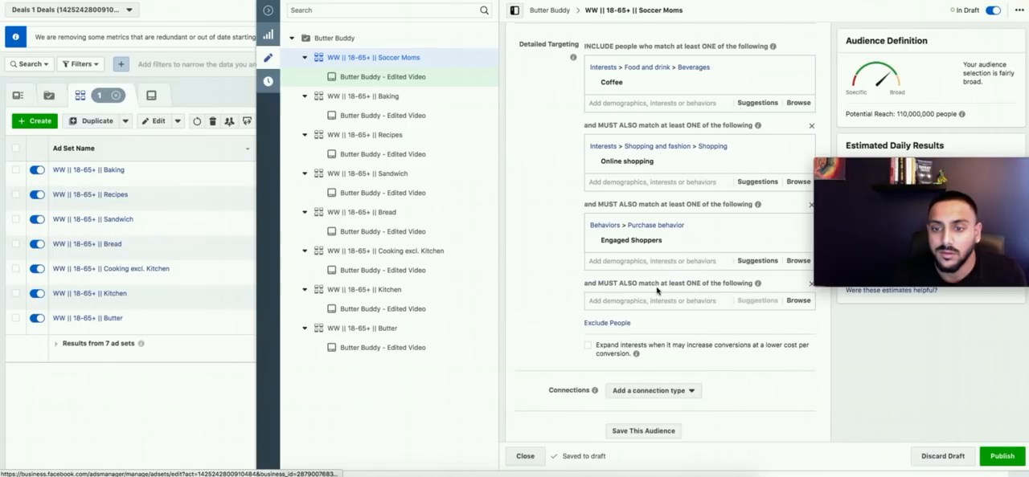
{"action": "type", "text": "butte"}
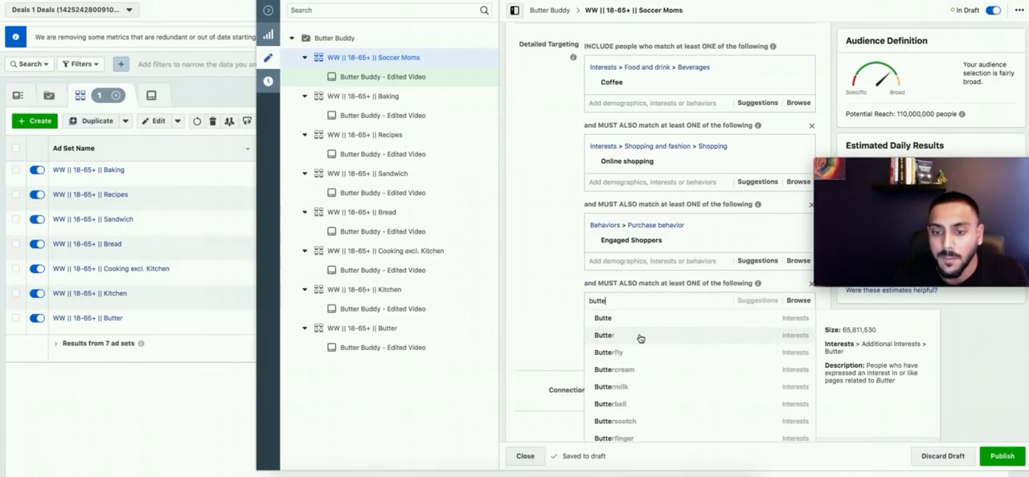
{"action": "left_click", "coordinate": [640, 339]}
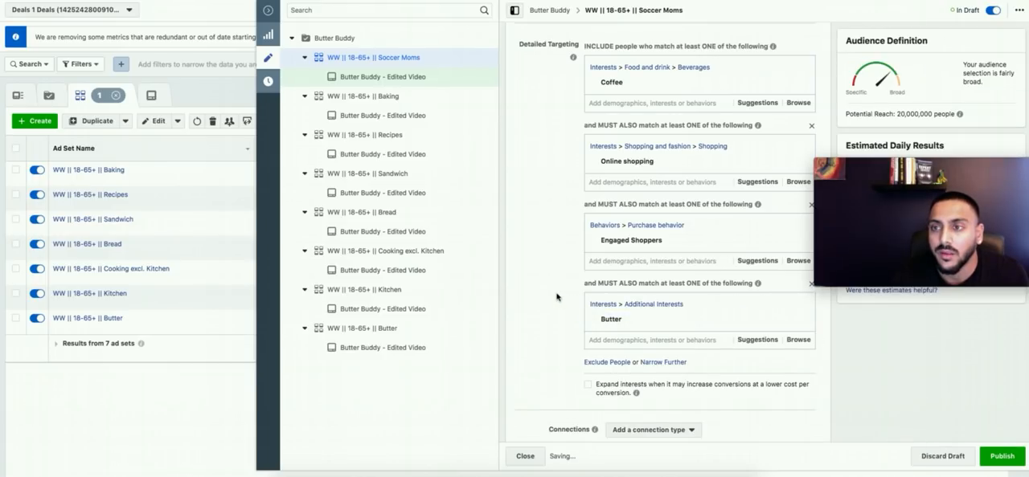
Step: Replace Soccer Moms in the ad set name with the Coffee interest, keeping the "WW || 18-65+ ||" prefix, and publish the ad set
{"action": "scroll", "coordinate": [557, 294], "scroll_direction": "up", "scroll_amount": 10}
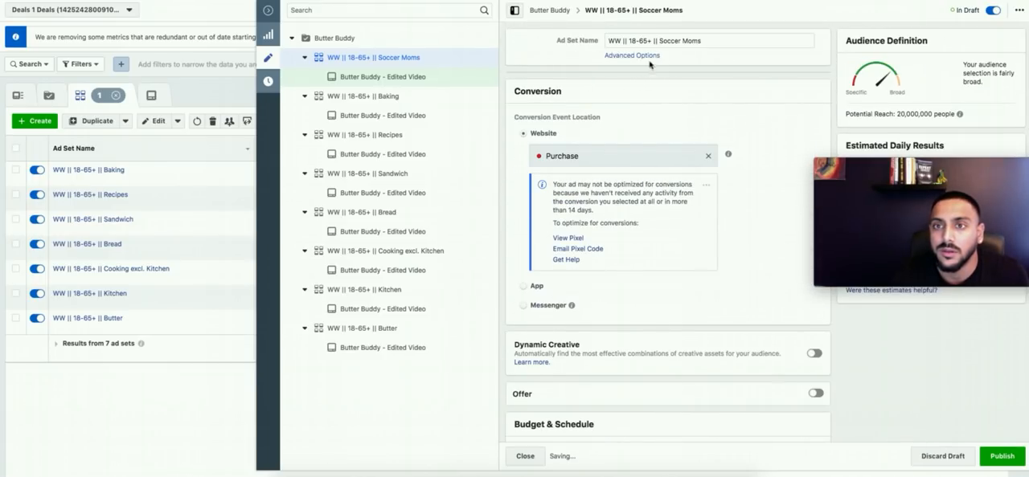
{"action": "left_click_drag", "start_coordinate": [659, 40], "coordinate": [805, 52]}
{"action": "type", "text": "Coffee"}
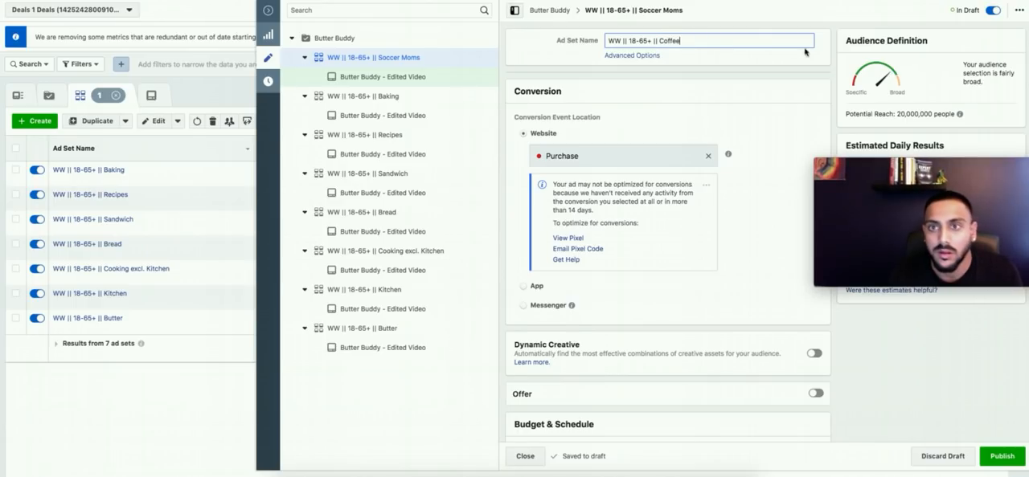
{"action": "left_click", "coordinate": [900, 414]}
{"action": "left_click", "coordinate": [1004, 459]}
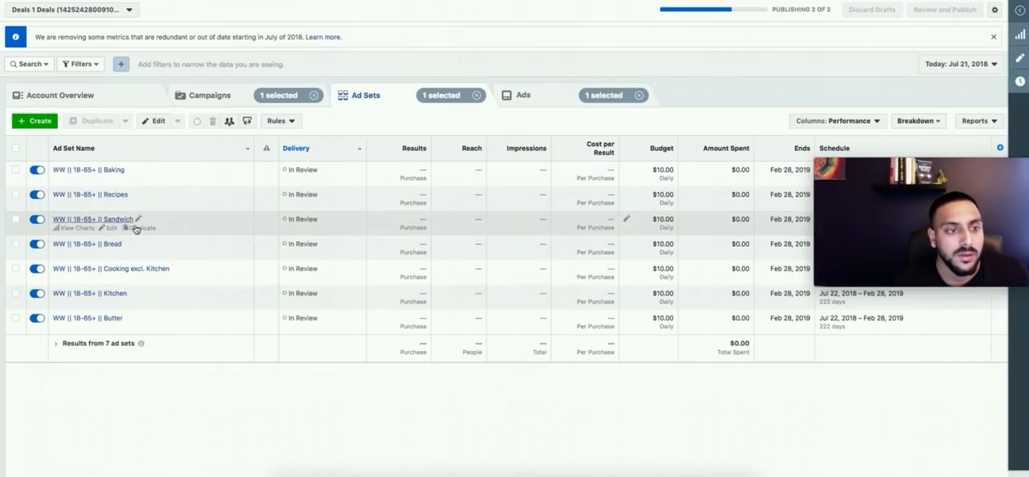
Step: Duplicate the Kitchen ad set once into the original campaign and rename the copy "WW || 18-65+ || Breakfast"
{"action": "left_click", "coordinate": [139, 303]}
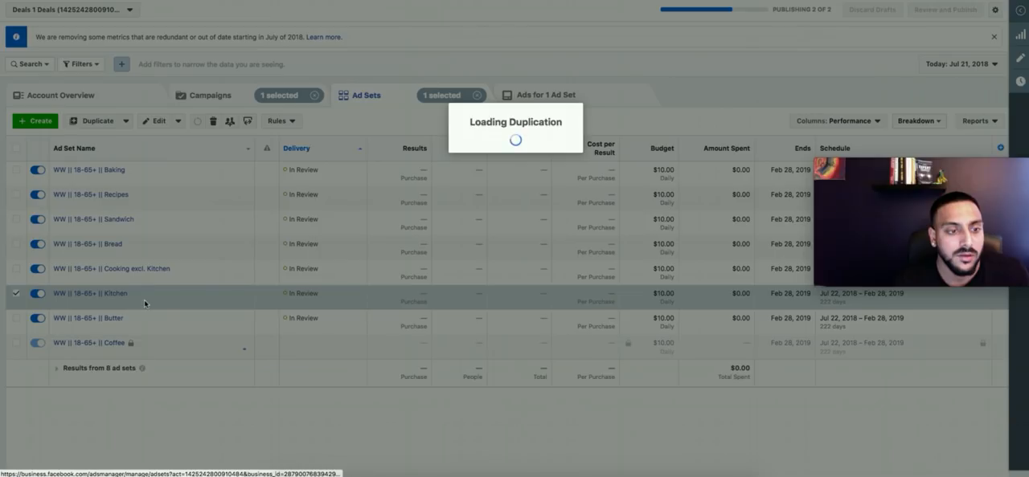
{"action": "left_click", "coordinate": [647, 294]}
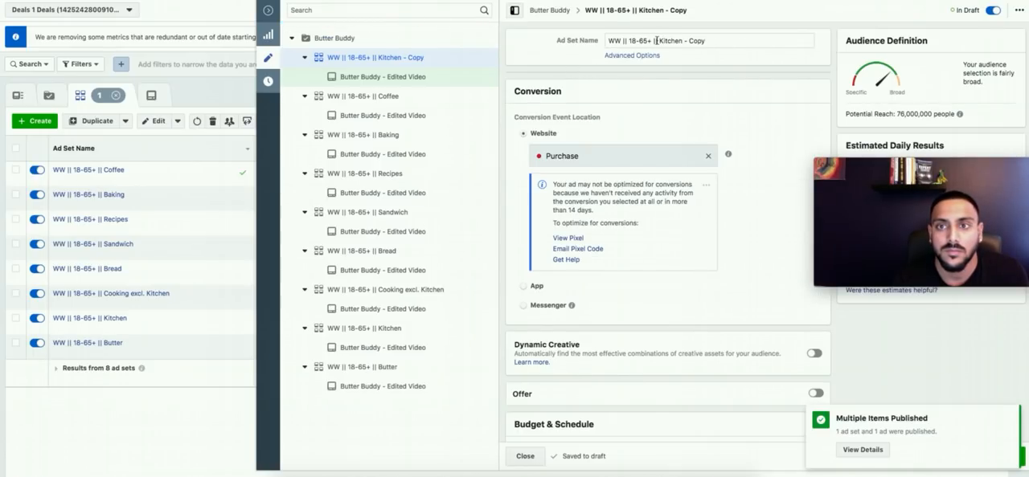
{"action": "left_click_drag", "start_coordinate": [655, 40], "coordinate": [736, 40]}
{"action": "type", "text": "Breakfast"}
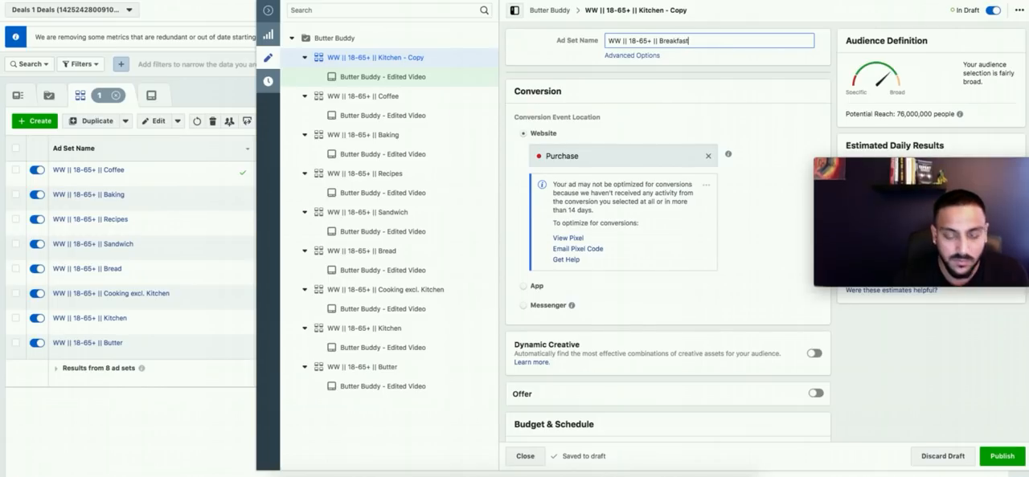
Step: Replace the Kitchen interest with Breakfast in the first detailed targeting group, then publish and close the ad set
{"action": "scroll", "coordinate": [787, 85], "scroll_direction": "down", "scroll_amount": 10}
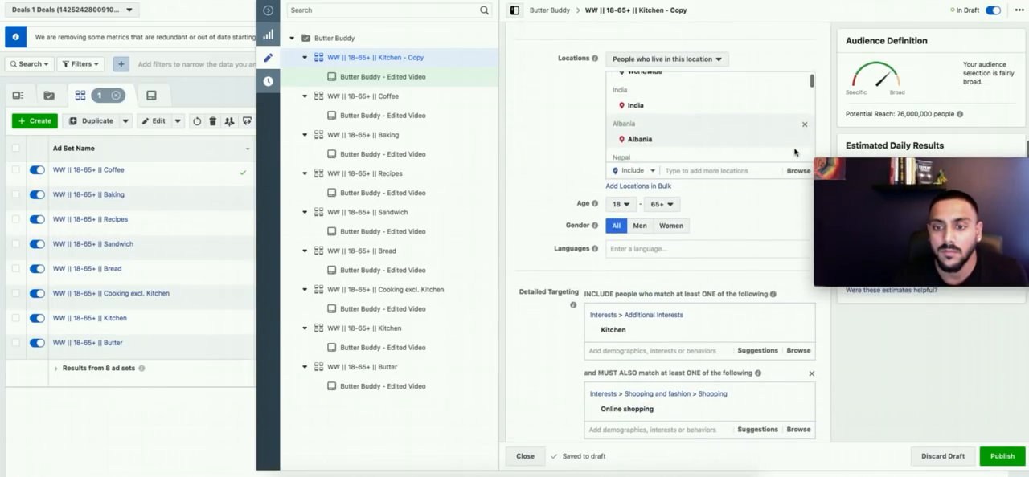
{"action": "scroll", "coordinate": [579, 206], "scroll_direction": "down", "scroll_amount": 2}
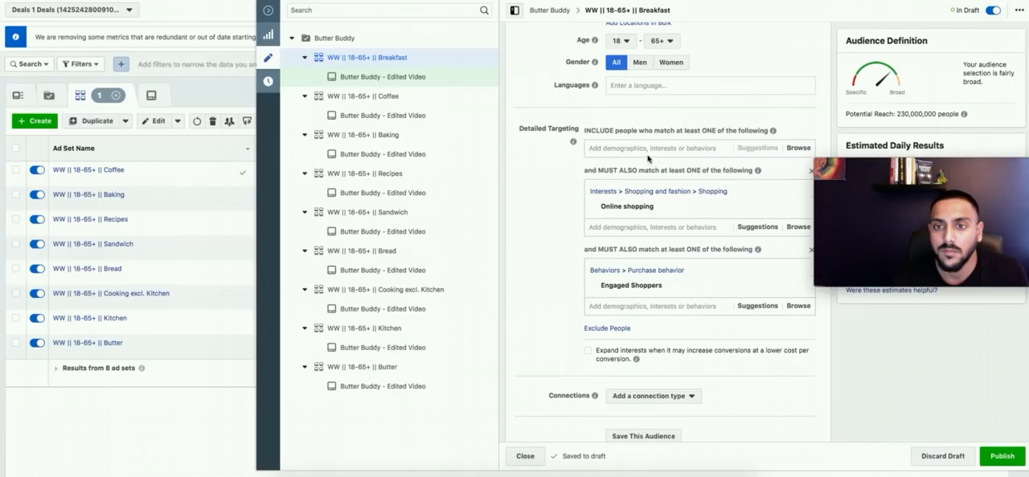
{"action": "left_click", "coordinate": [648, 150]}
{"action": "type", "text": "B"}
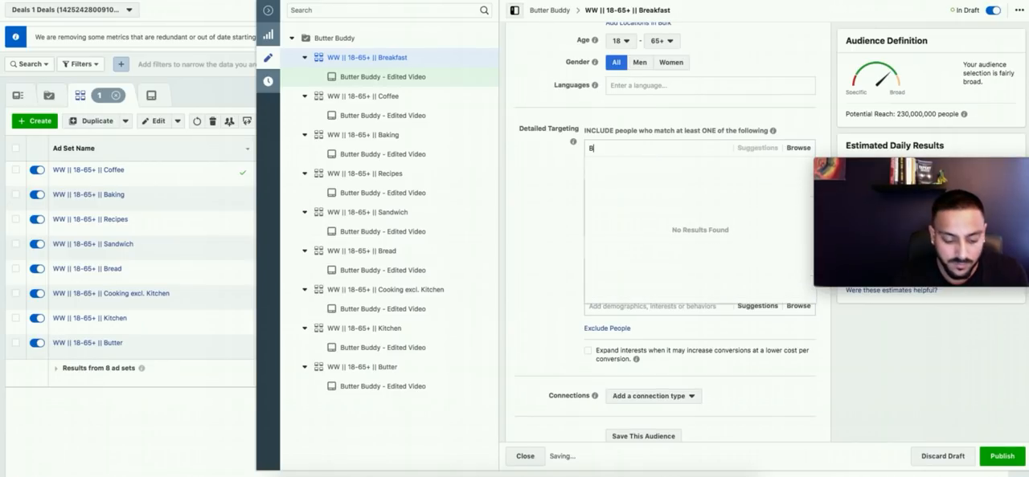
{"action": "type", "text": "reakfast"}
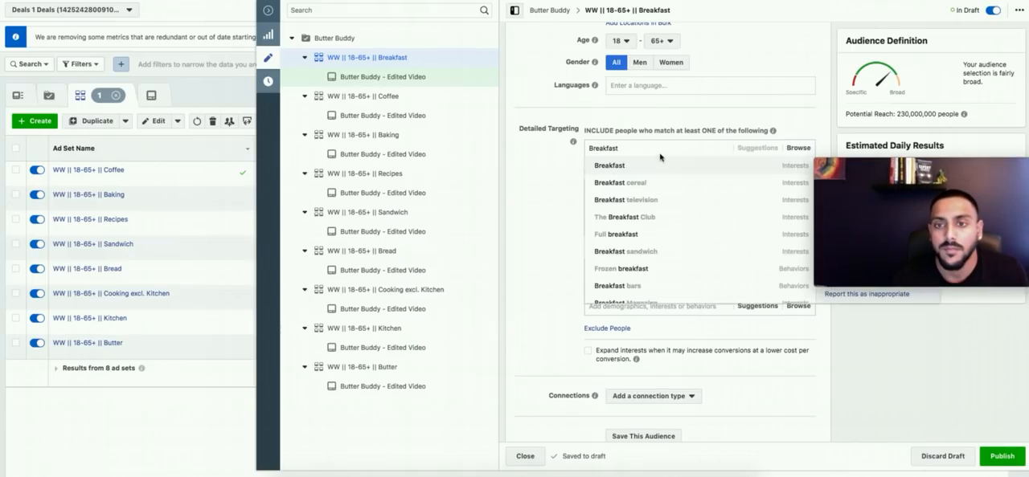
{"action": "key", "text": "Return"}
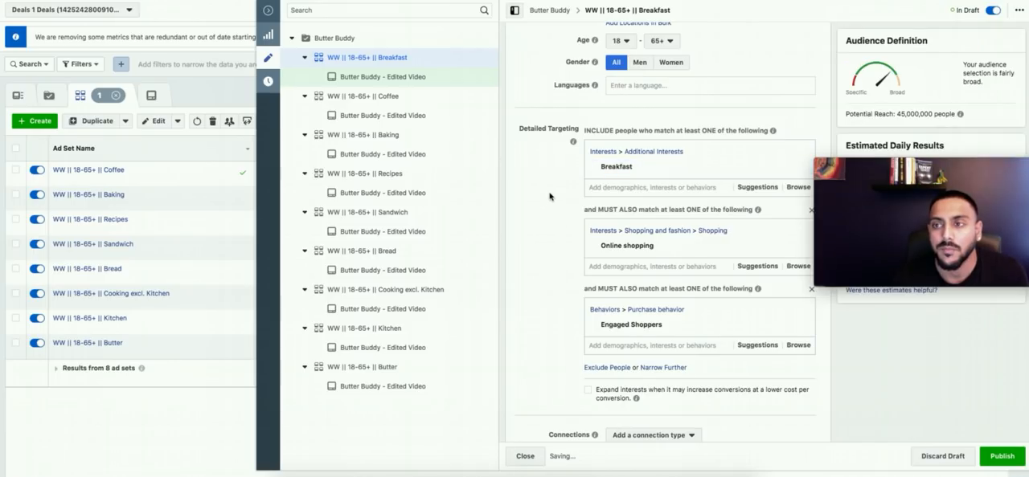
{"action": "scroll", "coordinate": [549, 198], "scroll_direction": "down", "scroll_amount": 4}
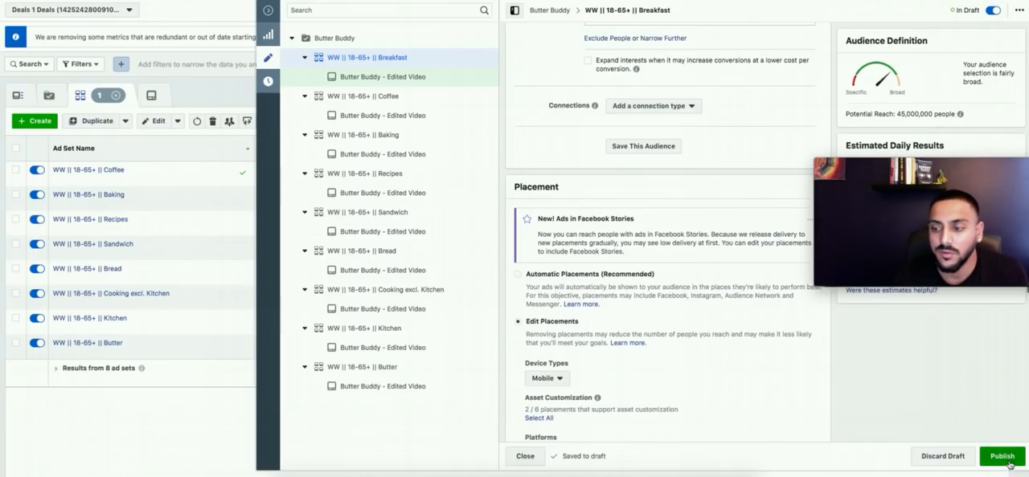
{"action": "left_click", "coordinate": [525, 455]}
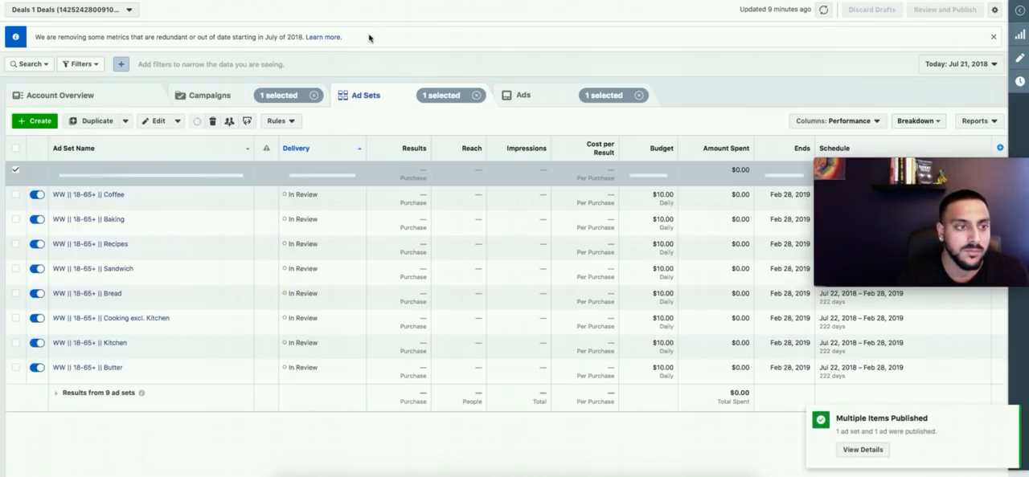
Step: Duplicate the Breakfast ad set once into the original campaign
{"action": "left_click", "coordinate": [143, 179]}
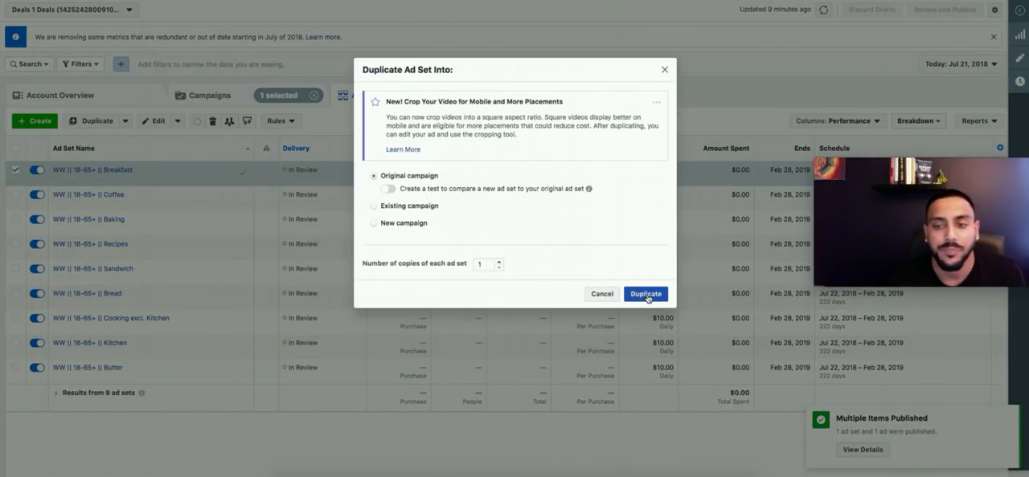
{"action": "left_click", "coordinate": [647, 294]}
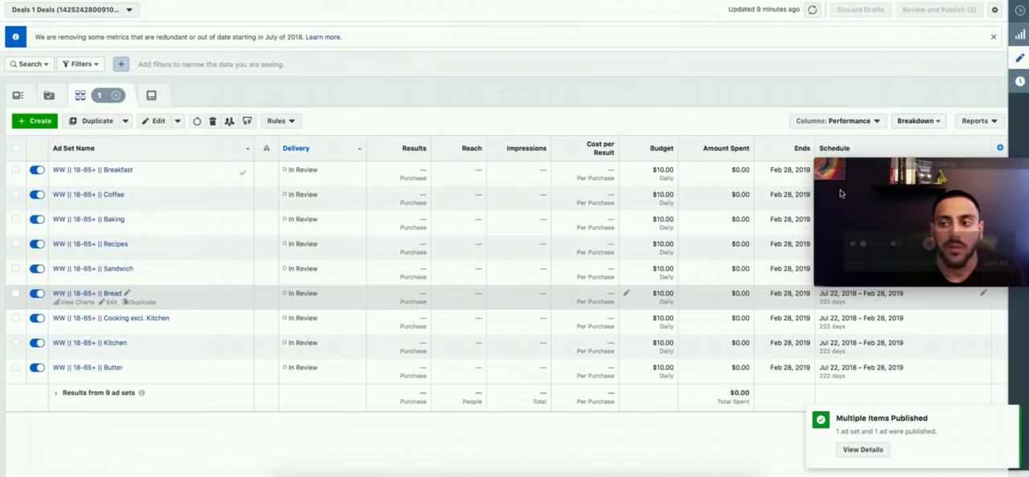
{"action": "left_click_drag", "start_coordinate": [849, 18], "coordinate": [881, 297]}
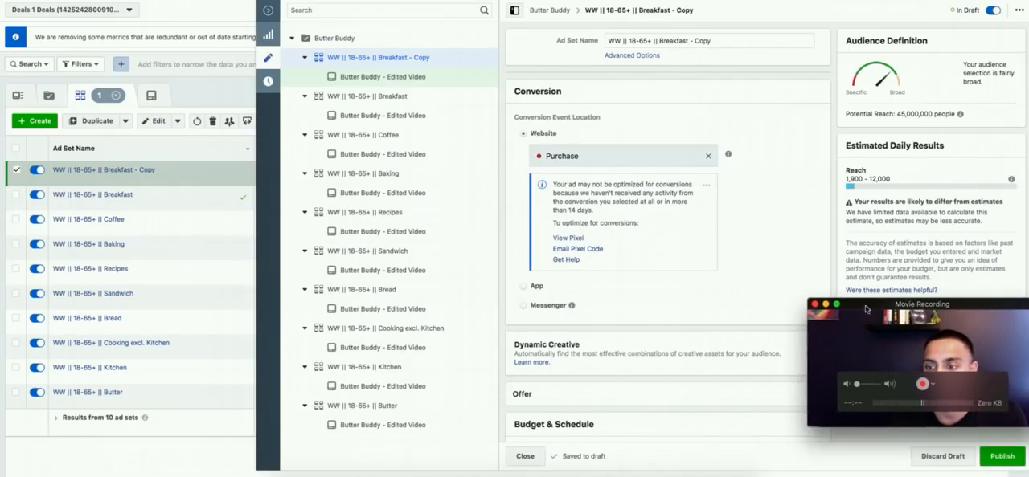
Step: Swap Breakfast for the suggested interest Brunch in the copy's first detailed targeting group
{"action": "scroll", "coordinate": [727, 258], "scroll_direction": "down", "scroll_amount": 3}
{"action": "scroll", "coordinate": [728, 258], "scroll_direction": "down", "scroll_amount": 10}
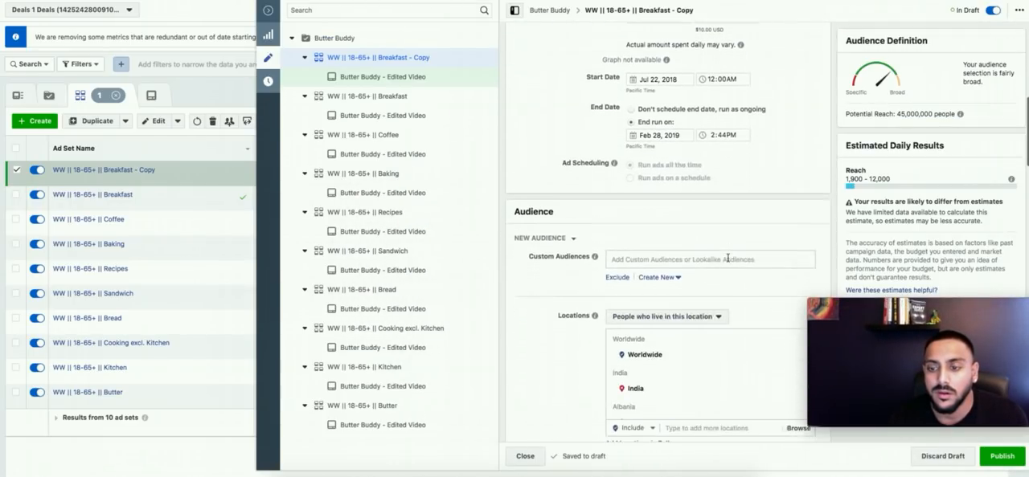
{"action": "left_click", "coordinate": [751, 163]}
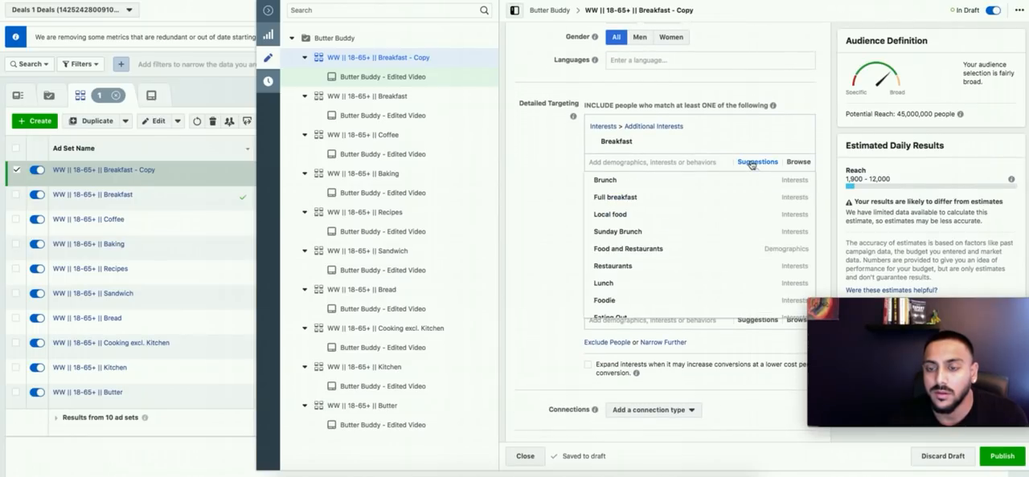
{"action": "mouse_move", "coordinate": [673, 178]}
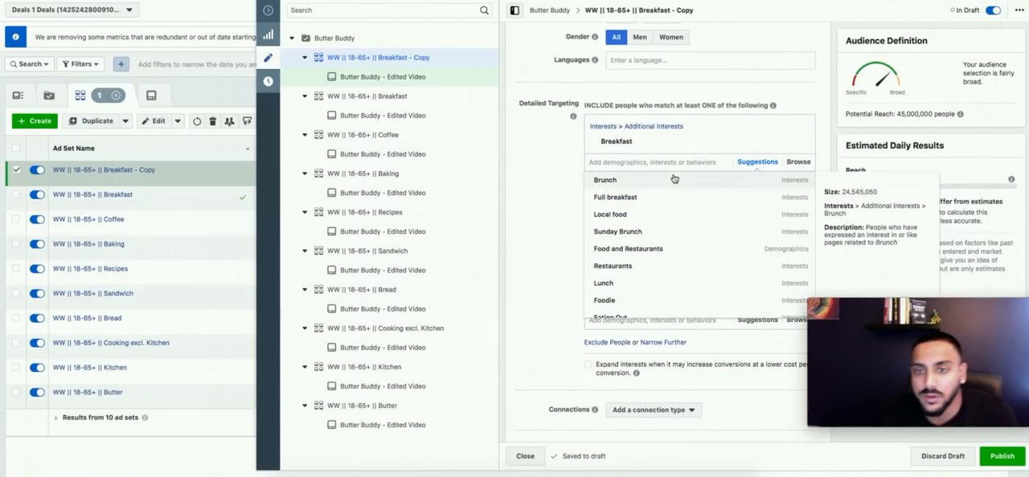
{"action": "left_click", "coordinate": [748, 178]}
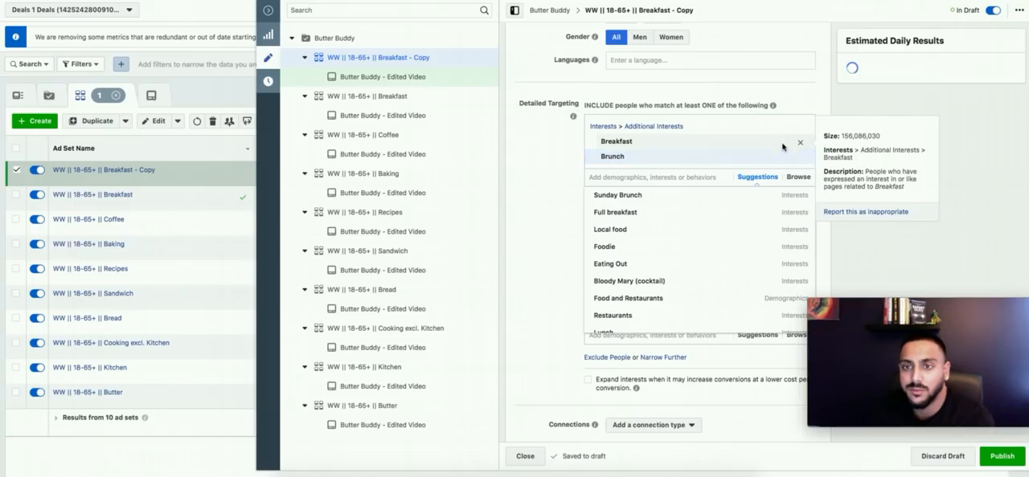
{"action": "left_click", "coordinate": [800, 143]}
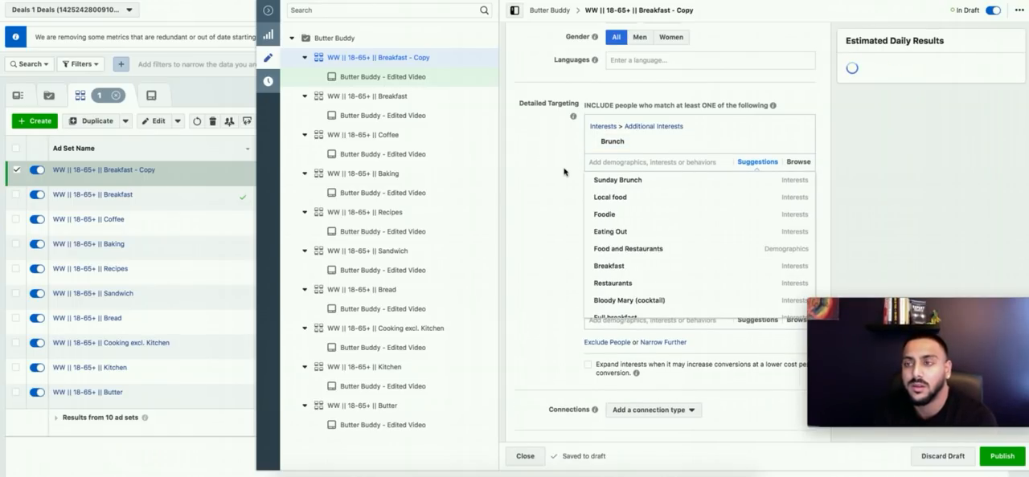
Step: Remove Engaged Shoppers and Online shopping from the two must-also-match groups to widen the audience
{"action": "scroll", "coordinate": [565, 170], "scroll_direction": "down", "scroll_amount": 1}
{"action": "left_click", "coordinate": [564, 172]}
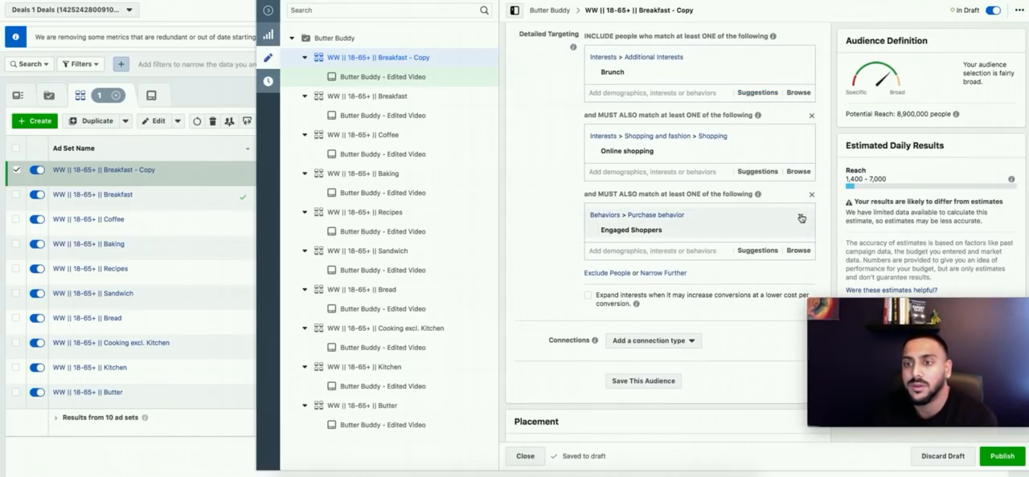
{"action": "left_click", "coordinate": [799, 217]}
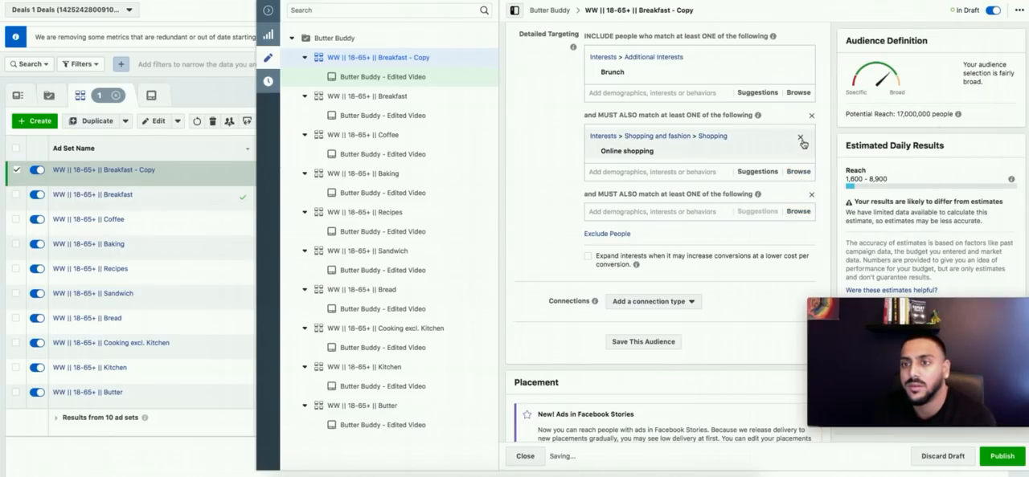
{"action": "left_click", "coordinate": [801, 140]}
Step: Rename the Breakfast copy "WW || 18-65+ || Brunch", then publish and close it
{"action": "scroll", "coordinate": [716, 60], "scroll_direction": "up", "scroll_amount": 10}
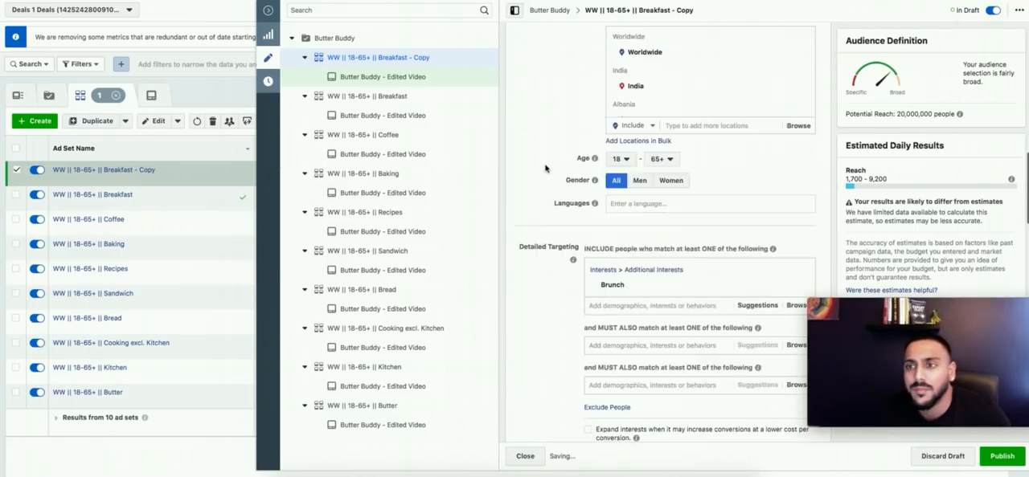
{"action": "scroll", "coordinate": [716, 60], "scroll_direction": "up", "scroll_amount": 2}
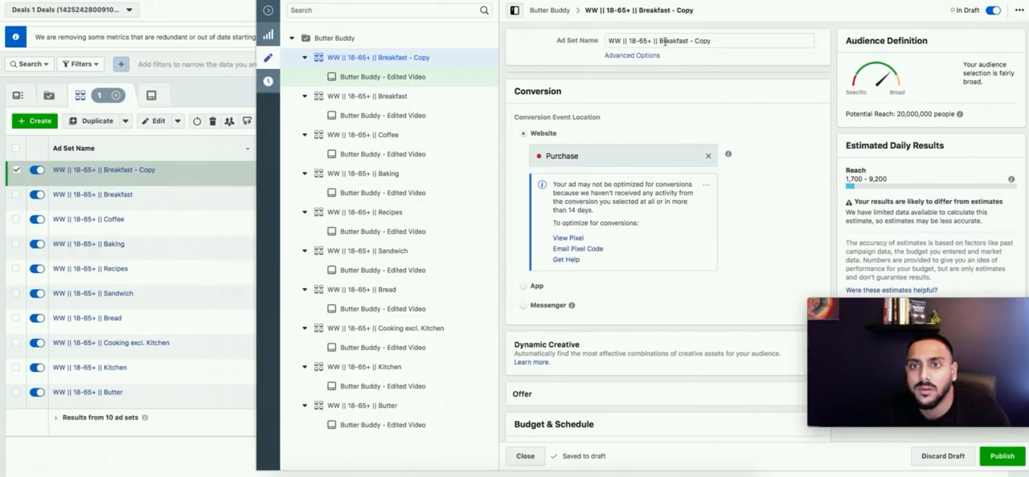
{"action": "left_click_drag", "start_coordinate": [664, 40], "coordinate": [737, 39]}
{"action": "type", "text": "unch"}
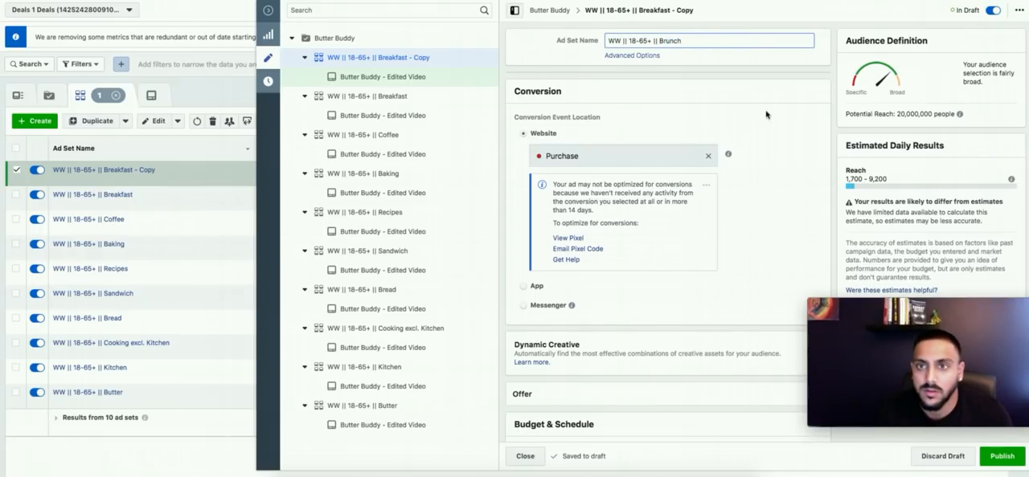
{"action": "left_click", "coordinate": [778, 154]}
{"action": "left_click", "coordinate": [994, 459]}
{"action": "left_click", "coordinate": [525, 457]}
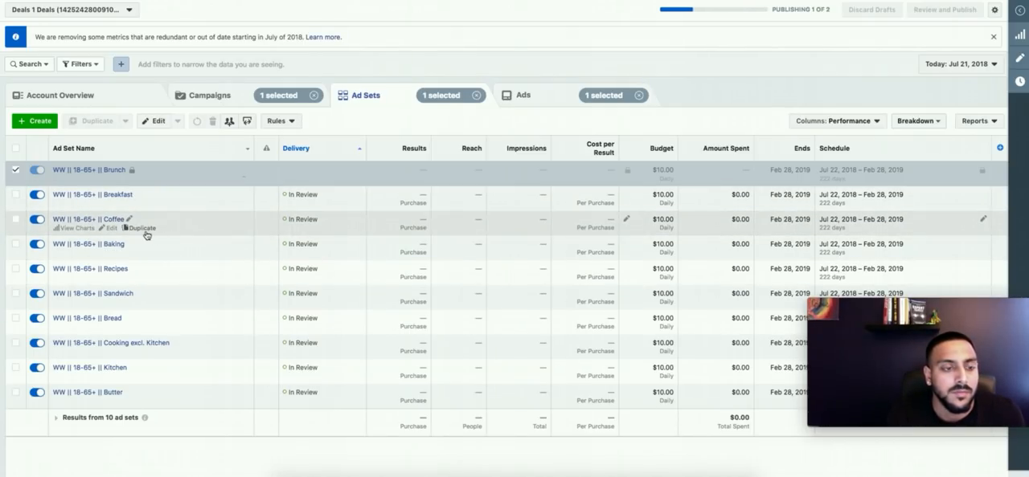
Step: Duplicate the Coffee ad set once into the original campaign
{"action": "left_click", "coordinate": [143, 229]}
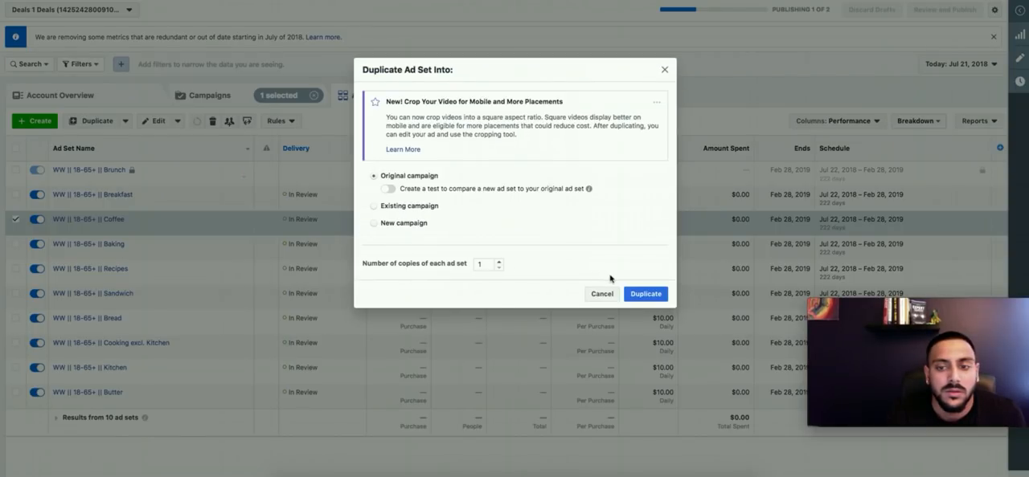
{"action": "left_click", "coordinate": [646, 294]}
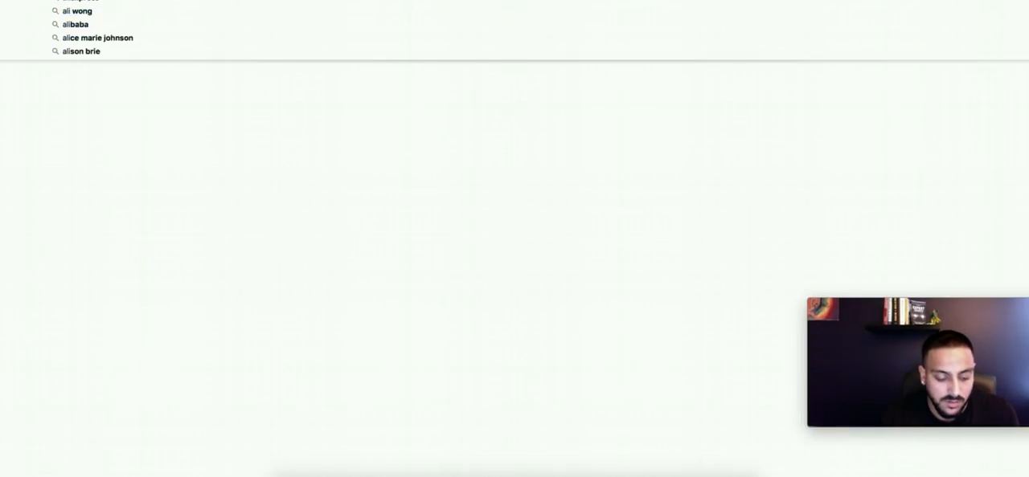
Step: Switch to a new browser tab, look up AliExpress on Google and open its product listing for "butter shredder"
{"action": "type", "text": "express"}
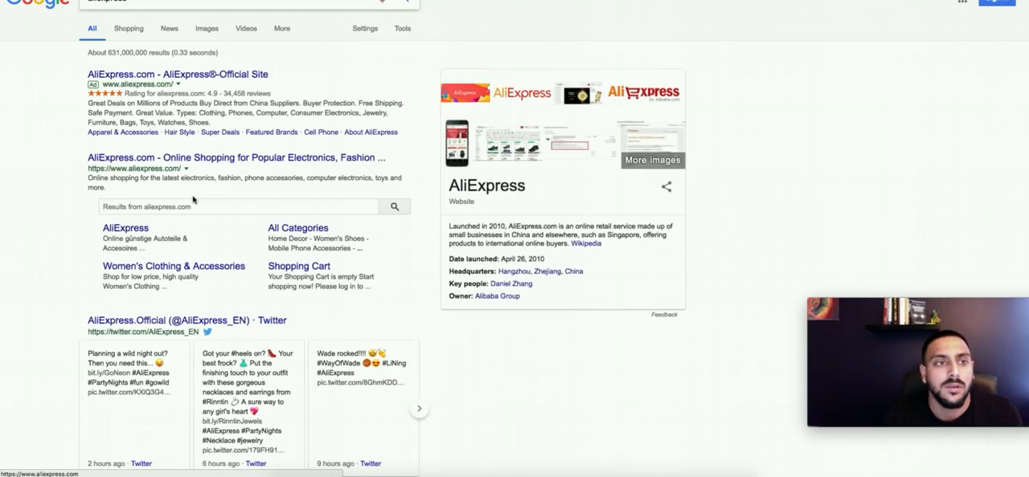
{"action": "left_click", "coordinate": [193, 203]}
{"action": "type", "text": "by"}
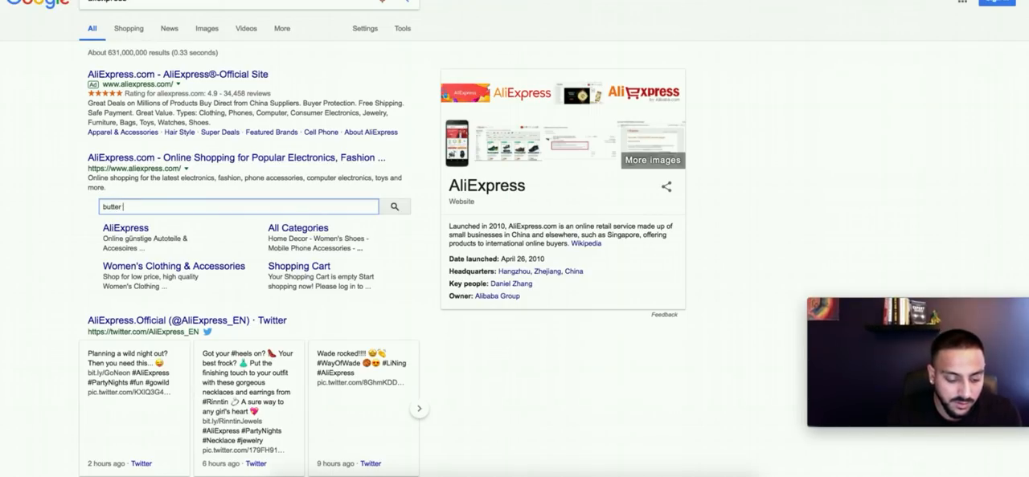
{"action": "key", "text": "Return"}
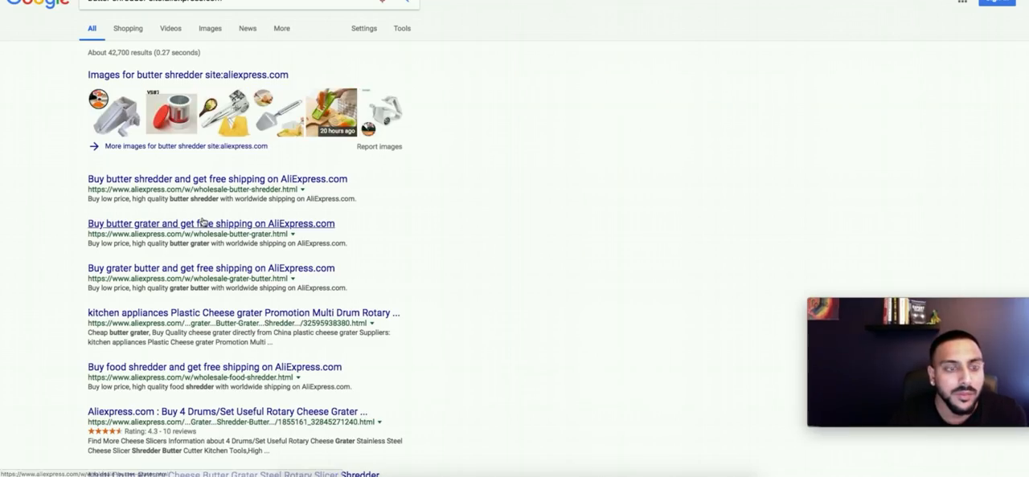
{"action": "left_click", "coordinate": [193, 181]}
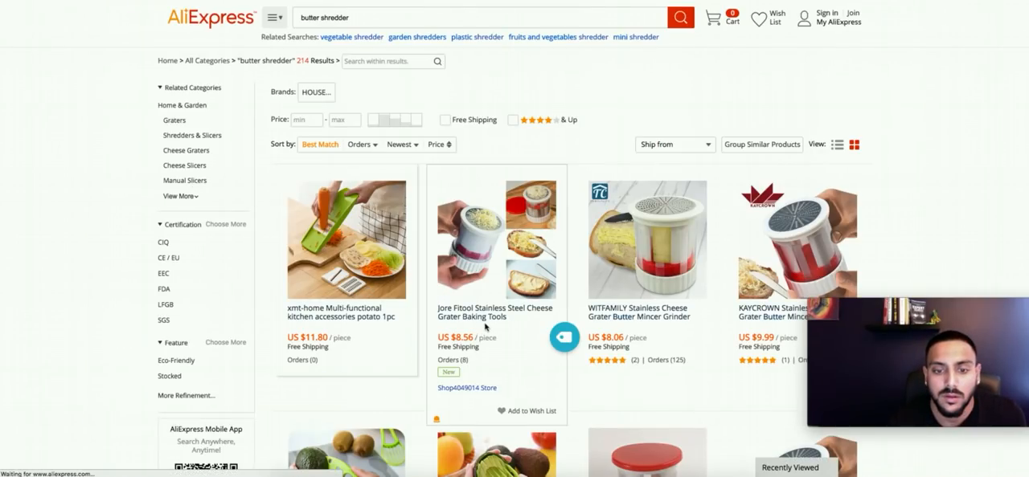
Step: Sort the butter shredder products by orders, open the WITFAMILY Stainless Cheese Grater Butter Mincer Grinder page and dismiss its coupon popup
{"action": "left_click", "coordinate": [356, 144]}
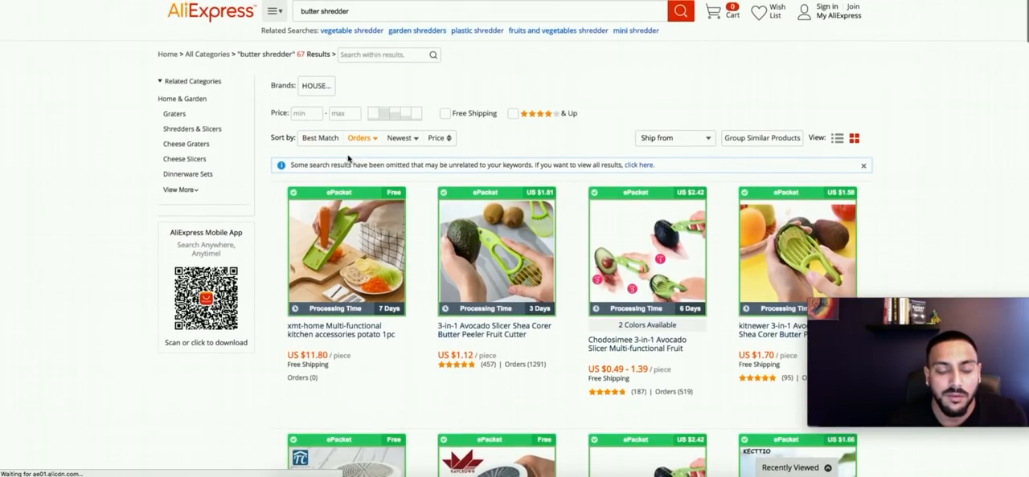
{"action": "scroll", "coordinate": [520, 336], "scroll_direction": "down", "scroll_amount": 3}
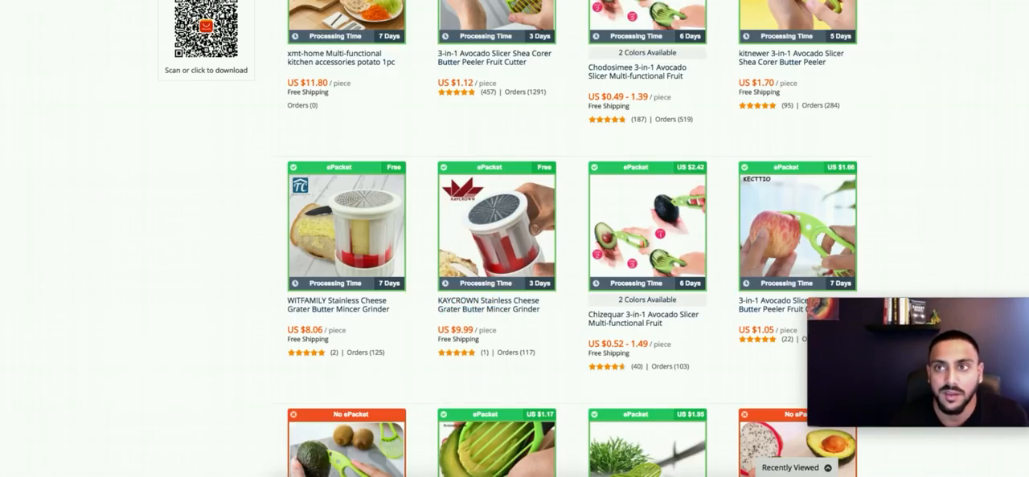
{"action": "left_click", "coordinate": [594, 1]}
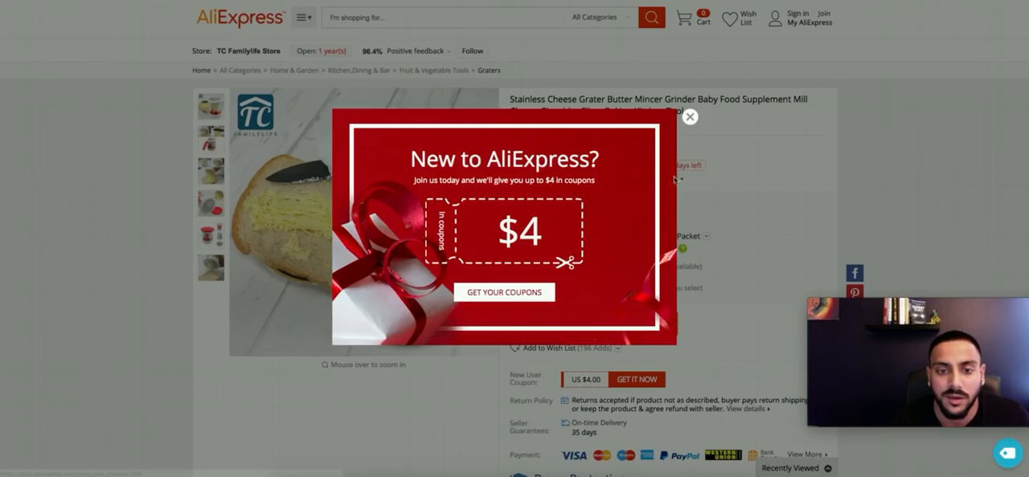
{"action": "left_click", "coordinate": [690, 121]}
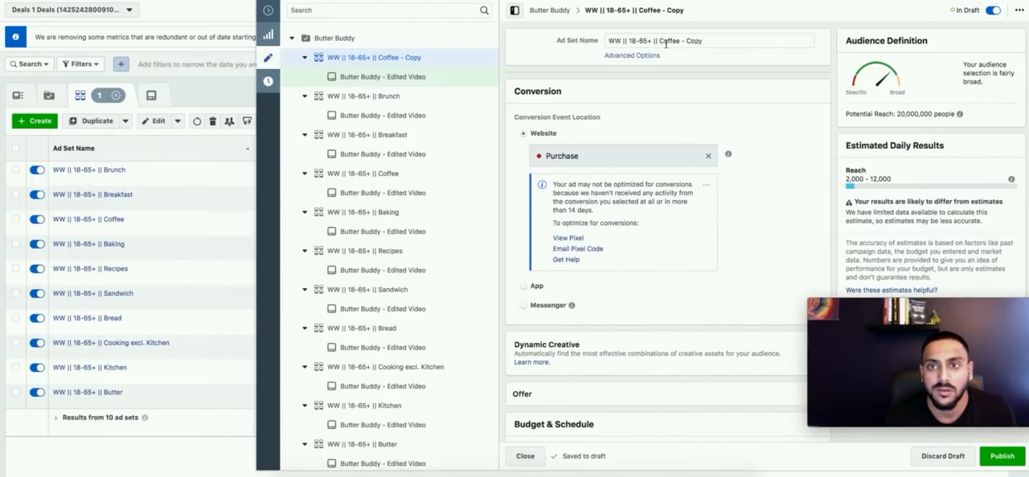
Step: Switch back to the ad set editor and rename the Coffee copy "WW || 18-65+ || Cheese"
{"action": "left_click", "coordinate": [665, 45]}
{"action": "left_click_drag", "start_coordinate": [659, 41], "coordinate": [704, 42]}
{"action": "type", "text": "Cheese"}
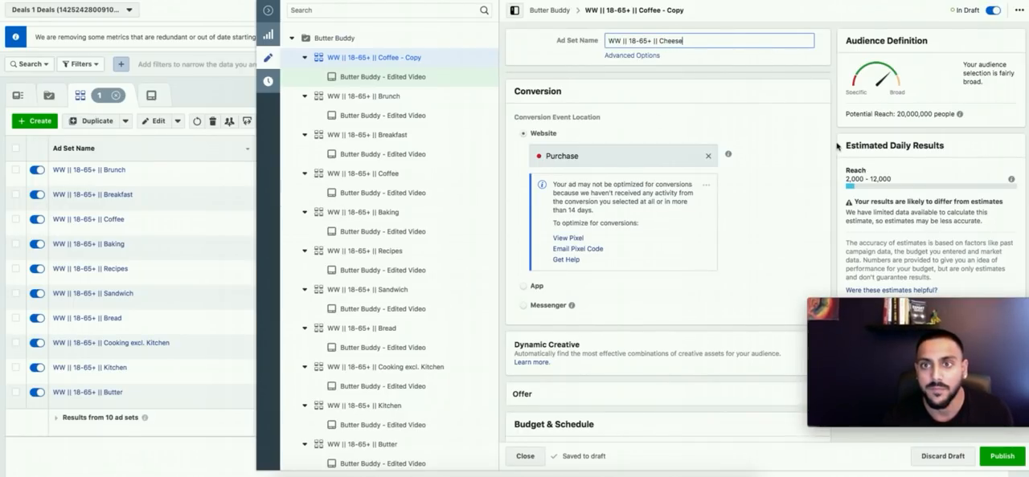
Step: Replace the Coffee interest with Cheese in the detailed targeting and remove the Butter interest from the last must-also-match group
{"action": "scroll", "coordinate": [764, 185], "scroll_direction": "down", "scroll_amount": 10}
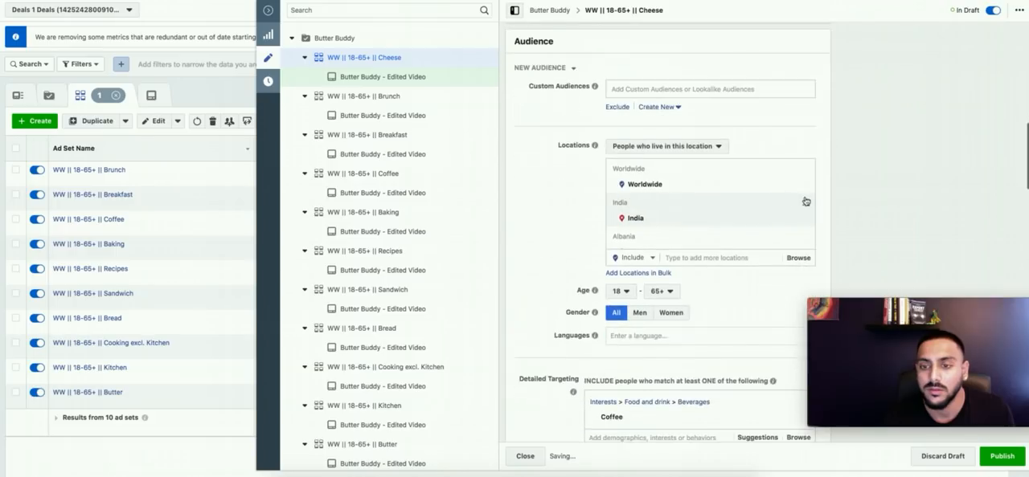
{"action": "scroll", "coordinate": [810, 213], "scroll_direction": "down", "scroll_amount": 3}
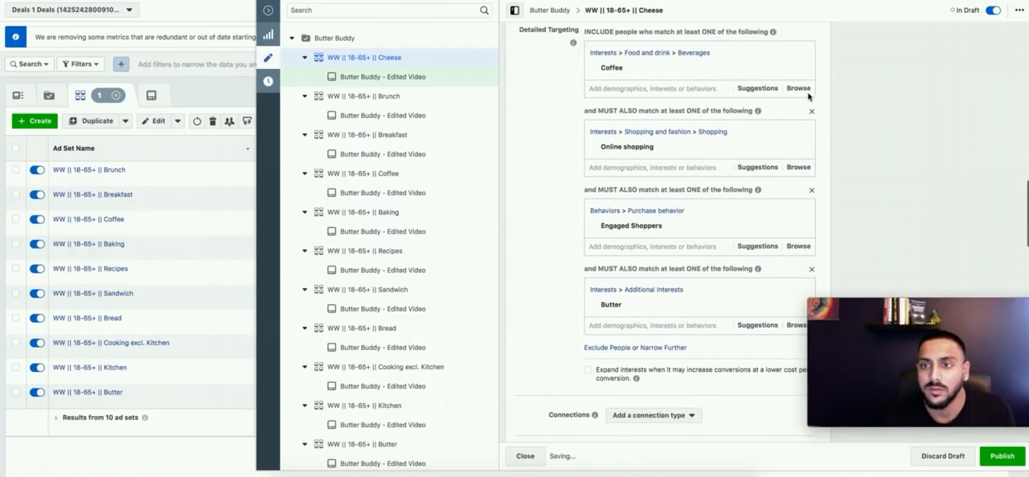
{"action": "left_click", "coordinate": [633, 67]}
{"action": "type", "text": "cheese"}
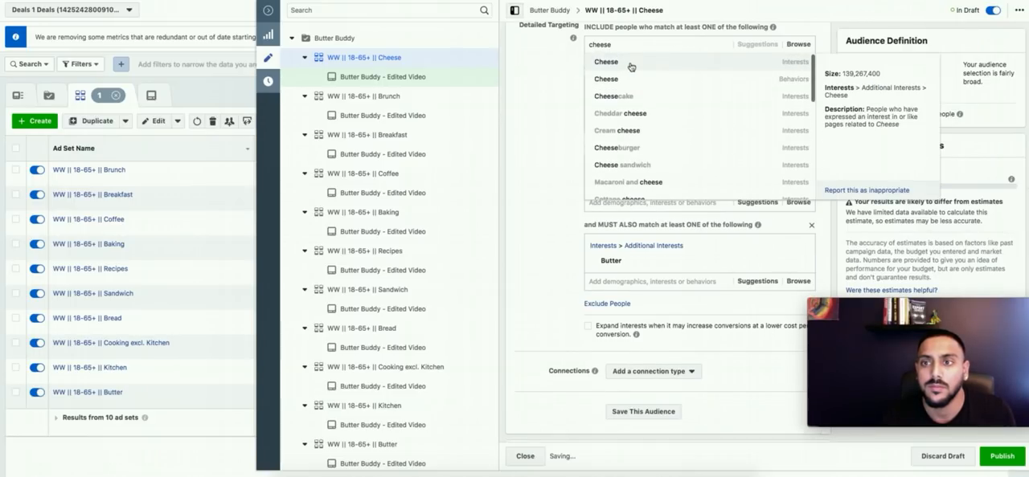
{"action": "left_click", "coordinate": [631, 67]}
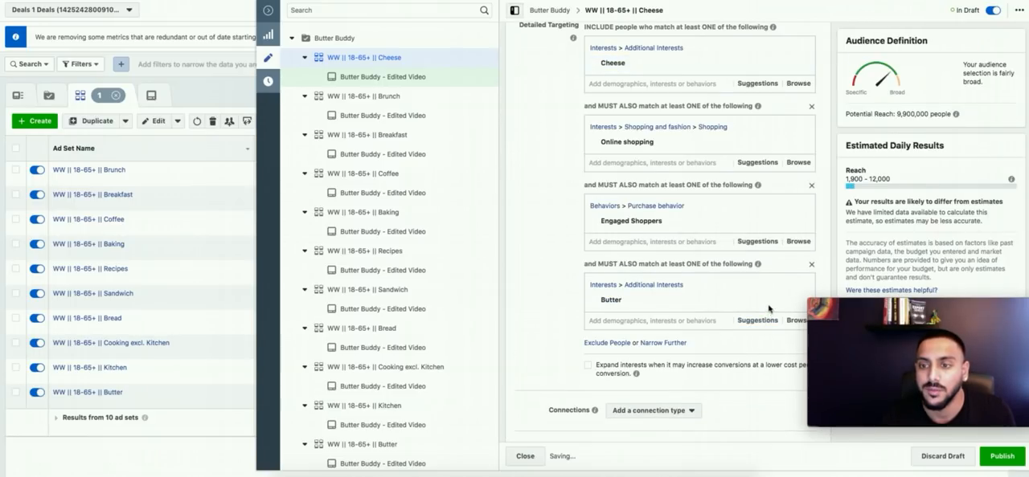
{"action": "left_click", "coordinate": [800, 289]}
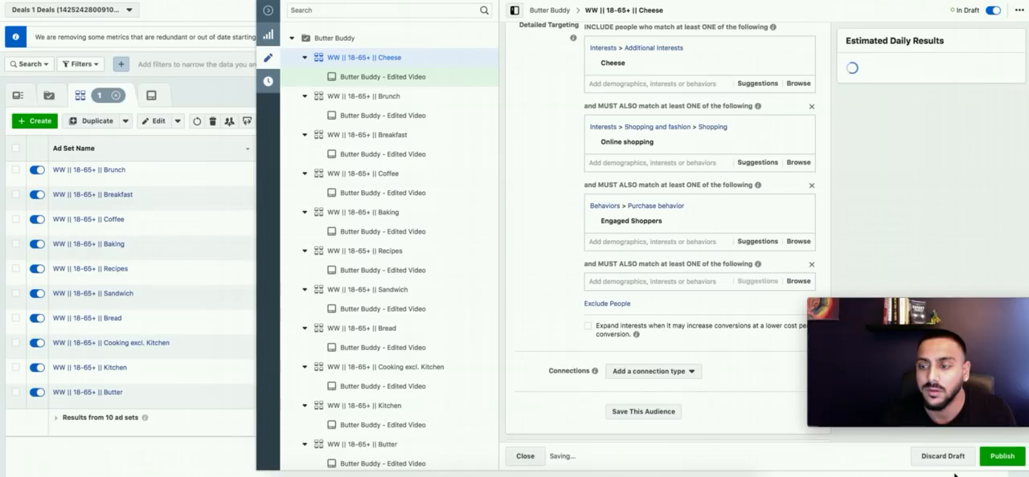
Step: Publish and close the Cheese ad set, then duplicate the Brunch ad set once into the original campaign
{"action": "left_click", "coordinate": [1000, 457]}
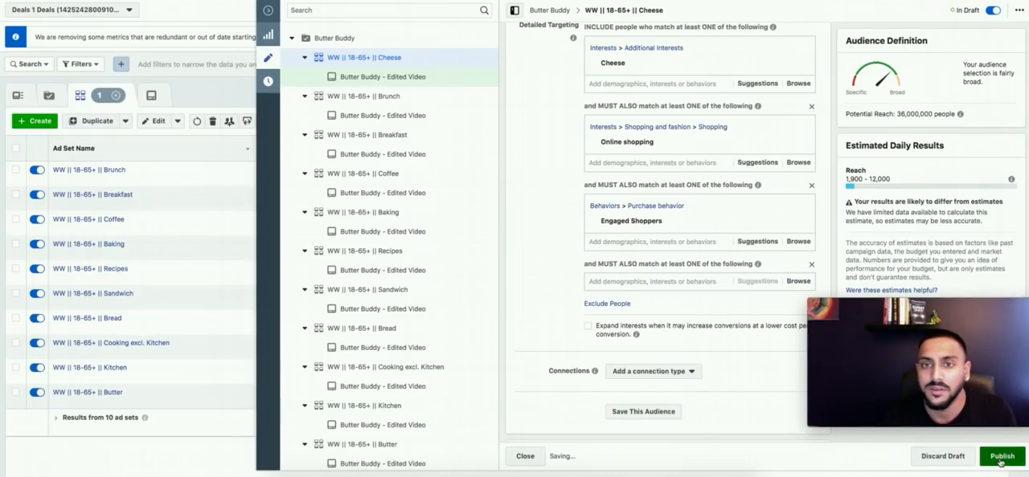
{"action": "left_click", "coordinate": [525, 456]}
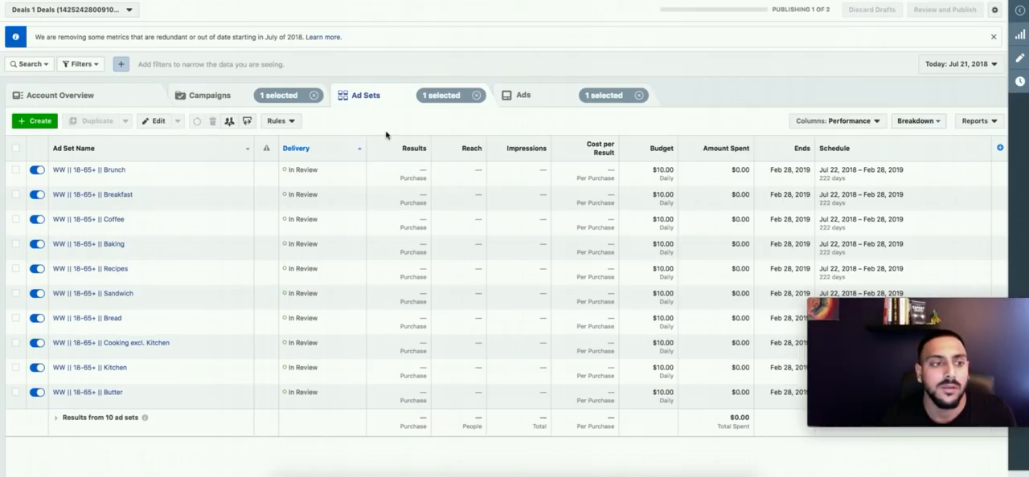
{"action": "left_click", "coordinate": [147, 180]}
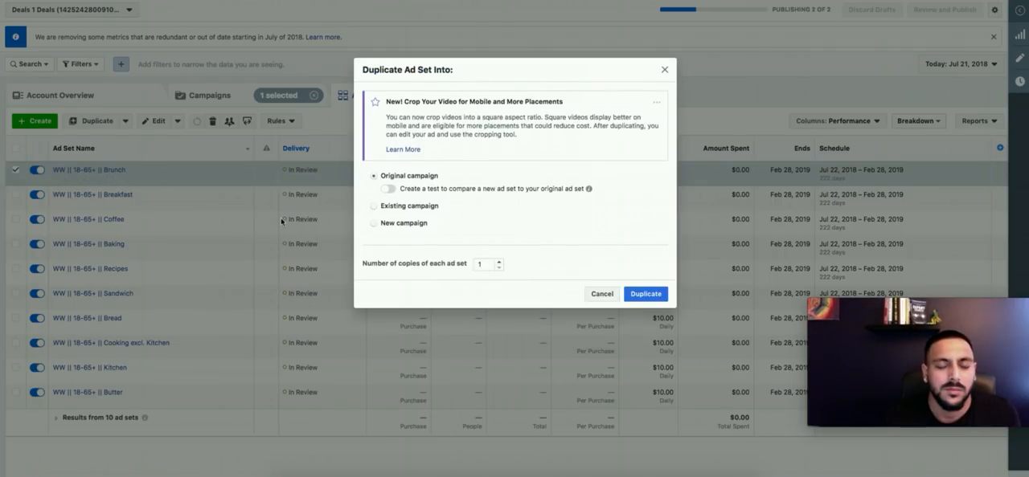
{"action": "left_click", "coordinate": [646, 295]}
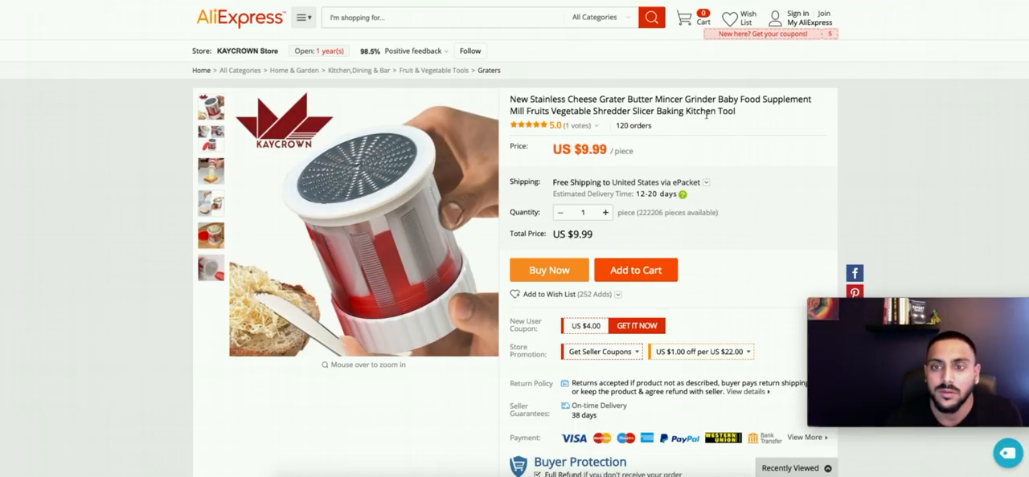
Step: Read the item specifics and product description of the KAYCROWN butter mincer on AliExpress, then return to the ad set editor
{"action": "scroll", "coordinate": [707, 189], "scroll_direction": "down", "scroll_amount": 8}
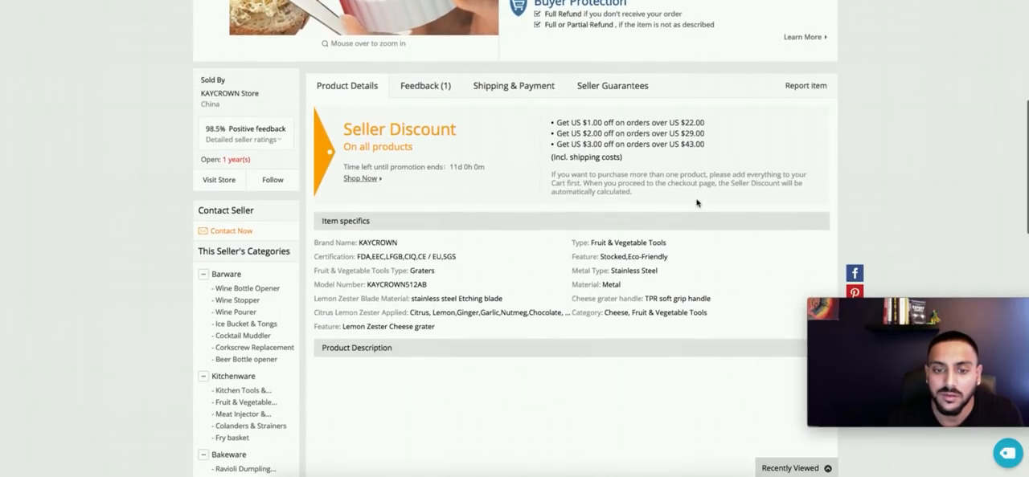
{"action": "scroll", "coordinate": [697, 203], "scroll_direction": "down", "scroll_amount": 5}
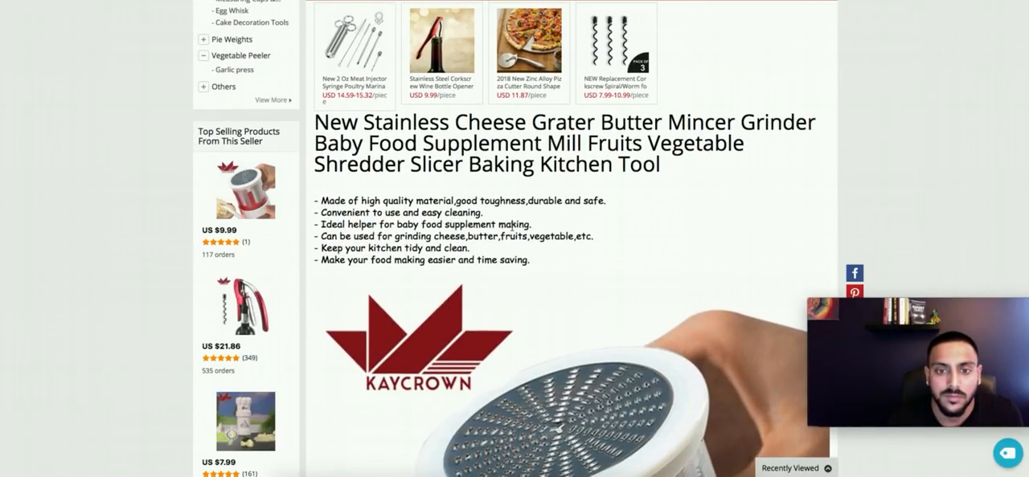
{"action": "left_click", "coordinate": [498, 1]}
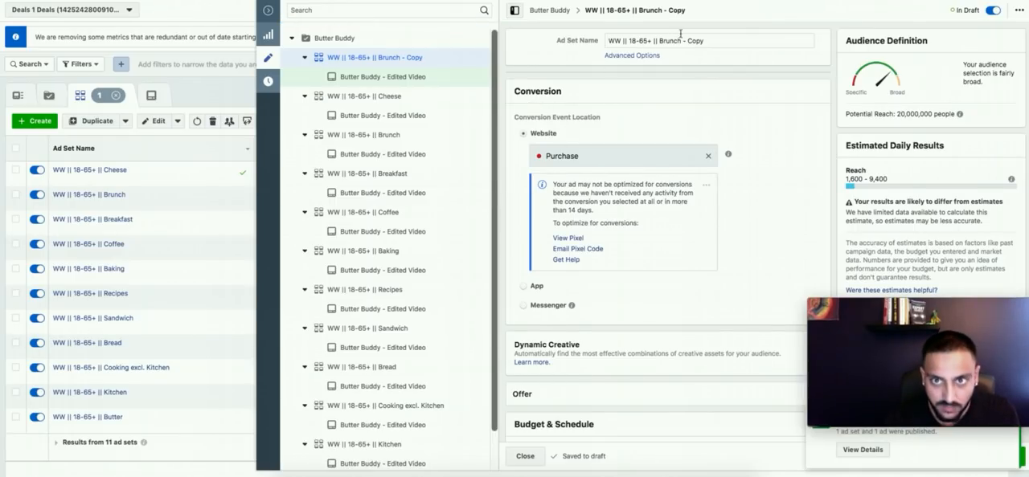
Step: Rename the Brunch copy "WW || 18-65+ || Babies"
{"action": "left_click_drag", "start_coordinate": [660, 41], "coordinate": [704, 41]}
{"action": "type", "text": "Babies"}
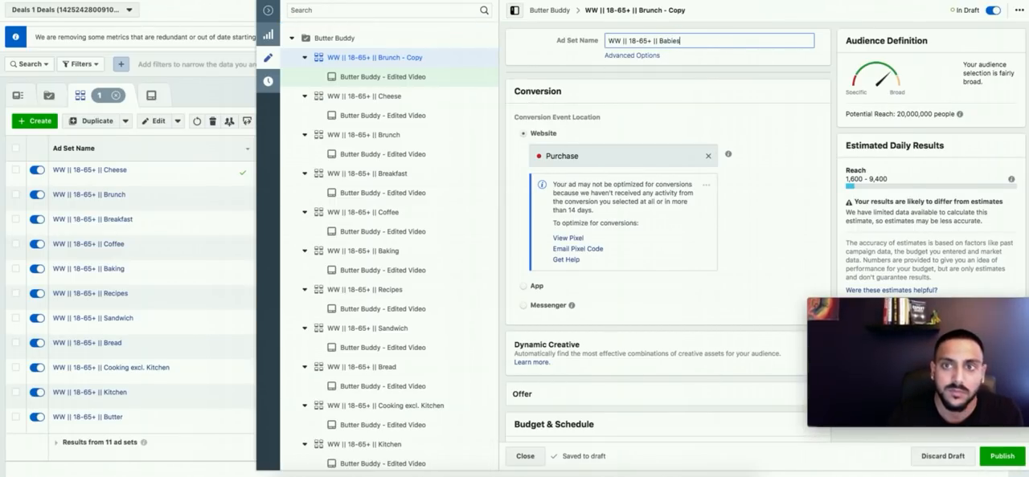
{"action": "left_click", "coordinate": [763, 159]}
Step: Remove the Brunch interest from the detailed targeting, search for "babies" and add the Infant interest
{"action": "scroll", "coordinate": [765, 164], "scroll_direction": "down", "scroll_amount": 10}
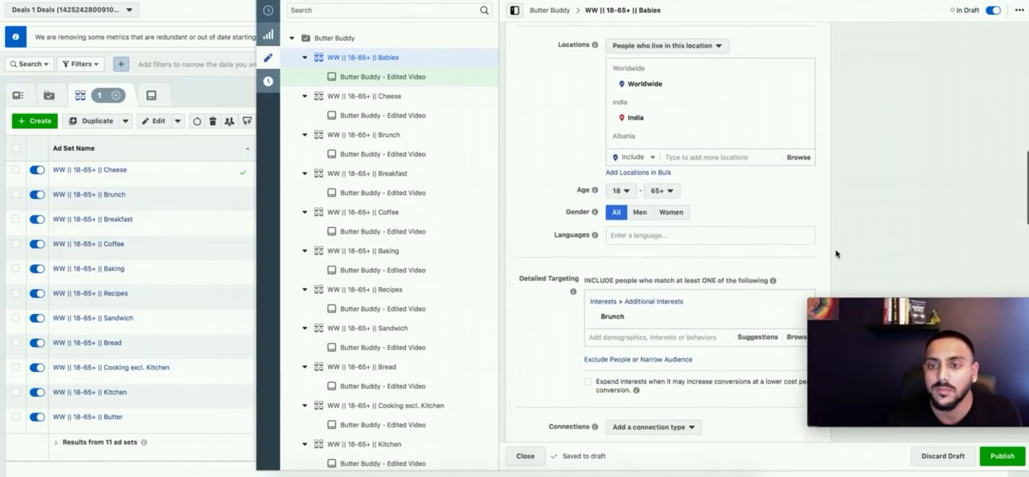
{"action": "scroll", "coordinate": [836, 254], "scroll_direction": "down", "scroll_amount": 2}
{"action": "left_click", "coordinate": [798, 222]}
{"action": "left_click", "coordinate": [635, 216]}
{"action": "type", "text": "babies"}
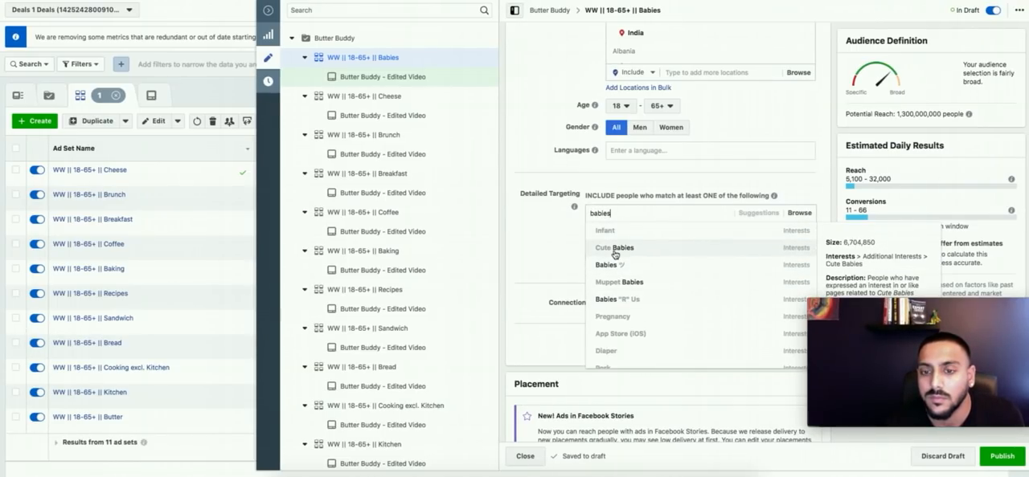
{"action": "left_click", "coordinate": [730, 236]}
Step: Add "Parents with preschoolers (03-05 years)" from the targeting suggestions and remove the Infant interest
{"action": "left_click", "coordinate": [747, 254]}
{"action": "scroll", "coordinate": [542, 265], "scroll_direction": "down", "scroll_amount": 1}
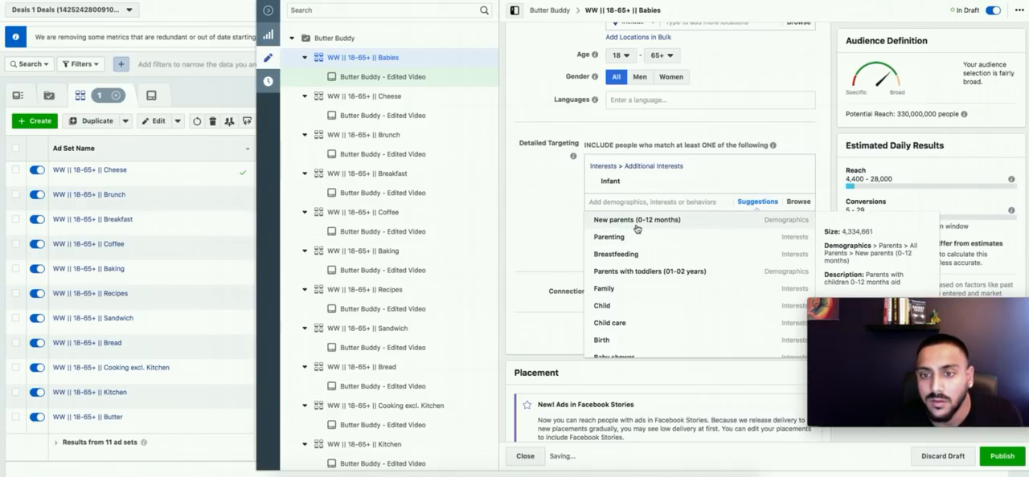
{"action": "scroll", "coordinate": [641, 274], "scroll_direction": "down", "scroll_amount": 3}
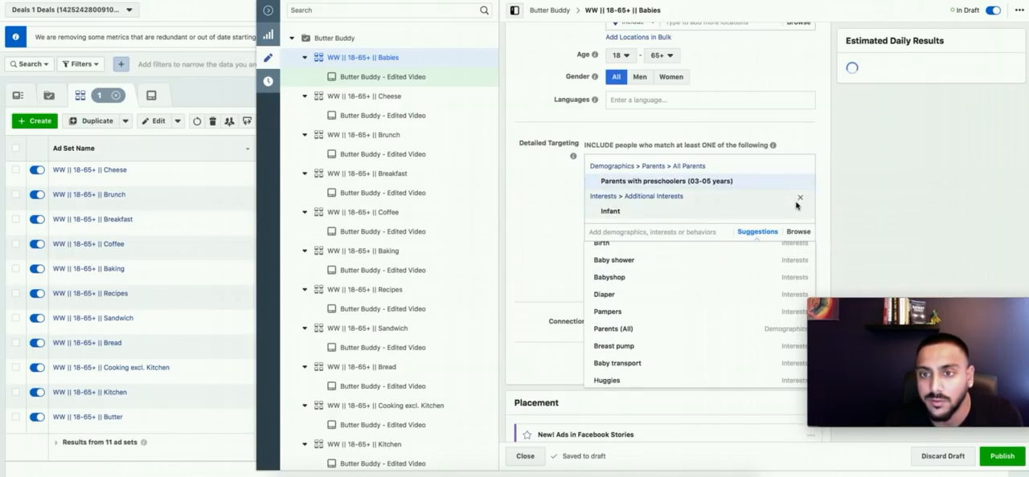
{"action": "left_click", "coordinate": [800, 200]}
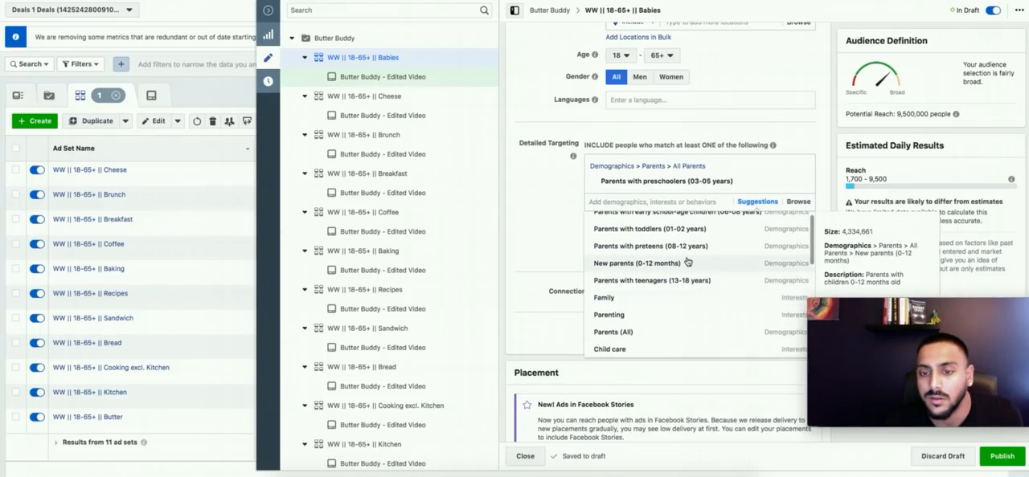
Step: Review the targeting suggestions and add "Parents with early school-age children (06-08 years)" and "Parents with preteens (08-12 years)"
{"action": "scroll", "coordinate": [687, 262], "scroll_direction": "down", "scroll_amount": 2}
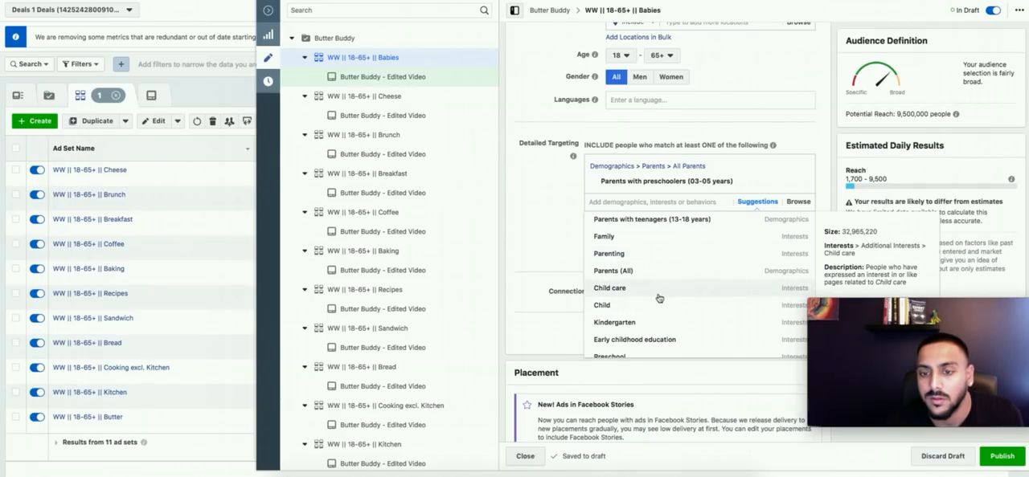
{"action": "scroll", "coordinate": [658, 299], "scroll_direction": "down", "scroll_amount": 1}
{"action": "scroll", "coordinate": [659, 299], "scroll_direction": "down", "scroll_amount": 2}
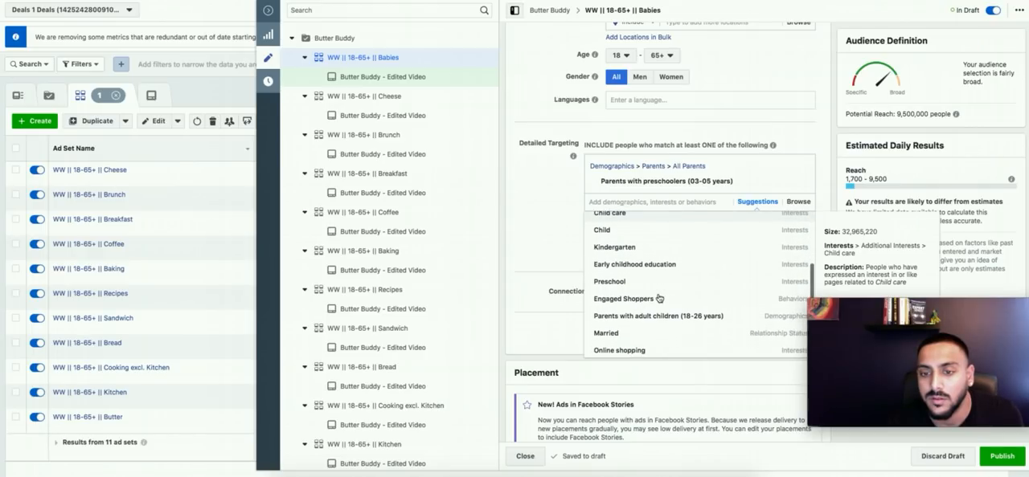
{"action": "scroll", "coordinate": [640, 287], "scroll_direction": "down", "scroll_amount": 2}
{"action": "scroll", "coordinate": [640, 287], "scroll_direction": "down", "scroll_amount": 3}
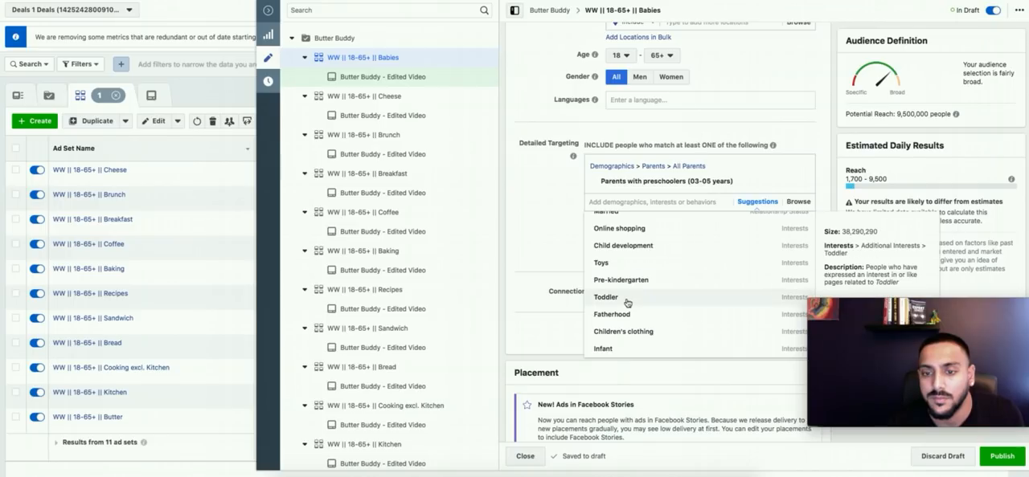
{"action": "scroll", "coordinate": [627, 303], "scroll_direction": "down", "scroll_amount": 4}
{"action": "scroll", "coordinate": [568, 231], "scroll_direction": "up", "scroll_amount": 3}
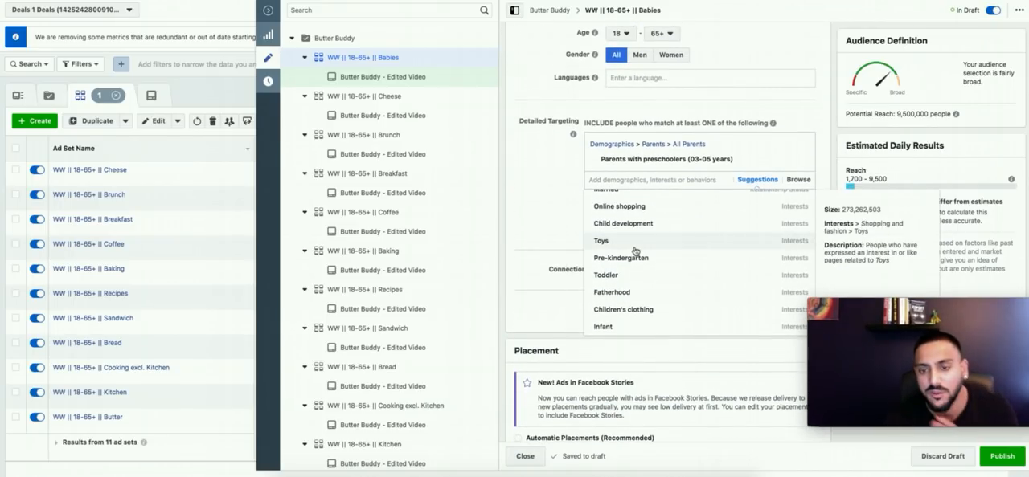
{"action": "scroll", "coordinate": [635, 250], "scroll_direction": "up", "scroll_amount": 4}
{"action": "scroll", "coordinate": [635, 251], "scroll_direction": "up", "scroll_amount": 2}
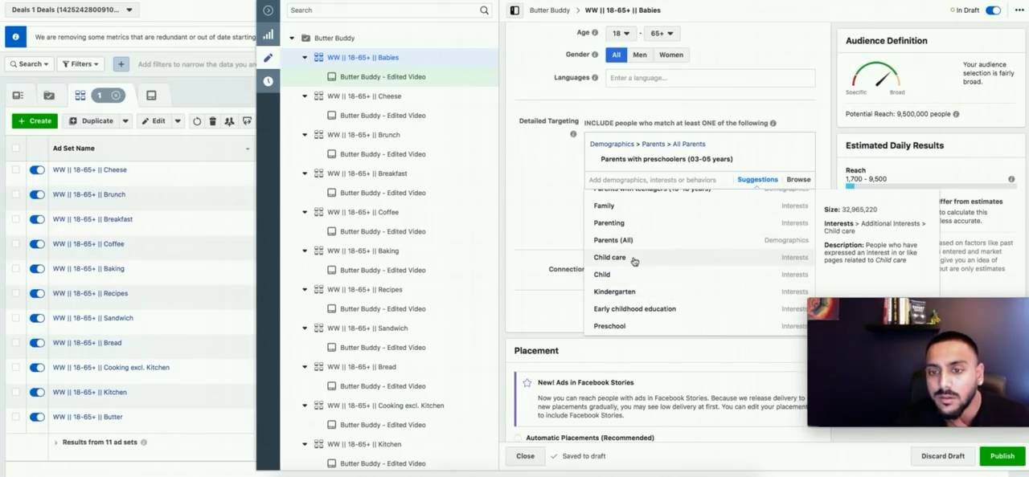
{"action": "scroll", "coordinate": [633, 250], "scroll_direction": "up", "scroll_amount": 2}
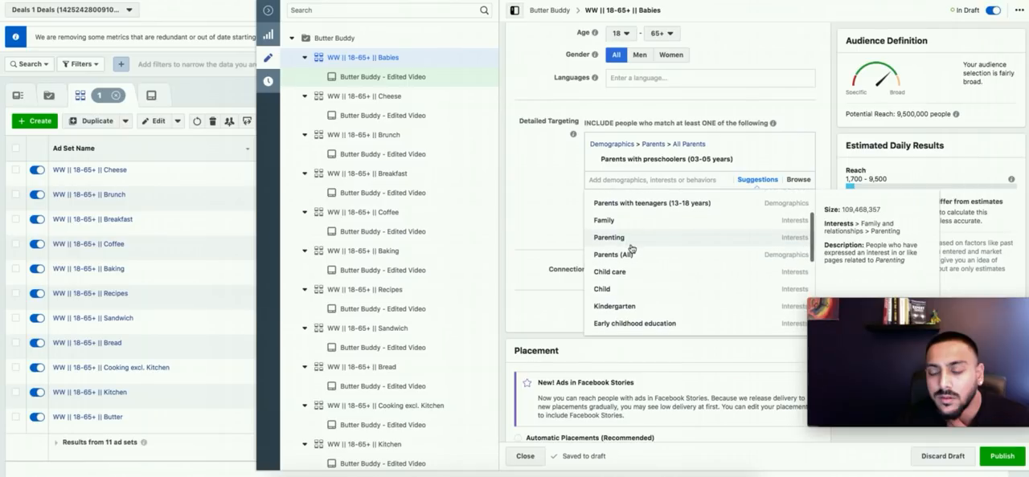
{"action": "scroll", "coordinate": [638, 245], "scroll_direction": "up", "scroll_amount": 2}
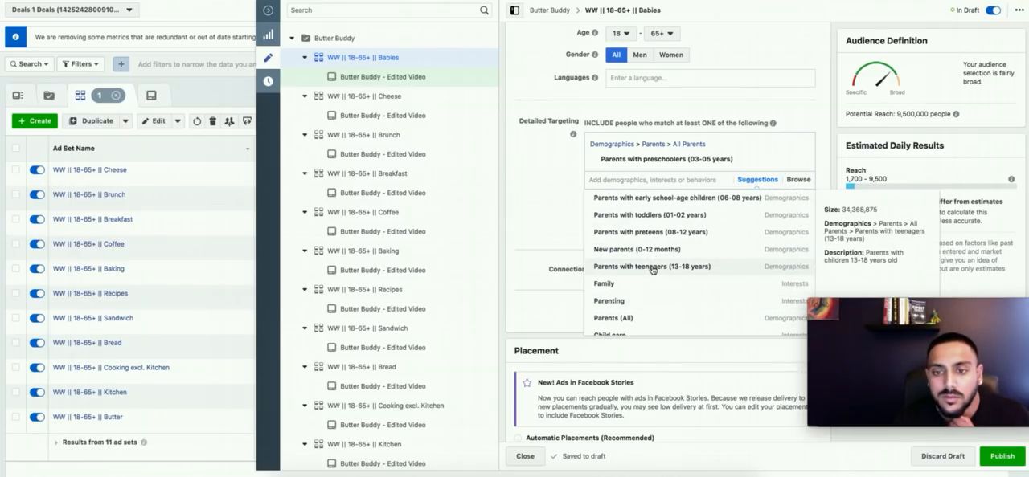
{"action": "left_click", "coordinate": [661, 197]}
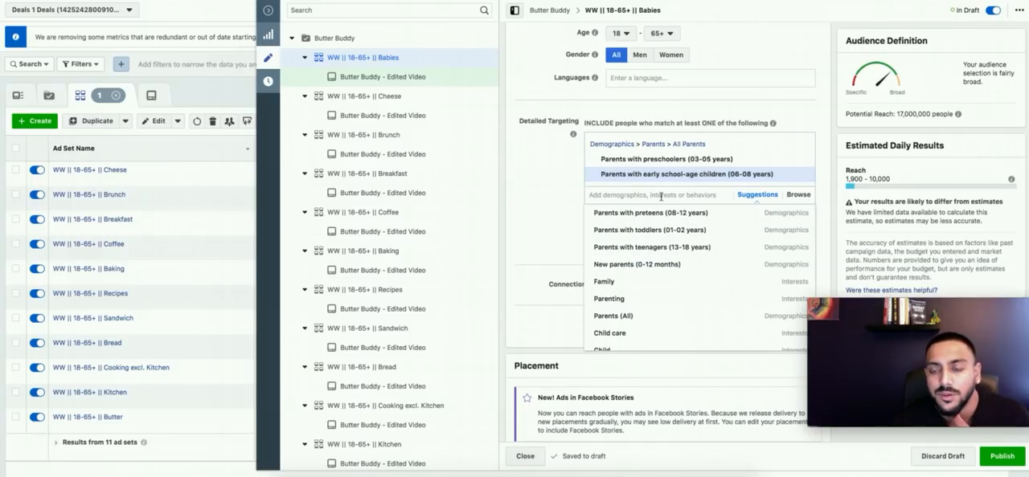
{"action": "left_click", "coordinate": [702, 214]}
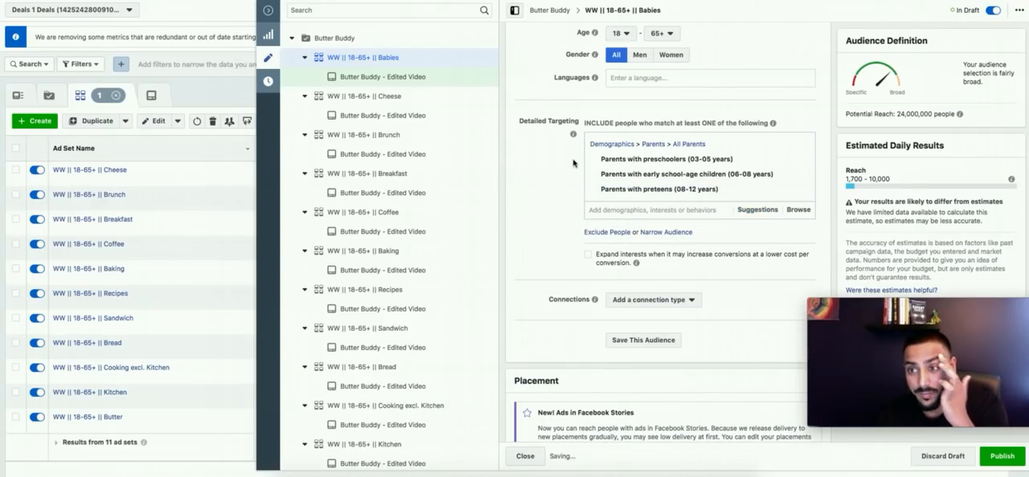
Step: Rename the ad set "WW || 18-65+ || Parents", then publish and close it
{"action": "scroll", "coordinate": [573, 161], "scroll_direction": "up", "scroll_amount": 10}
{"action": "double_click", "coordinate": [668, 34]}
{"action": "type", "text": "Parents"}
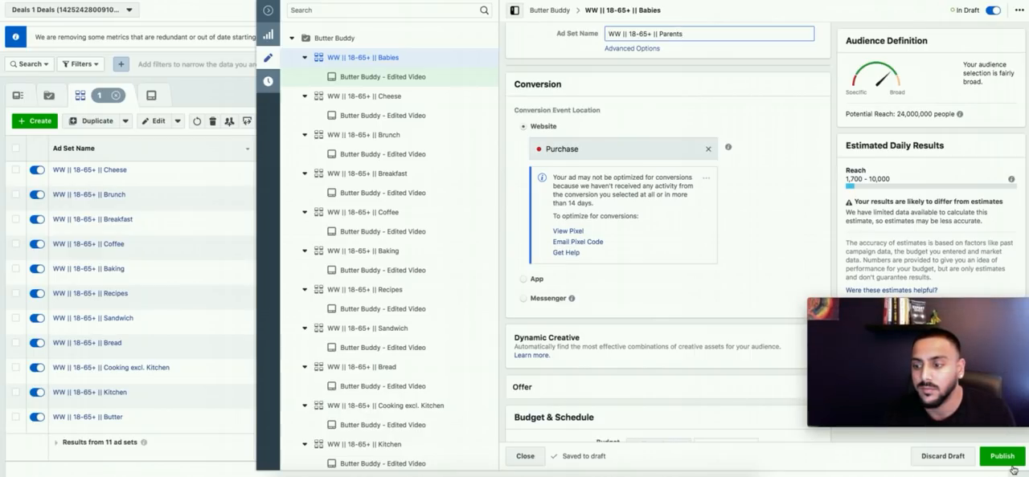
{"action": "key", "text": "Return"}
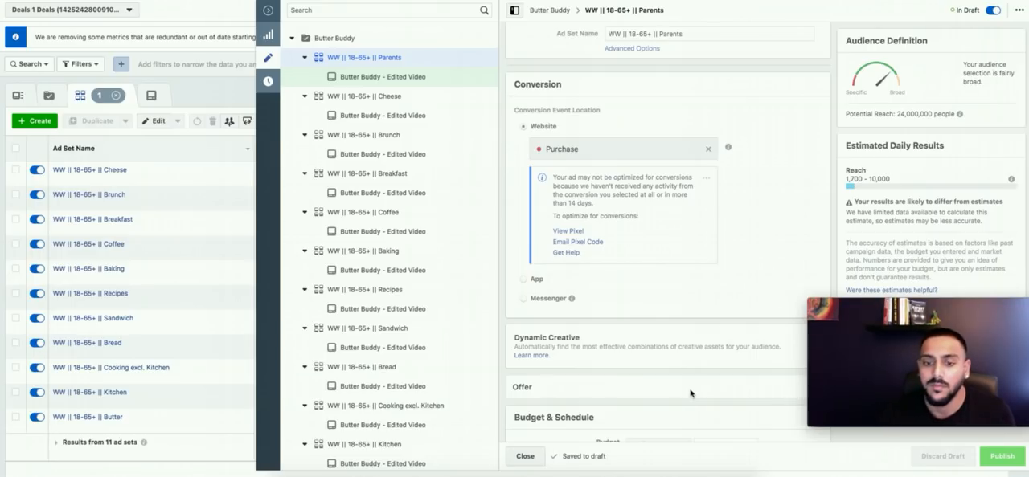
{"action": "left_click", "coordinate": [524, 455]}
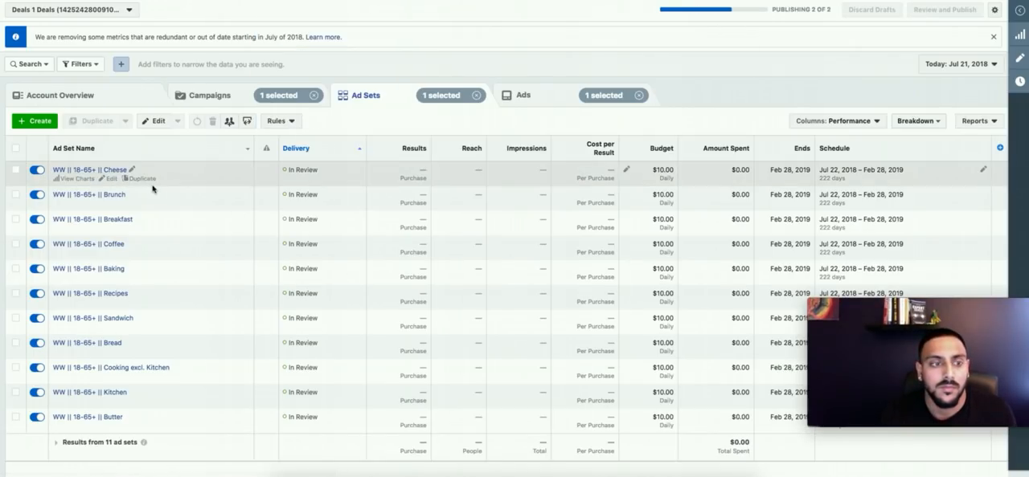
Step: Duplicate the Cheese ad set once into the original campaign, consulting the AliExpress product description for further targeting ideas
{"action": "left_click", "coordinate": [145, 179]}
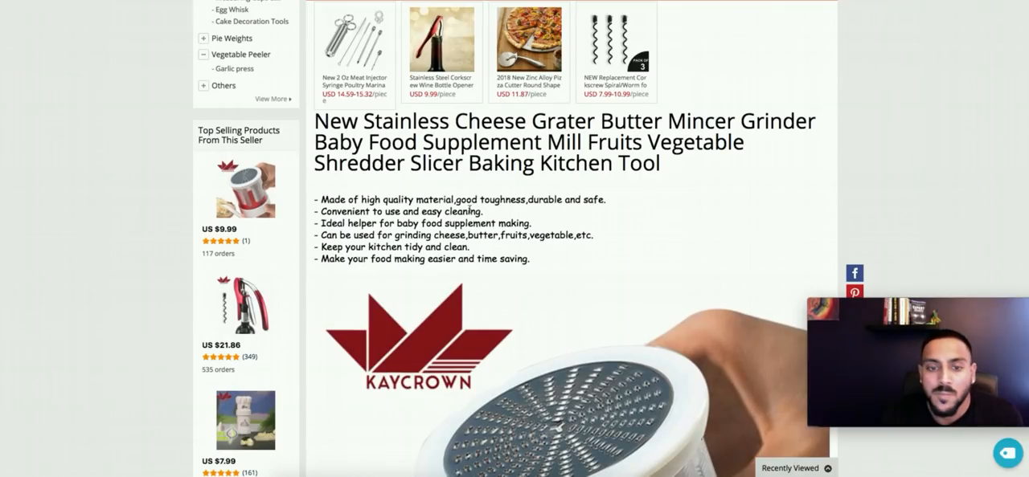
{"action": "scroll", "coordinate": [514, 241], "scroll_direction": "down", "scroll_amount": 1}
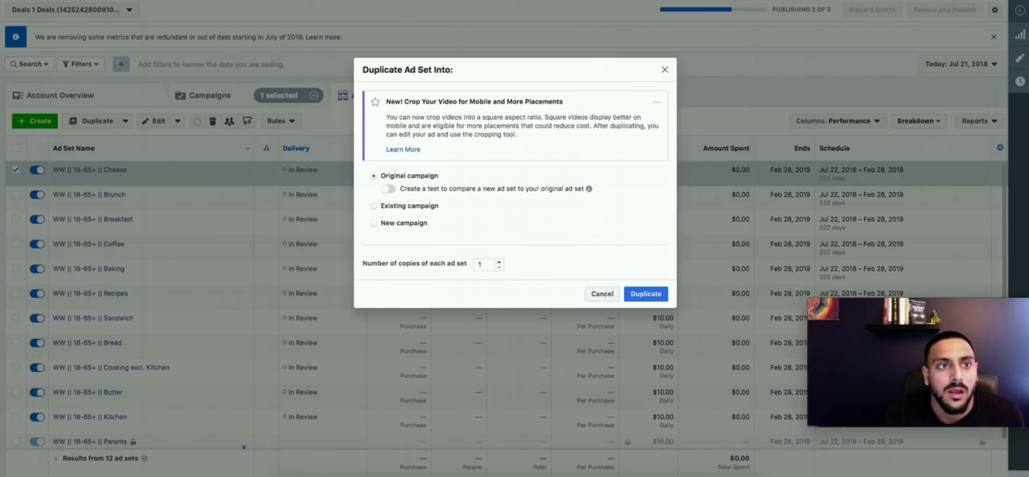
{"action": "left_click", "coordinate": [648, 292]}
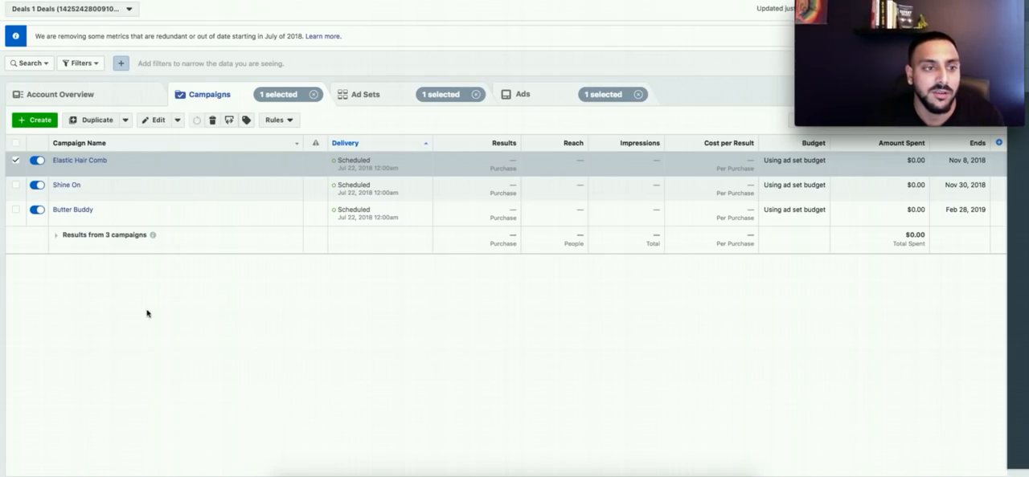
Step: Show the ad sets of the Butter Buddy campaign and look over their interests, budgets and delivery status
{"action": "left_click", "coordinate": [13, 164]}
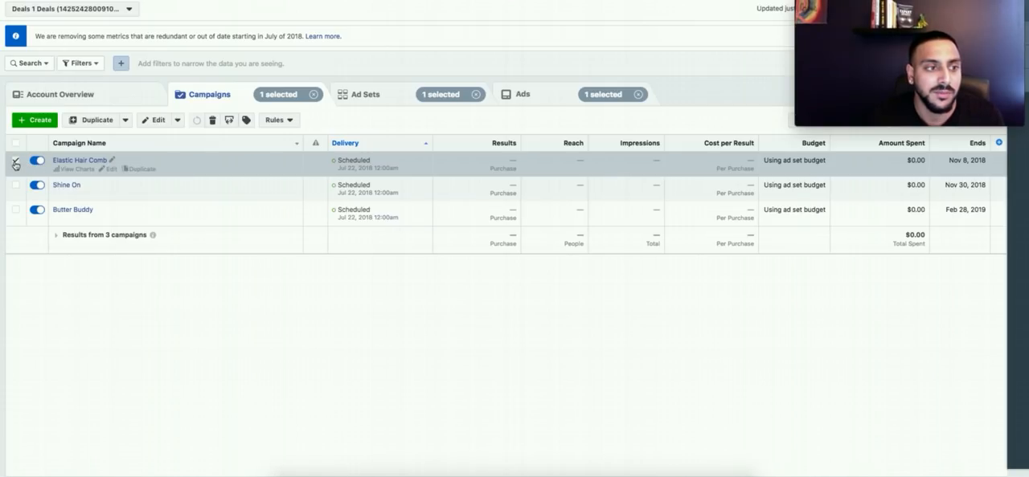
{"action": "left_click", "coordinate": [16, 213]}
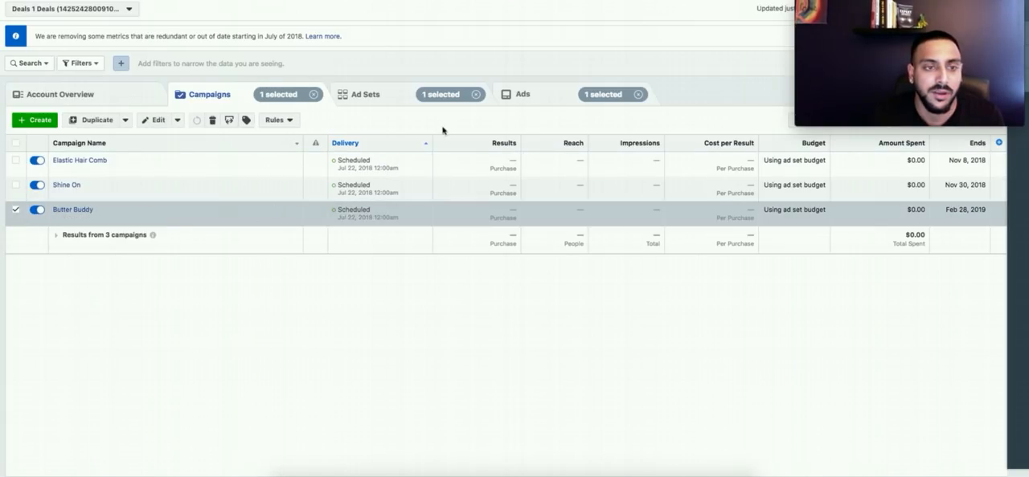
{"action": "left_click", "coordinate": [377, 100]}
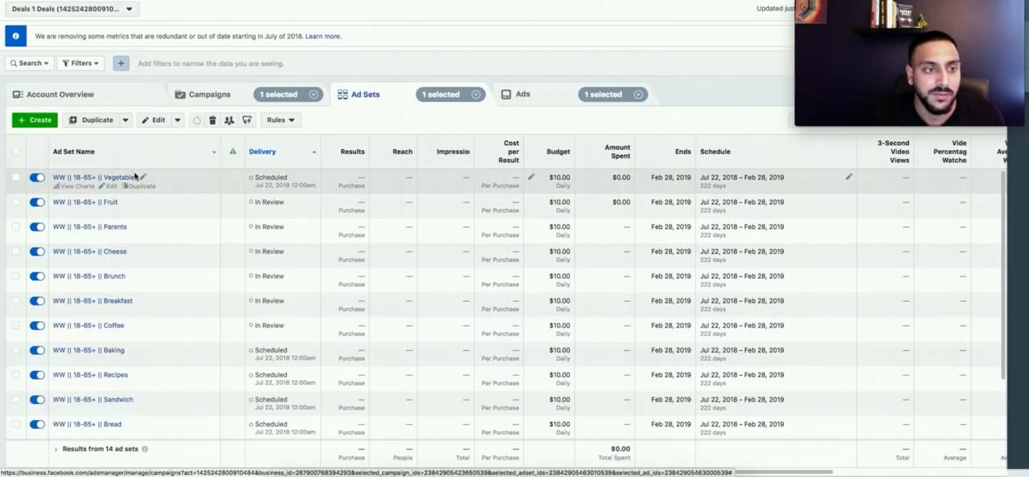
{"action": "scroll", "coordinate": [190, 333], "scroll_direction": "down", "scroll_amount": 2}
{"action": "scroll", "coordinate": [234, 294], "scroll_direction": "up", "scroll_amount": 2}
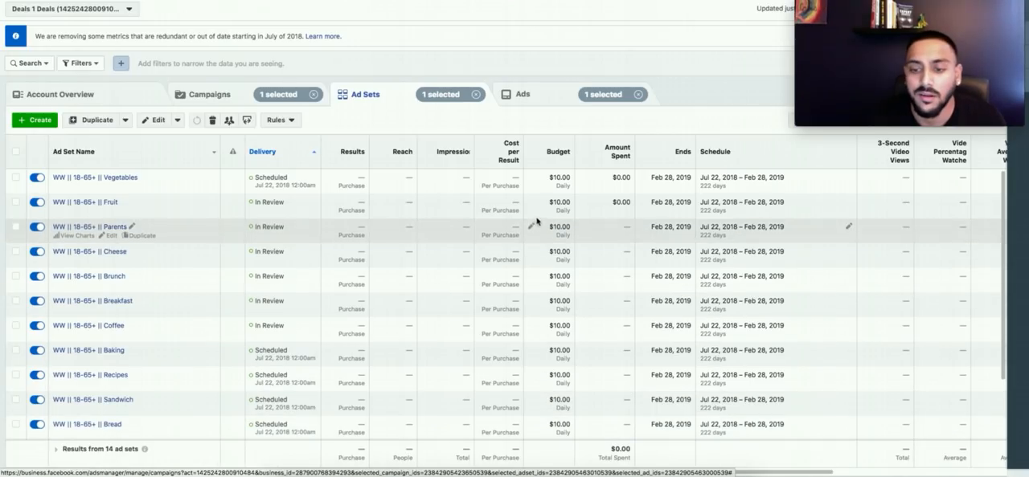
Step: Switch the campaign selection to Shine On and look through its full list of ad sets
{"action": "left_click", "coordinate": [215, 96]}
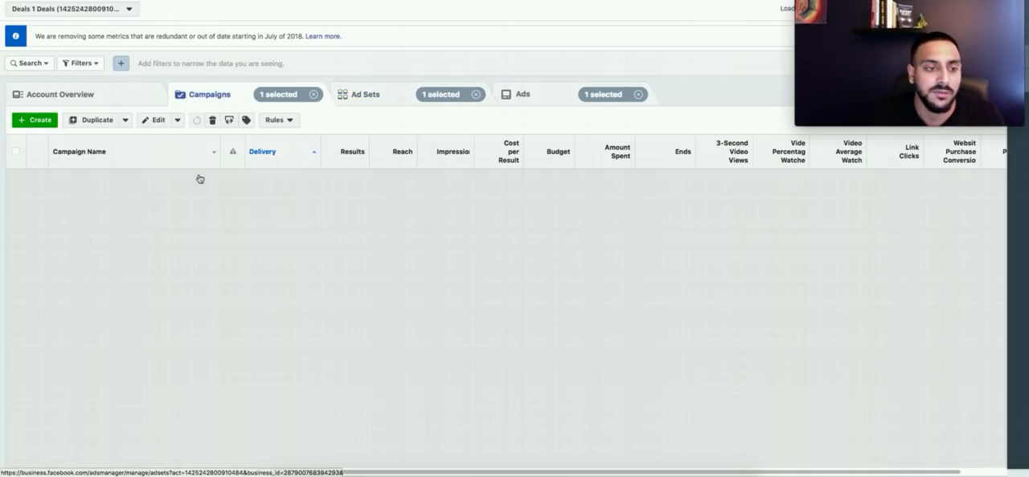
{"action": "left_click", "coordinate": [226, 194]}
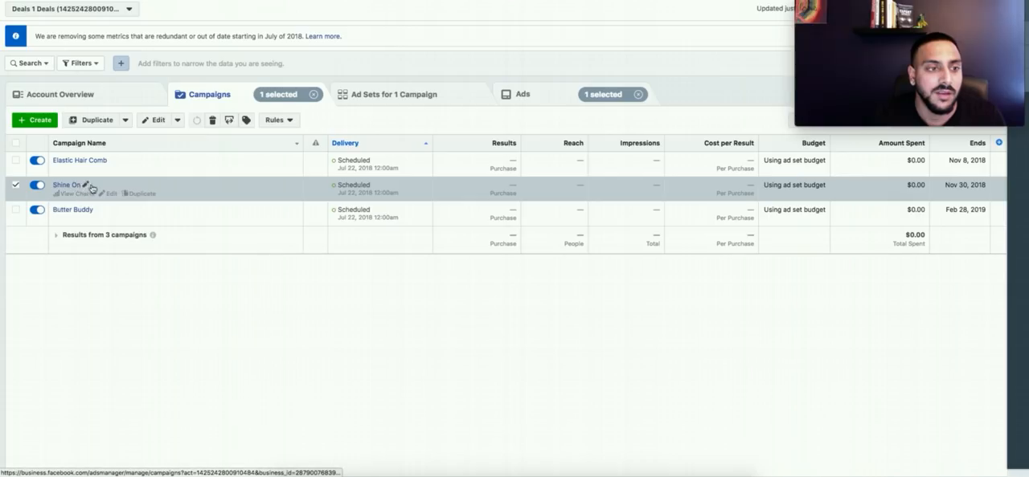
{"action": "left_click", "coordinate": [403, 96]}
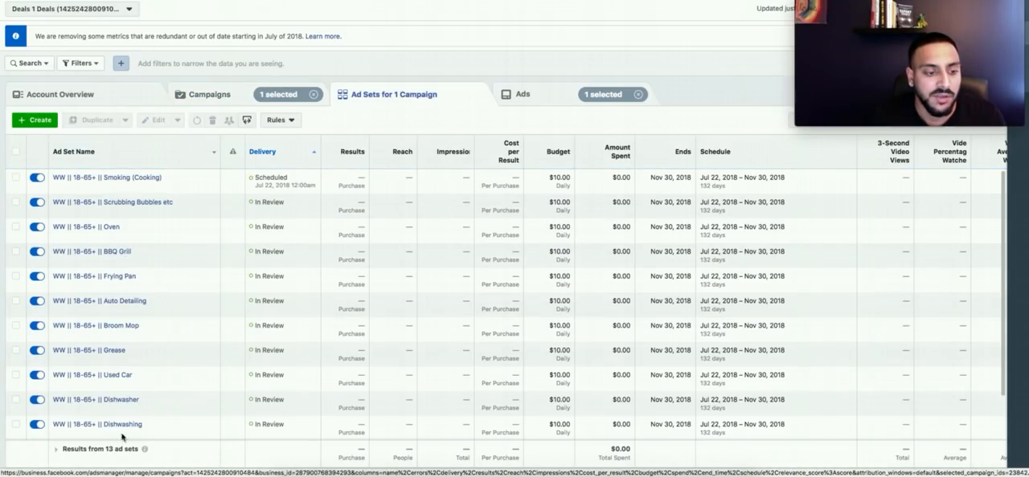
{"action": "scroll", "coordinate": [143, 395], "scroll_direction": "down", "scroll_amount": 2}
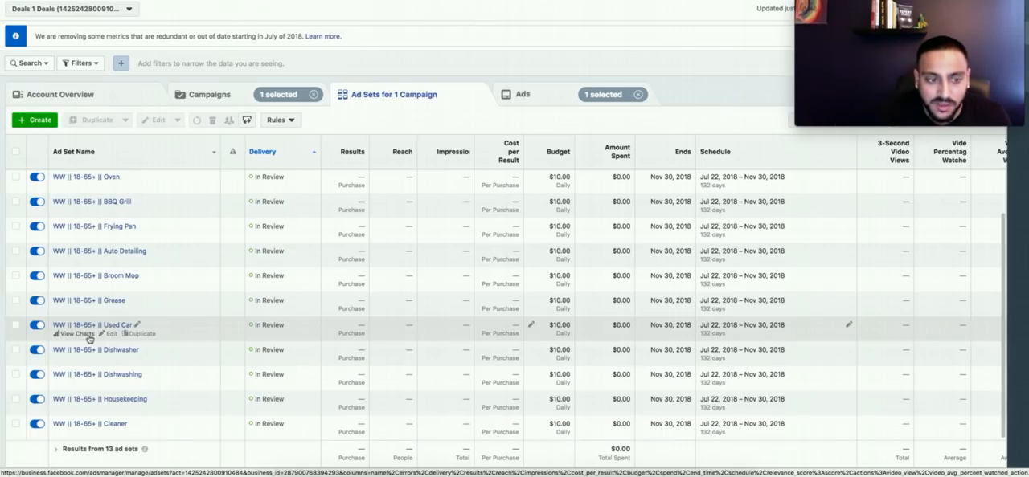
{"action": "key", "text": "ctrl+Right"}
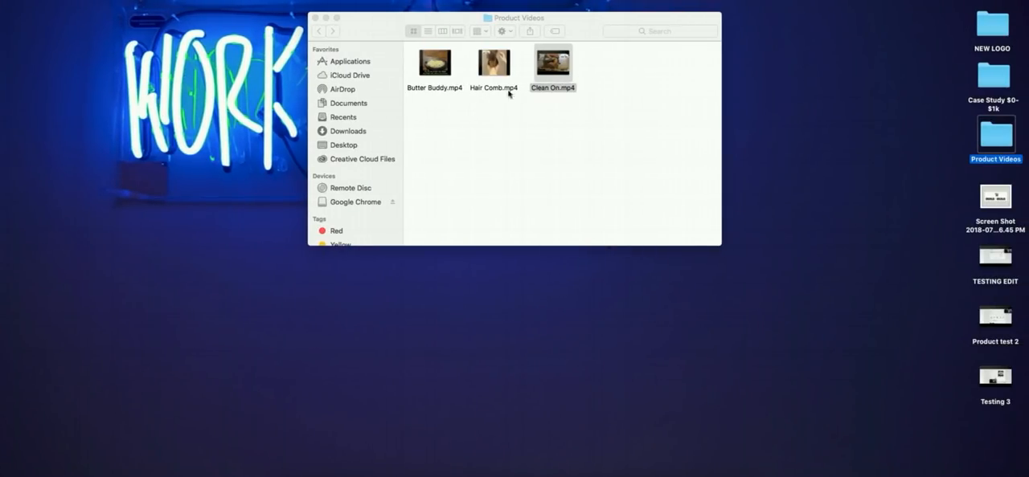
{"action": "key", "text": "ctrl+Left"}
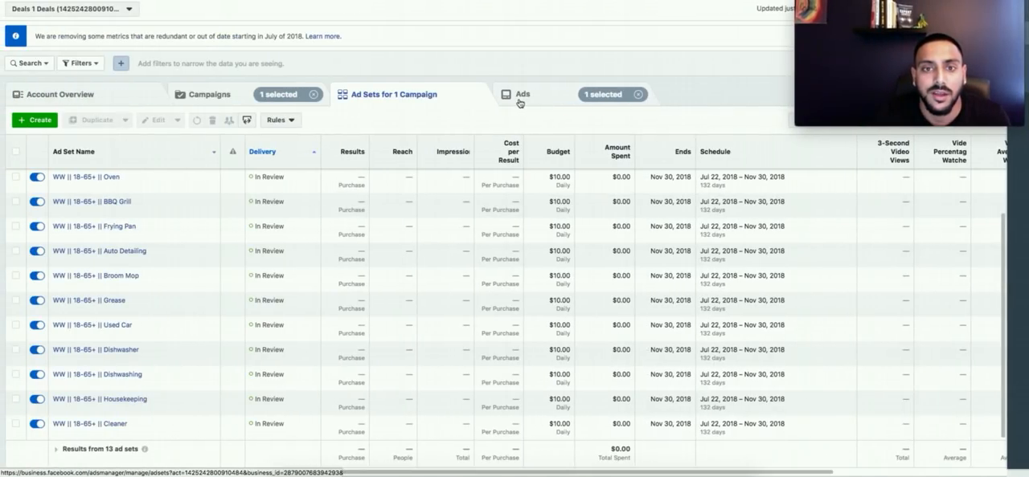
Step: Preview the first Edited Video ad of the Shine On campaign, skim through its video and close the preview
{"action": "left_click", "coordinate": [519, 96]}
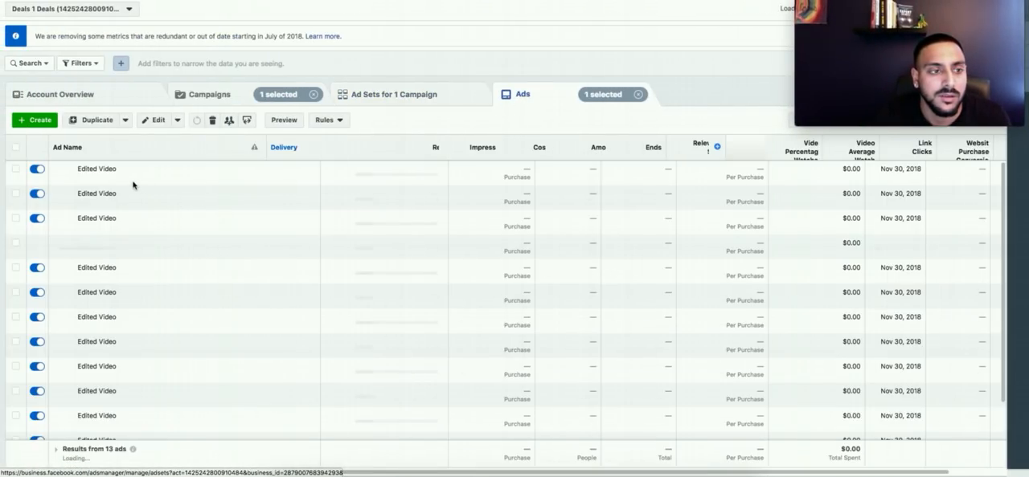
{"action": "left_click", "coordinate": [201, 187]}
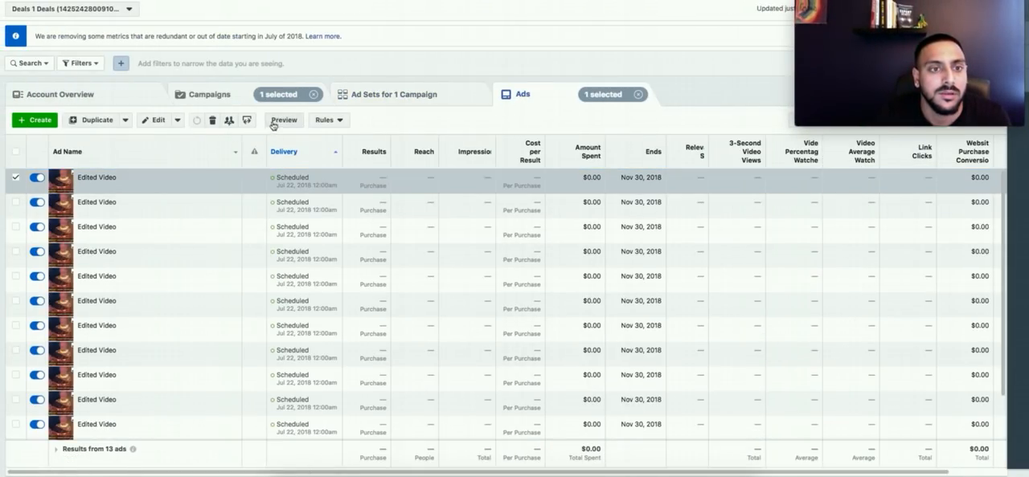
{"action": "left_click", "coordinate": [281, 120]}
{"action": "left_click", "coordinate": [513, 199]}
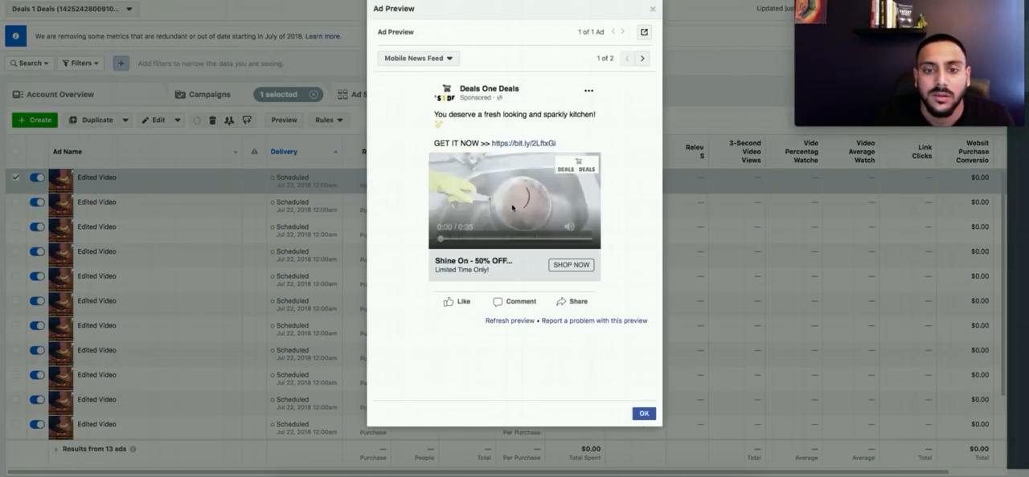
{"action": "left_click_drag", "start_coordinate": [443, 240], "coordinate": [589, 241]}
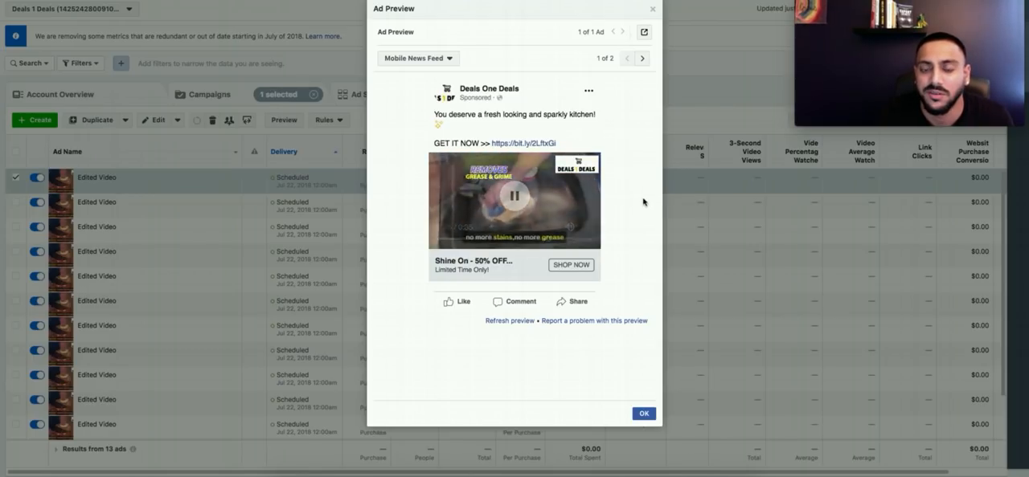
{"action": "left_click", "coordinate": [652, 8]}
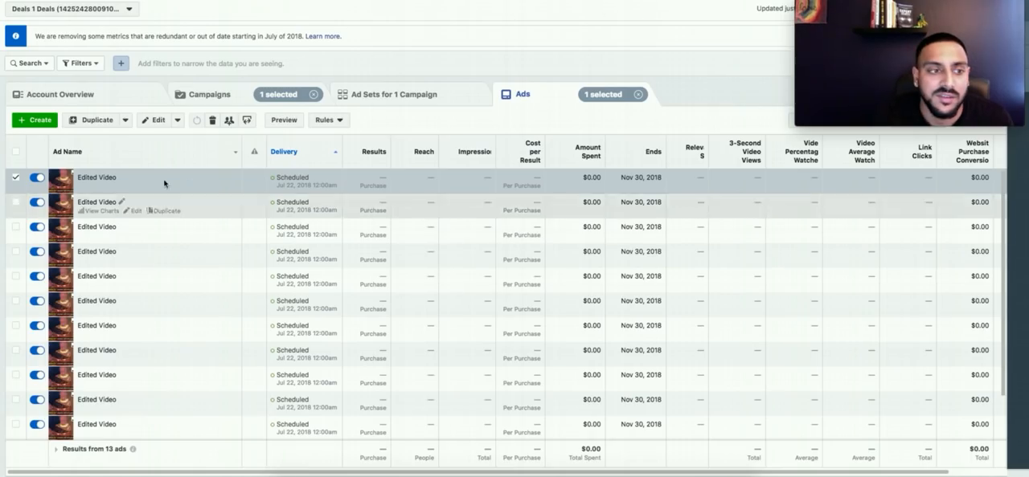
Step: Remove the Swiffer interest from the "WW || 18-65+ || Scrubbing Bubbles etc" ad set, then publish and close it
{"action": "left_click", "coordinate": [411, 95]}
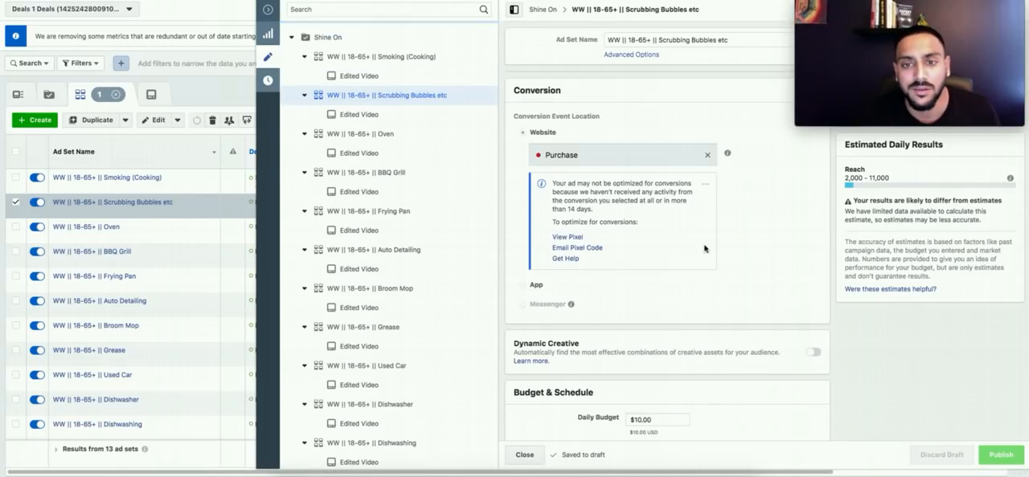
{"action": "scroll", "coordinate": [842, 313], "scroll_direction": "down", "scroll_amount": 10}
{"action": "scroll", "coordinate": [843, 313], "scroll_direction": "down", "scroll_amount": 5}
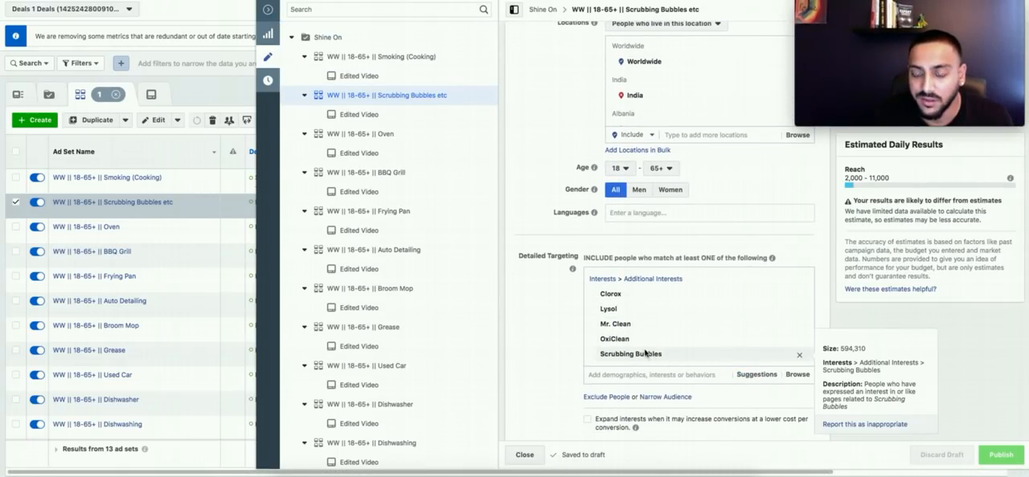
{"action": "mouse_move", "coordinate": [630, 344]}
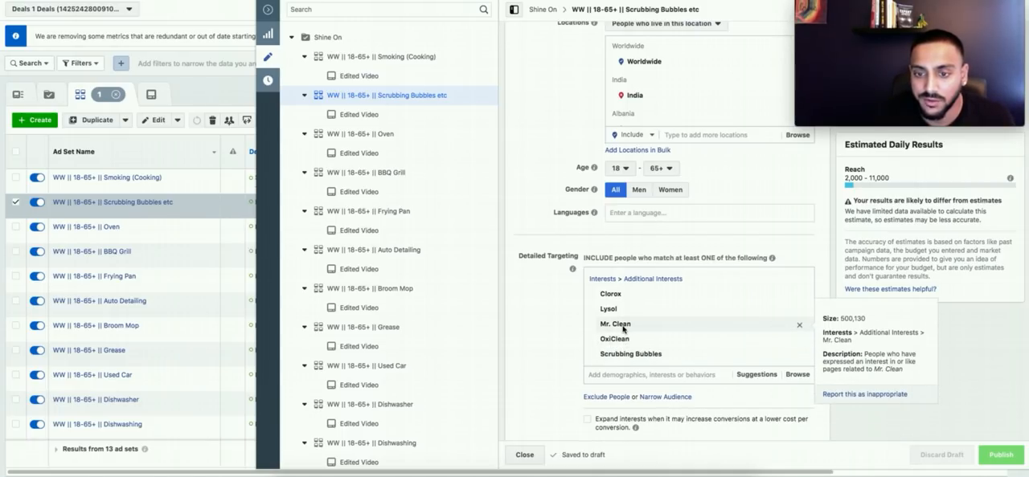
{"action": "scroll", "coordinate": [629, 339], "scroll_direction": "down", "scroll_amount": 2}
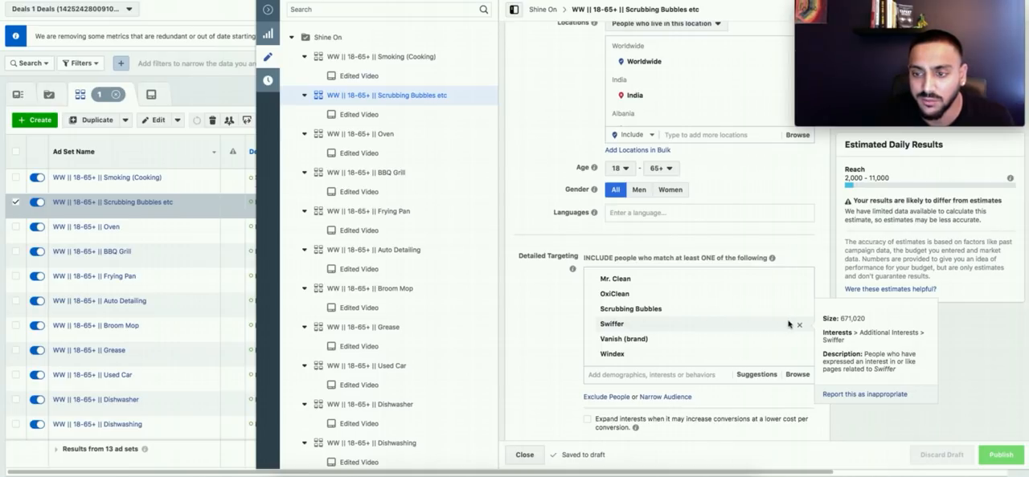
{"action": "left_click", "coordinate": [798, 328]}
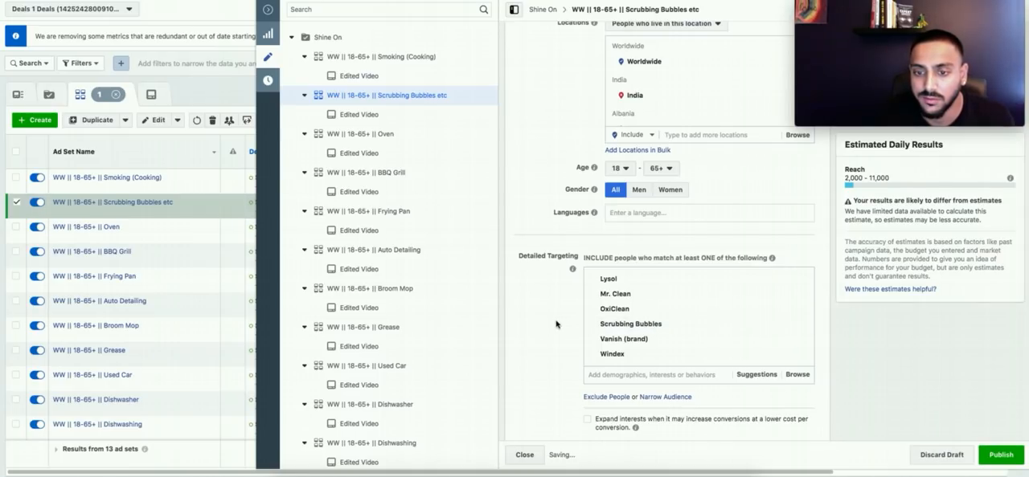
{"action": "left_click", "coordinate": [1002, 456]}
{"action": "left_click", "coordinate": [532, 457]}
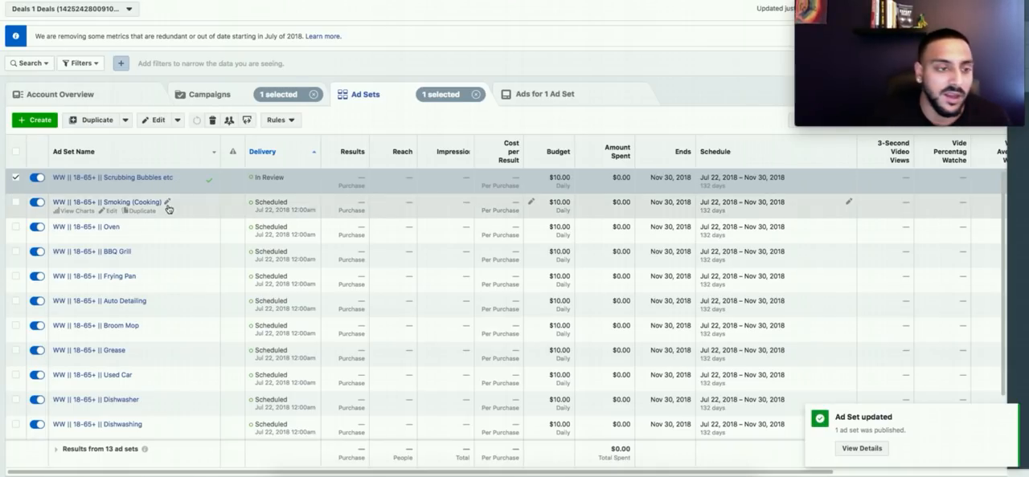
Step: Select only the Elastic Hair Comb campaign and review the interests targeted by its ad sets
{"action": "left_click", "coordinate": [227, 102]}
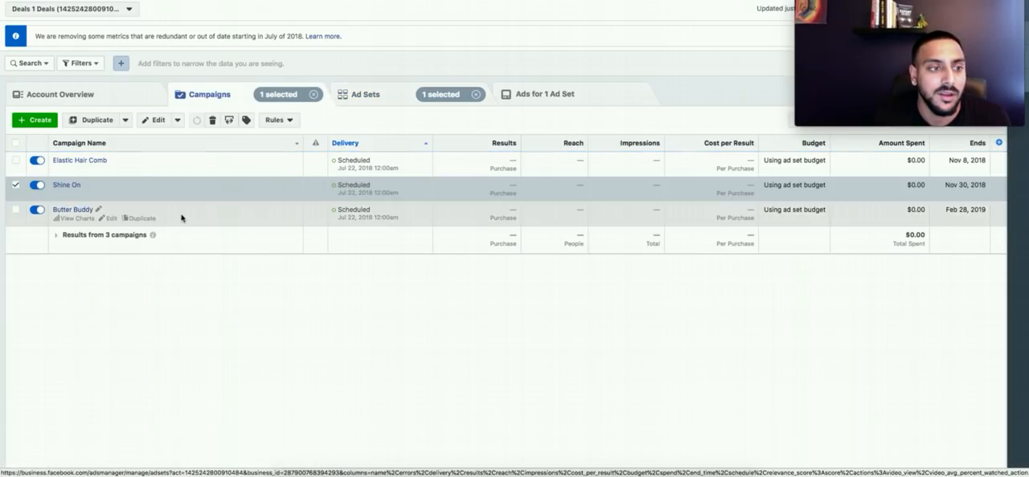
{"action": "left_click", "coordinate": [209, 161]}
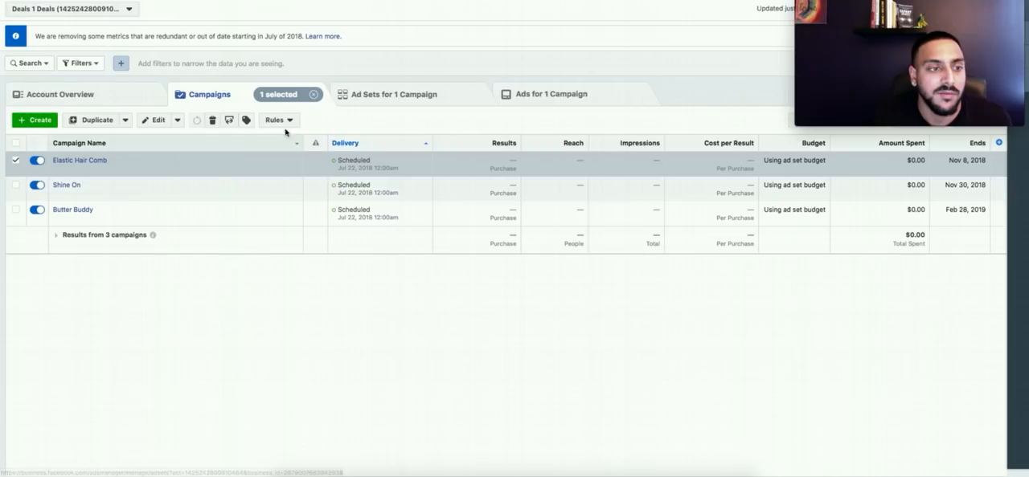
{"action": "left_click", "coordinate": [358, 97]}
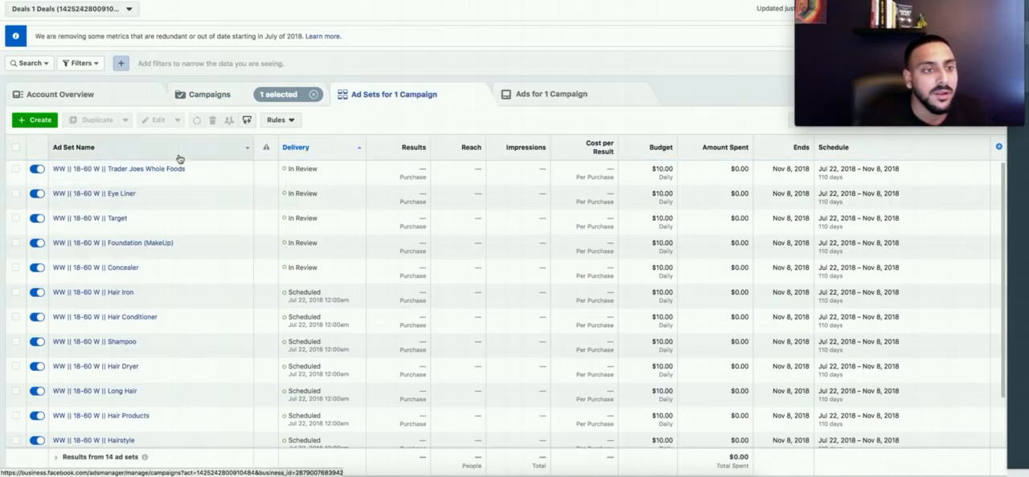
{"action": "scroll", "coordinate": [187, 292], "scroll_direction": "down", "scroll_amount": 2}
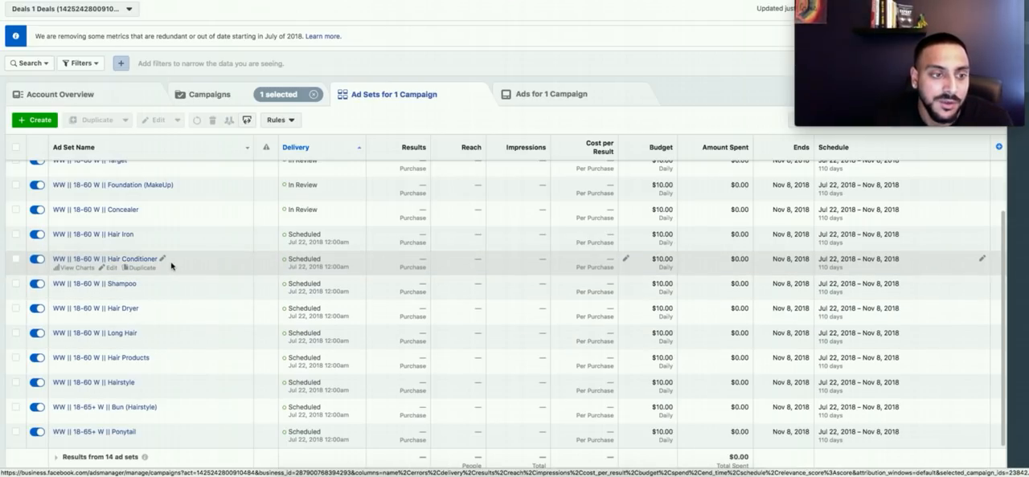
{"action": "scroll", "coordinate": [171, 266], "scroll_direction": "up", "scroll_amount": 1}
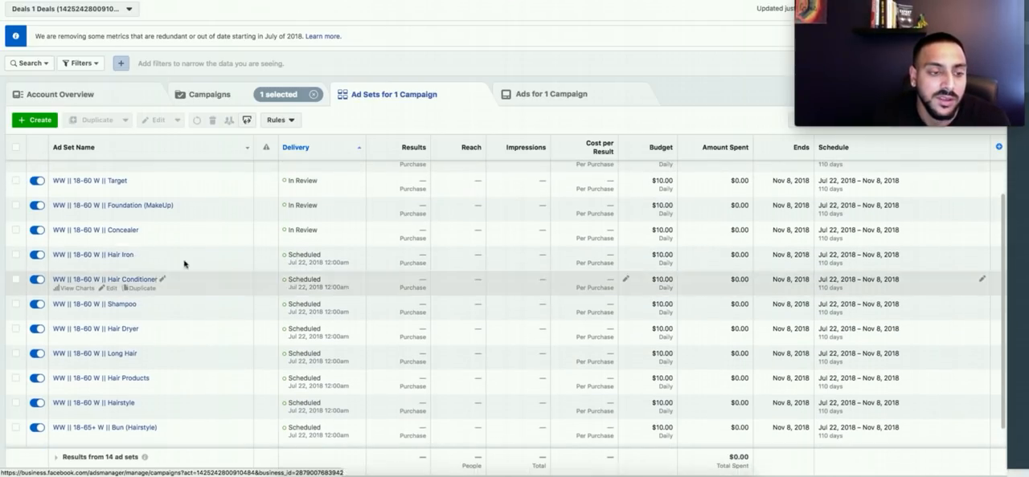
{"action": "scroll", "coordinate": [144, 266], "scroll_direction": "up", "scroll_amount": 1}
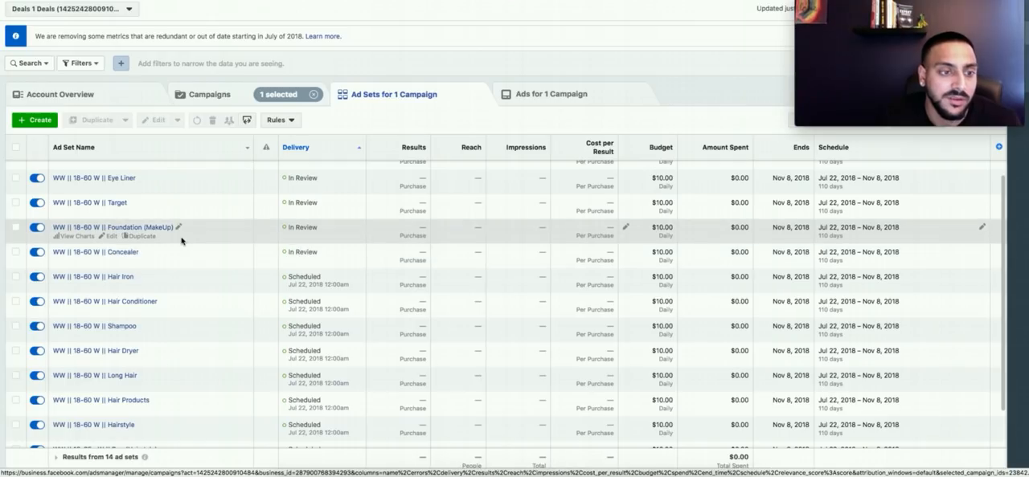
{"action": "scroll", "coordinate": [183, 238], "scroll_direction": "up", "scroll_amount": 1}
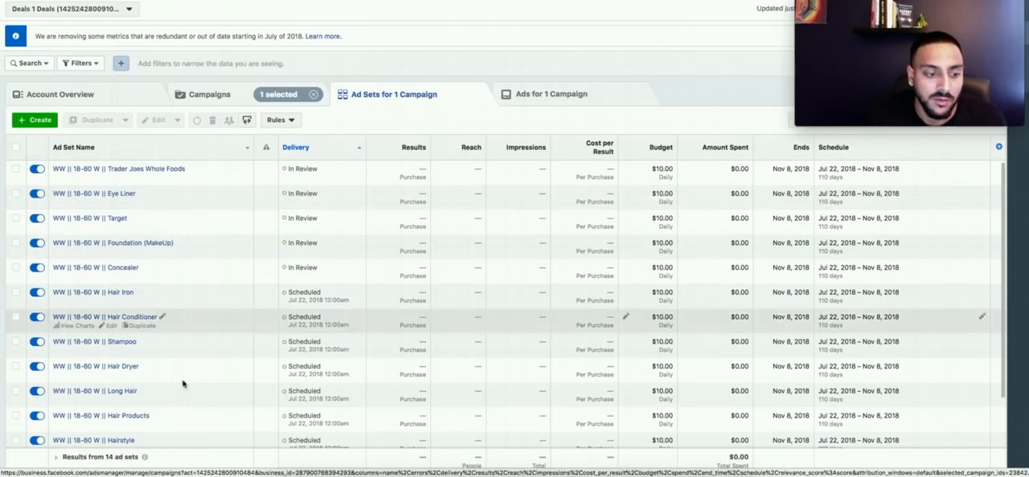
Step: Recheck the Shine On campaign's ad sets, then return to the campaign list and clear the selection
{"action": "left_click", "coordinate": [209, 96]}
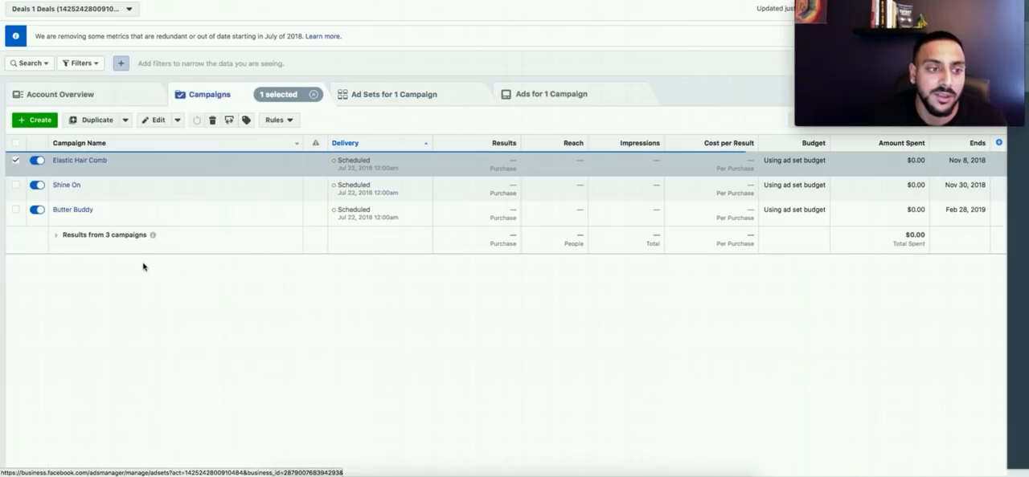
{"action": "left_click", "coordinate": [397, 94]}
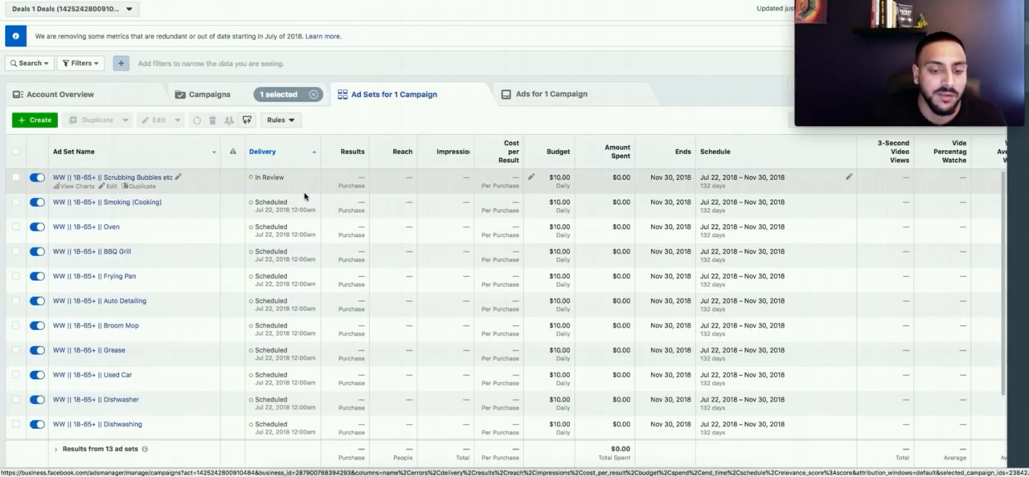
{"action": "left_click", "coordinate": [224, 96]}
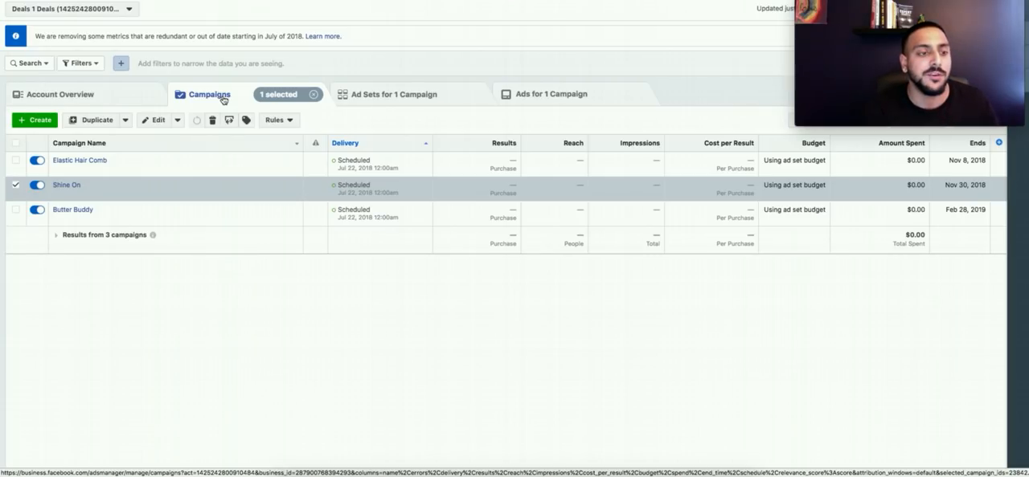
{"action": "left_click", "coordinate": [14, 187]}
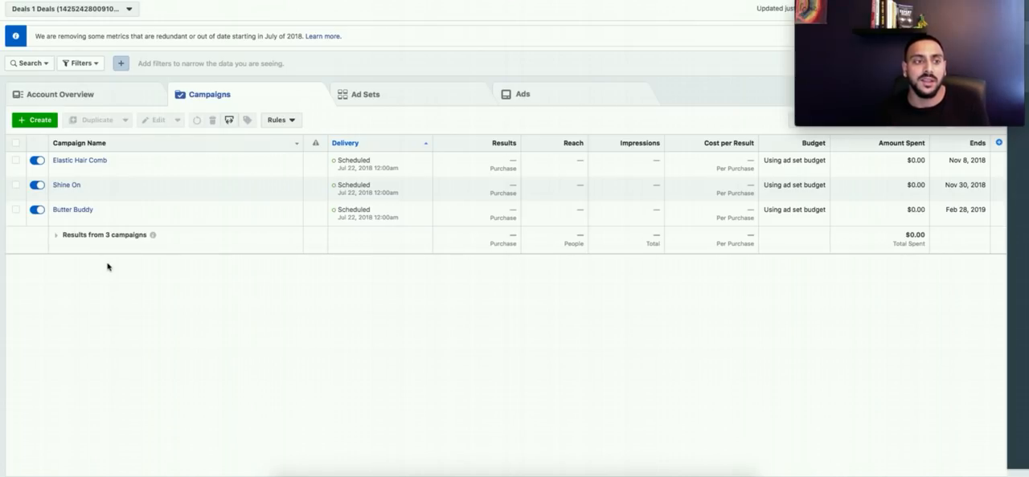
Step: Review the Butter Buddy campaign's ad sets again, from Vegetables down to Butter
{"action": "left_click", "coordinate": [223, 218]}
{"action": "left_click", "coordinate": [408, 96]}
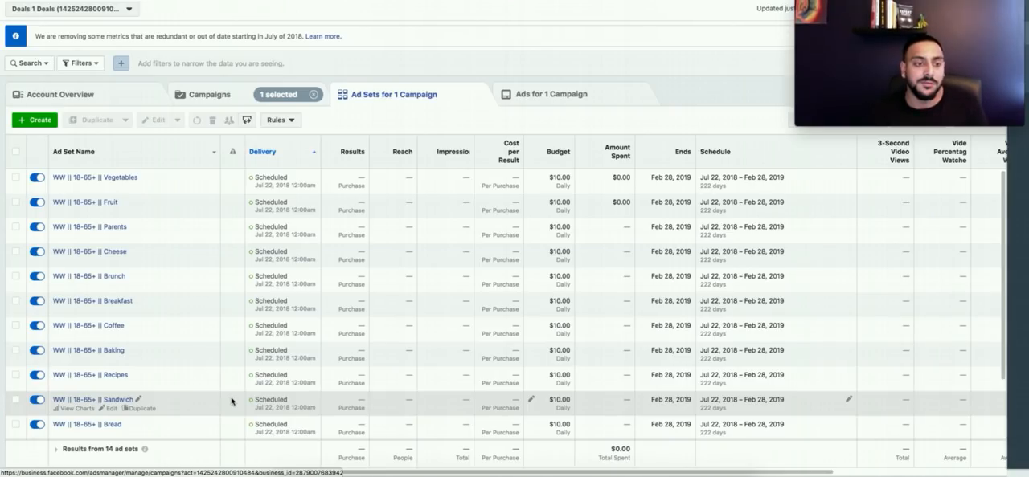
{"action": "scroll", "coordinate": [231, 402], "scroll_direction": "down", "scroll_amount": 3}
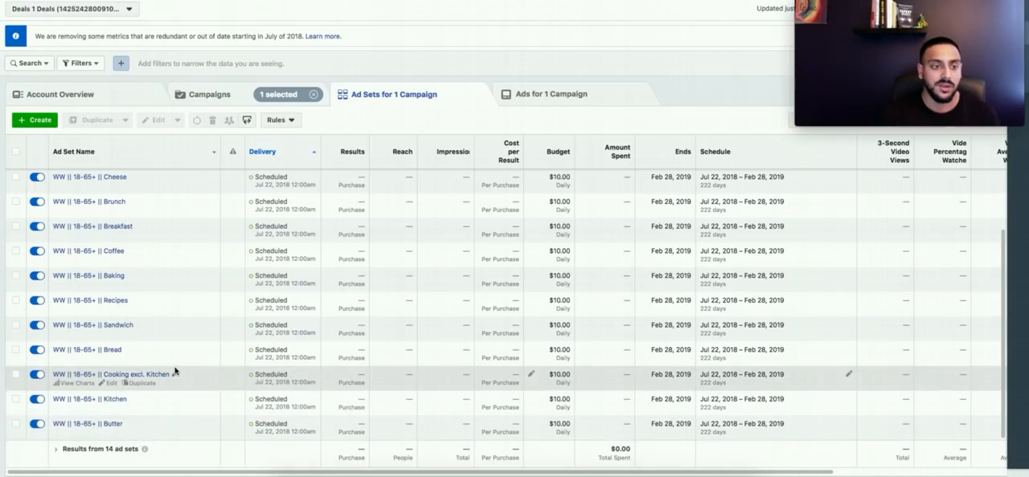
{"action": "scroll", "coordinate": [138, 283], "scroll_direction": "up", "scroll_amount": 1}
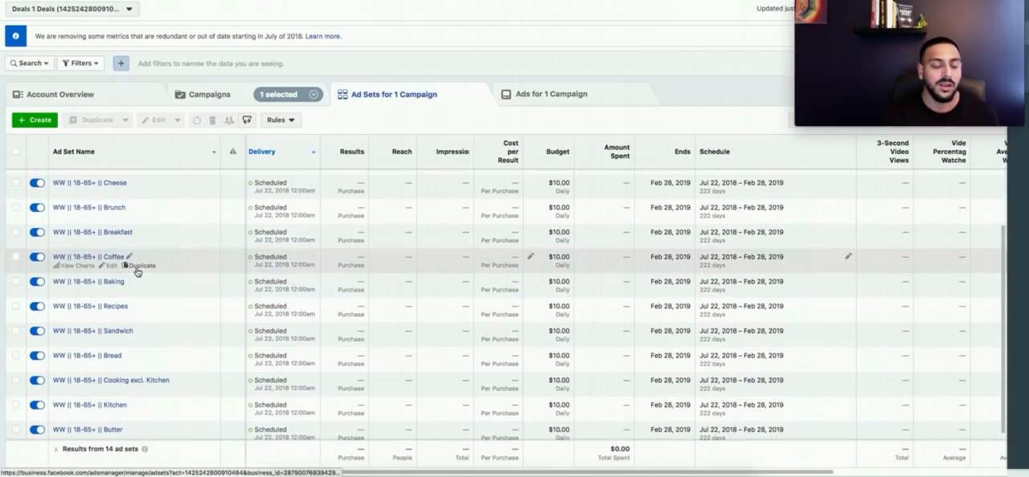
Step: Select only the Elastic Hair Comb campaign and open a preview of the first Edited Video ad in its ads list
{"action": "scroll", "coordinate": [170, 228], "scroll_direction": "up", "scroll_amount": 3}
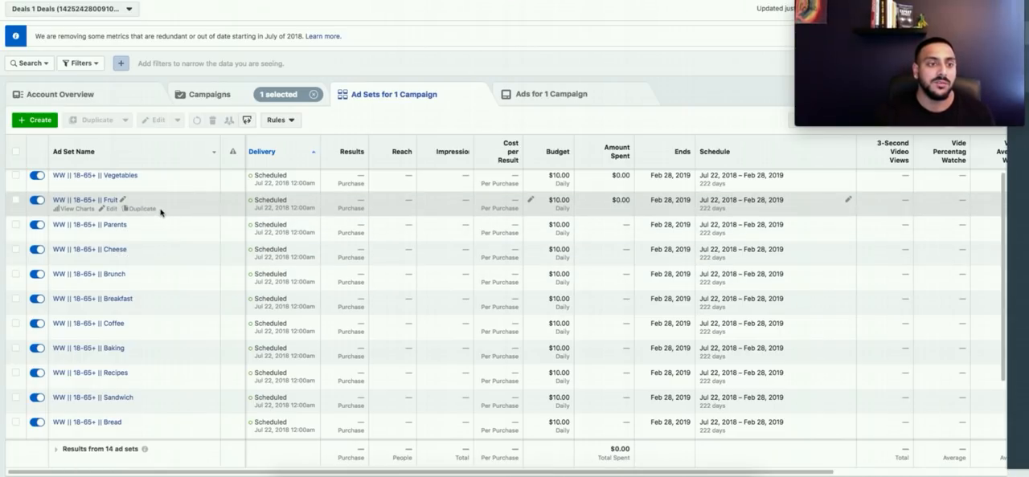
{"action": "left_click", "coordinate": [210, 95]}
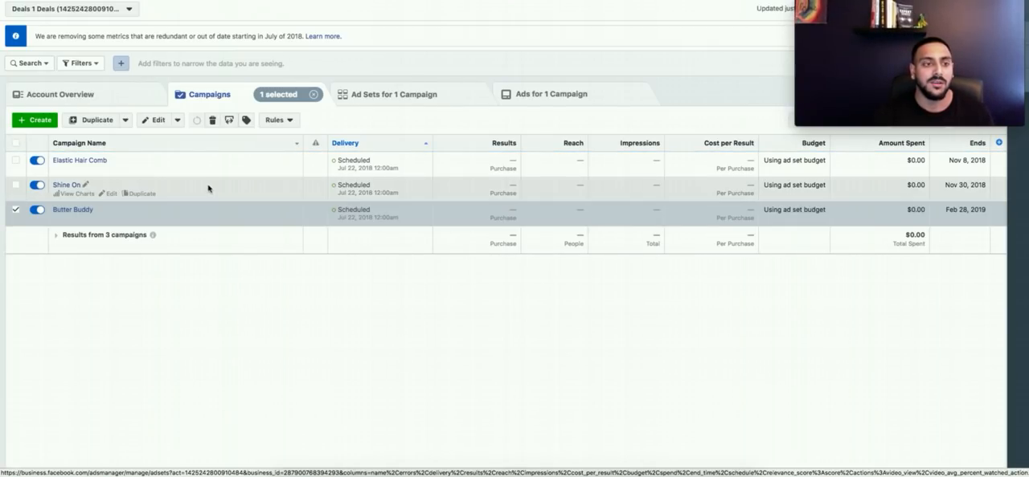
{"action": "left_click", "coordinate": [243, 168]}
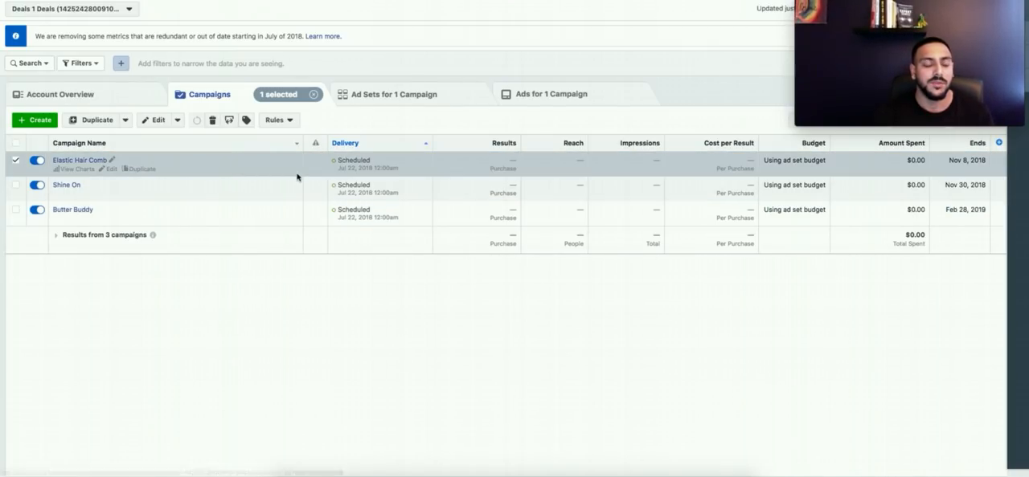
{"action": "left_click", "coordinate": [523, 98]}
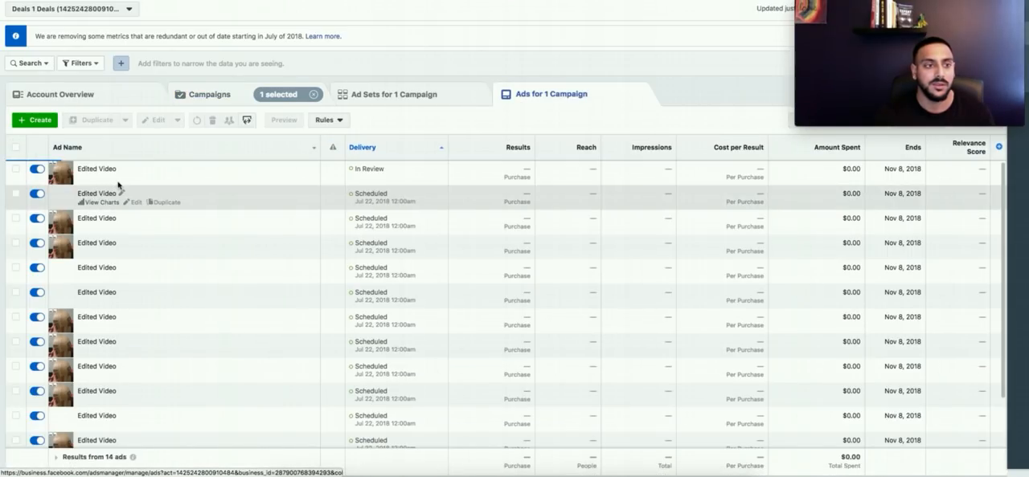
{"action": "left_click", "coordinate": [225, 181]}
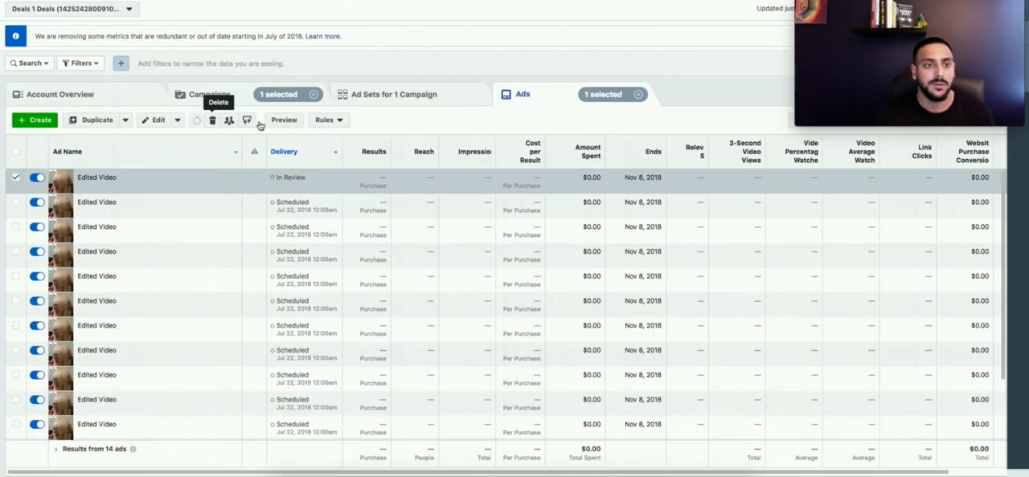
{"action": "left_click", "coordinate": [283, 120]}
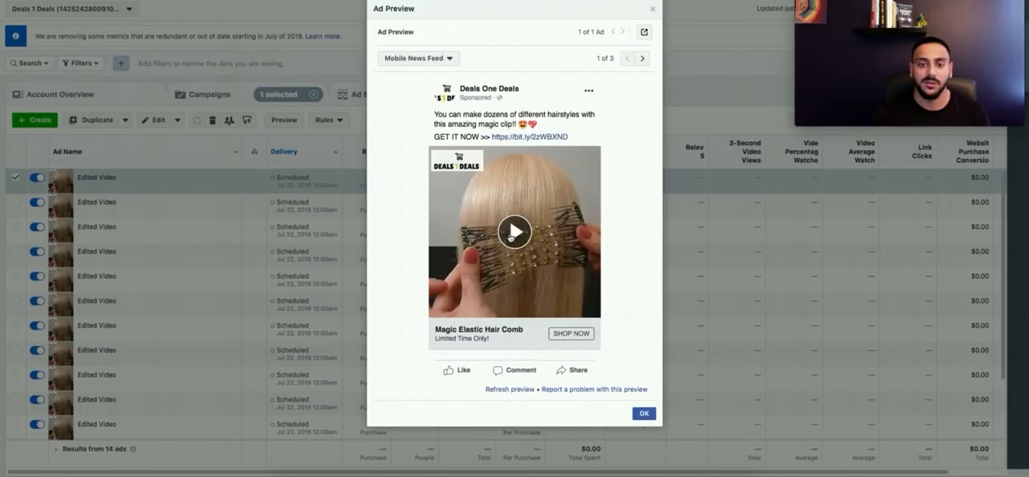
Step: Play the Magic Elastic Hair Comb ad video, skipping ahead through it several times, and close the ad preview
{"action": "left_click", "coordinate": [510, 234]}
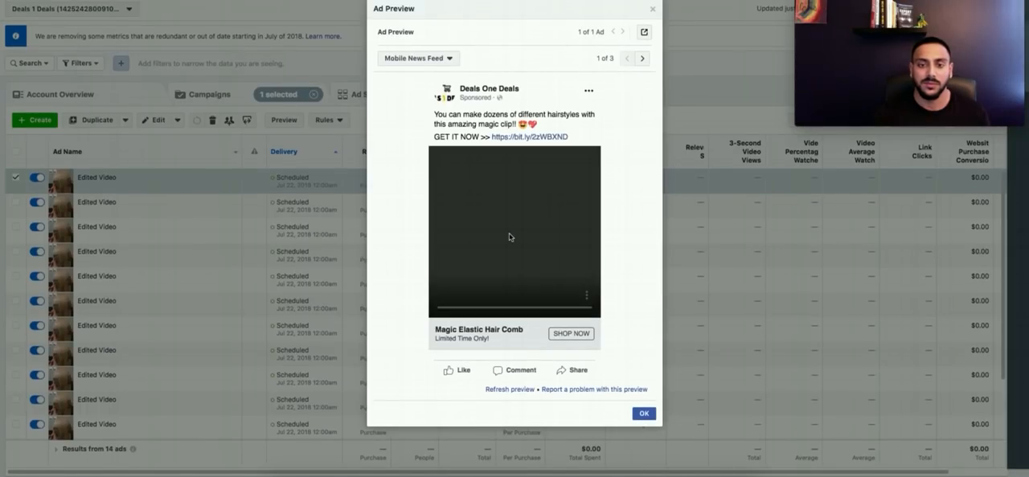
{"action": "left_click", "coordinate": [474, 308]}
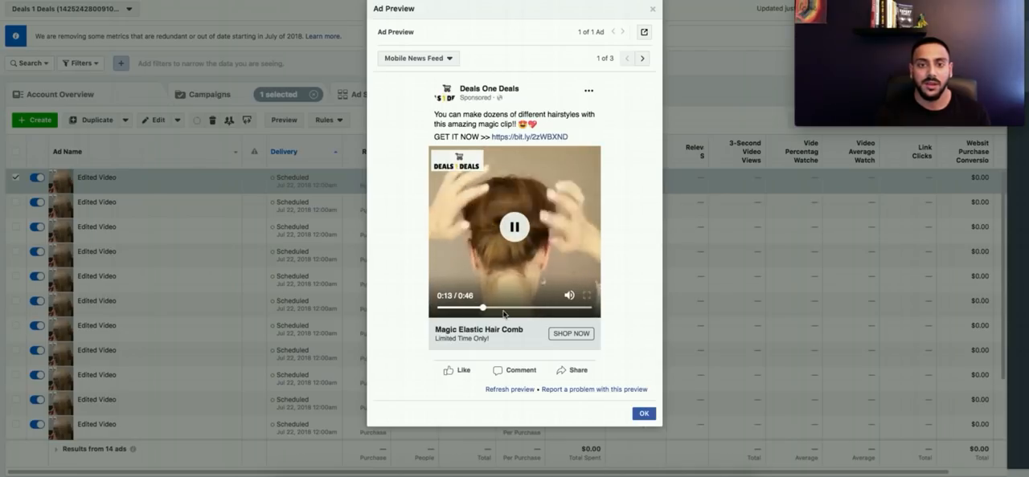
{"action": "left_click", "coordinate": [496, 309]}
{"action": "left_click", "coordinate": [511, 308]}
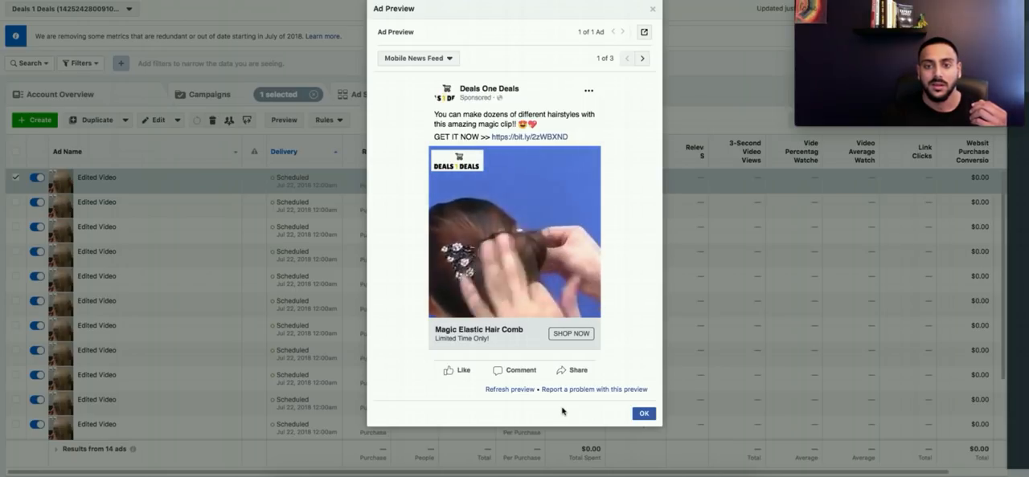
{"action": "left_click", "coordinate": [642, 414]}
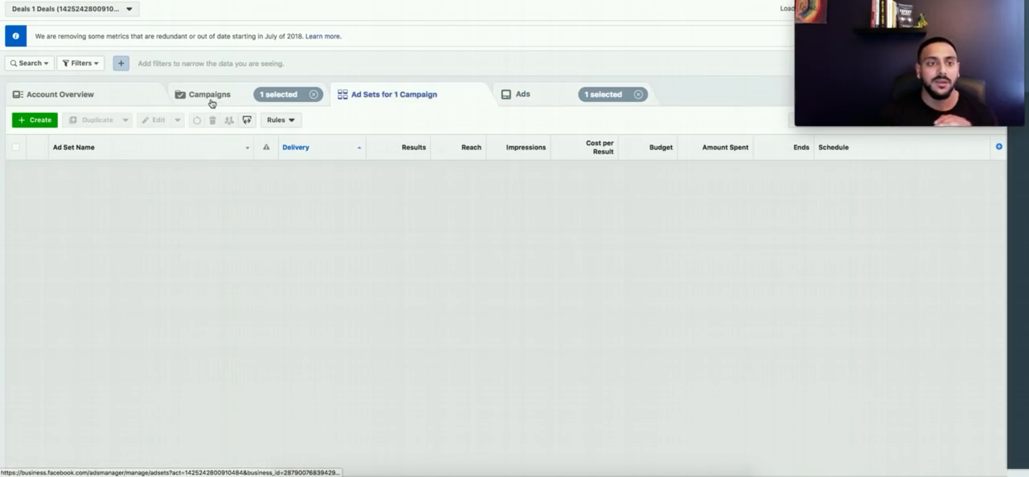
Step: Switch briefly to the Elastic Hair Comb campaign's ad sets and return to the list of campaigns
{"action": "left_click", "coordinate": [211, 95]}
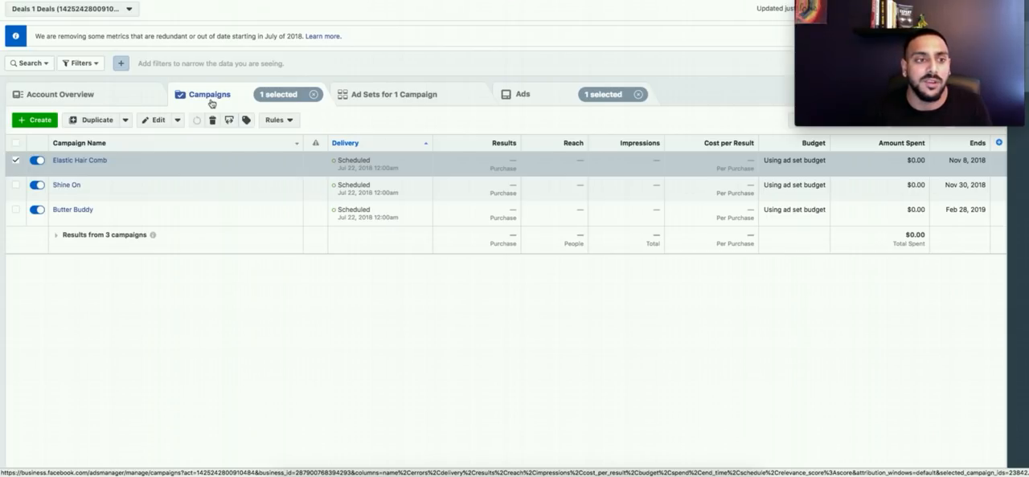
{"action": "left_click", "coordinate": [362, 94]}
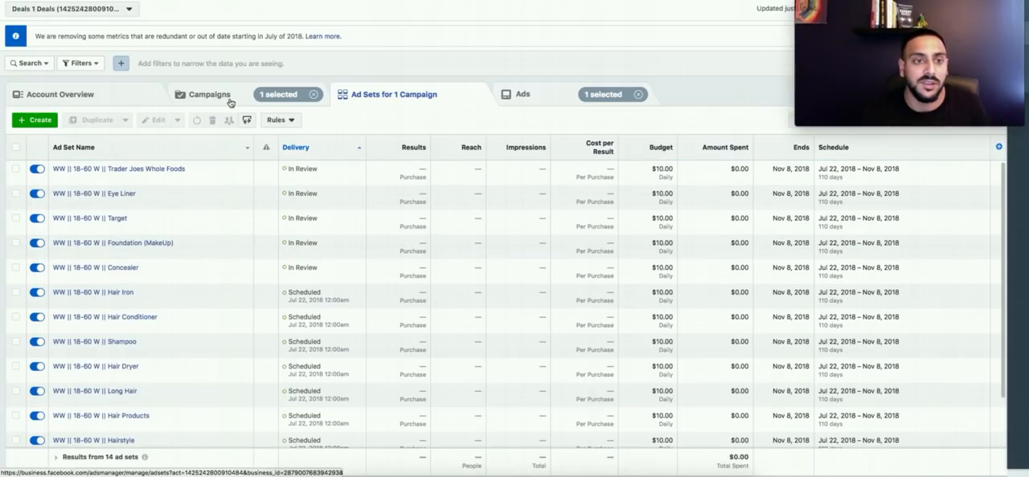
{"action": "left_click", "coordinate": [229, 102]}
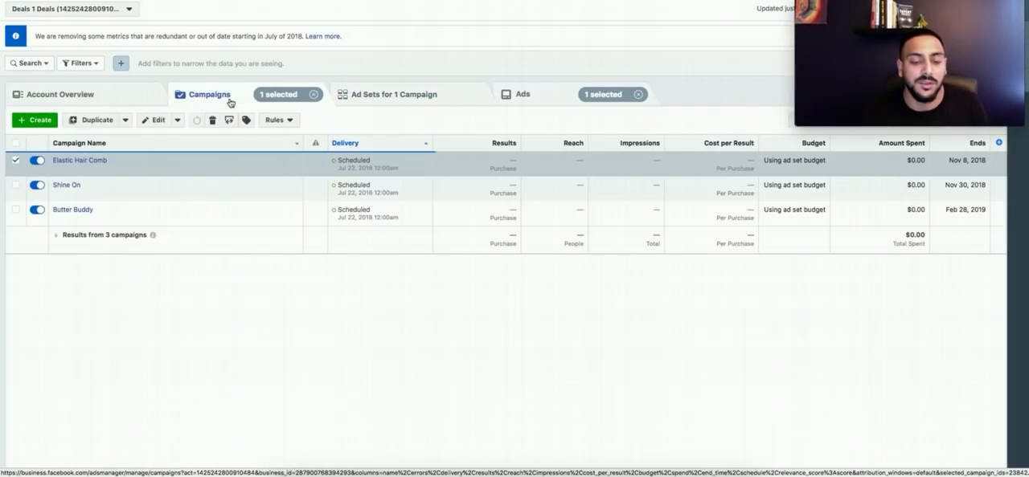